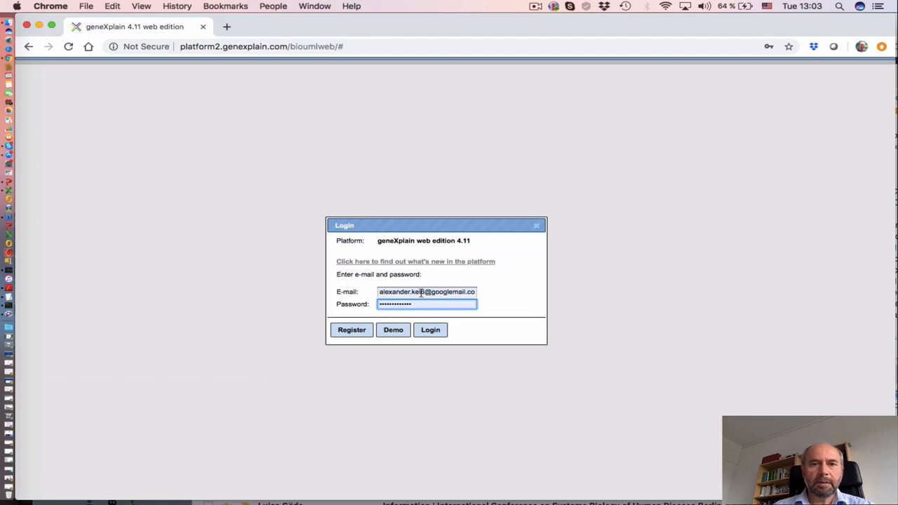
Log in to geneXplain using a saved account chosen from the browser's autofill list
left_click(421, 294)
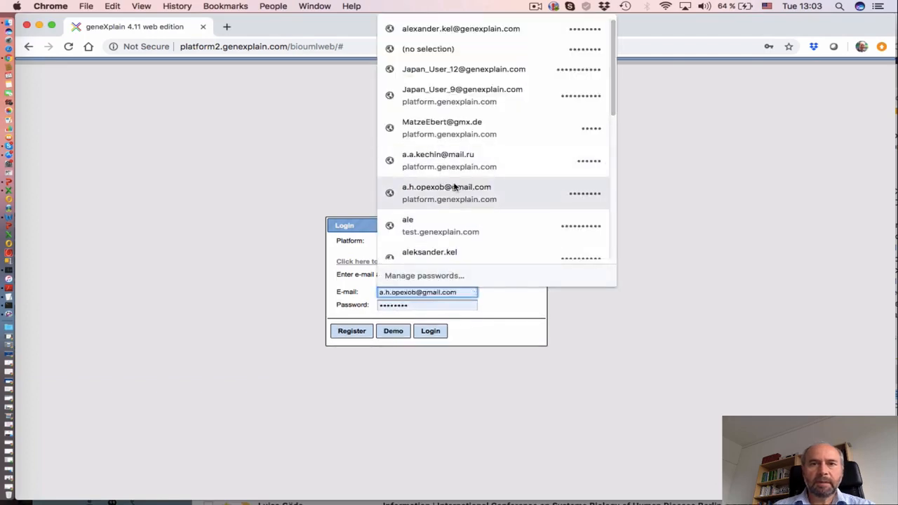
left_click_drag(611, 106, 612, 181)
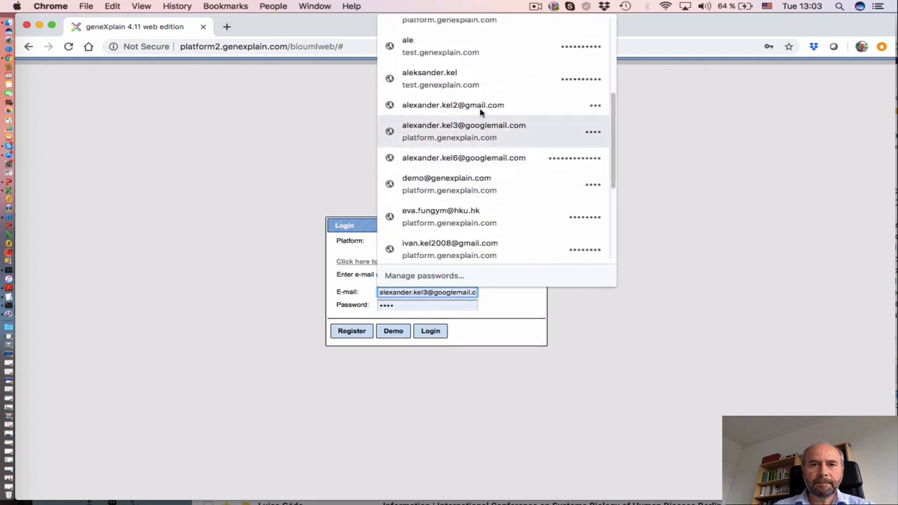
left_click(481, 105)
left_click(429, 330)
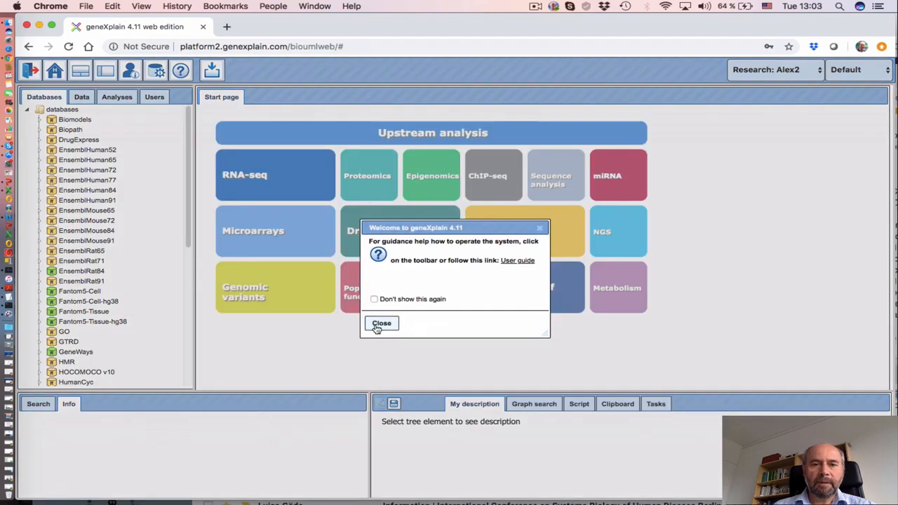
Dismiss the welcome message and select Projects > Demo100 > Data as the import destination
left_click(371, 324)
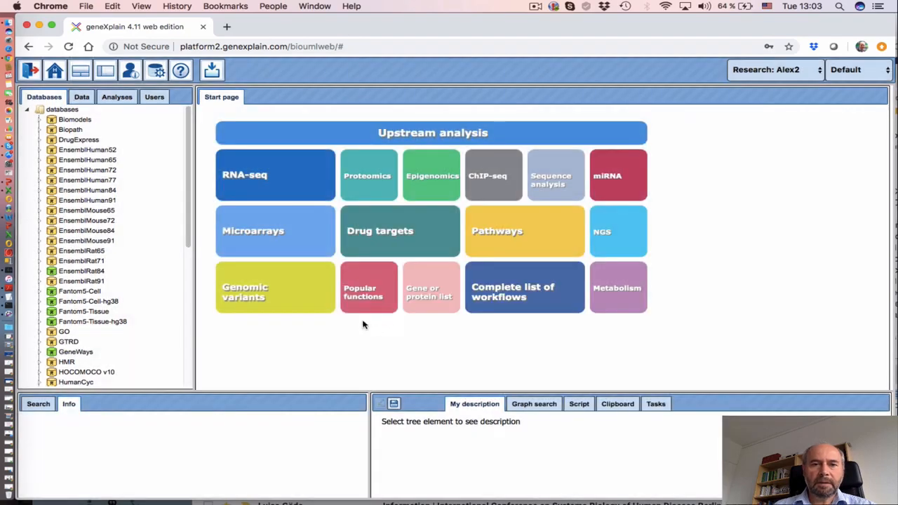
left_click_drag(195, 286, 285, 288)
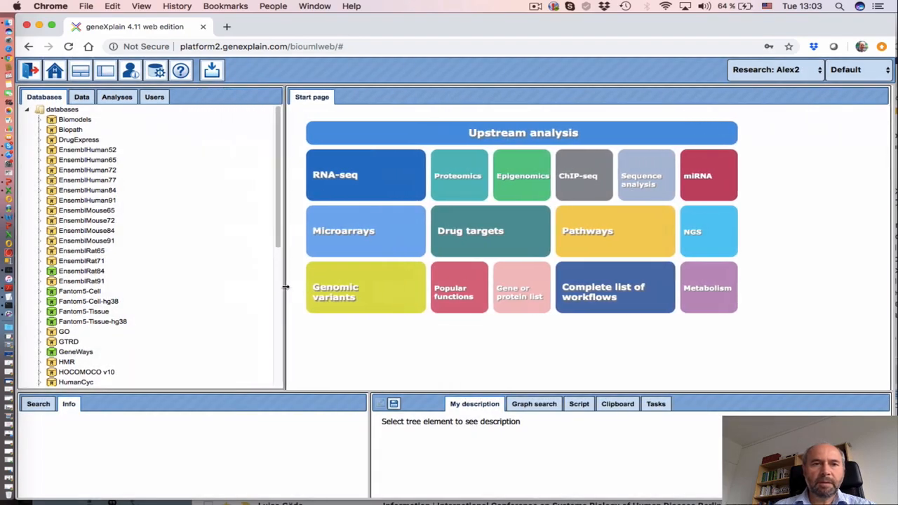
left_click(82, 96)
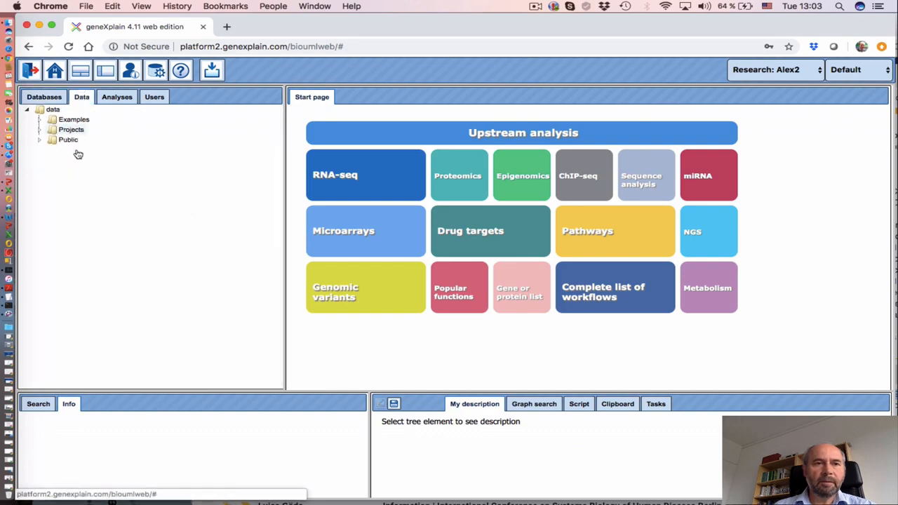
left_click(40, 130)
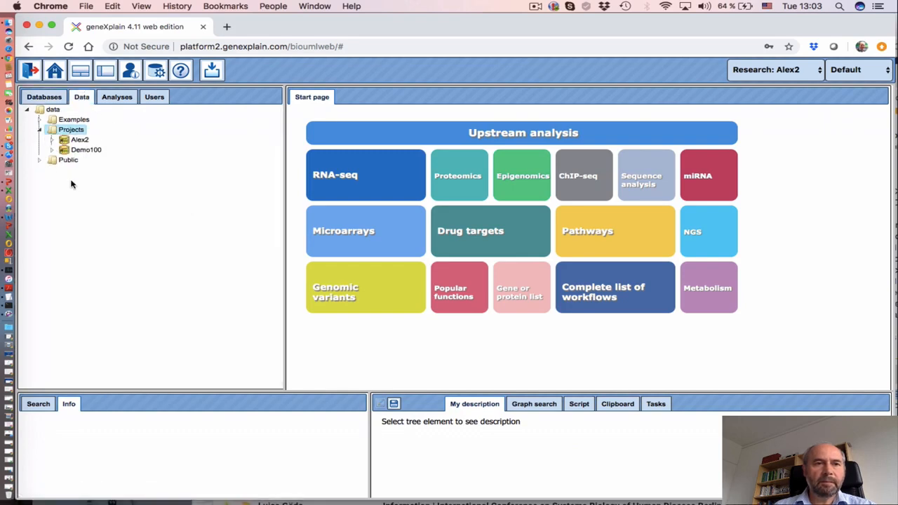
left_click(51, 150)
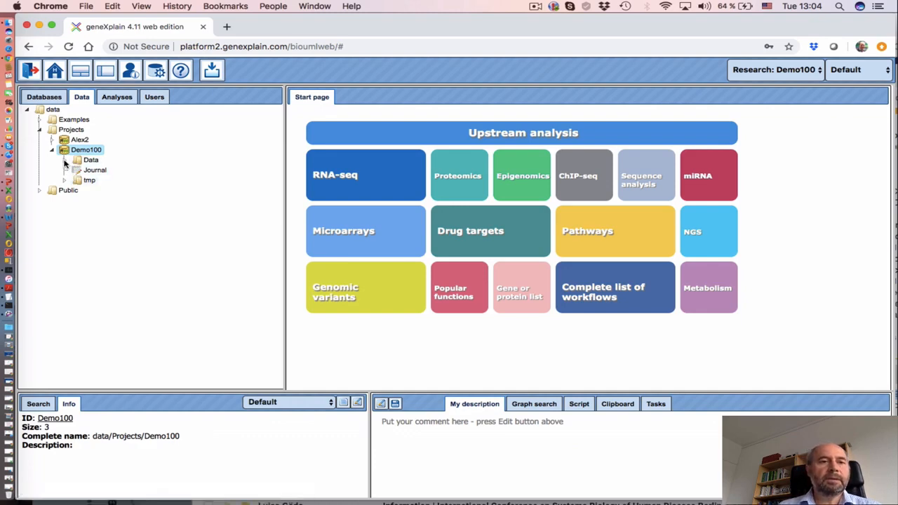
left_click(89, 160)
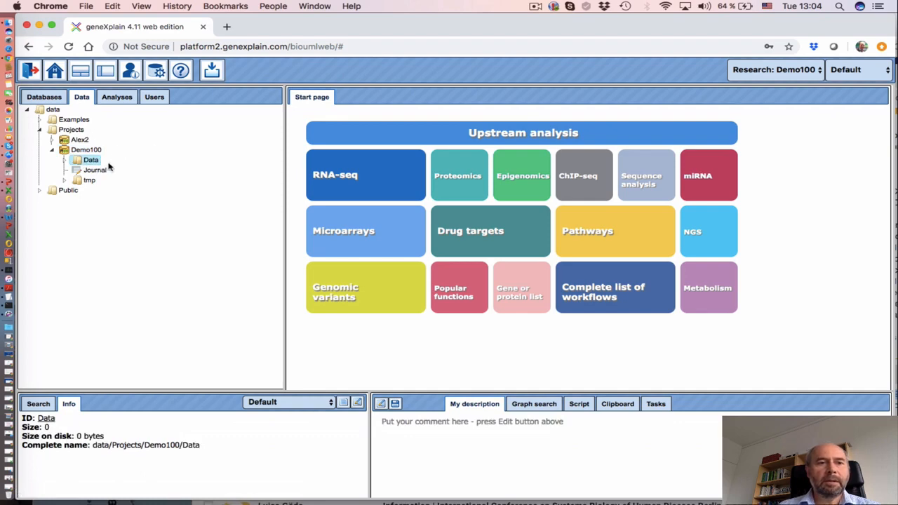
left_click(212, 70)
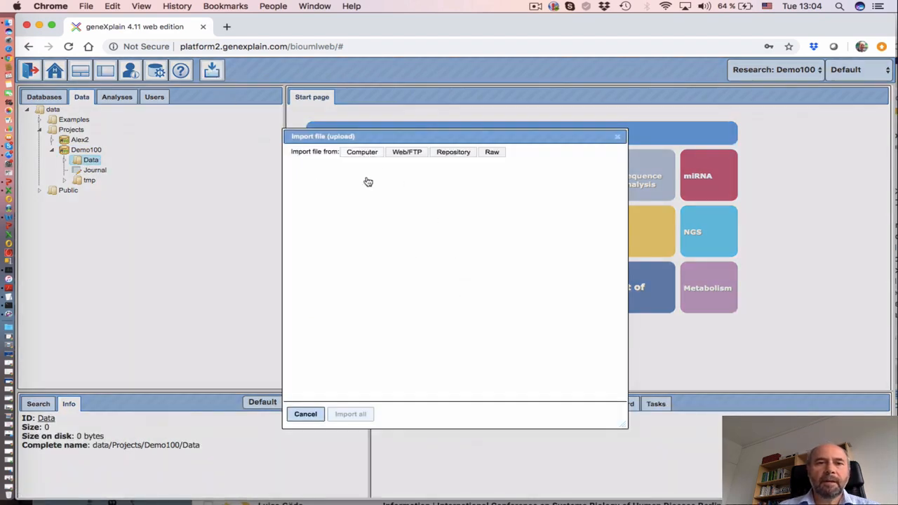
Upload TwoSubjectsRNA_tx_N and TwoSubjectBeta.csv from the computer
left_click(332, 314)
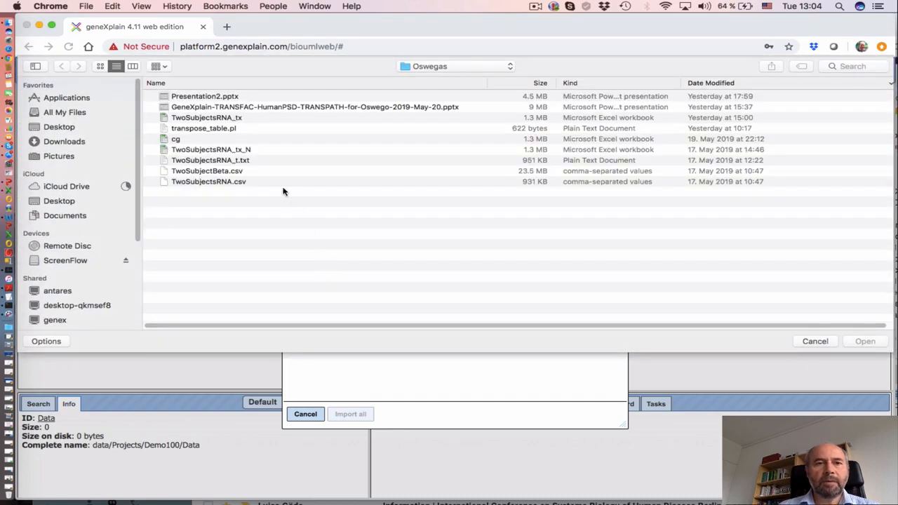
left_click(223, 153)
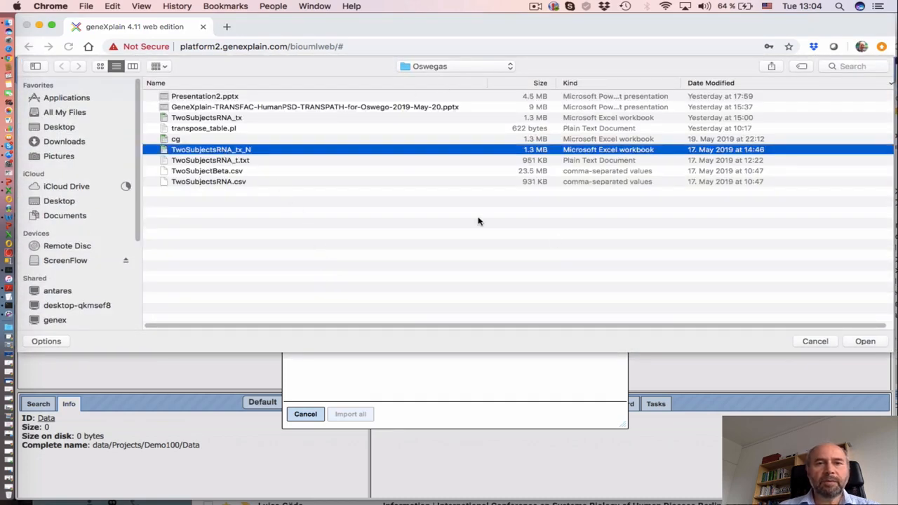
left_click(215, 171, "super")
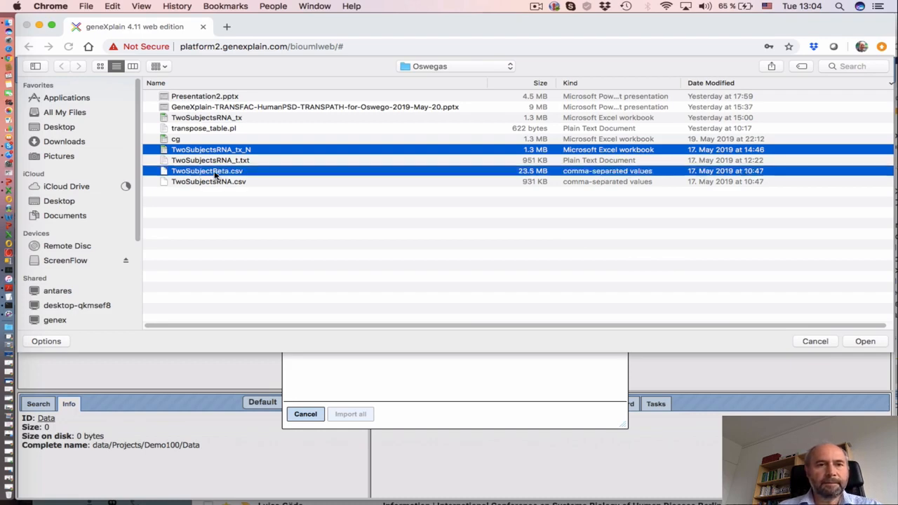
left_click(865, 342)
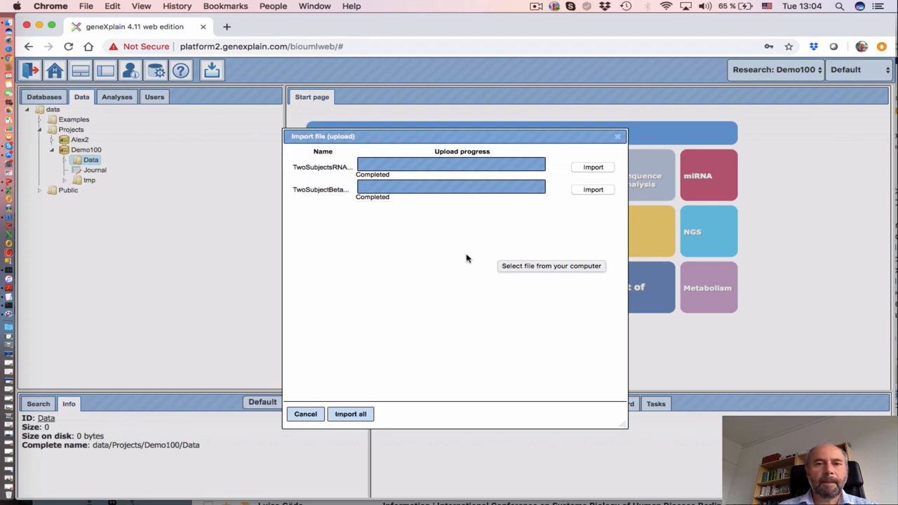
left_click(593, 168)
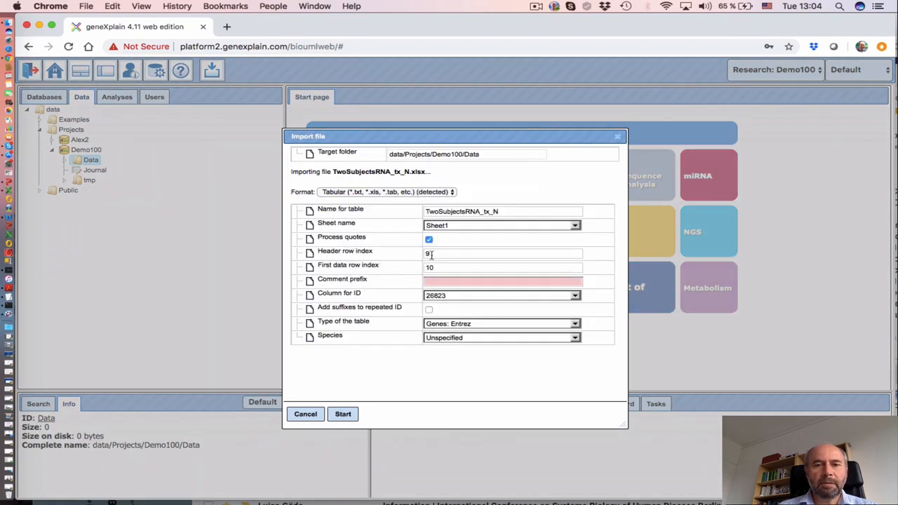
Import TwoSubjectsRNA_tx_N with header row 1, data from row 2, as a Genes: Gene symbol table
double_click(431, 255)
type("1")
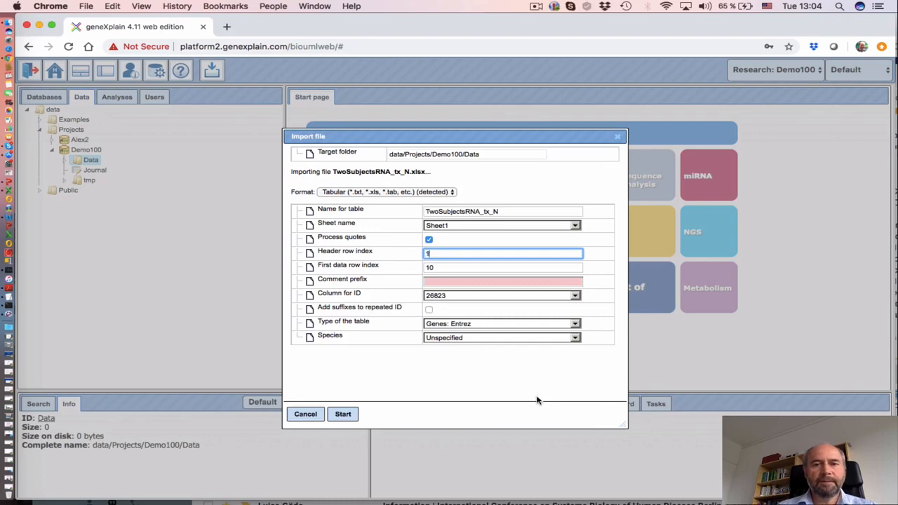
left_click_drag(455, 268, 445, 267)
double_click(433, 267)
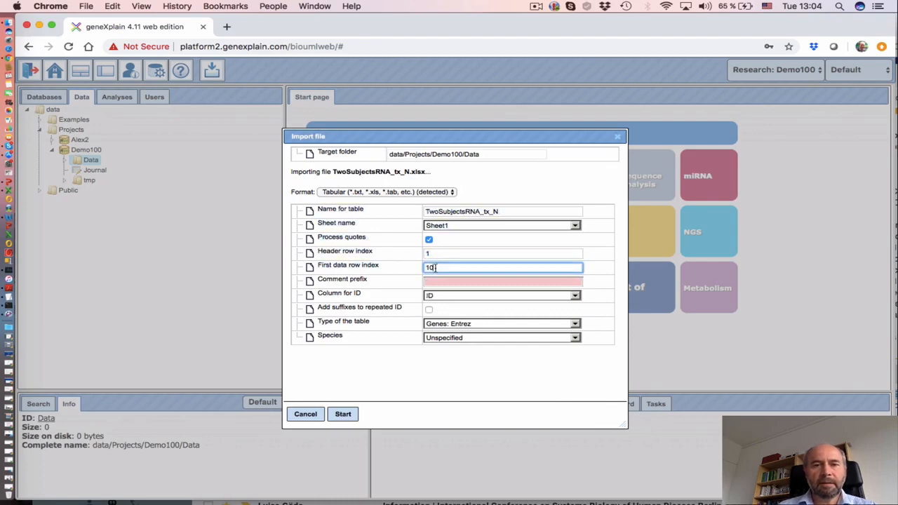
type("2")
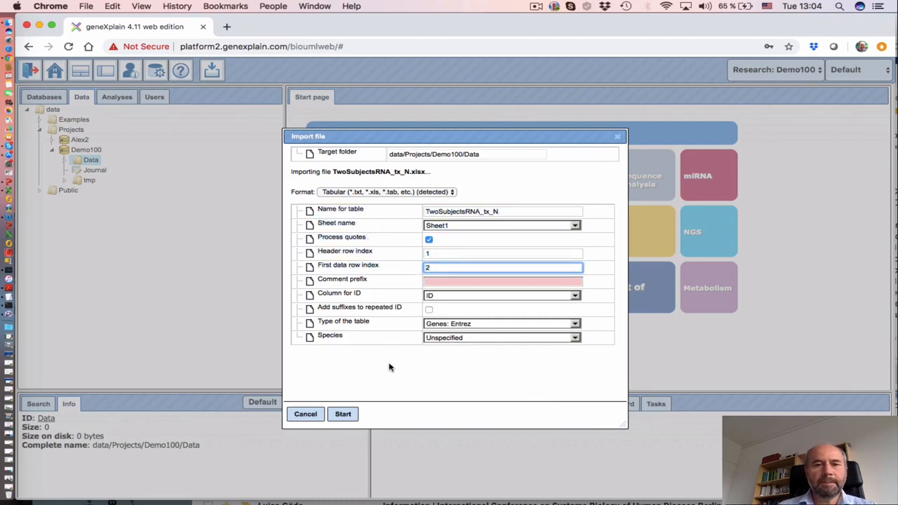
left_click(454, 324)
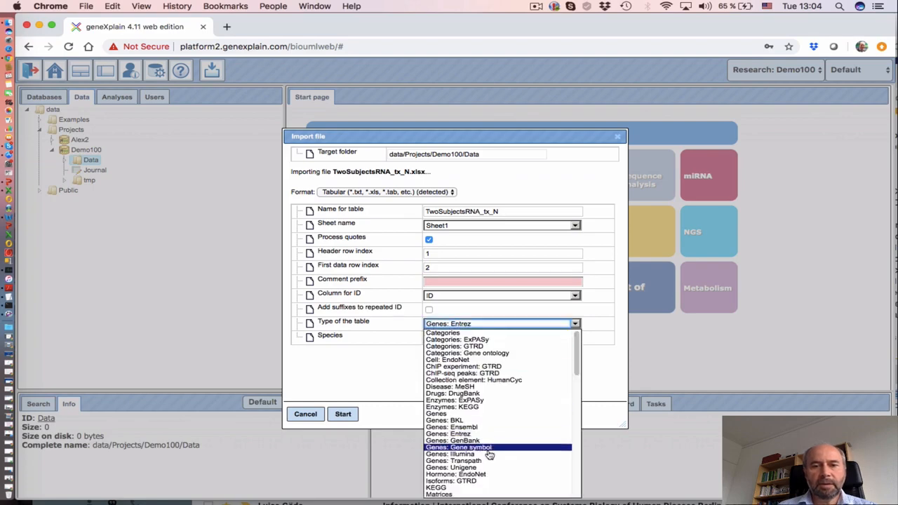
left_click(477, 447)
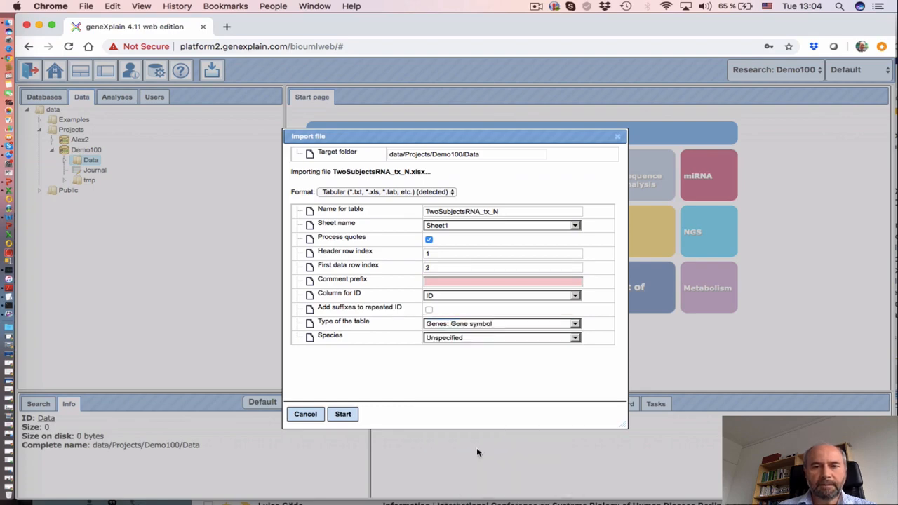
left_click(346, 414)
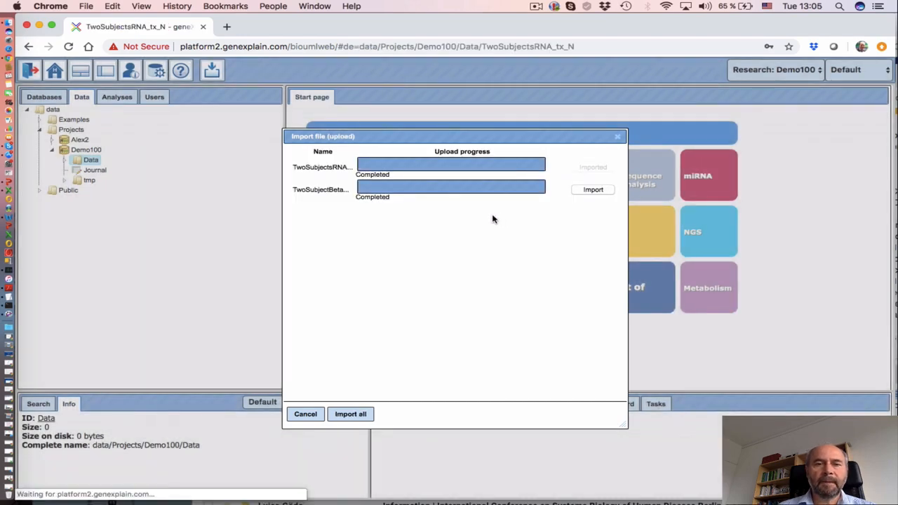
Import TwoSubjectBeta.csv as an Illumina methylation probes table with the default settings
left_click(593, 190)
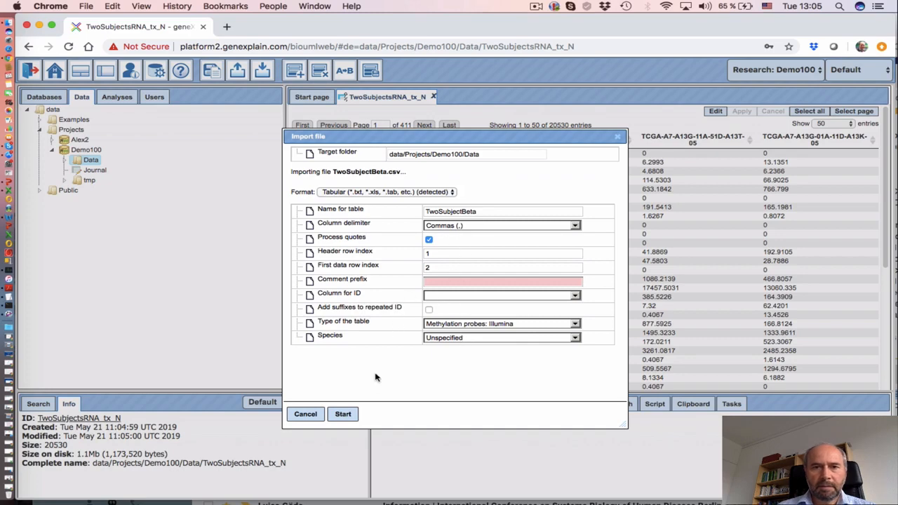
left_click(343, 415)
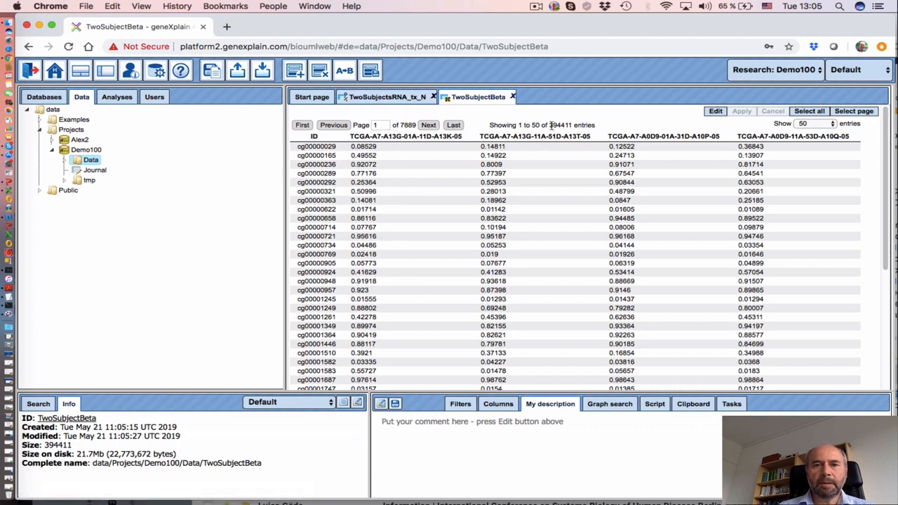
Check the entry counts of TwoSubjectBeta and TwoSubjectsRNA_tx_N (20530), then expand the Data folder
left_click_drag(550, 124, 557, 126)
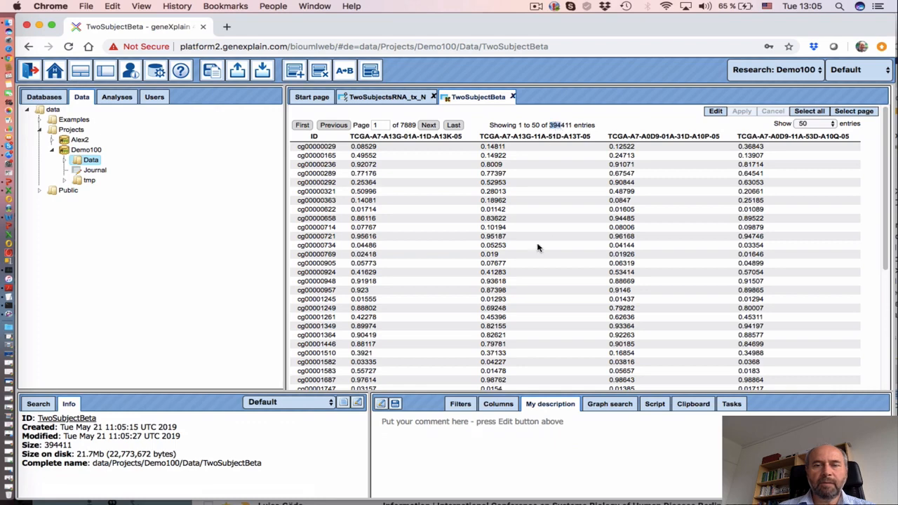
left_click(318, 263)
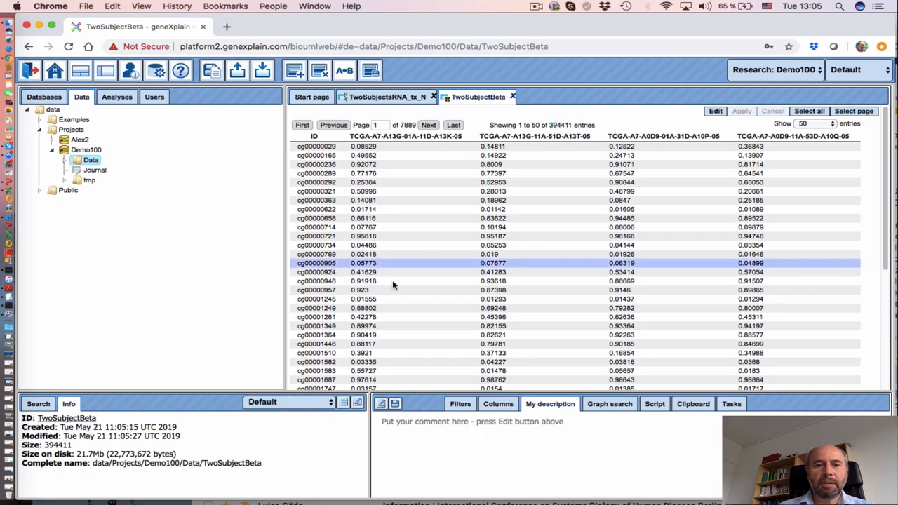
left_click(374, 98)
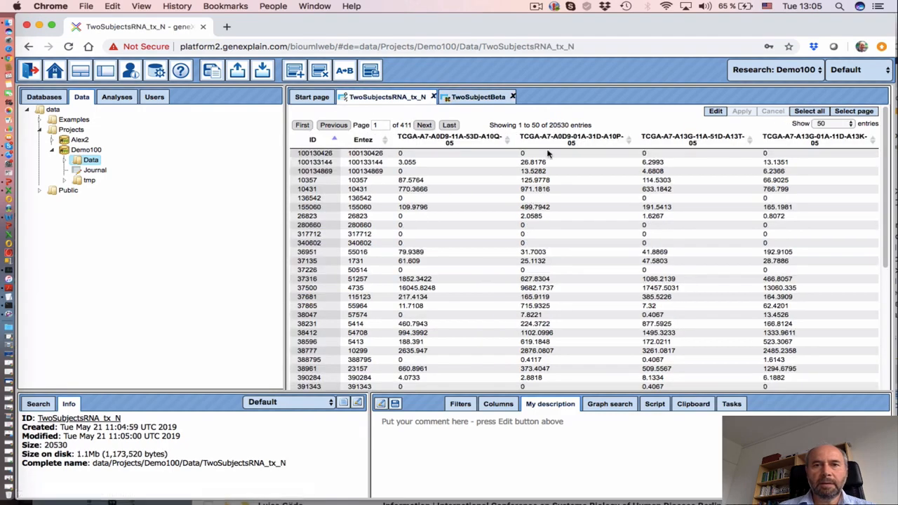
double_click(558, 124)
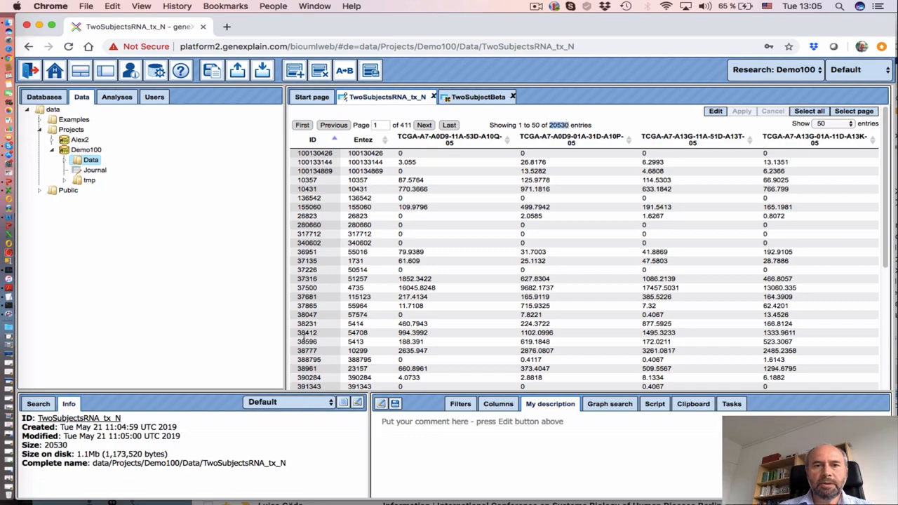
scroll(379, 329, "down", 5)
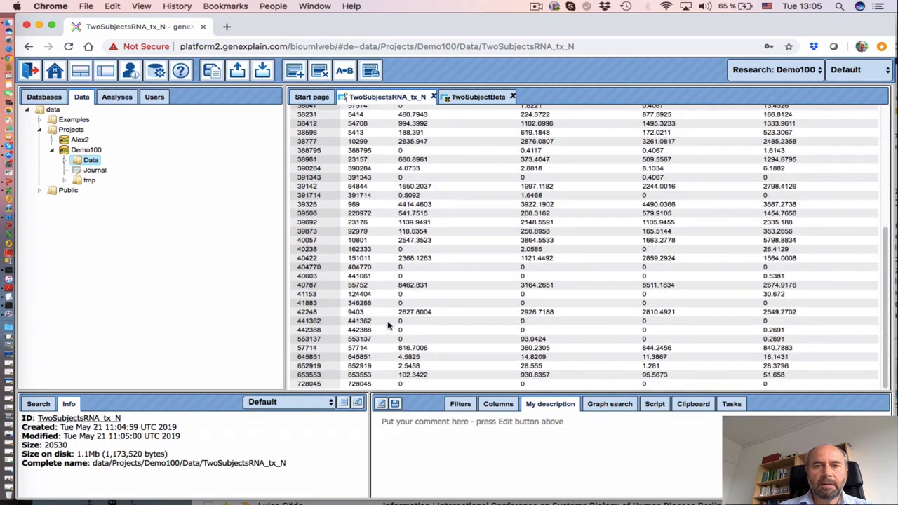
scroll(595, 302, "up", 5)
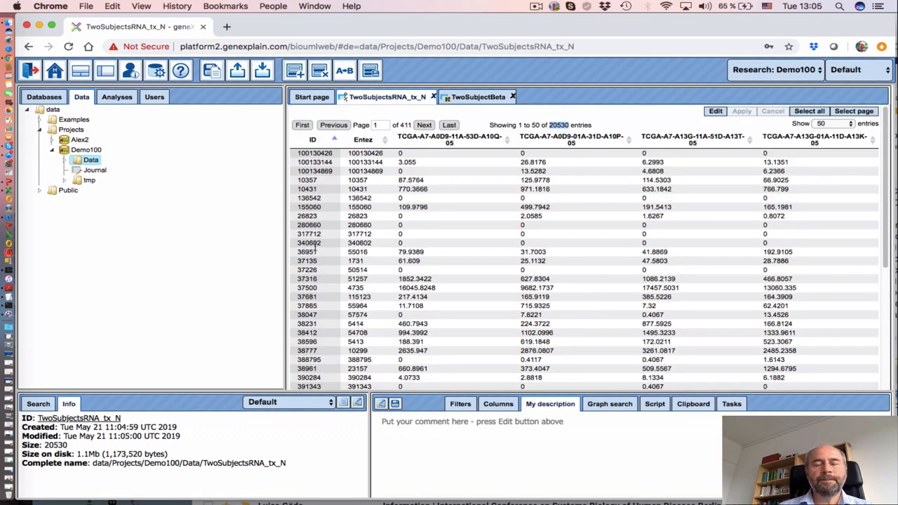
left_click(63, 160)
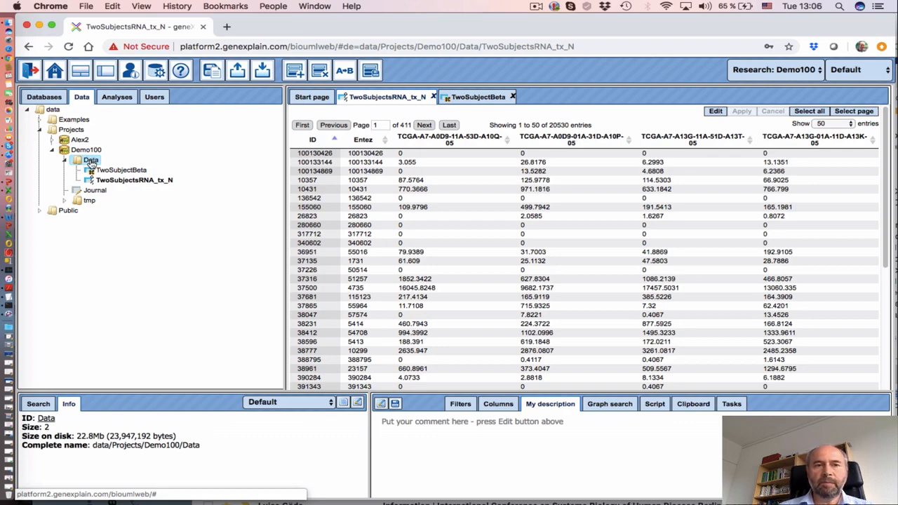
Create a new workflow named 'Transcriptomics&CGmethylation2TFBS' in the Data folder
right_click(91, 162)
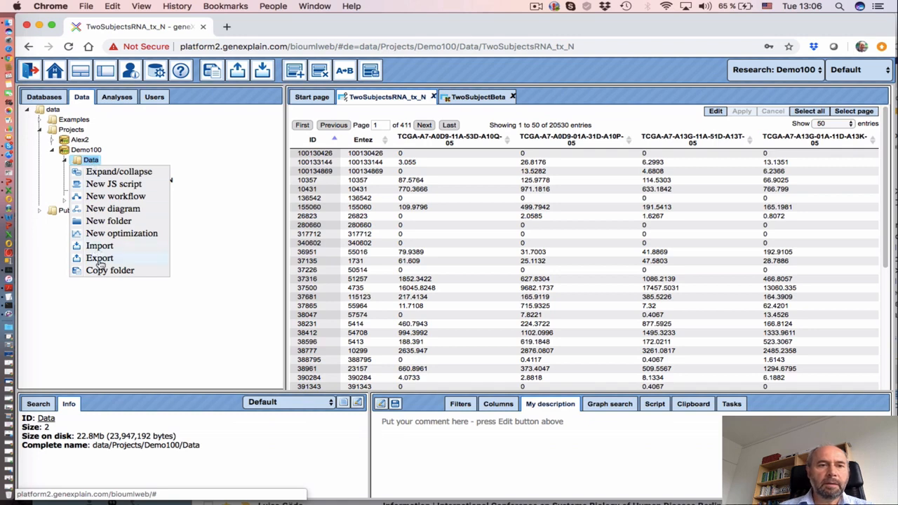
left_click(112, 198)
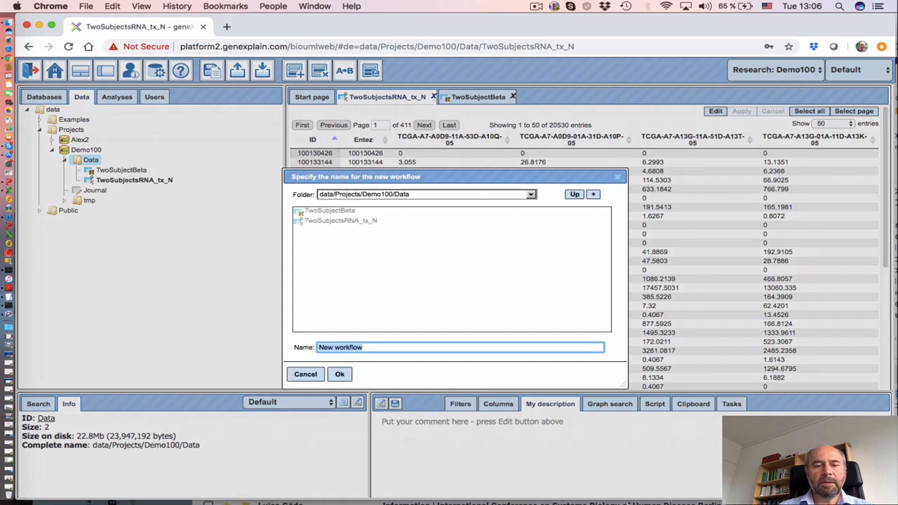
type("Transcriptomics")
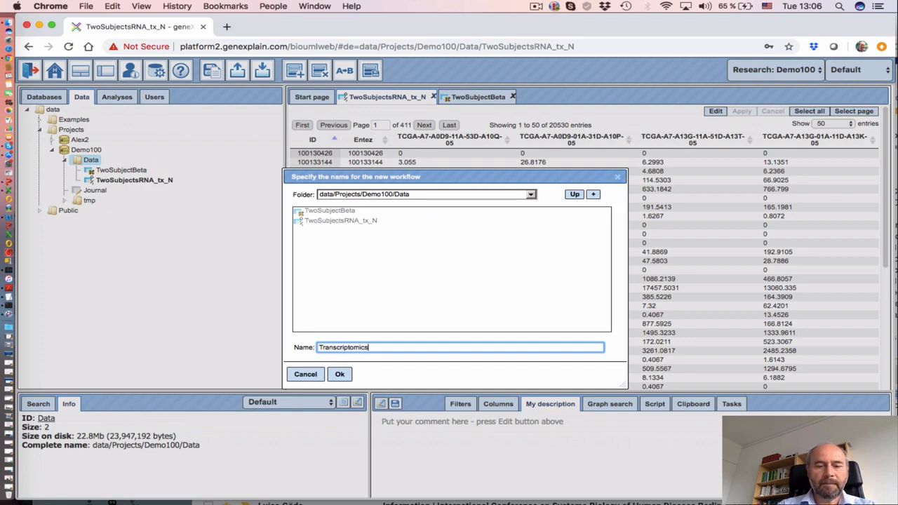
type("&CGmethylati")
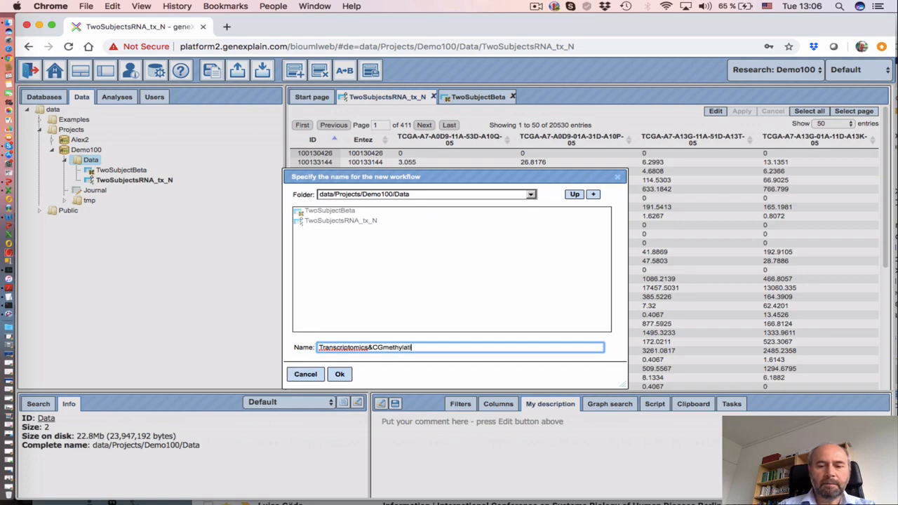
type("on2")
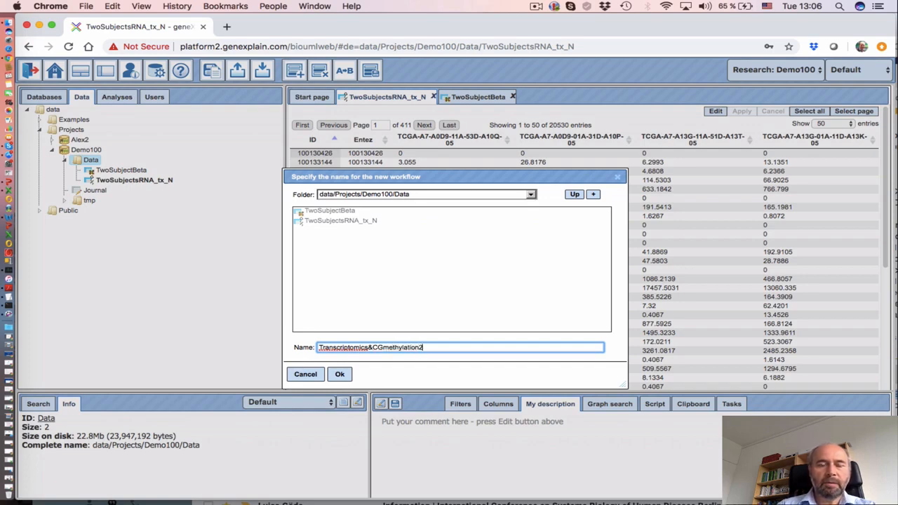
type("TF")
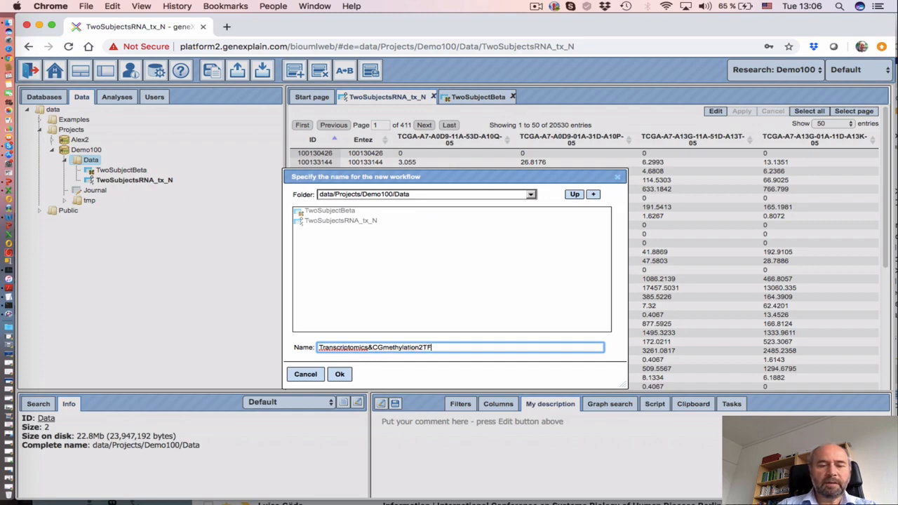
type("BS")
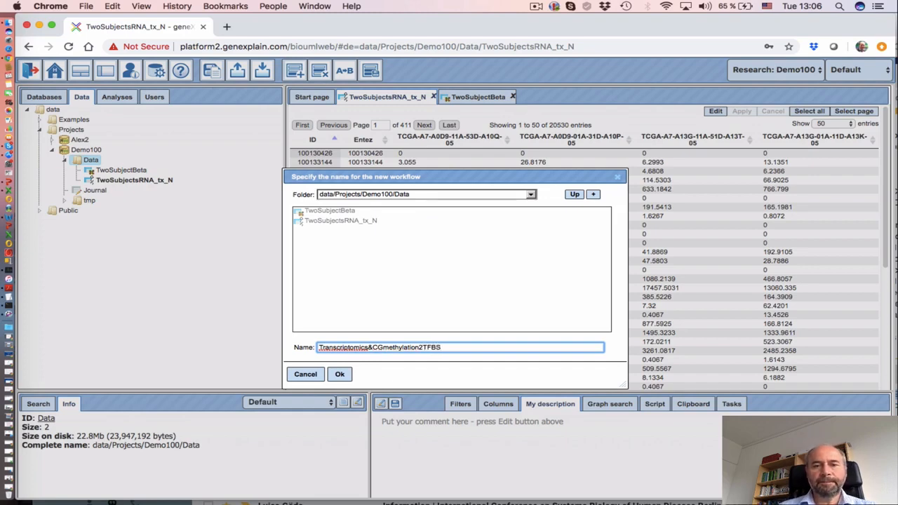
left_click(341, 375)
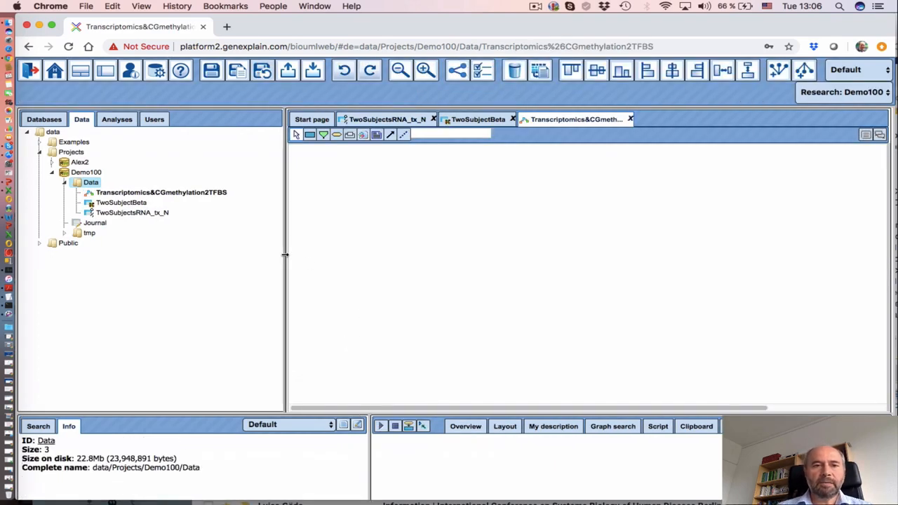
Place a parameter node named Transcriptomics with type Data element
left_click_drag(285, 255, 241, 250)
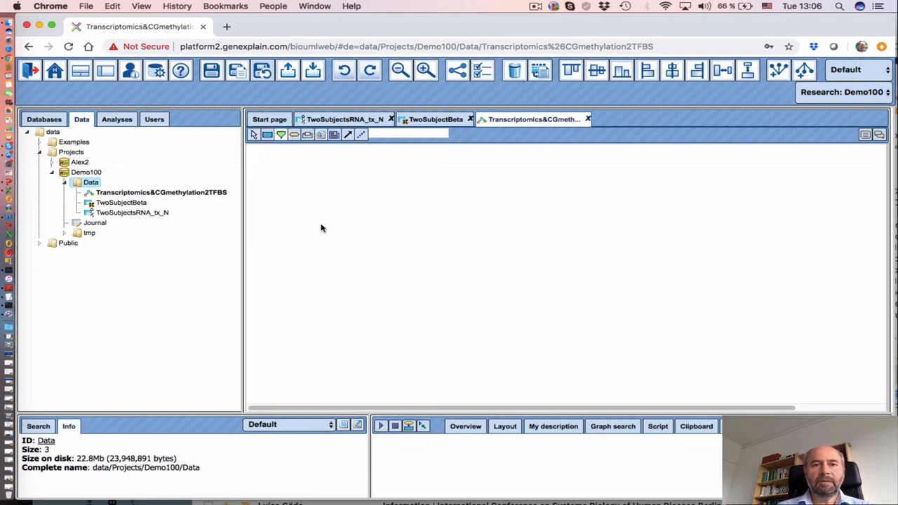
left_click(281, 135)
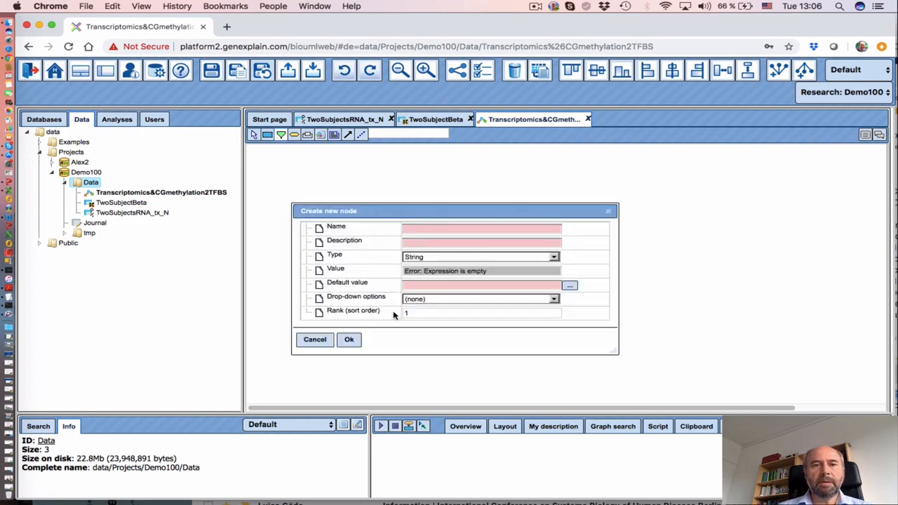
left_click(344, 216)
left_click(417, 229)
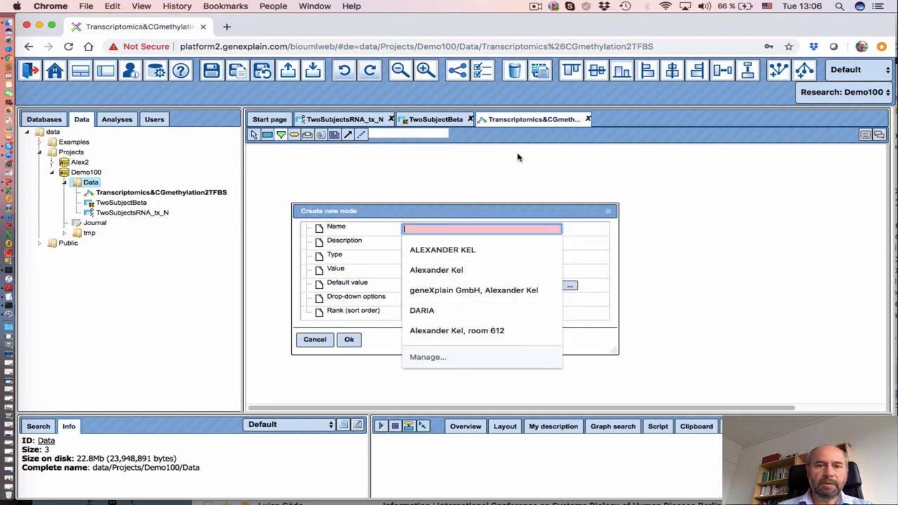
type("Transcriptomics")
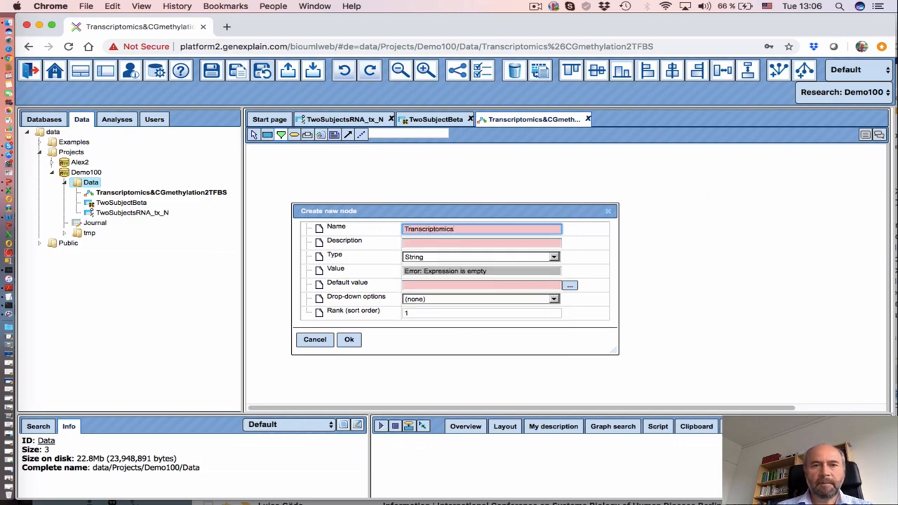
left_click(456, 259)
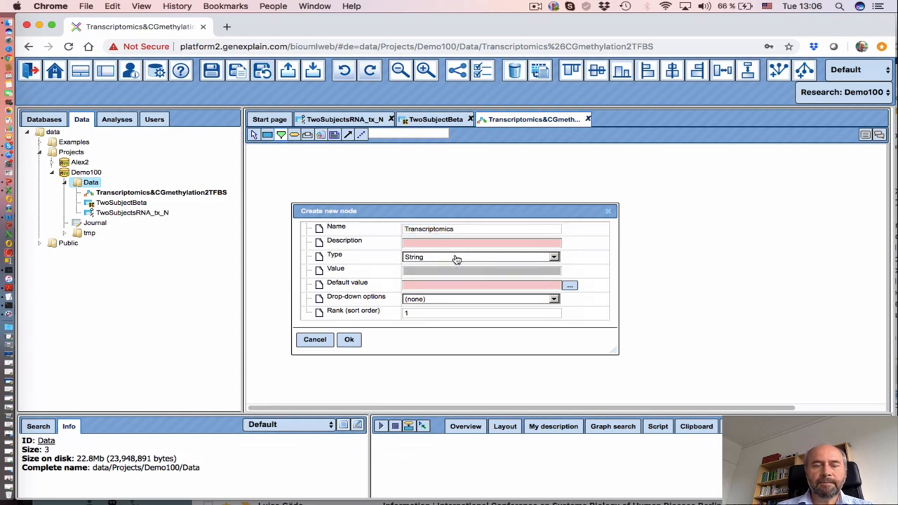
left_click(456, 259)
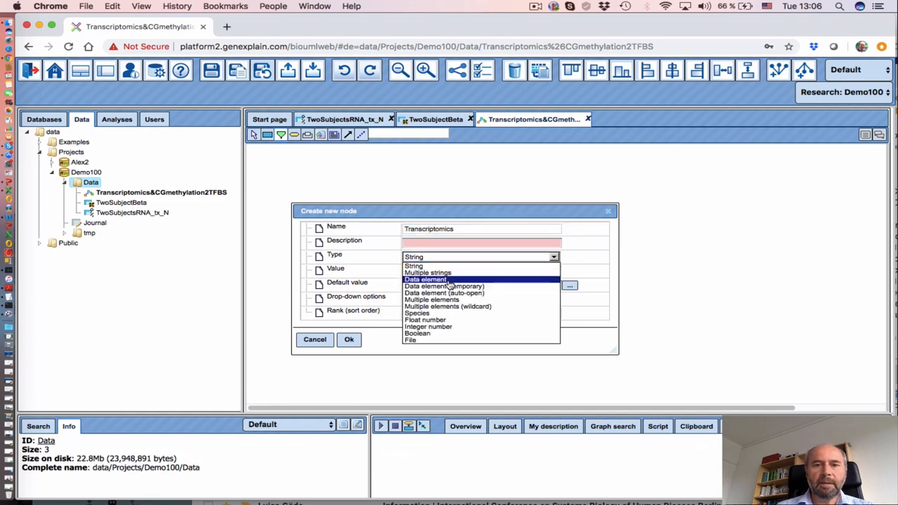
left_click(447, 281)
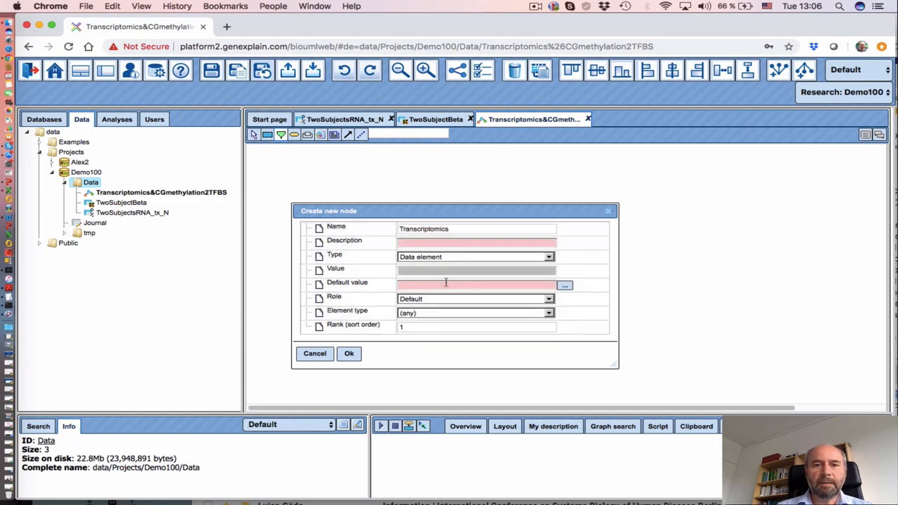
Give it default value $project$, role Input and element type Table, then create and reposition it
left_click(565, 287)
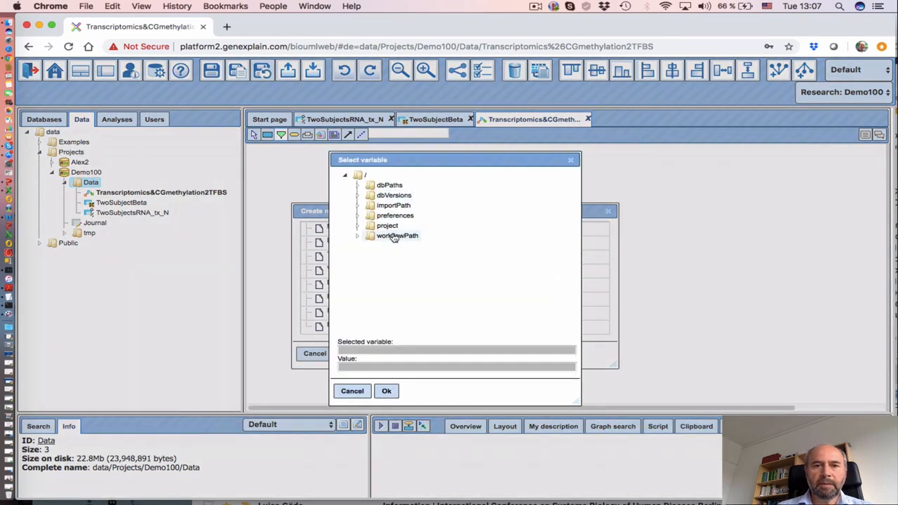
left_click(385, 225)
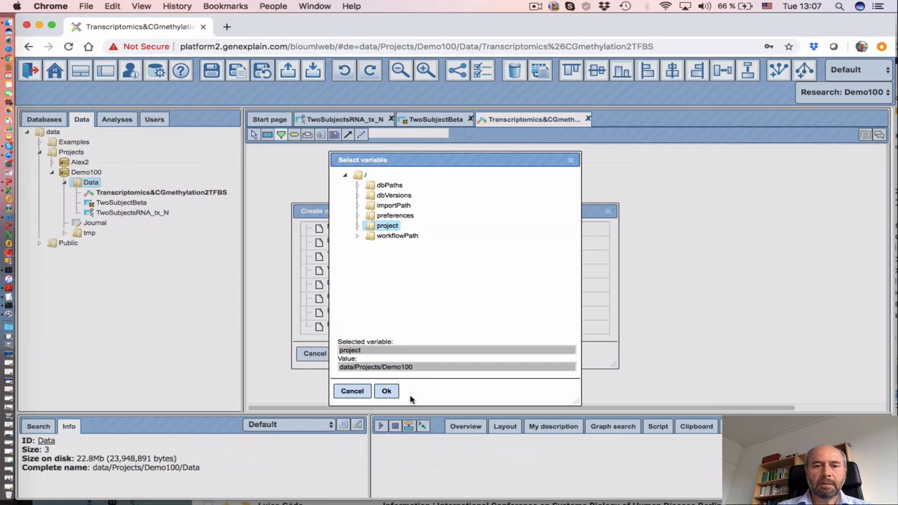
left_click(390, 391)
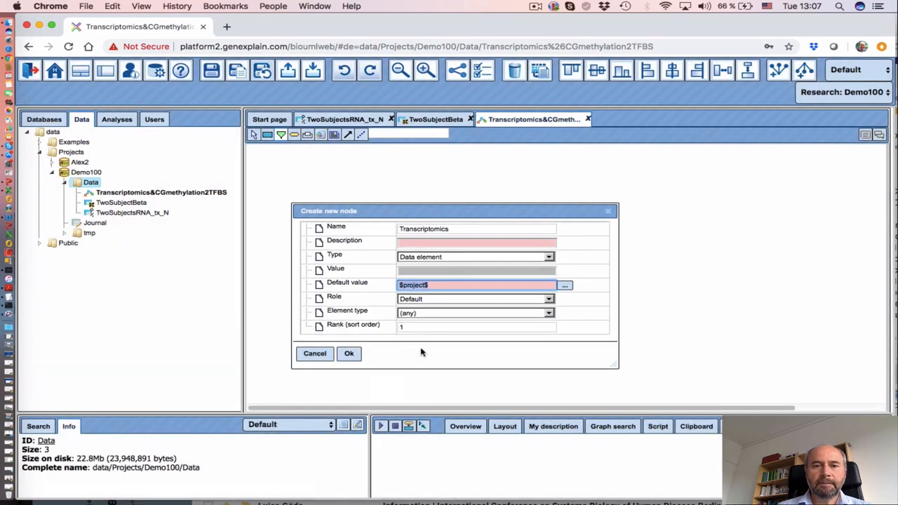
left_click(448, 300)
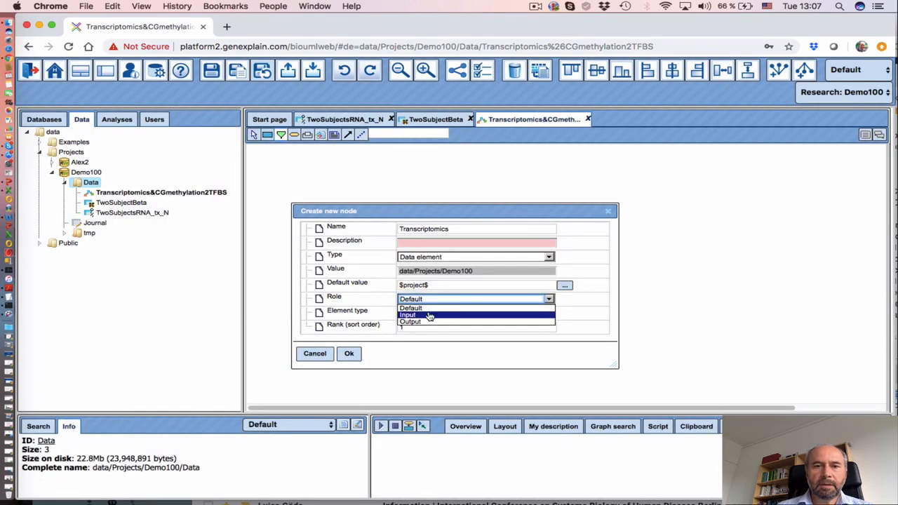
left_click(431, 316)
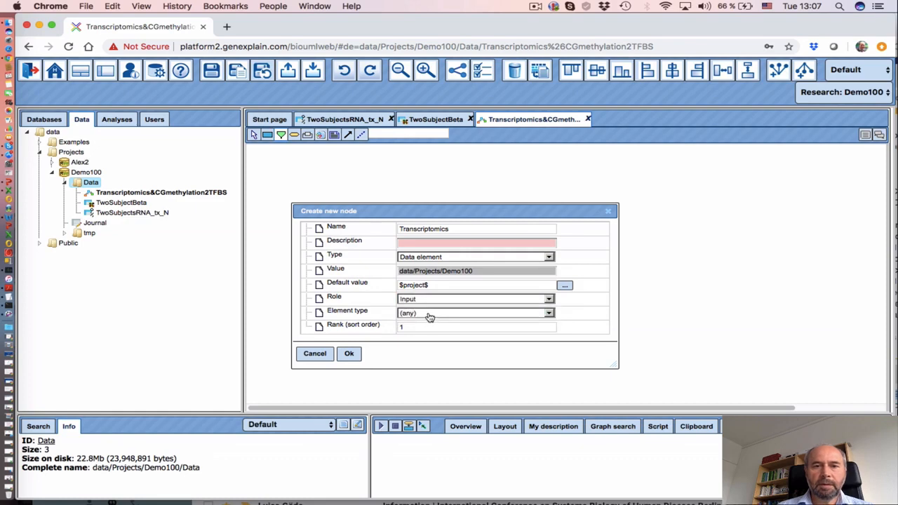
left_click(428, 315)
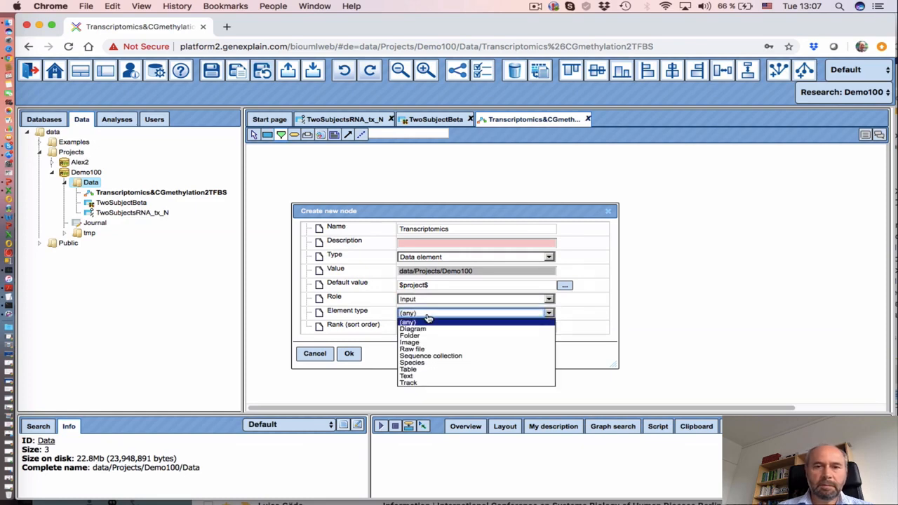
left_click(426, 369)
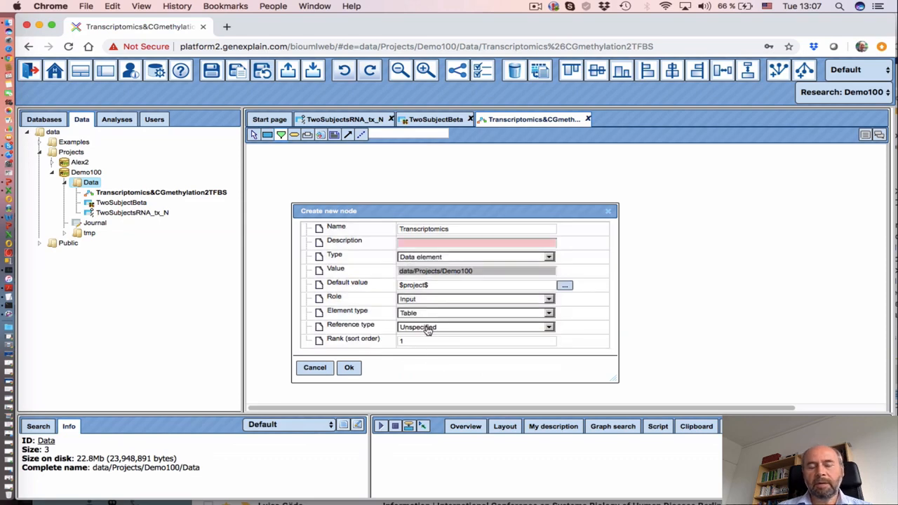
left_click(350, 369)
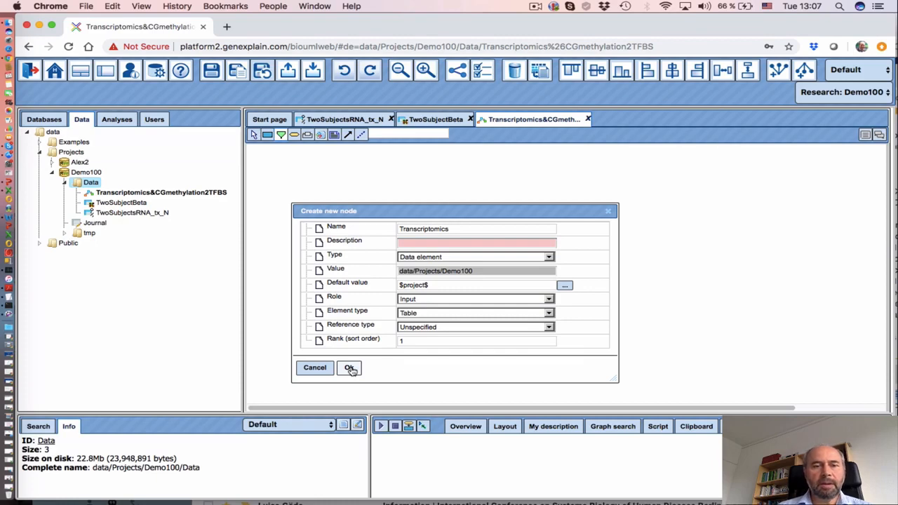
left_click(350, 368)
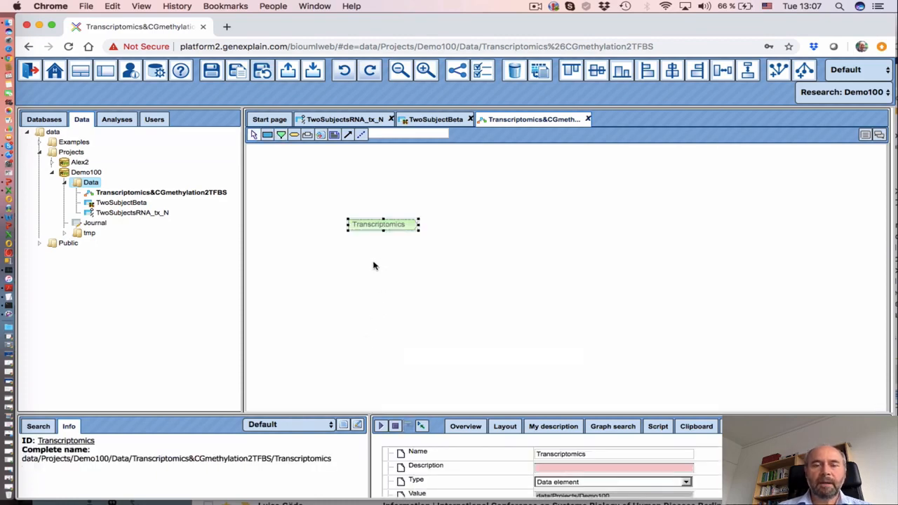
left_click_drag(374, 225, 352, 190)
Place a second parameter node named CGmethylation as a Data element with default $project$
left_click(347, 265)
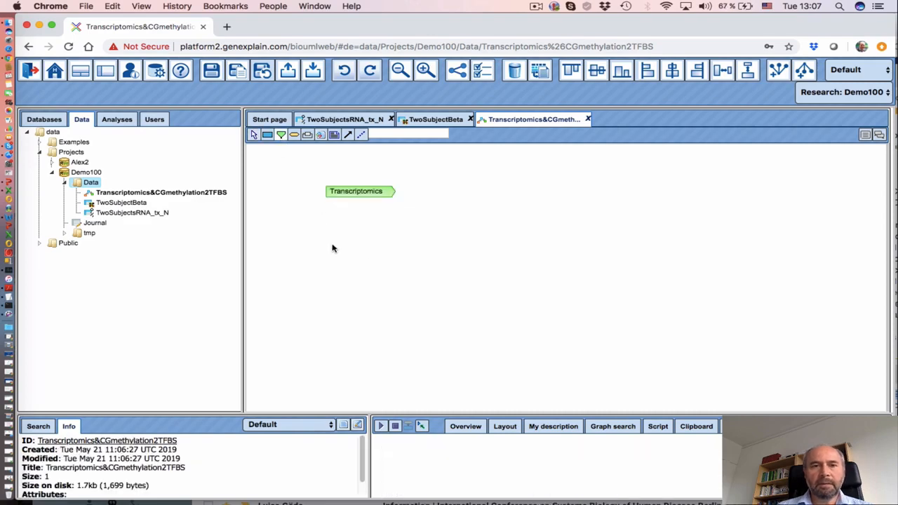
left_click(336, 257)
left_click(417, 230)
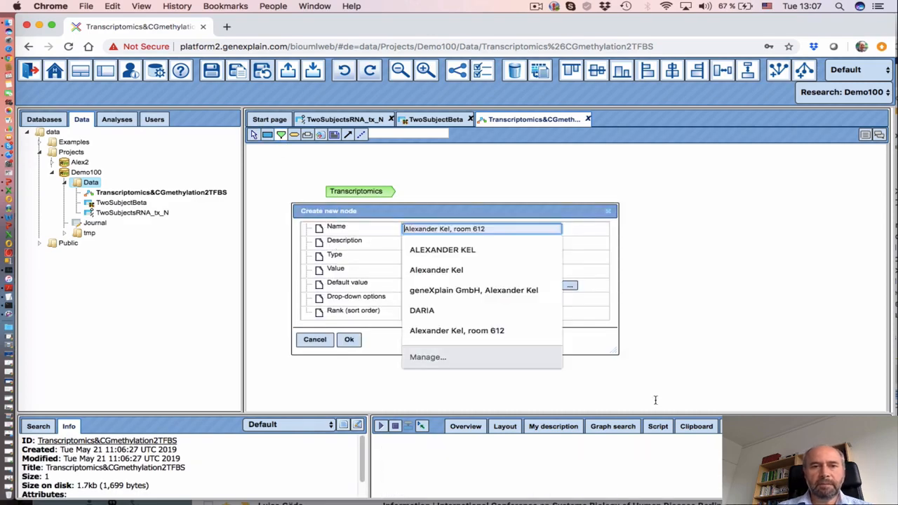
type("CGmethyl")
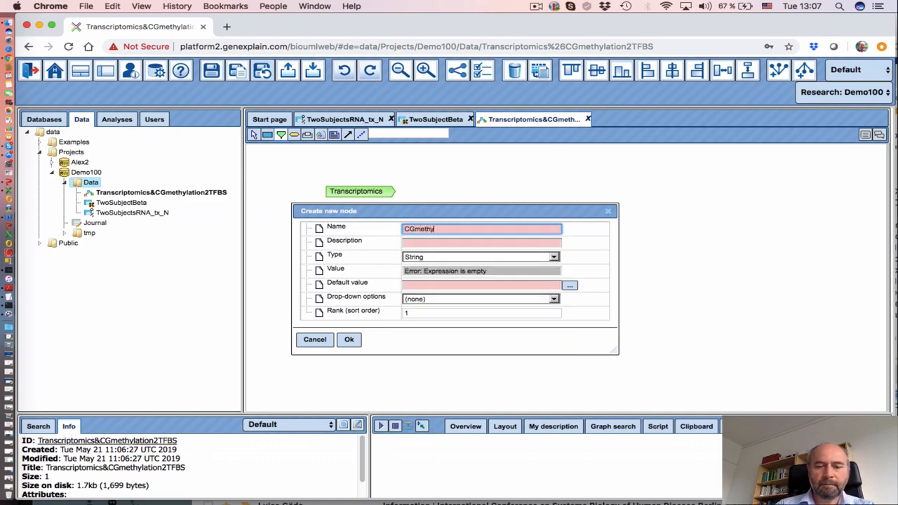
type("ation")
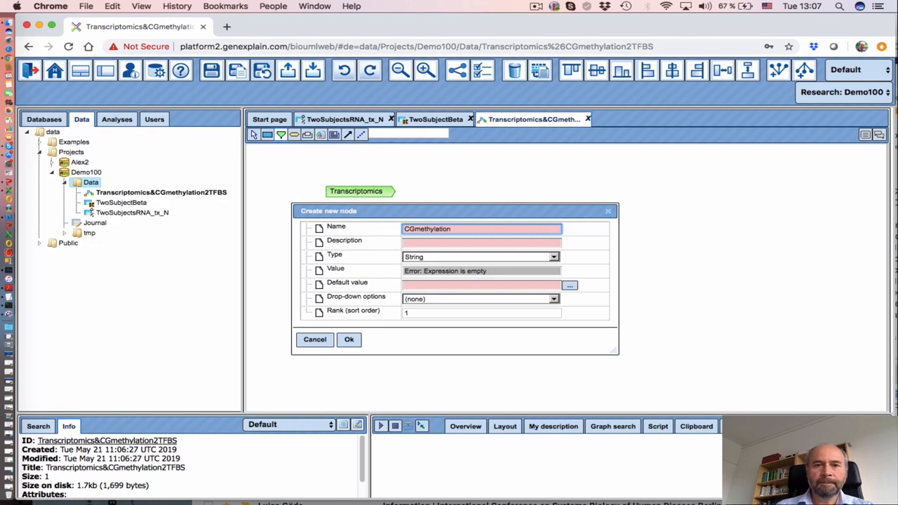
left_click(469, 258)
left_click(456, 279)
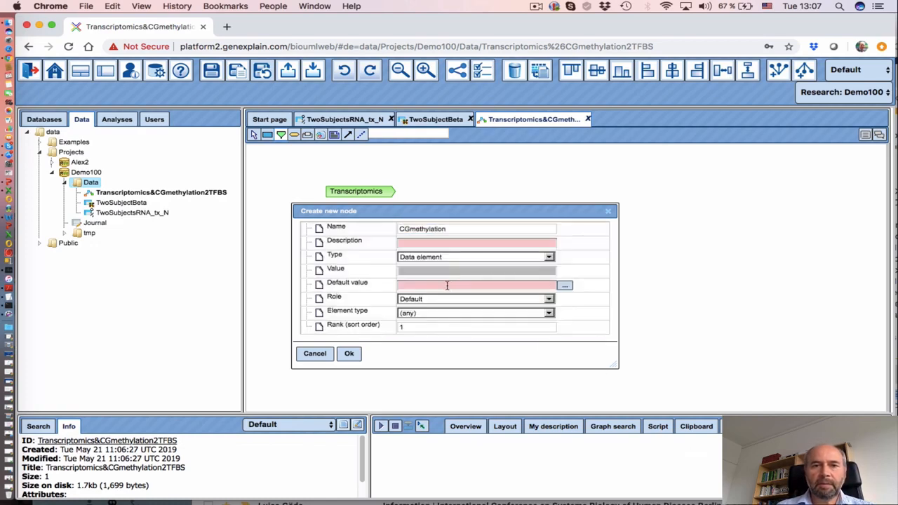
left_click(564, 285)
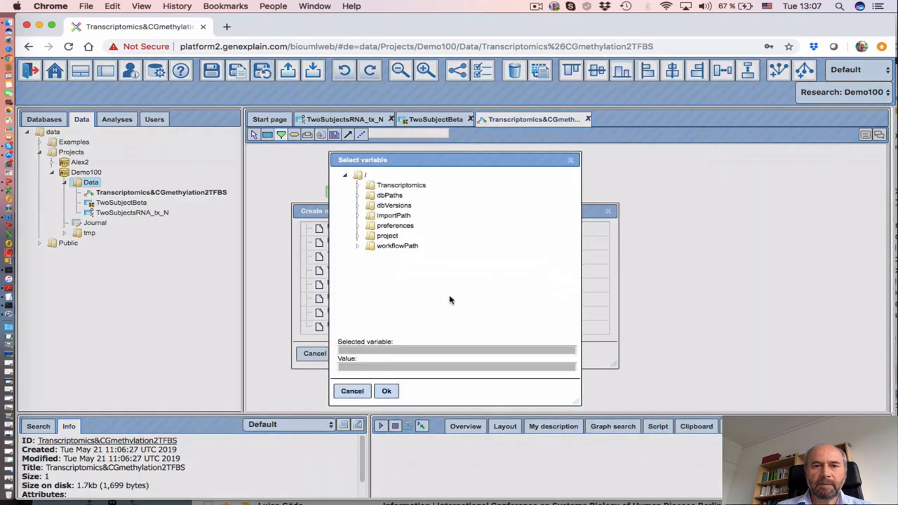
left_click(387, 236)
left_click(386, 391)
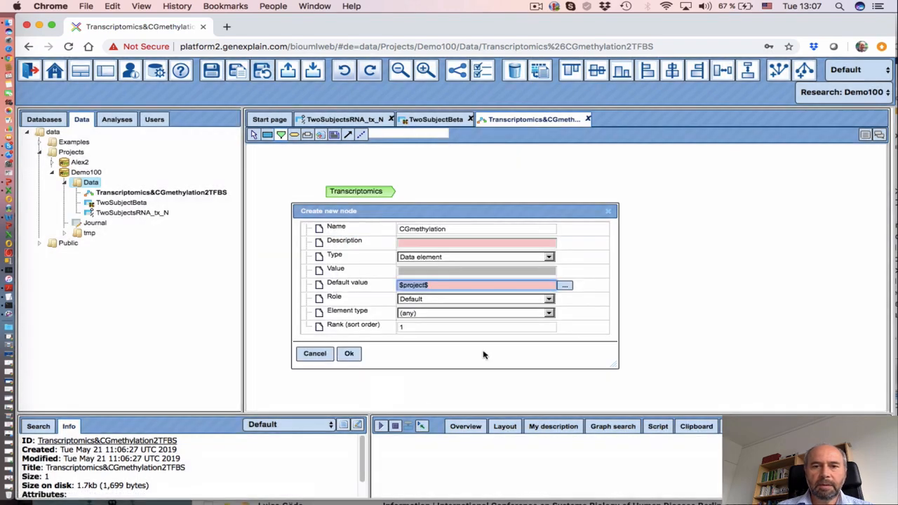
Make CGmethylation an Input of element type Table, create it, and move it below Transcriptomics
left_click(457, 301)
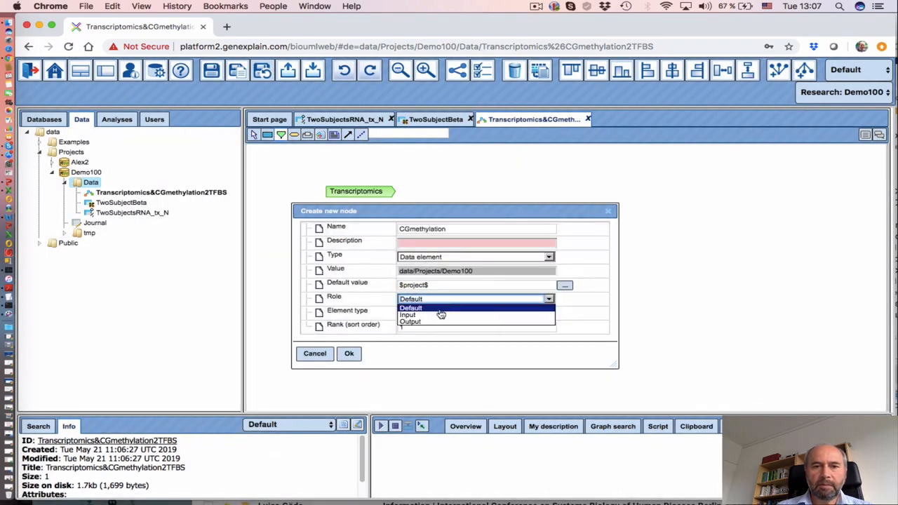
left_click(435, 313)
left_click(431, 315)
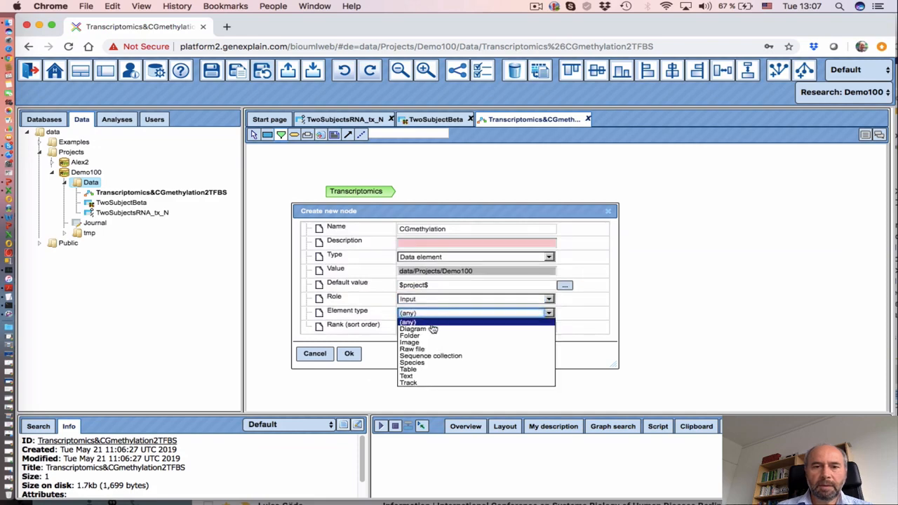
left_click(431, 376)
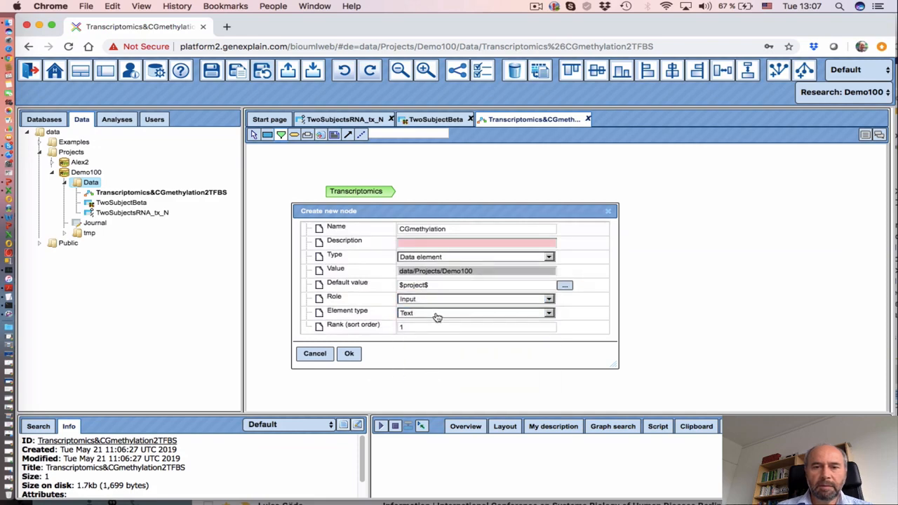
left_click(435, 317)
left_click(423, 372)
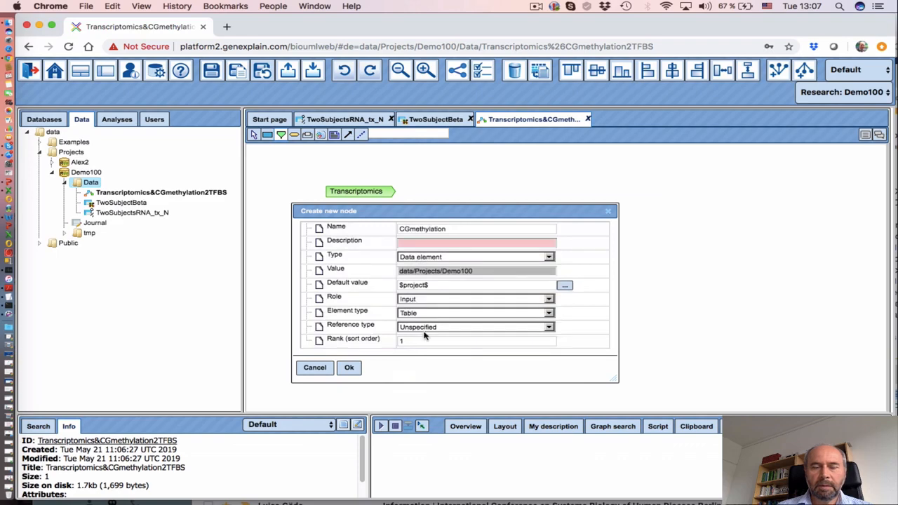
left_click(350, 369)
left_click_drag(379, 263, 367, 234)
left_click(501, 290)
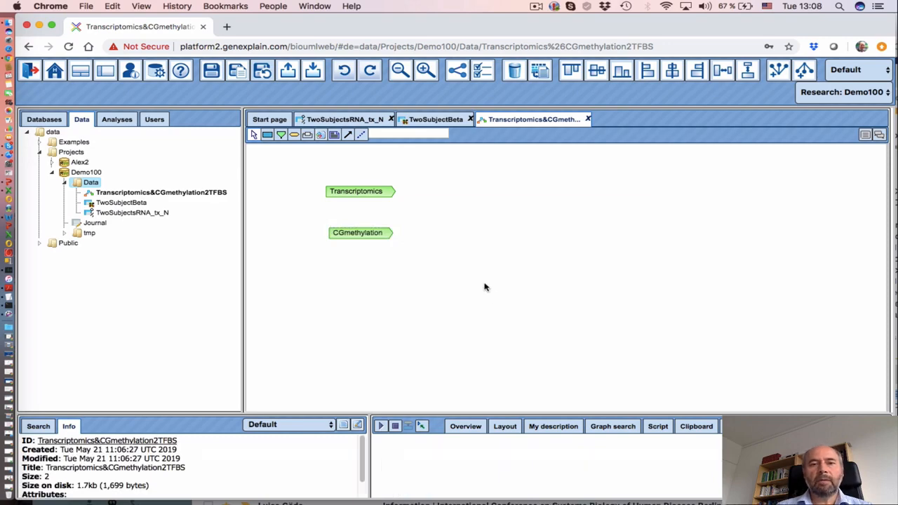
left_click(351, 232)
Move the CGmethylation node lower and expand Analyses > Methods > Data manipulation
left_click_drag(351, 233, 347, 263)
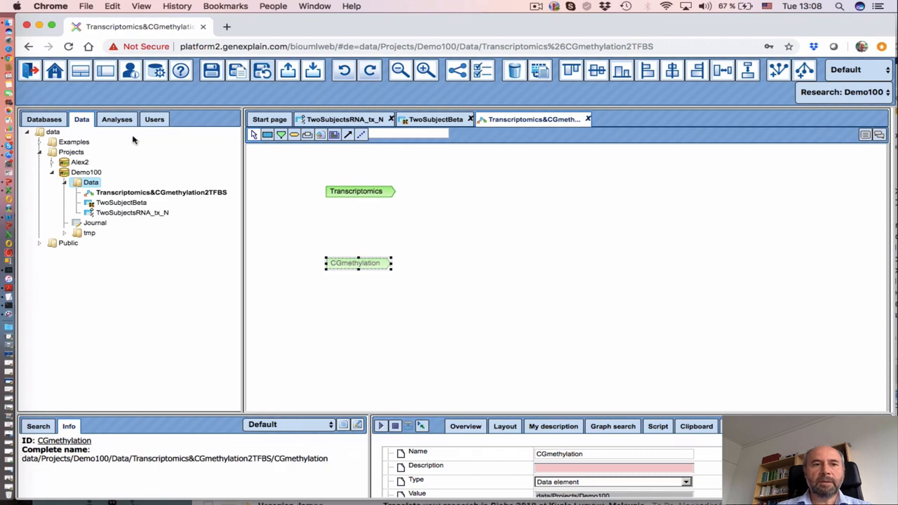
left_click(118, 120)
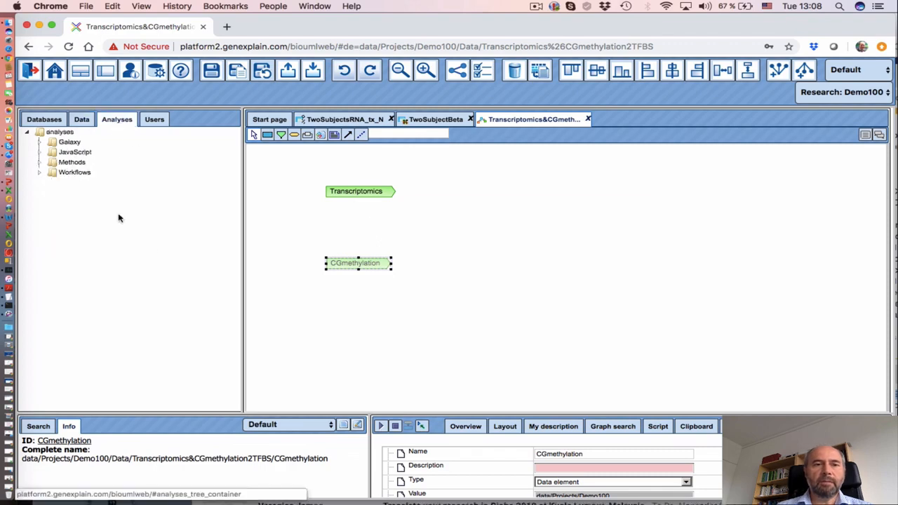
left_click(39, 162)
left_click(52, 182)
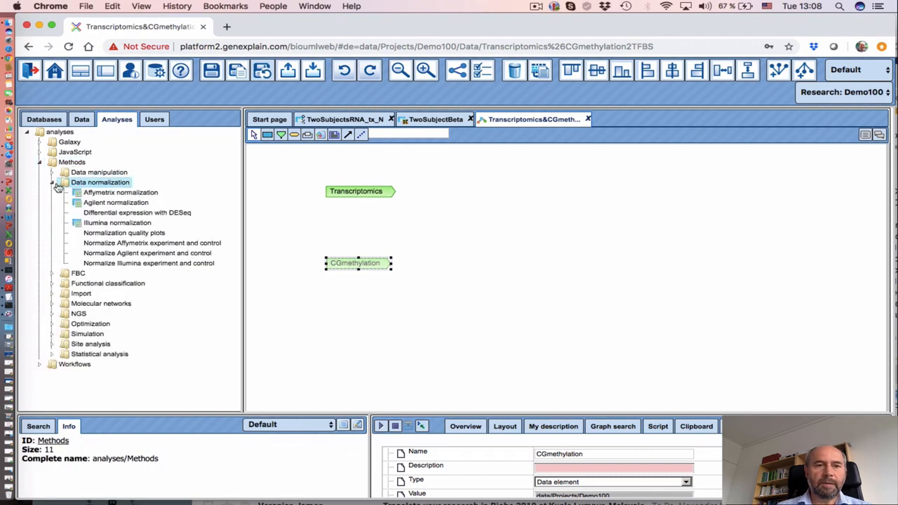
left_click(52, 182)
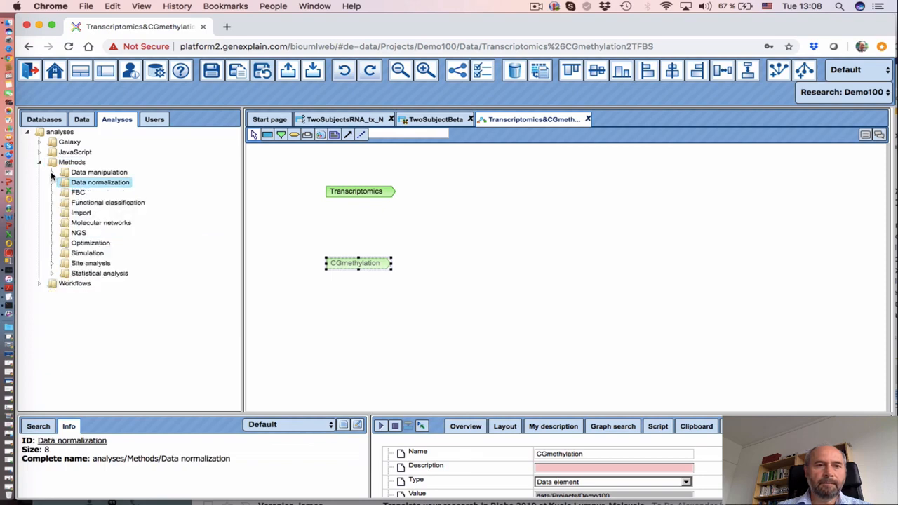
left_click(52, 172)
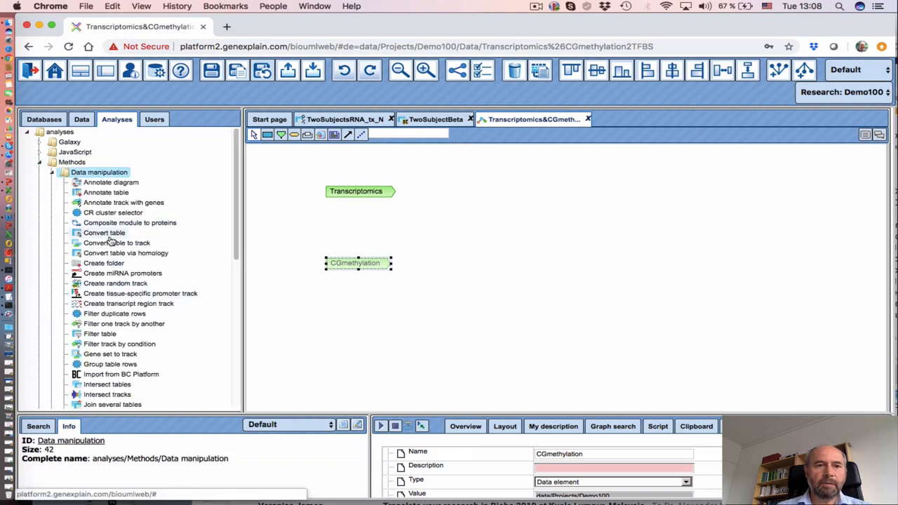
Add a Convert table step right of Transcriptomics with input type (auto) and output type Genes: Ensembl
left_click_drag(112, 238, 485, 191)
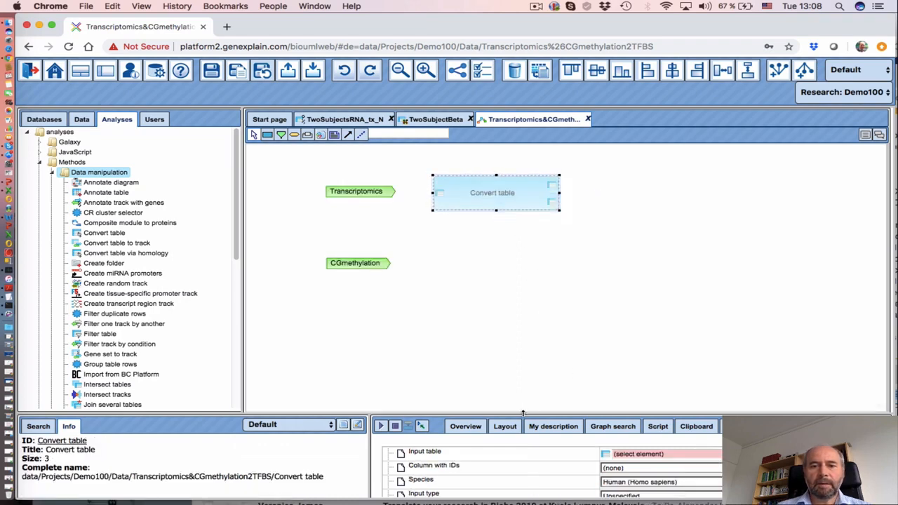
left_click_drag(523, 414, 526, 303)
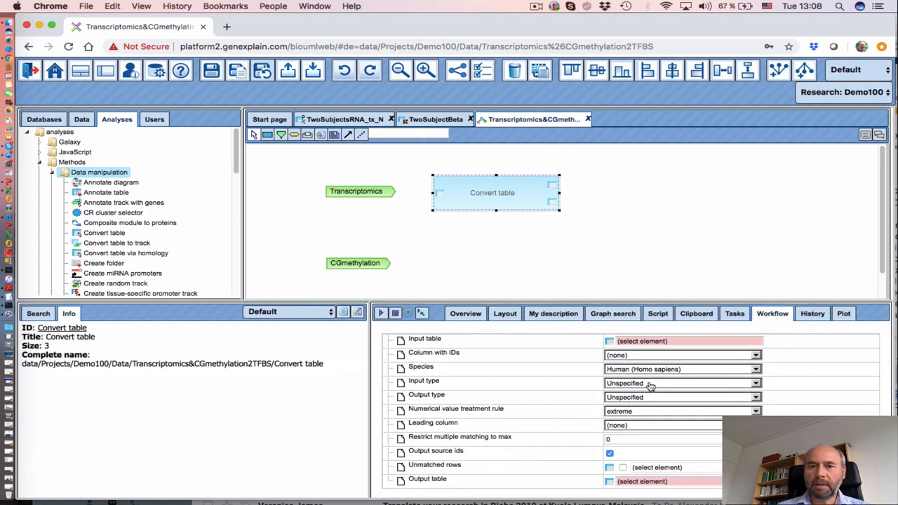
left_click(691, 385)
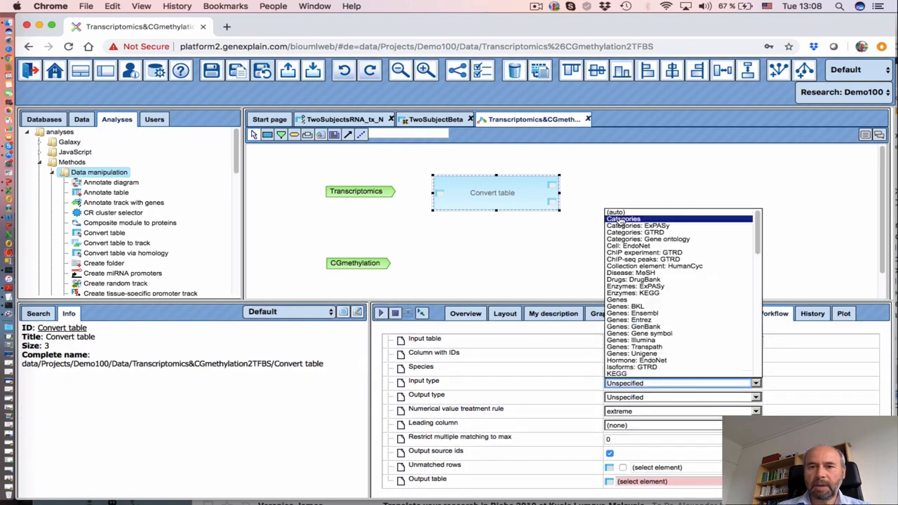
left_click(616, 212)
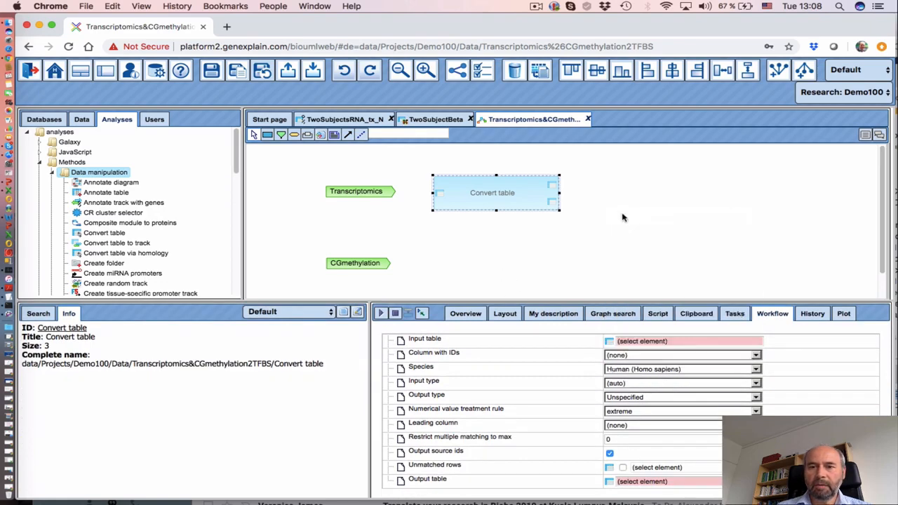
left_click(651, 398)
scroll(677, 340, "down", 1)
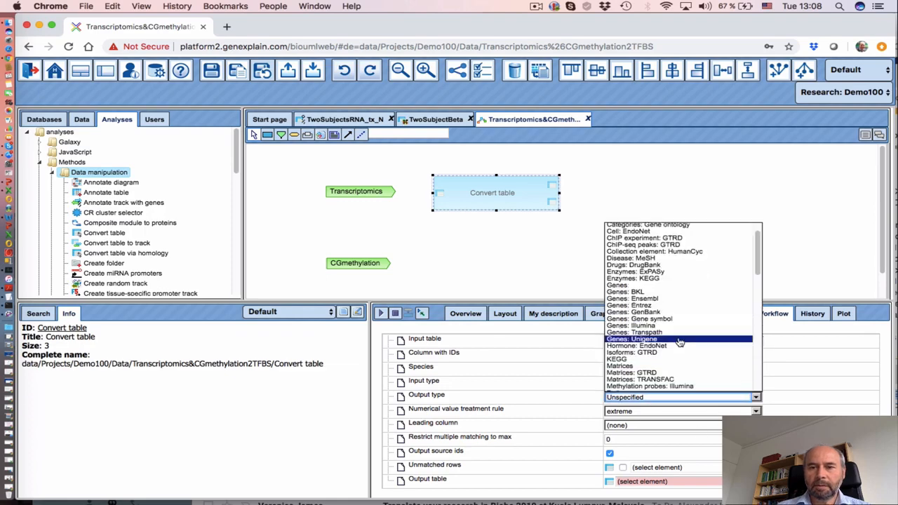
left_click(659, 299)
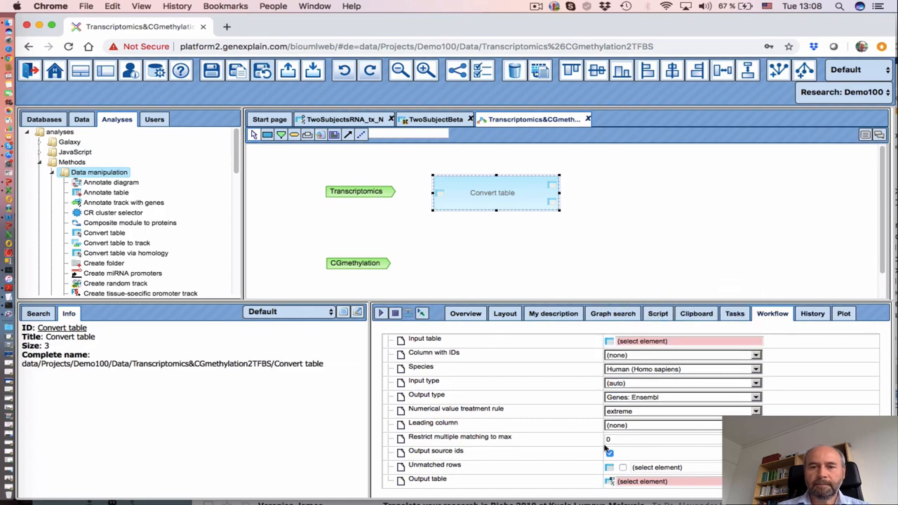
Link the Transcriptomics input to Convert table's input table
left_click(490, 259)
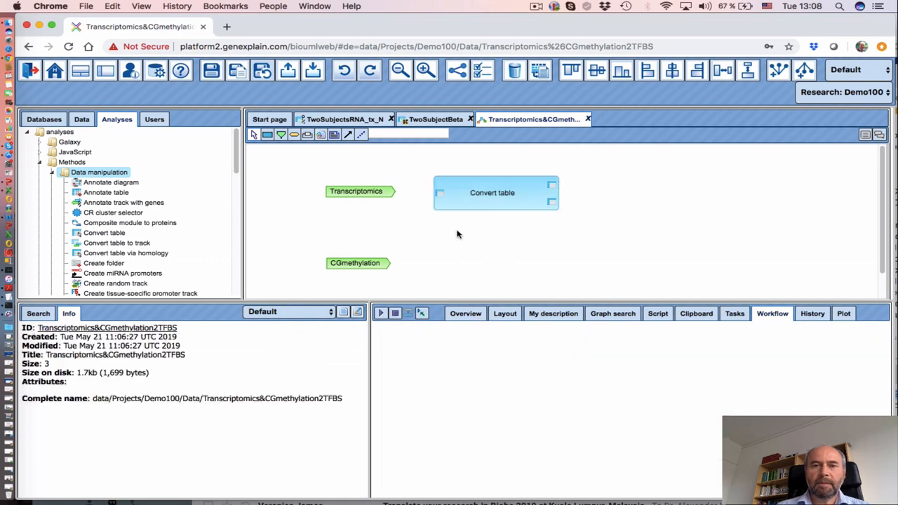
left_click(348, 134)
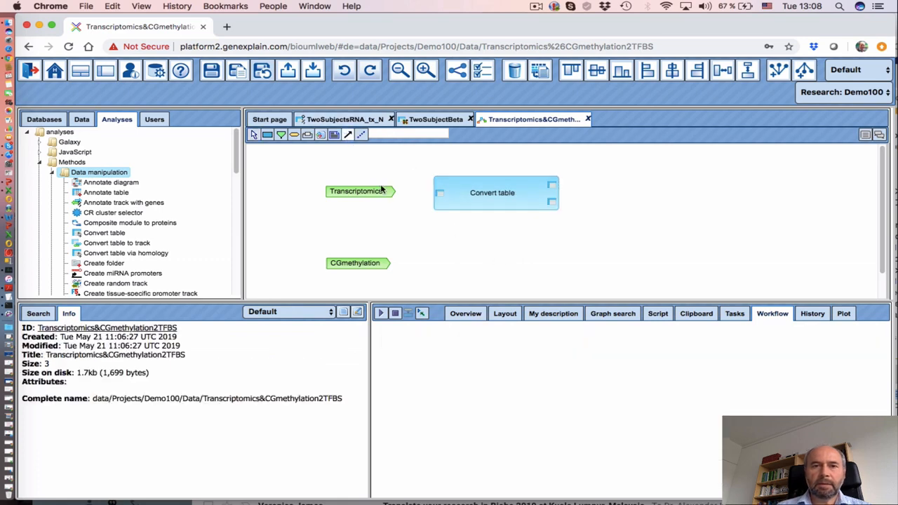
left_click_drag(375, 196, 439, 197)
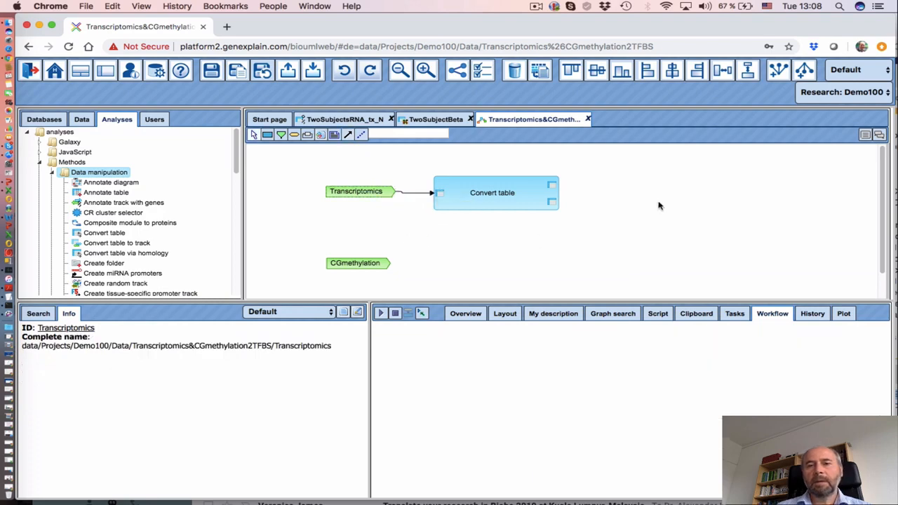
left_click(294, 136)
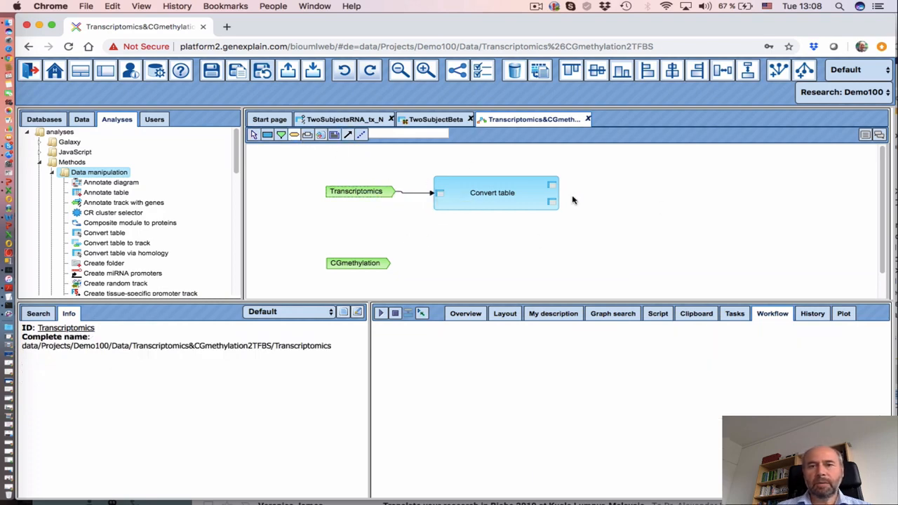
Create a Tr_ensembl data element node with expression '$Transcriptomics$ Ensembl'
left_click(609, 184)
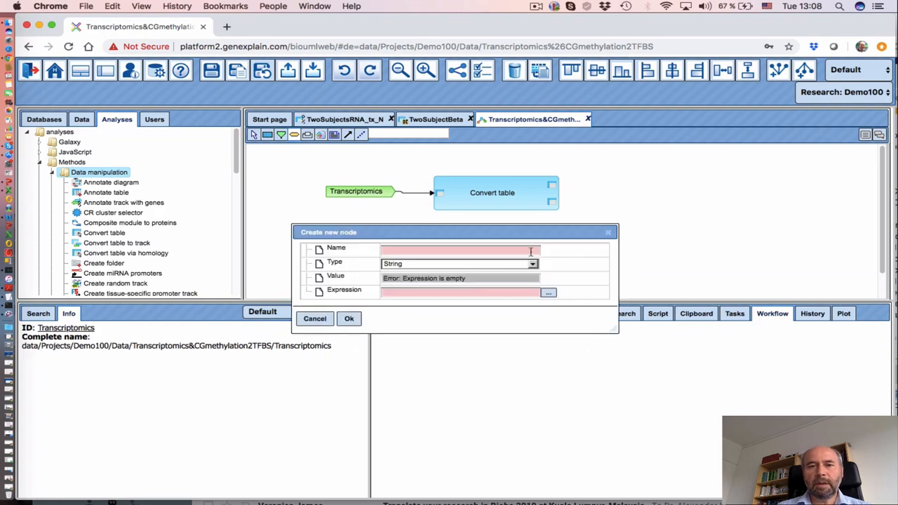
left_click(442, 251)
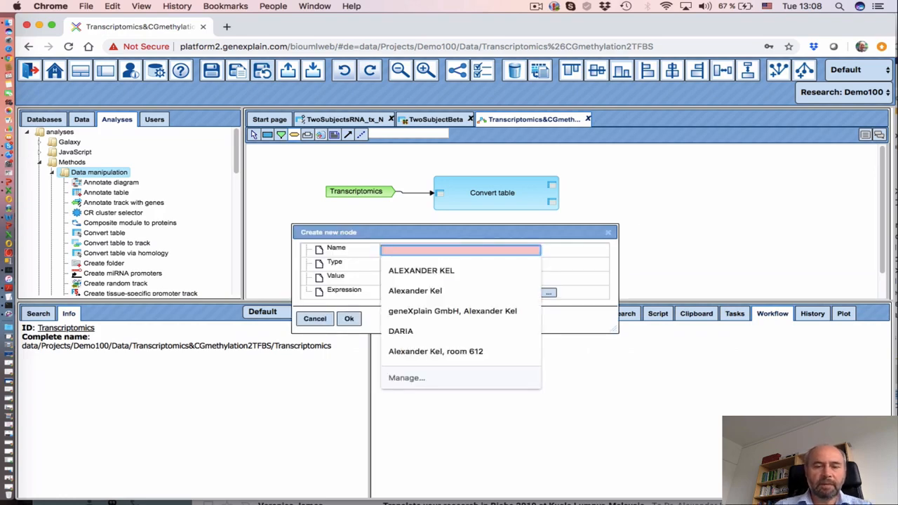
type("Tr_ensembl")
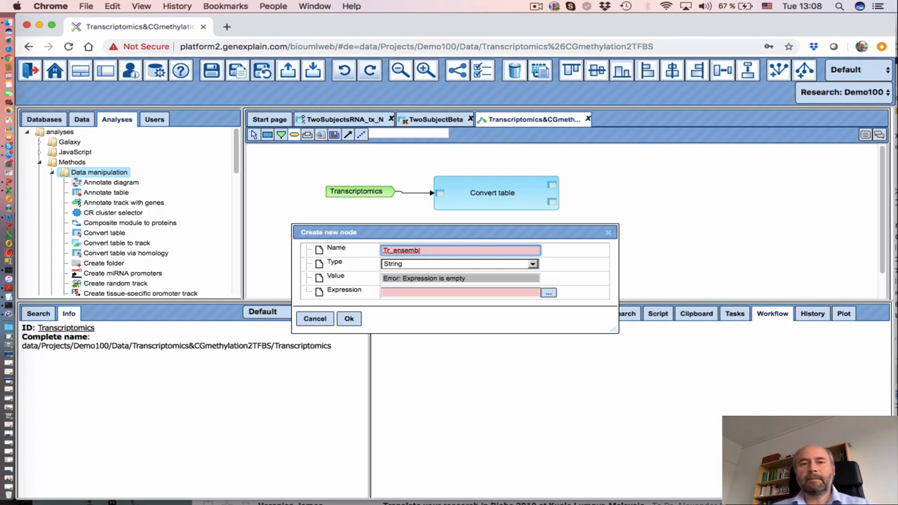
left_click(412, 265)
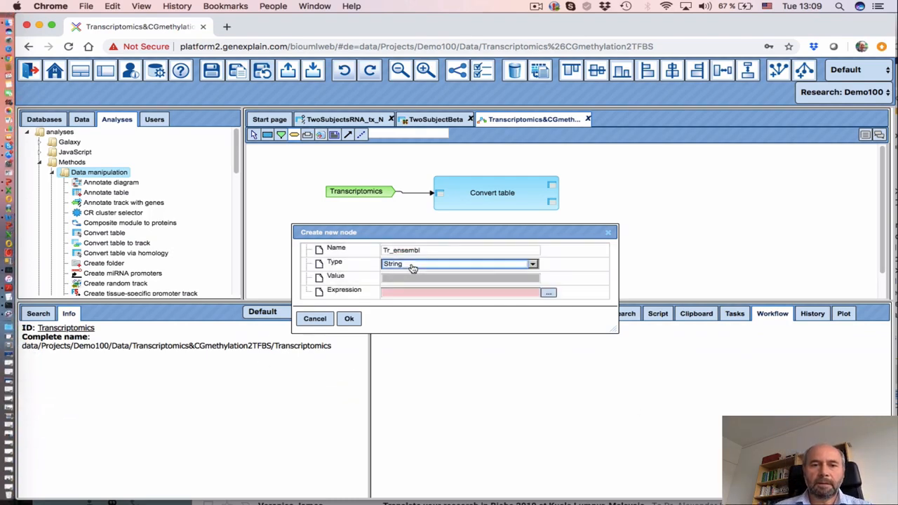
left_click(413, 269)
left_click(407, 289)
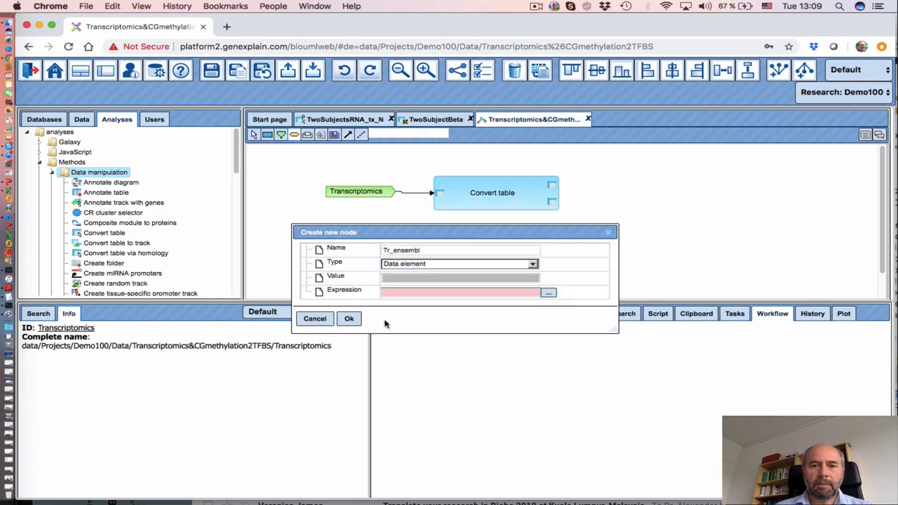
left_click(548, 293)
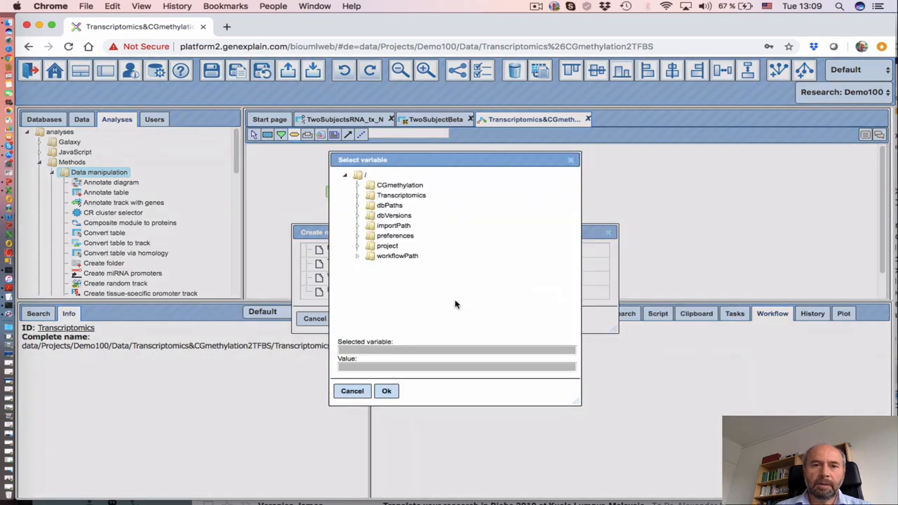
left_click(405, 199)
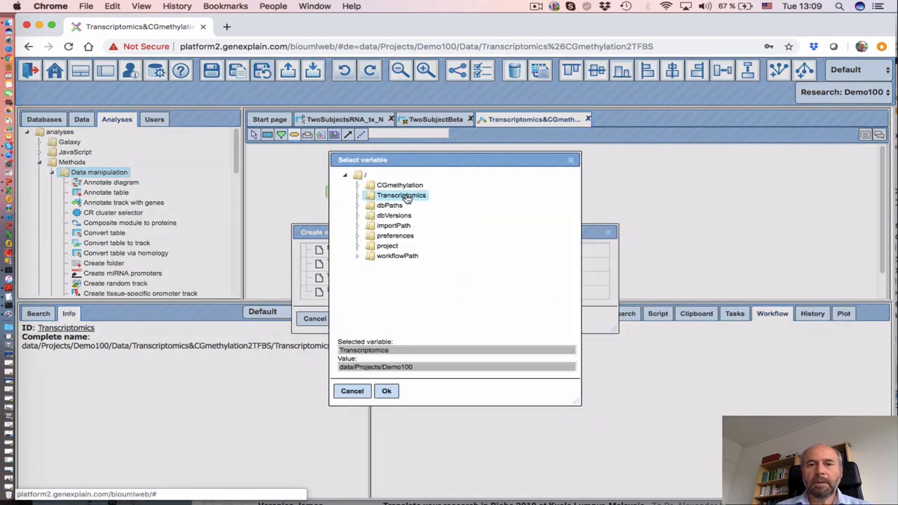
left_click(387, 392)
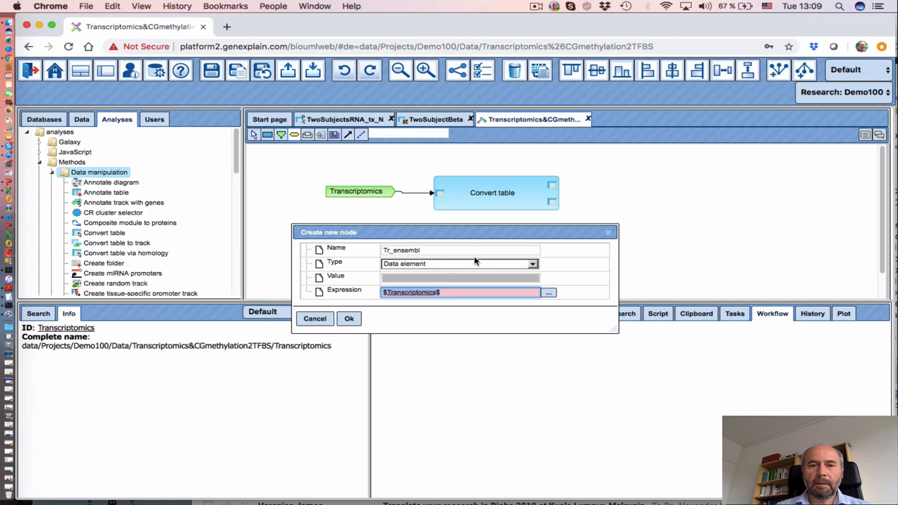
left_click(455, 293)
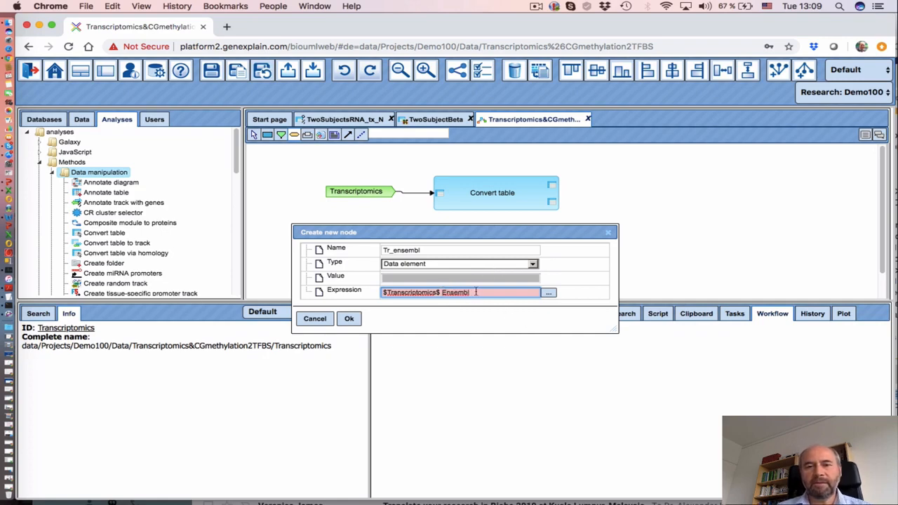
left_click(350, 319)
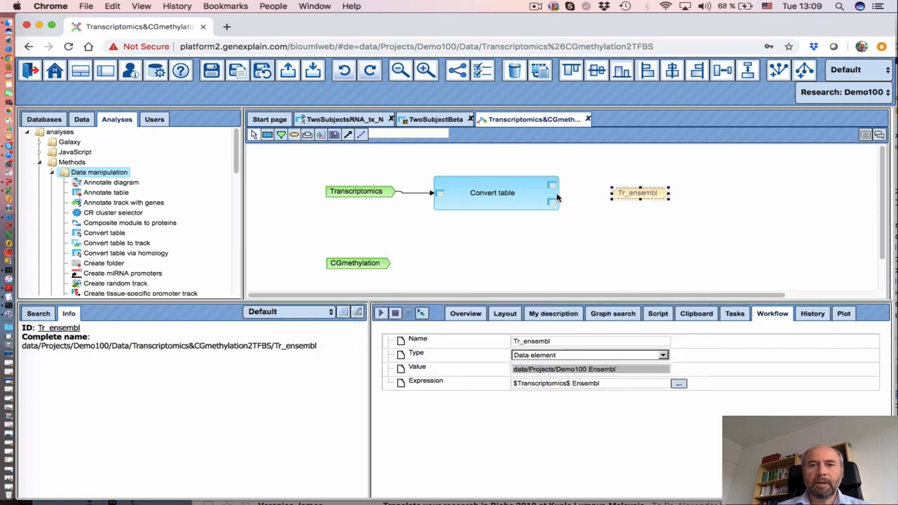
Delete the mistaken looping edge and connect Convert table's Output table port to Tr_ensembl
left_click(348, 134)
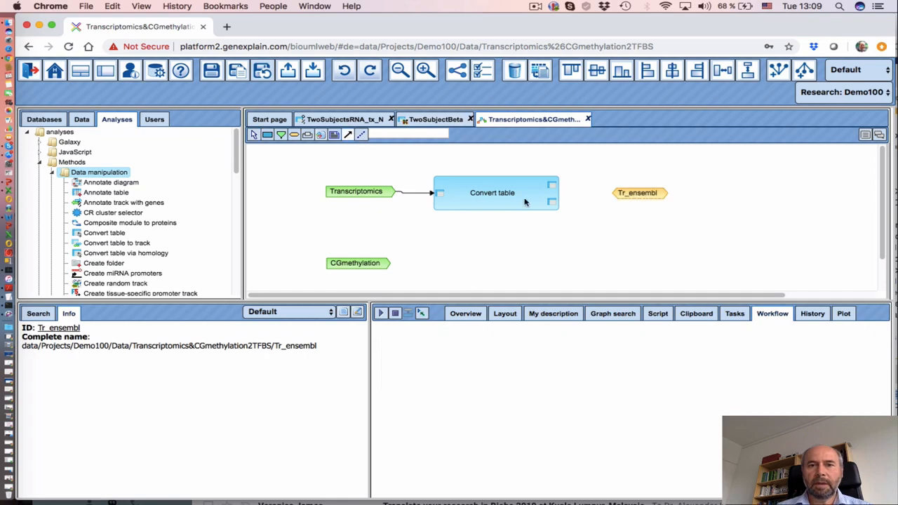
left_click(553, 188)
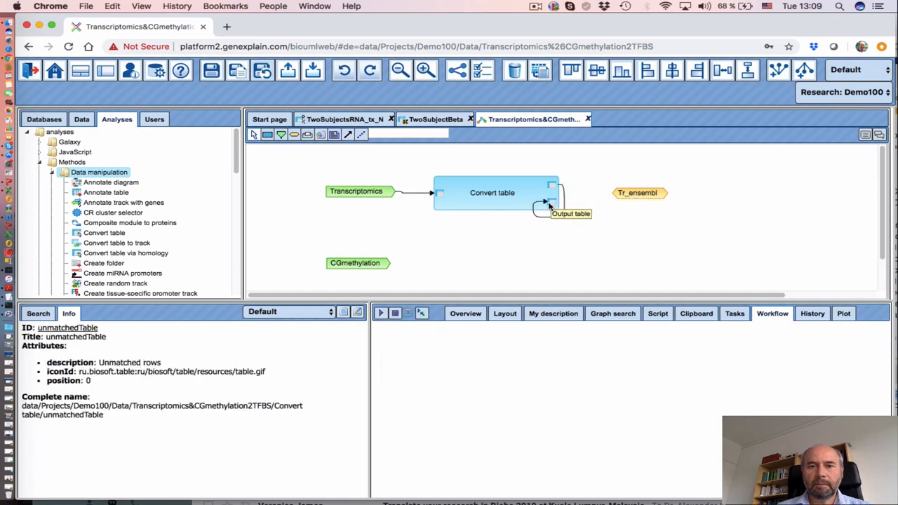
left_click(553, 203)
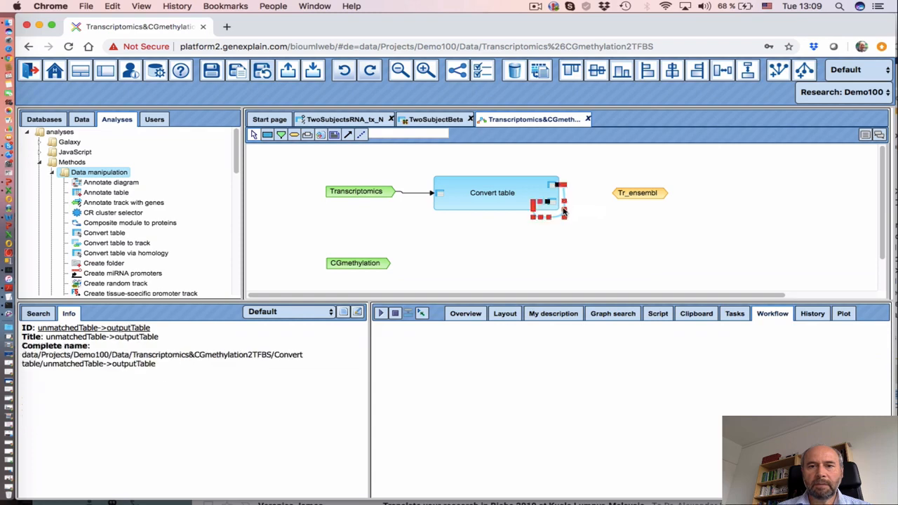
right_click(564, 208)
left_click(589, 240)
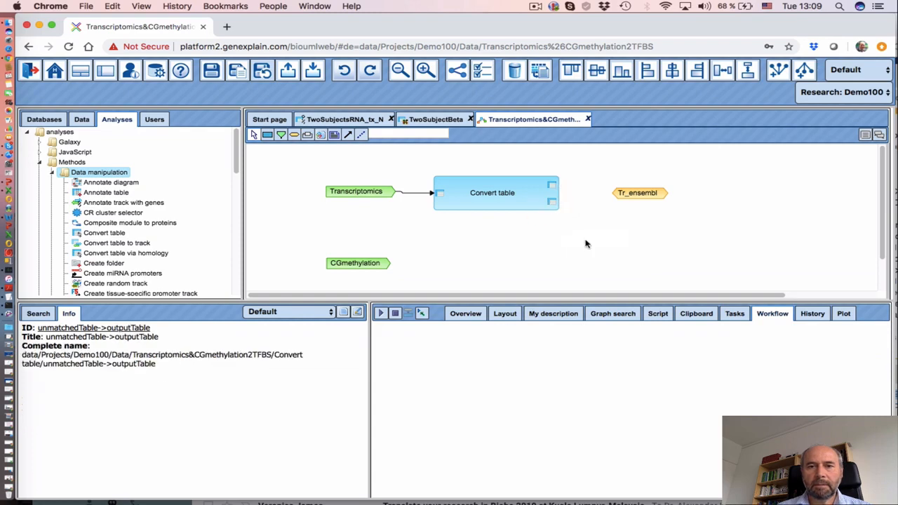
left_click(551, 202)
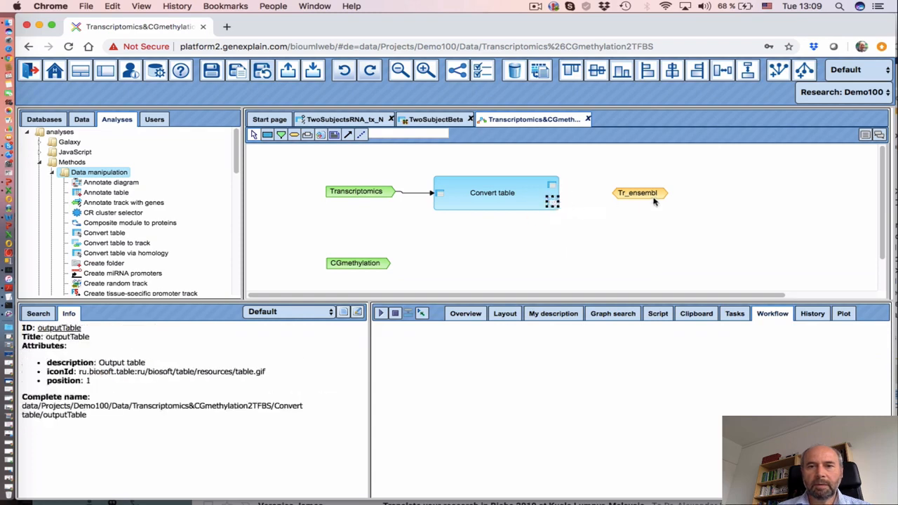
left_click(347, 134)
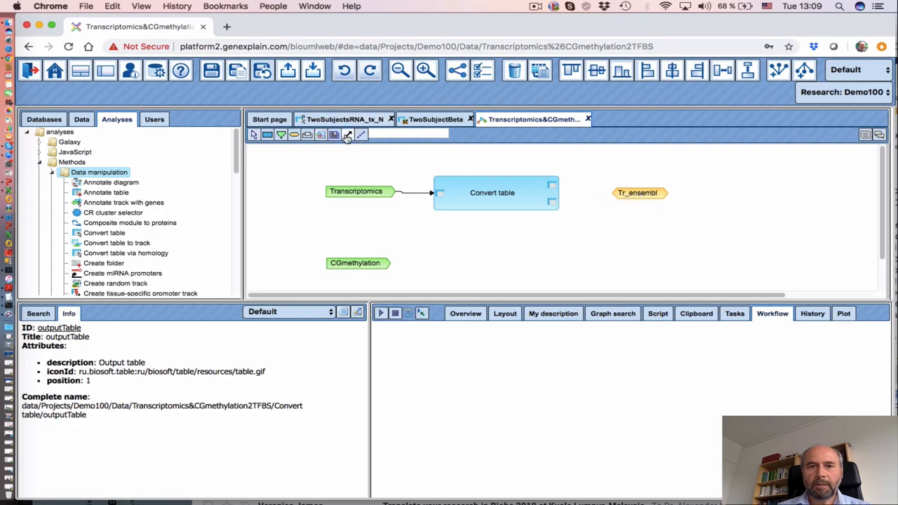
mouse_move(552, 203)
left_mouse_down()
mouse_move(643, 197)
mouse_move(625, 203)
left_mouse_up()
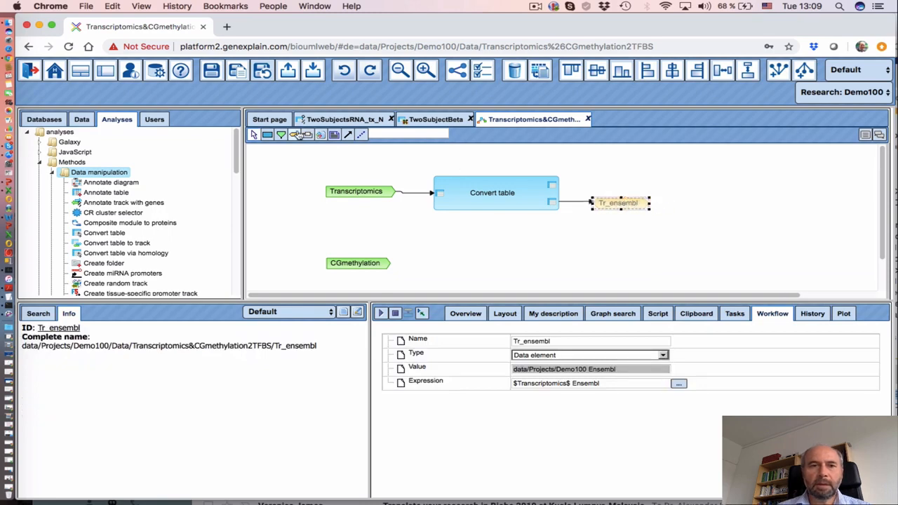
Create a Tr_notmatched temporary data element with expression '$Tr_ensembl$ notmatched'
left_click(606, 176)
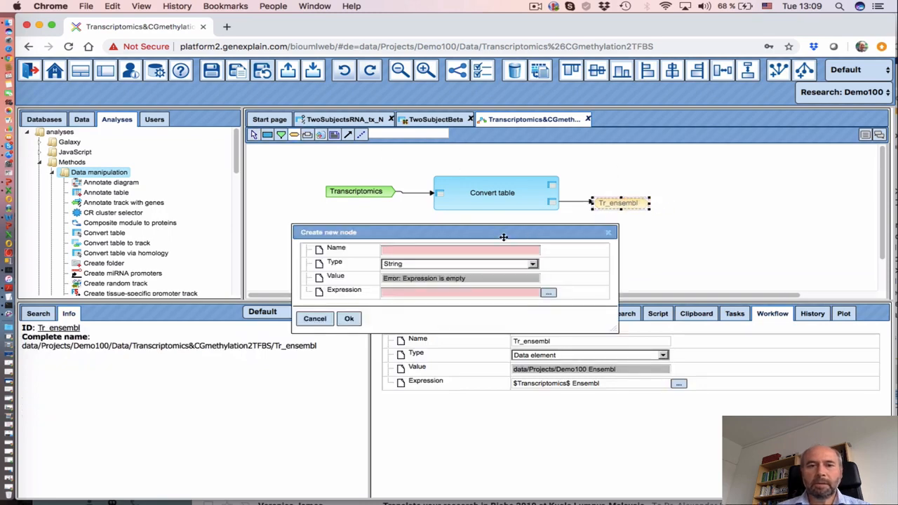
left_click(439, 249)
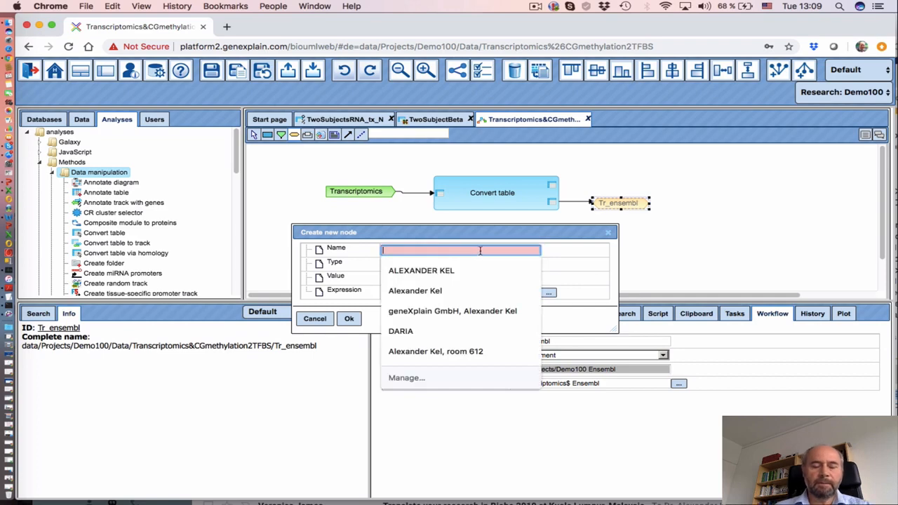
type("Tr_notmatched")
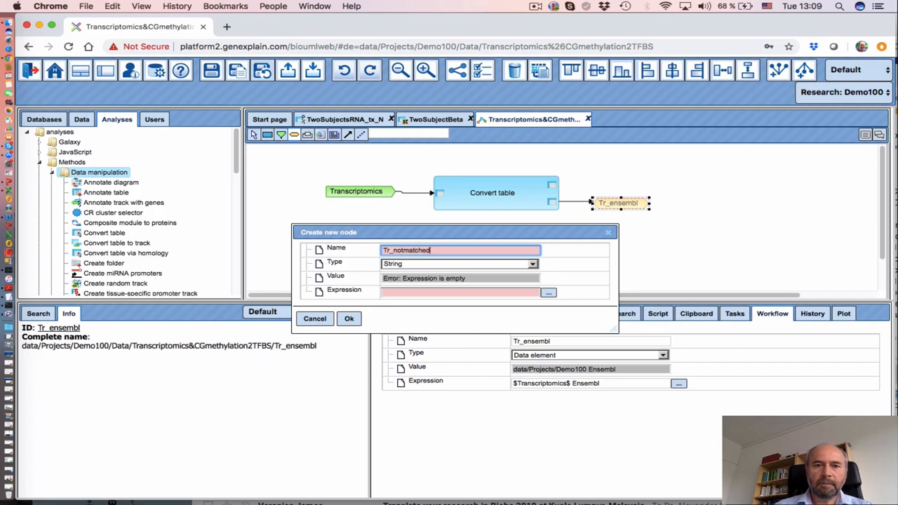
left_click(445, 265)
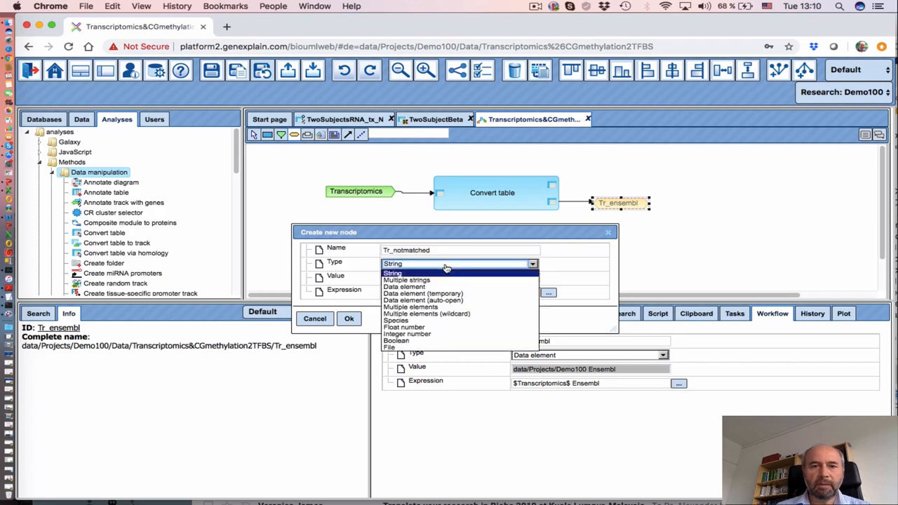
left_click(456, 287)
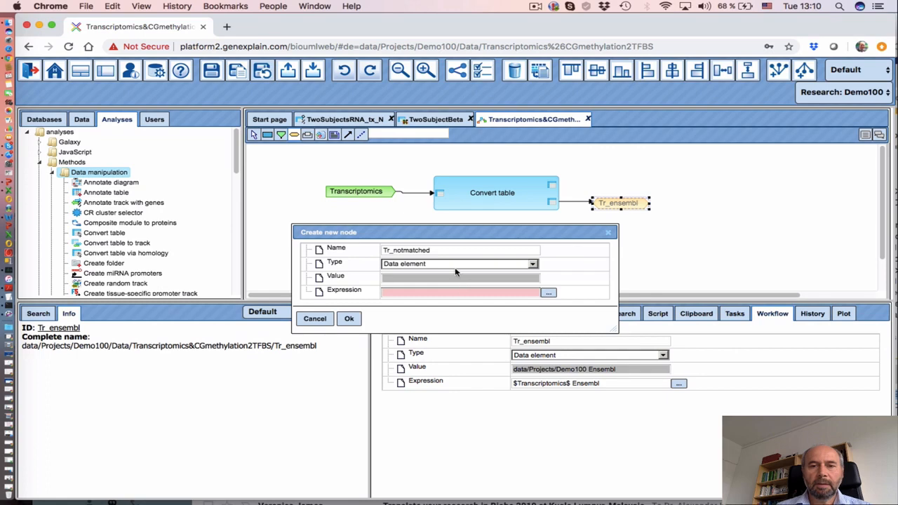
left_click(454, 266)
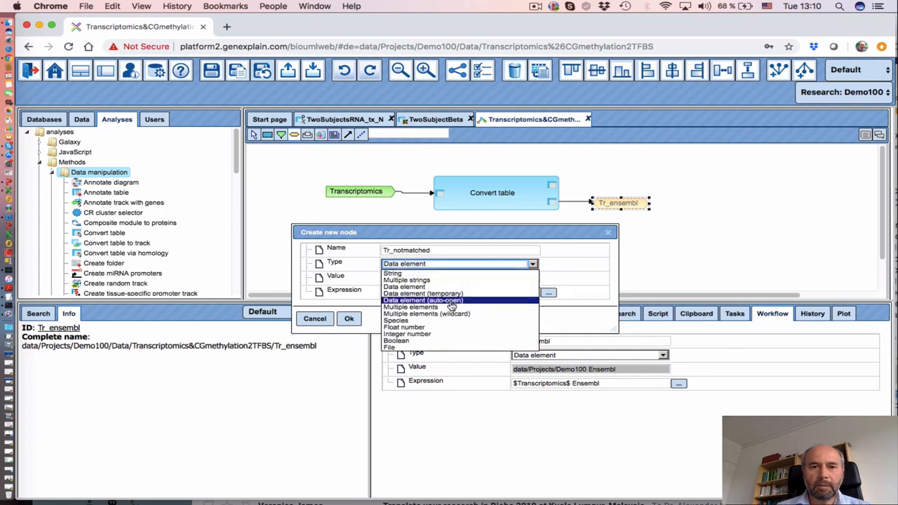
left_click(453, 294)
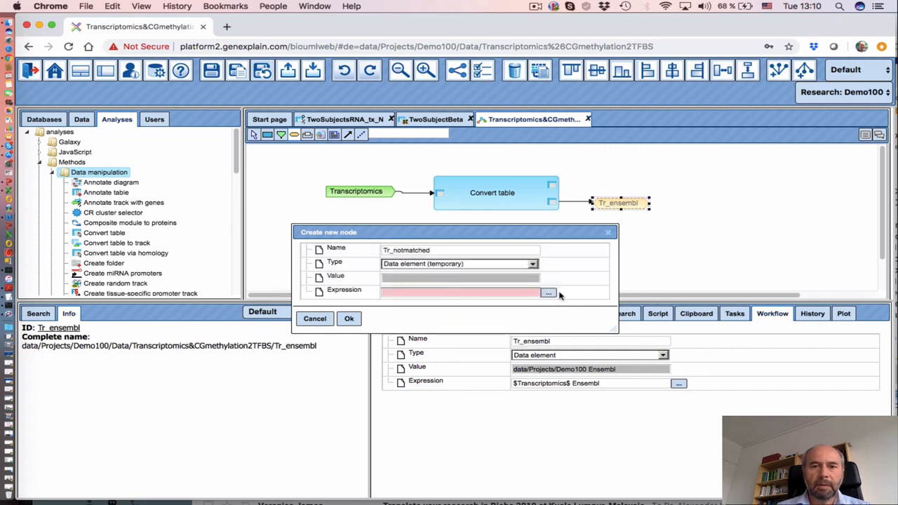
left_click(550, 293)
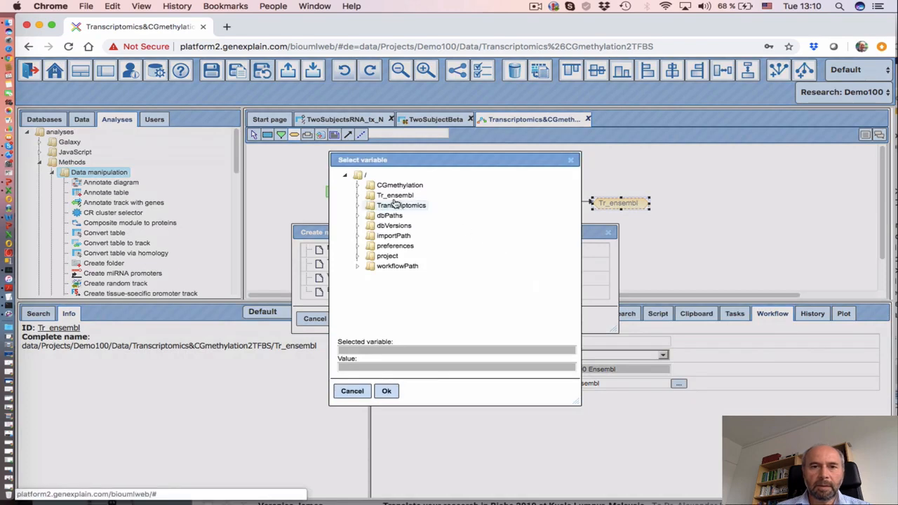
left_click(395, 195)
left_click(386, 391)
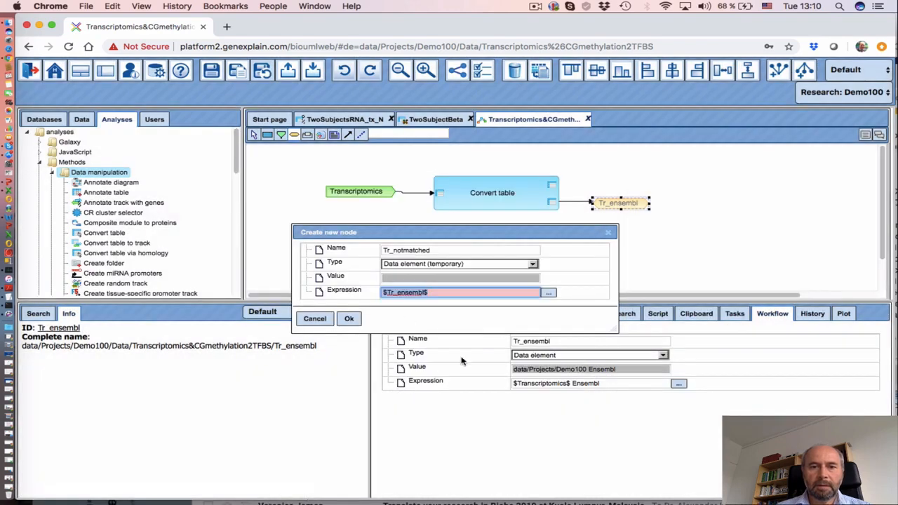
left_click(454, 294)
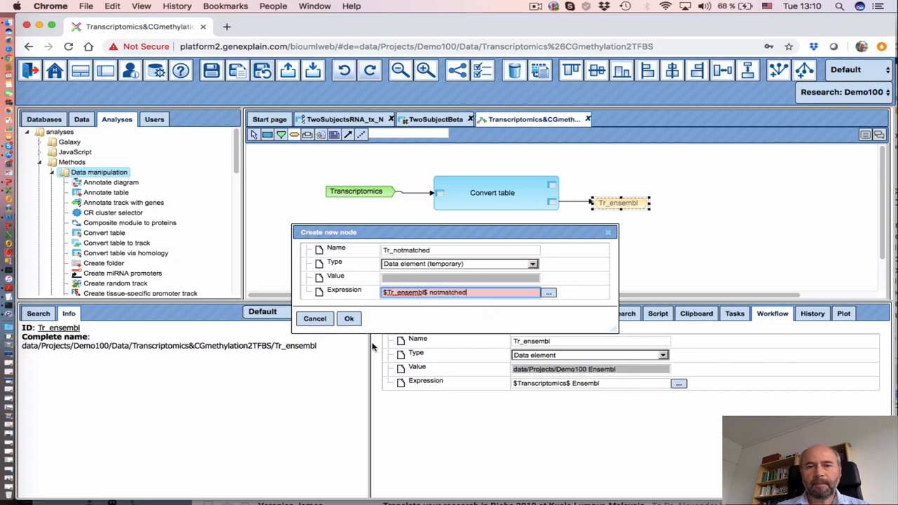
left_click(349, 318)
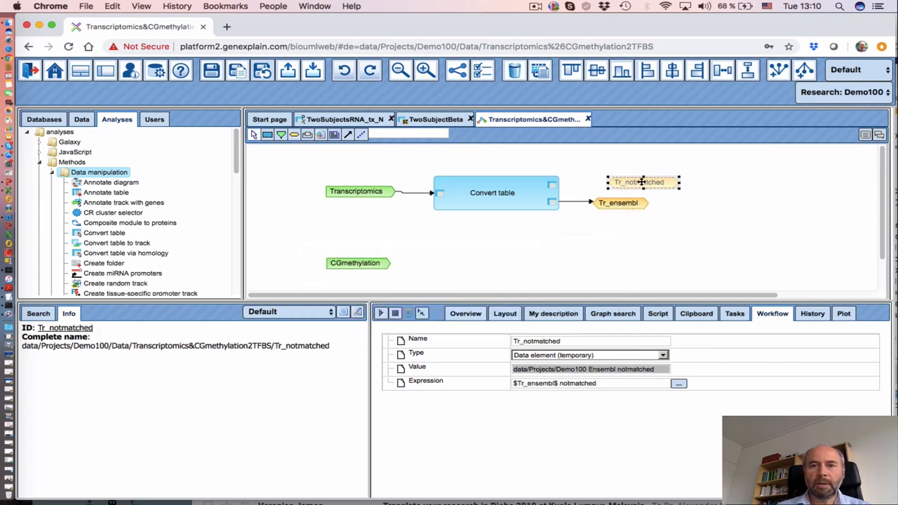
Shift Tr_notmatched slightly left and connect Convert table's Unmatched rows port to it
left_click_drag(640, 182, 614, 181)
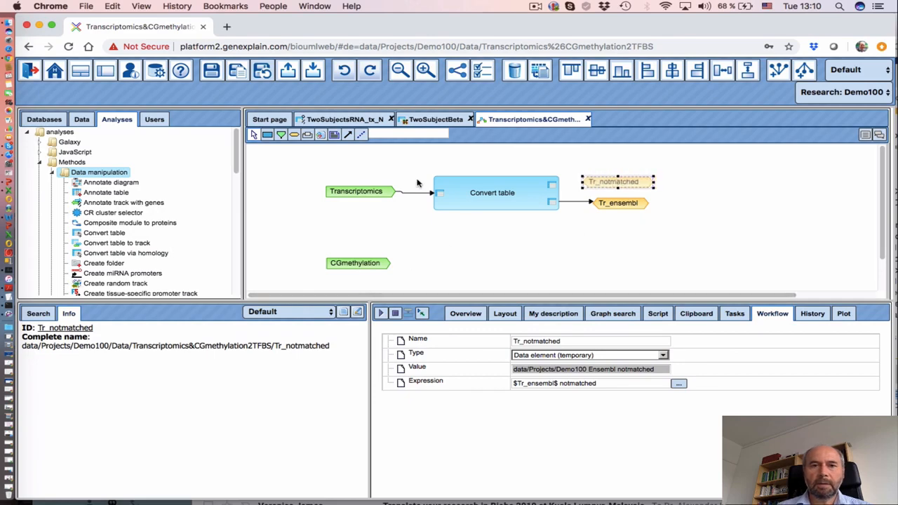
left_click(348, 135)
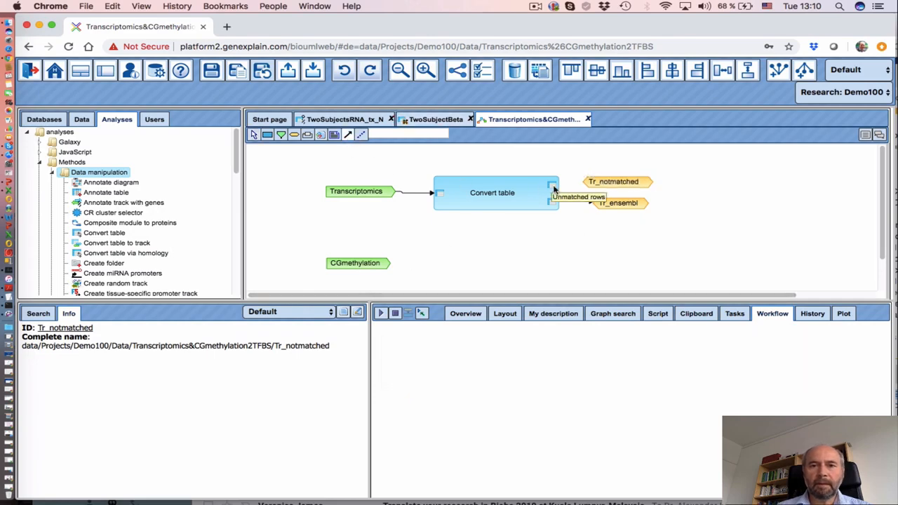
left_click_drag(553, 188, 605, 185)
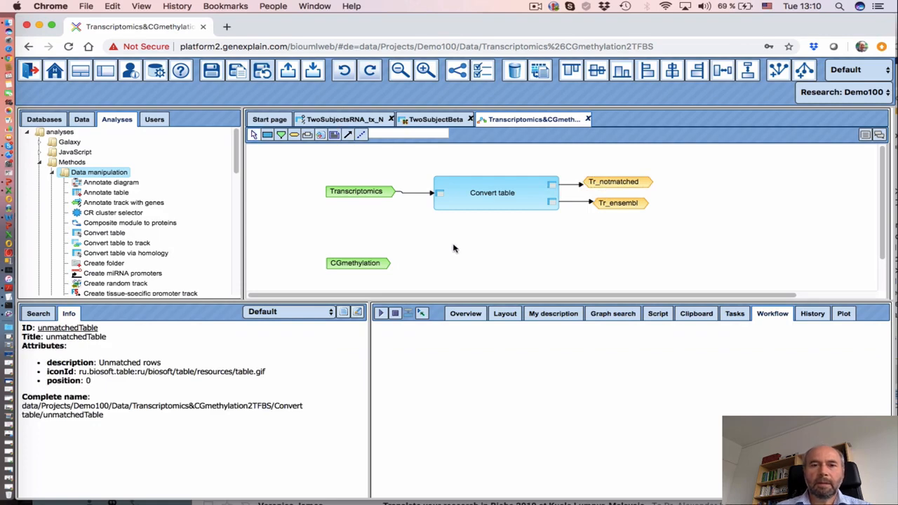
Bring both input nodes into view and place a Limma step from Statistical analysis right of Tr_ensembl
scroll(446, 254, "down", 1)
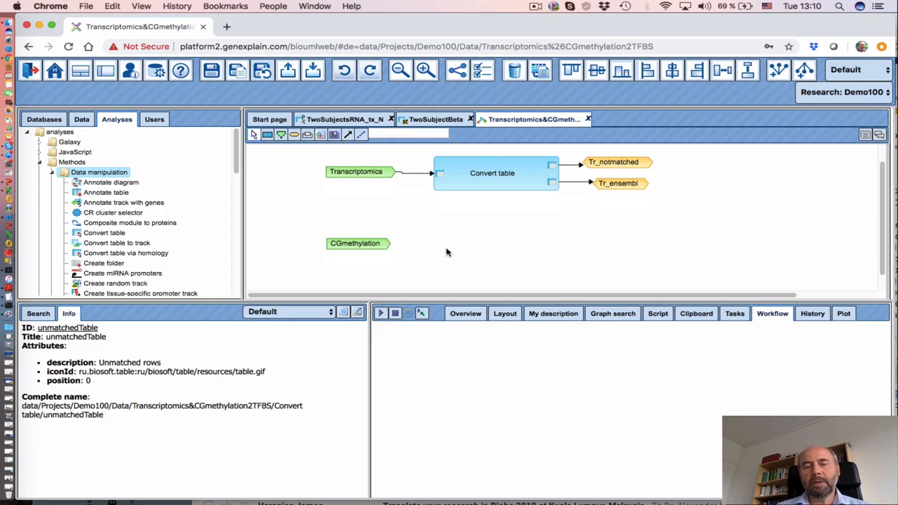
scroll(449, 247, "up", 1)
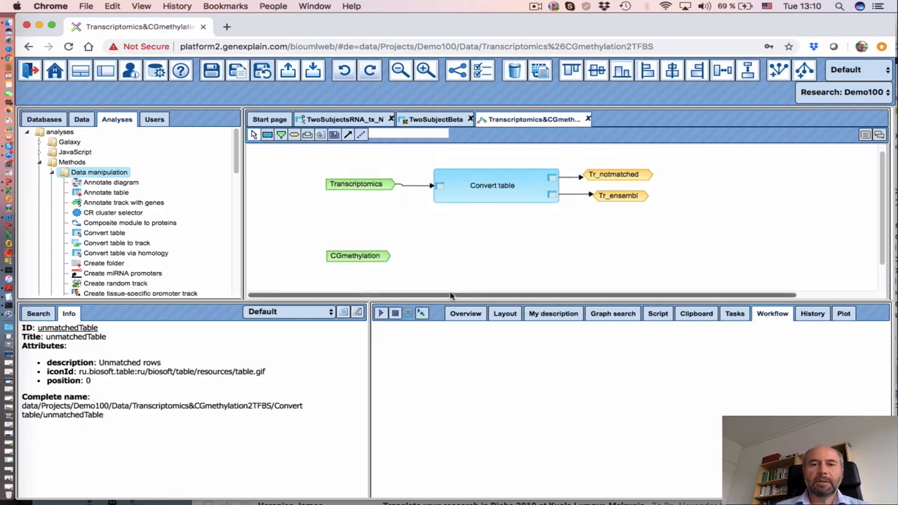
scroll(451, 295, "right", 4)
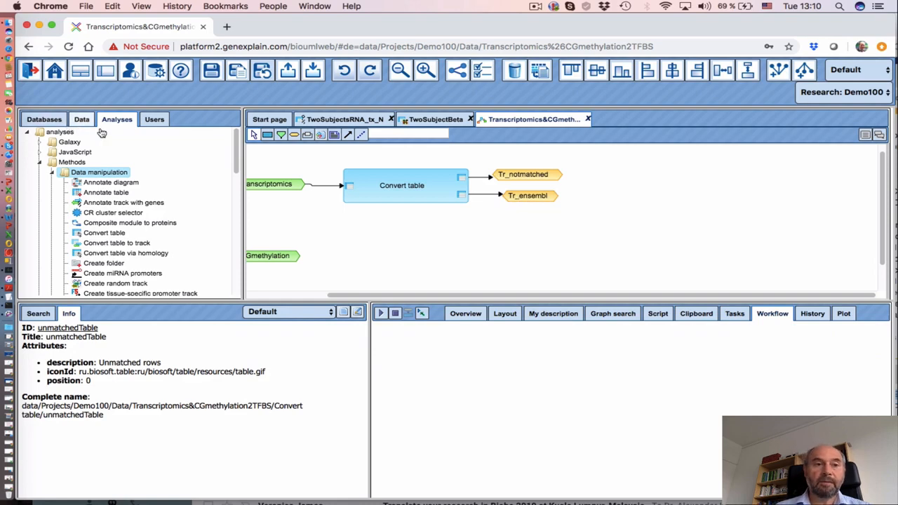
scroll(105, 193, "down", 5)
scroll(105, 193, "down", 10)
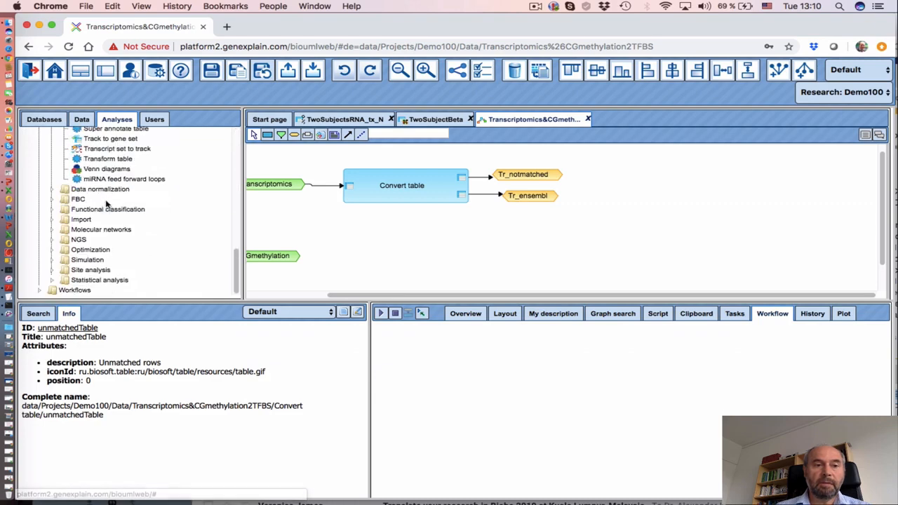
left_click(50, 281)
scroll(113, 258, "down", 5)
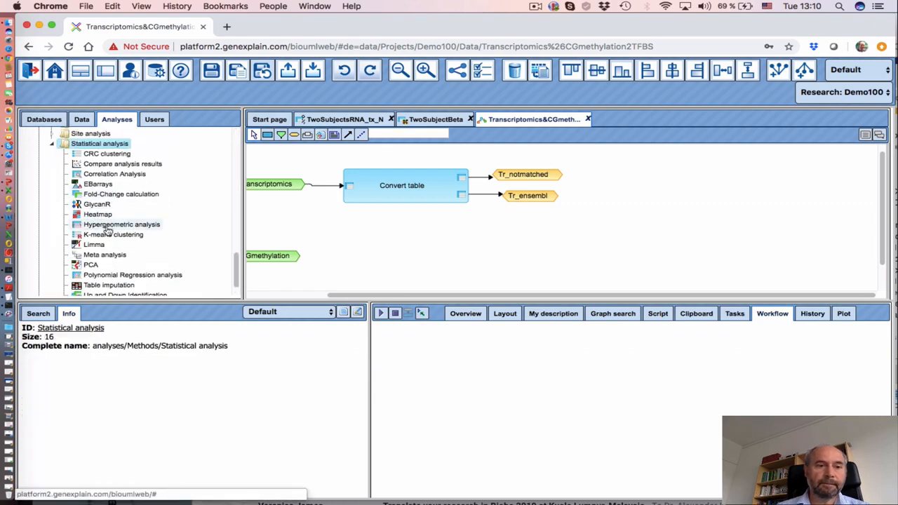
scroll(85, 238, "down", 1)
left_click_drag(83, 244, 628, 198)
left_click_drag(684, 203, 673, 194)
Feed Tr_ensembl into the Limma step's Input table
left_click(647, 245)
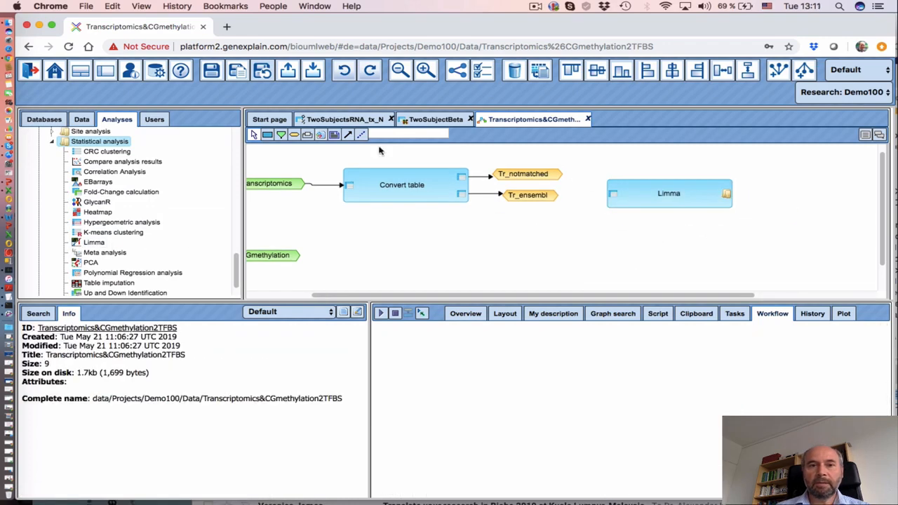
left_click(348, 134)
left_click_drag(530, 200, 614, 196)
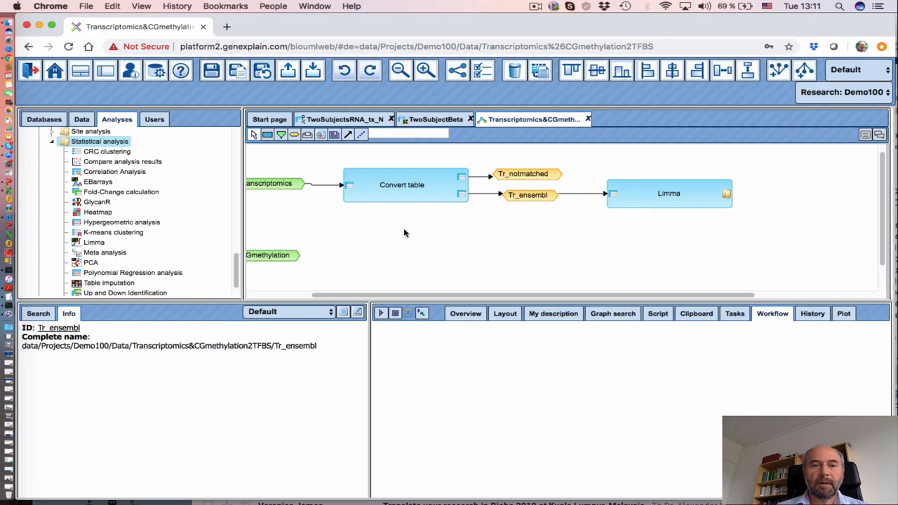
Drop a second Limma step below the first one
scroll(365, 244, "down", 2)
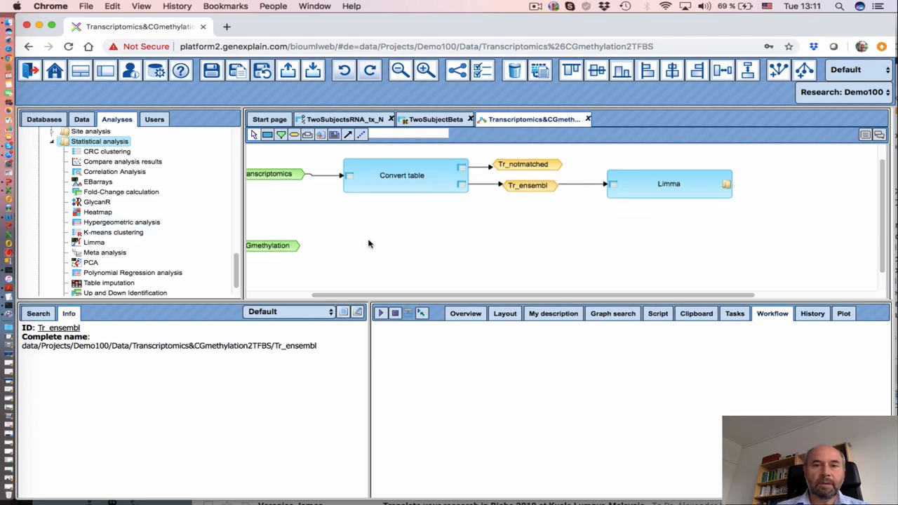
left_click_drag(356, 297, 325, 297)
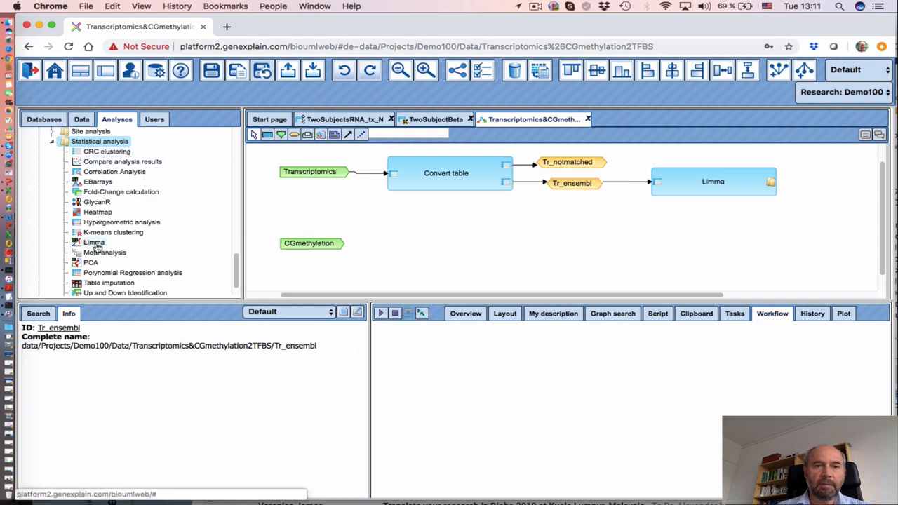
left_click_drag(94, 244, 441, 230)
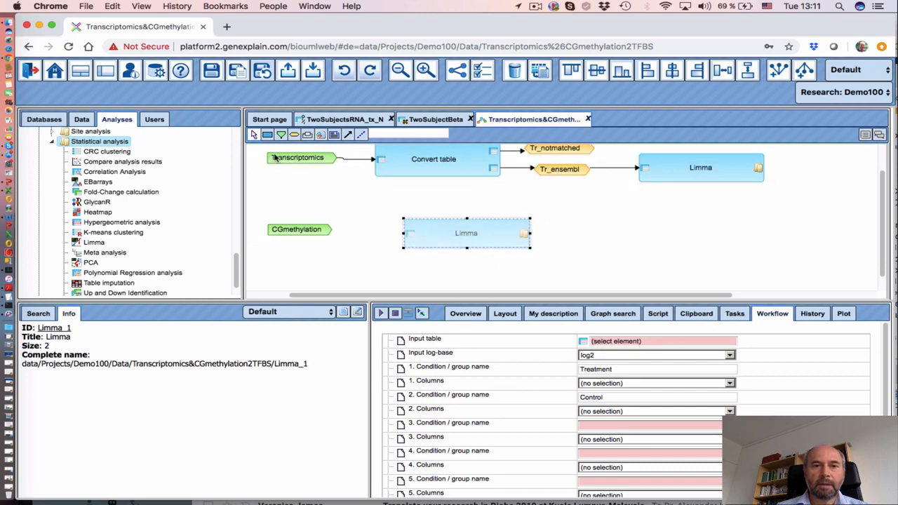
Connect the CGmethylation input to the new Limma step and display its parameters
left_click(348, 135)
left_click_drag(314, 233, 411, 234)
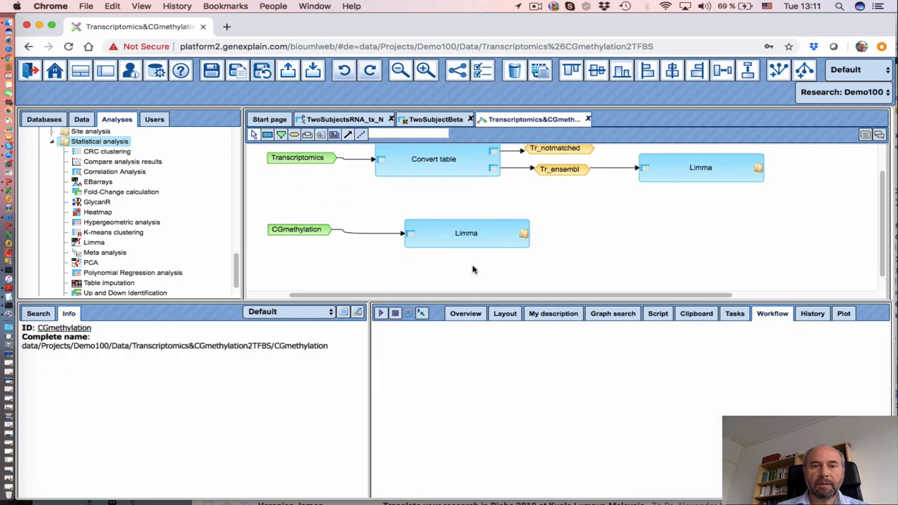
left_click(432, 235)
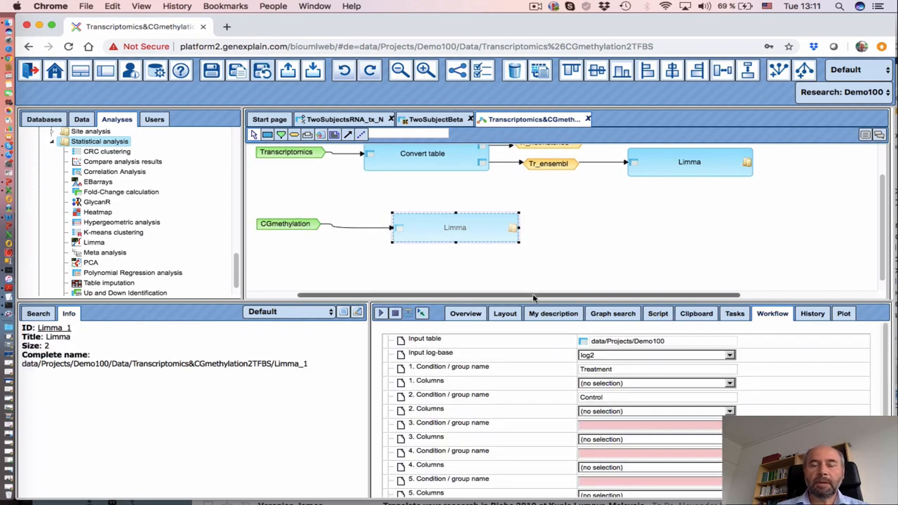
left_click_drag(535, 296, 645, 286)
scroll(630, 244, "up", 1)
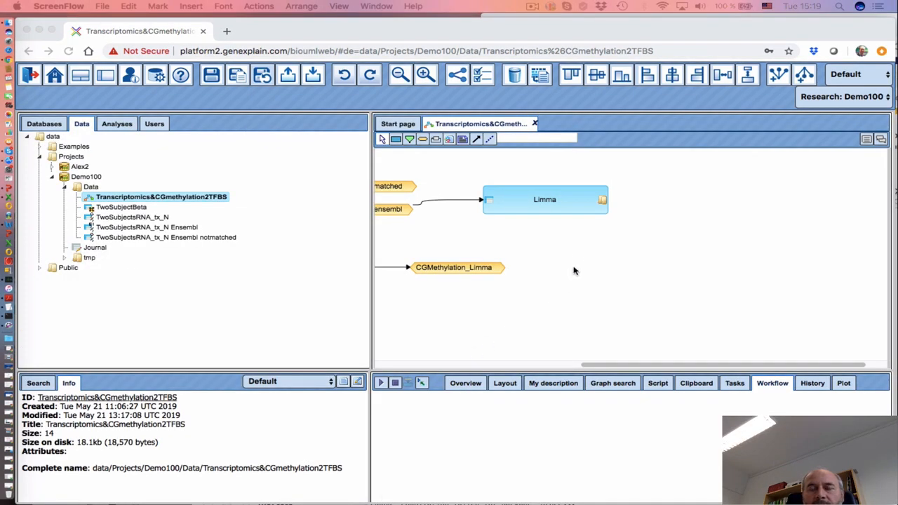
Add a variable node named Limma_Tr, type Data element, with expression '$Tr_ensembl$ Limma'
left_click(423, 140)
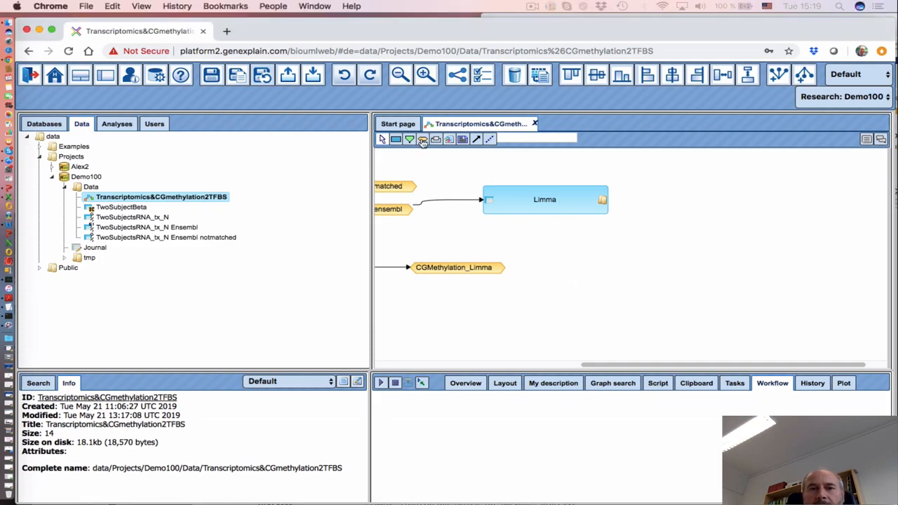
left_click(677, 201)
left_click(501, 256)
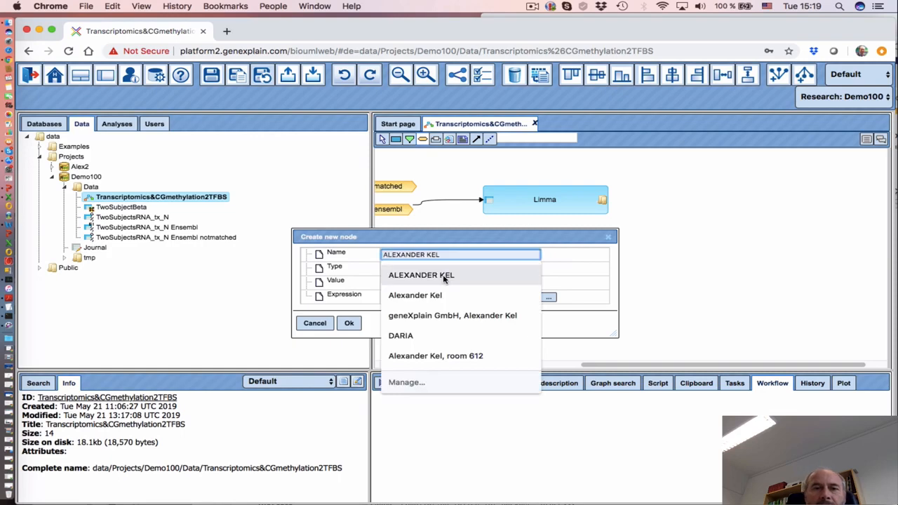
type("Li")
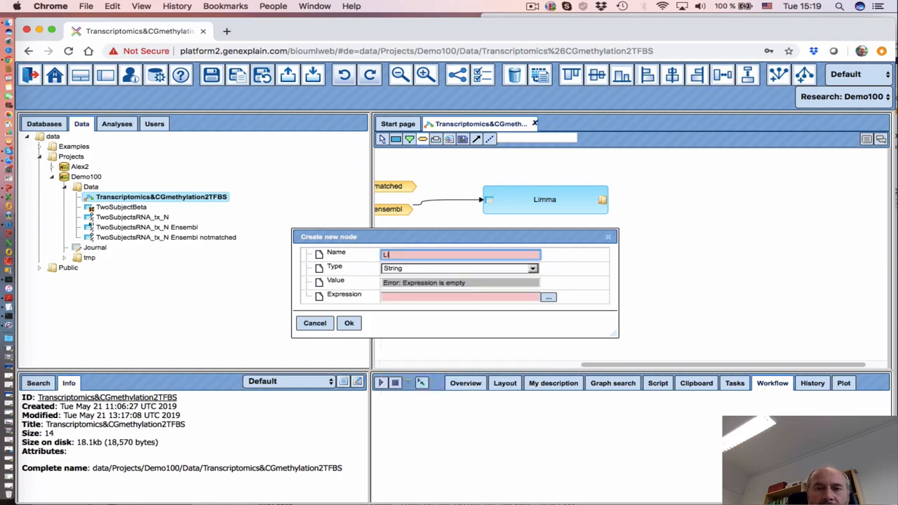
type("mma_Tr")
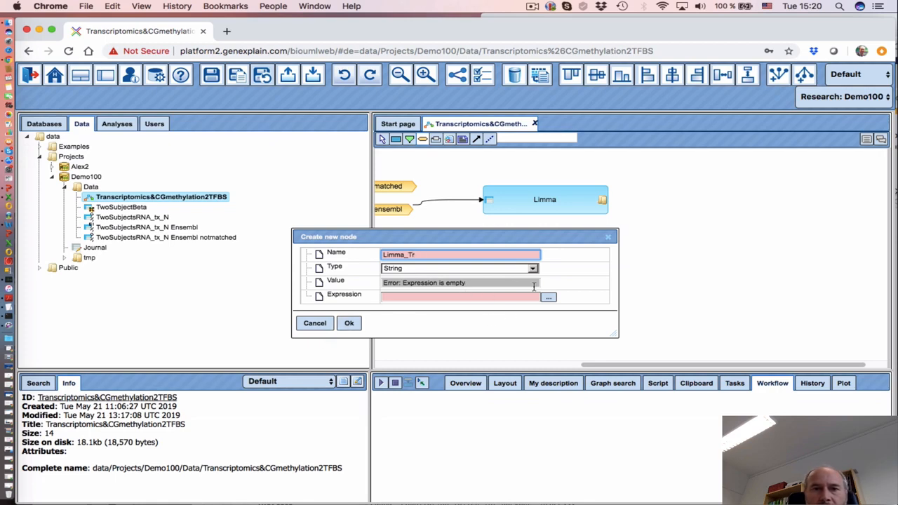
left_click(484, 270)
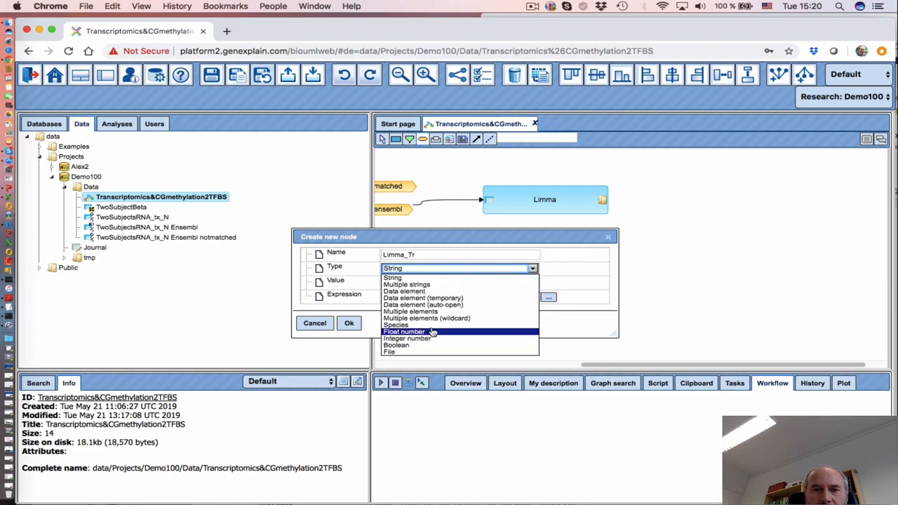
left_click(421, 291)
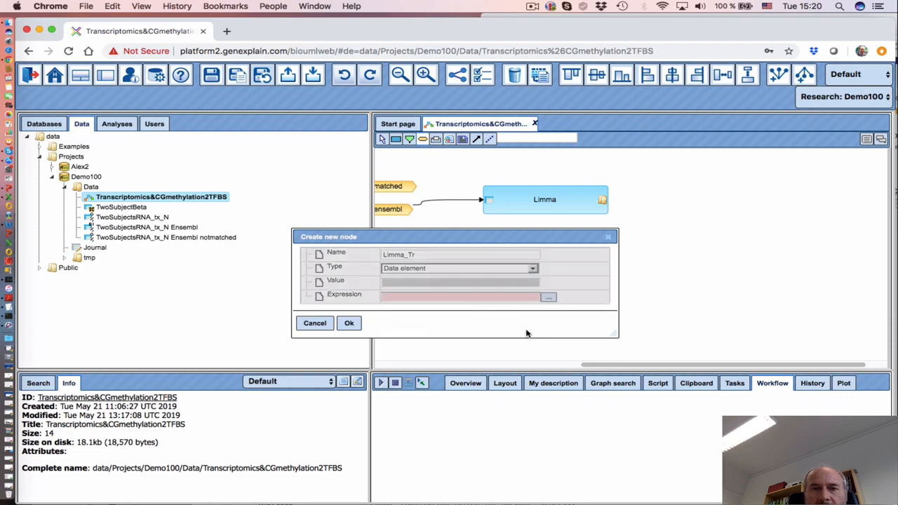
left_click(454, 271)
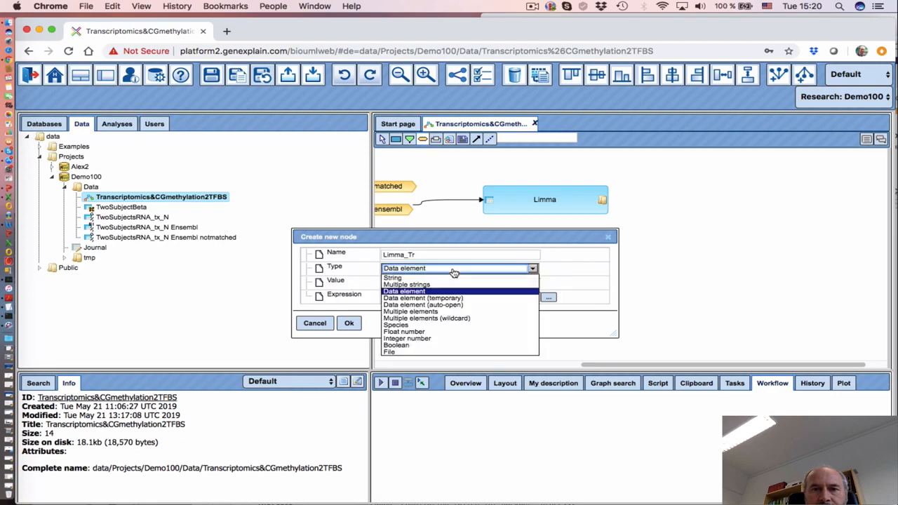
left_click(421, 291)
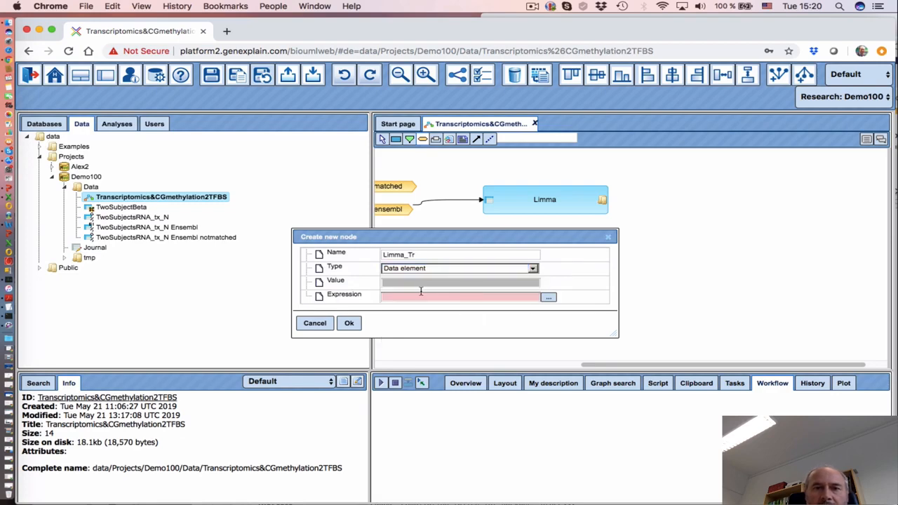
left_click(548, 298)
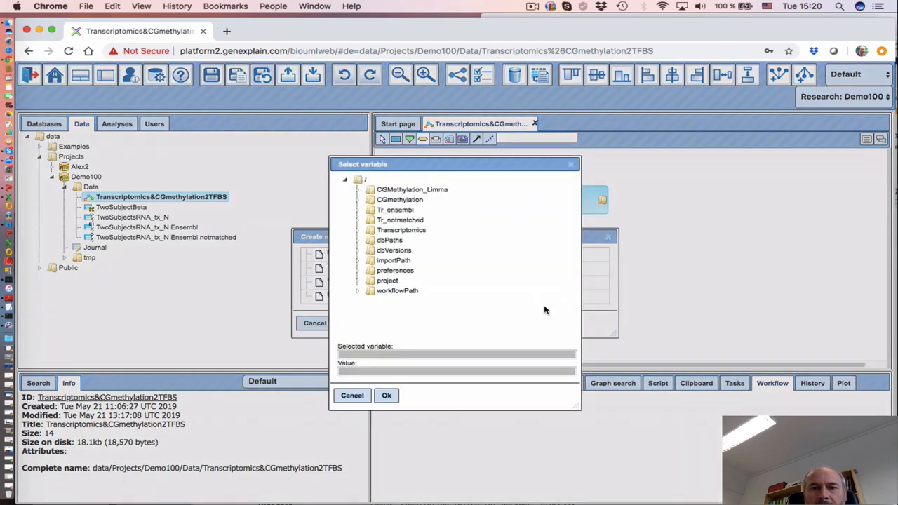
left_click(391, 211)
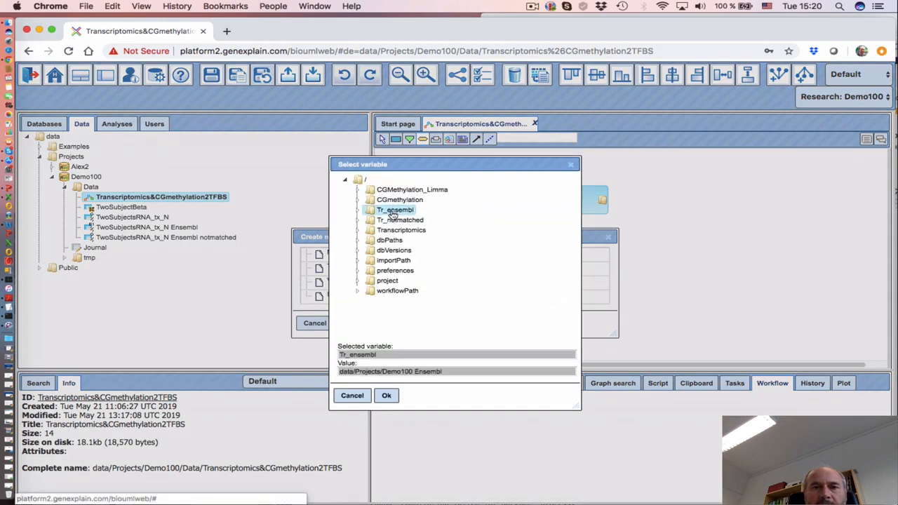
left_click(388, 396)
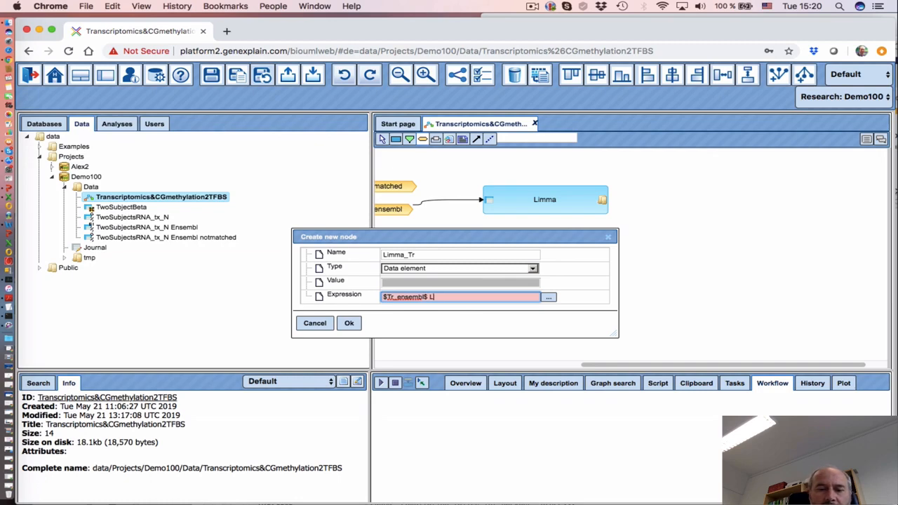
type("Limma")
left_click(349, 323)
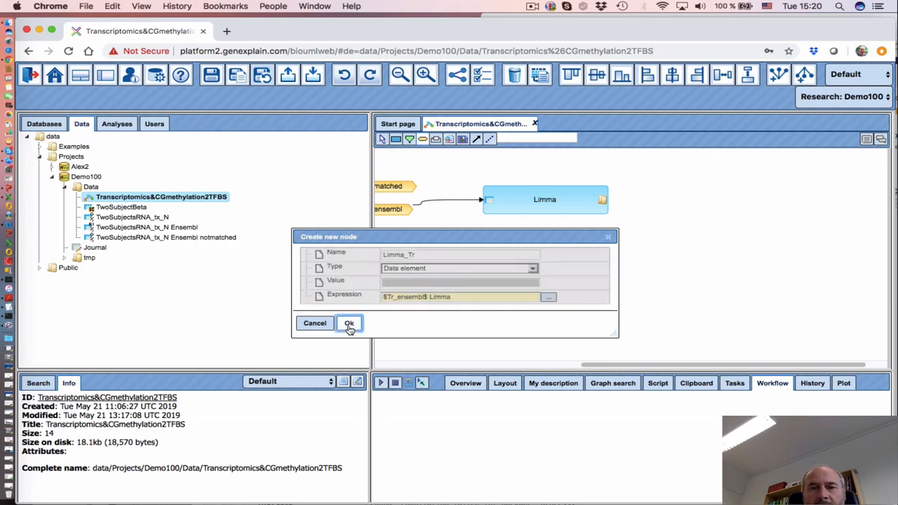
Move Limma_Tr beside the upper Limma step and connect Limma's output folder to it
left_click_drag(700, 208, 673, 202)
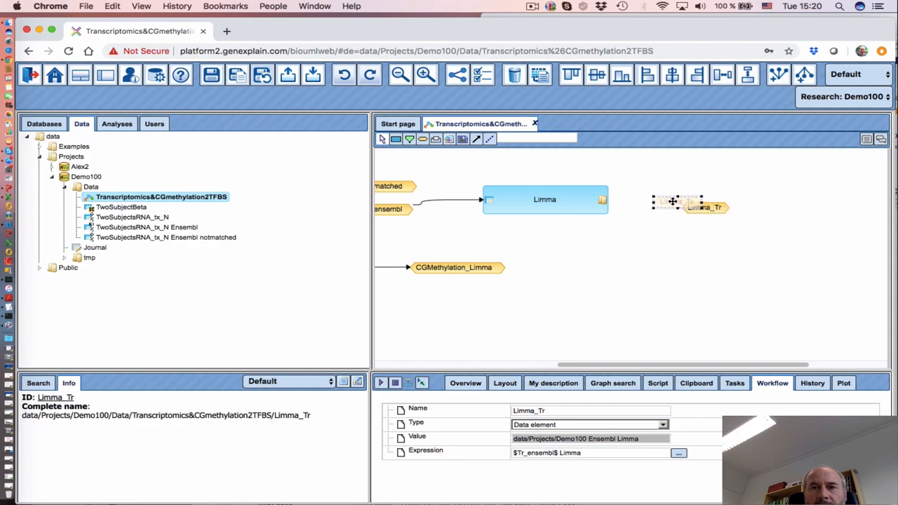
left_click(477, 140)
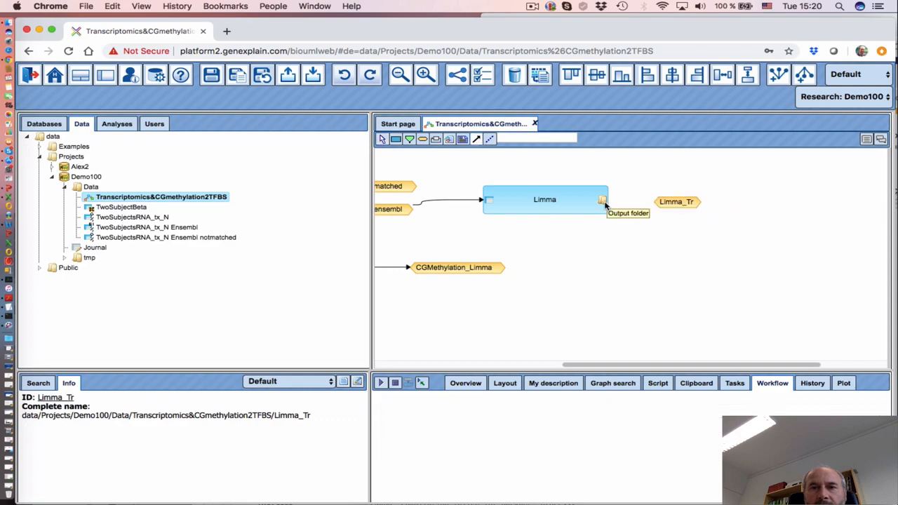
left_click_drag(602, 201, 684, 207)
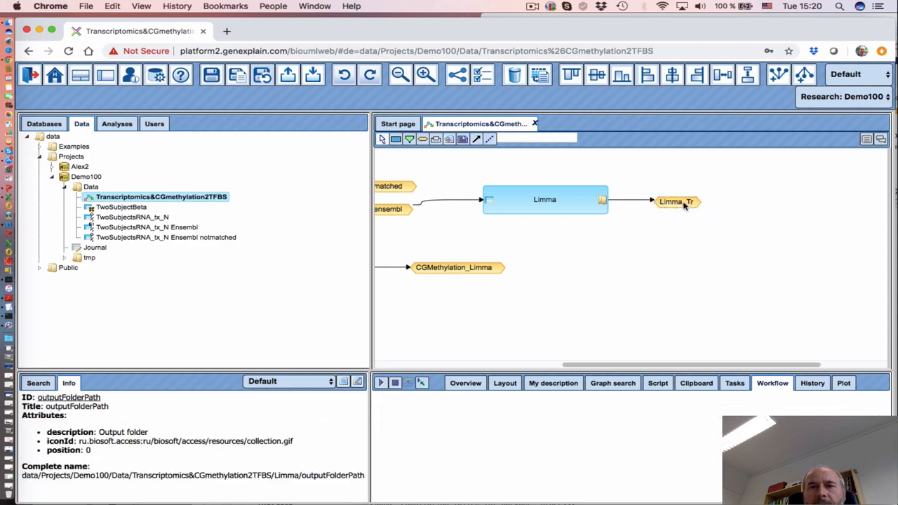
Inspect the CGMethylation_Limma node's settings
scroll(611, 330, "left", 5)
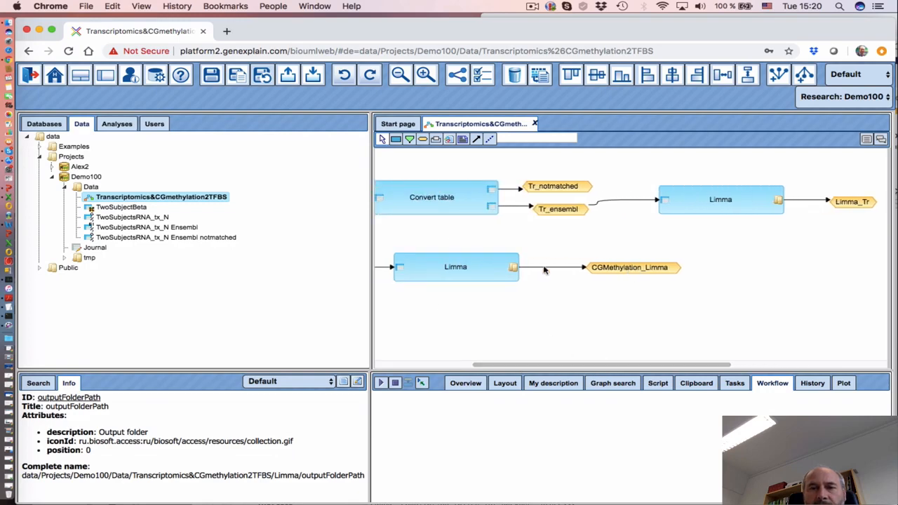
left_click(639, 270)
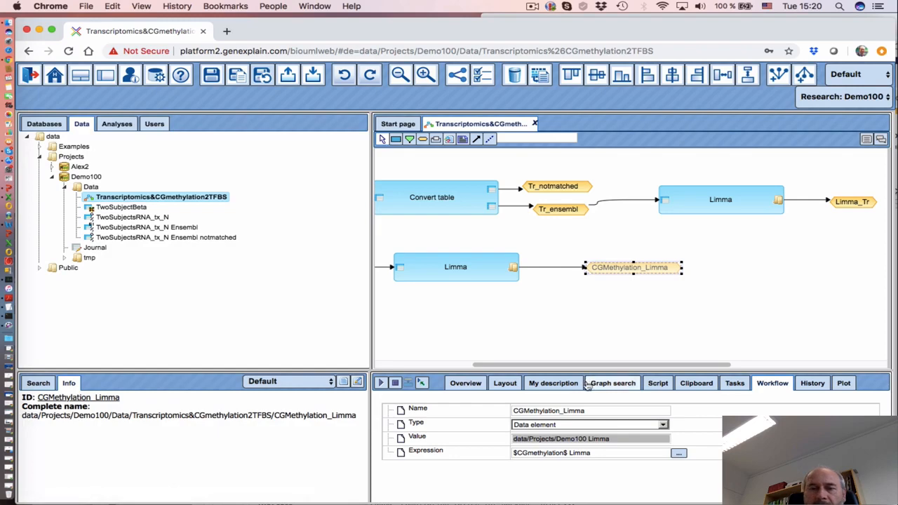
left_click_drag(588, 365, 612, 366)
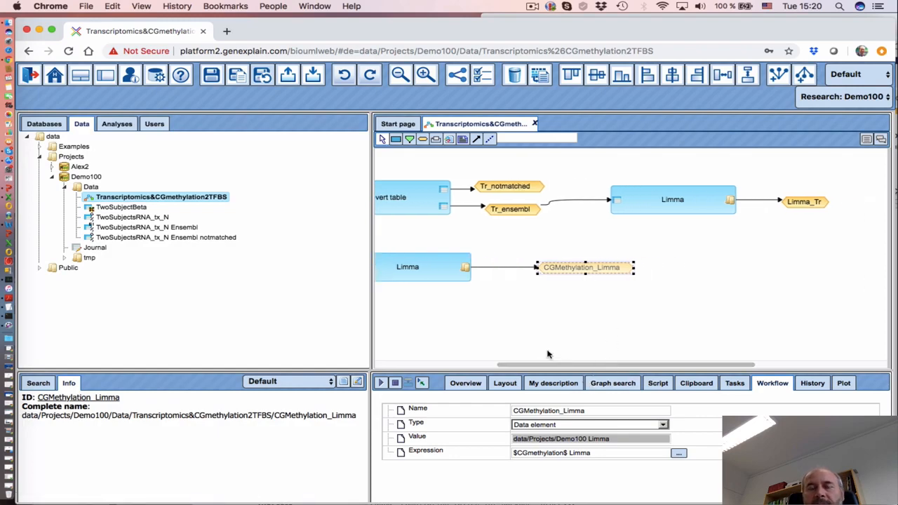
Enlarge the upper Limma step's parameter pane and keep input log base as Unnormalized counts
left_click(667, 204)
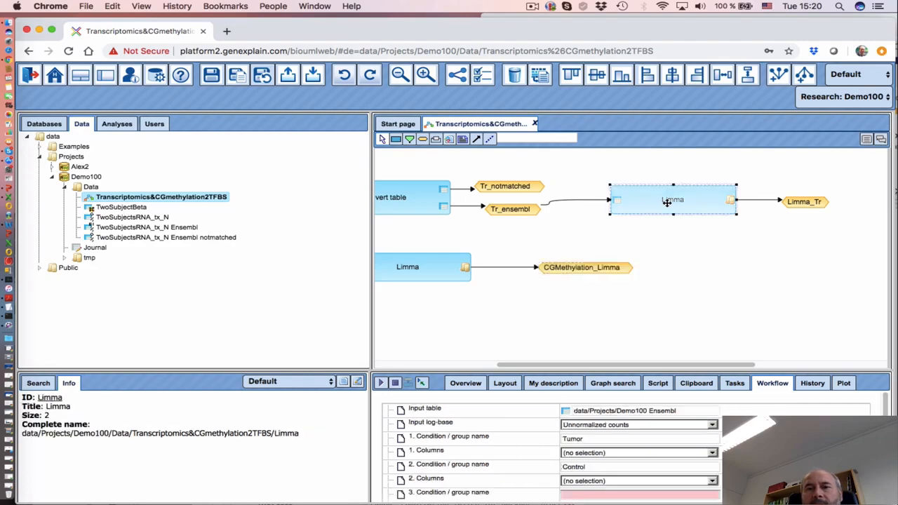
left_click_drag(525, 368, 526, 306)
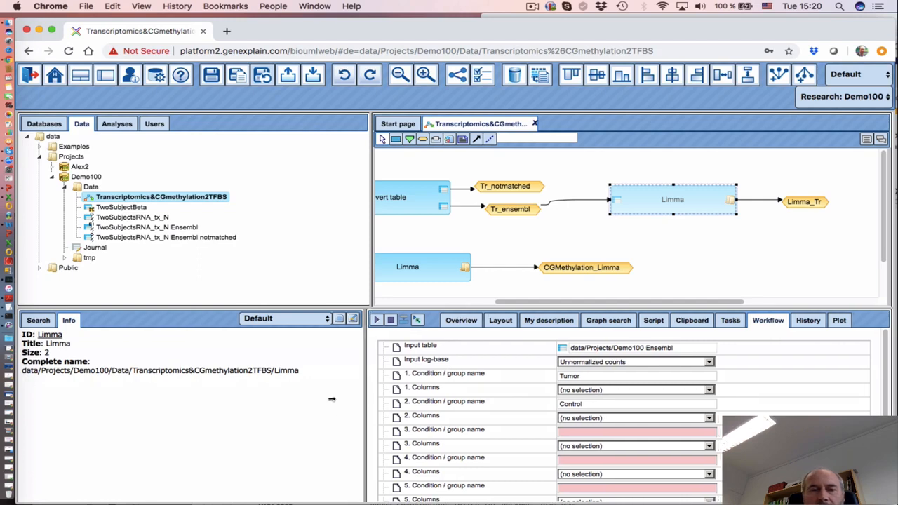
left_click_drag(371, 406, 334, 399)
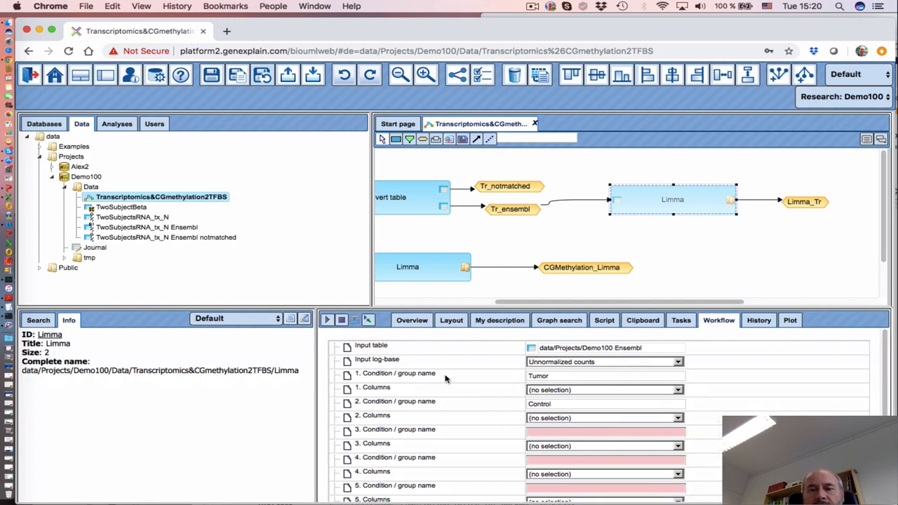
left_click(556, 366)
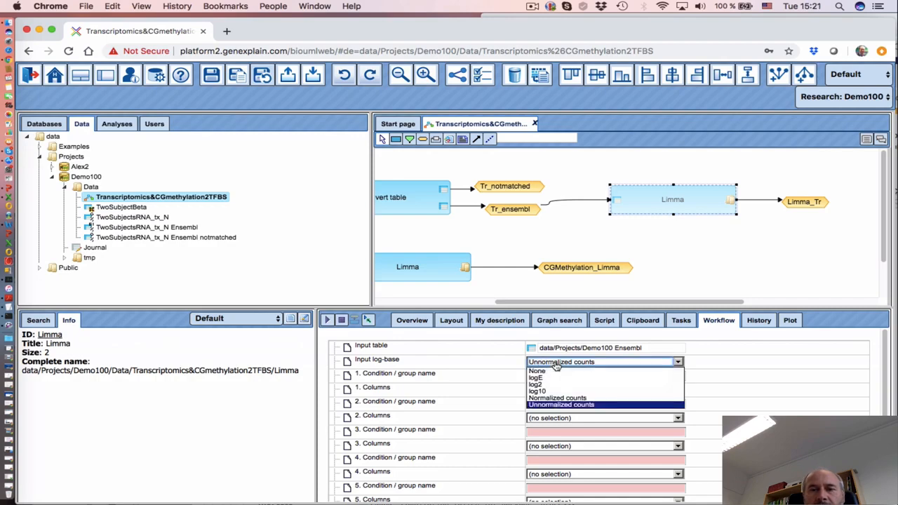
left_click(556, 405)
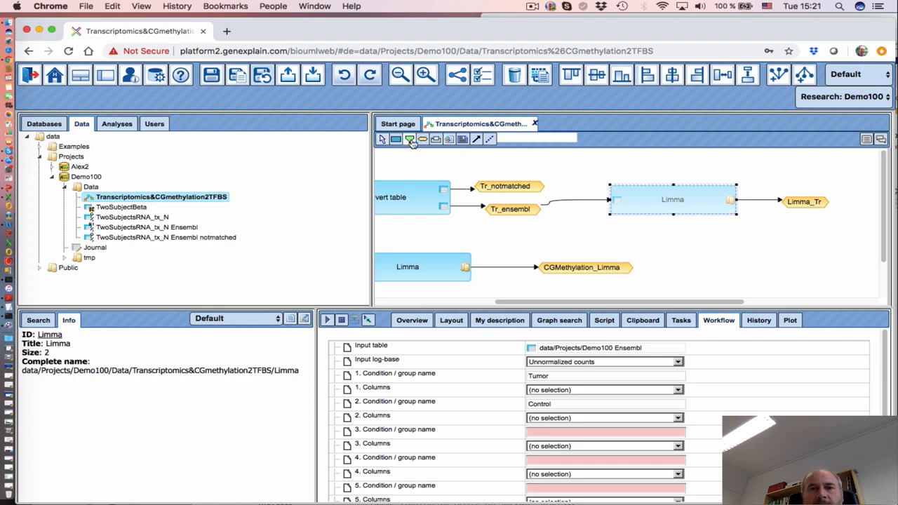
Create Condition_Tr_Tumor as a Multiple strings parameter offering numeric columns of $Transcriptomics$, placed above Limma
left_click(617, 164)
left_click(414, 235)
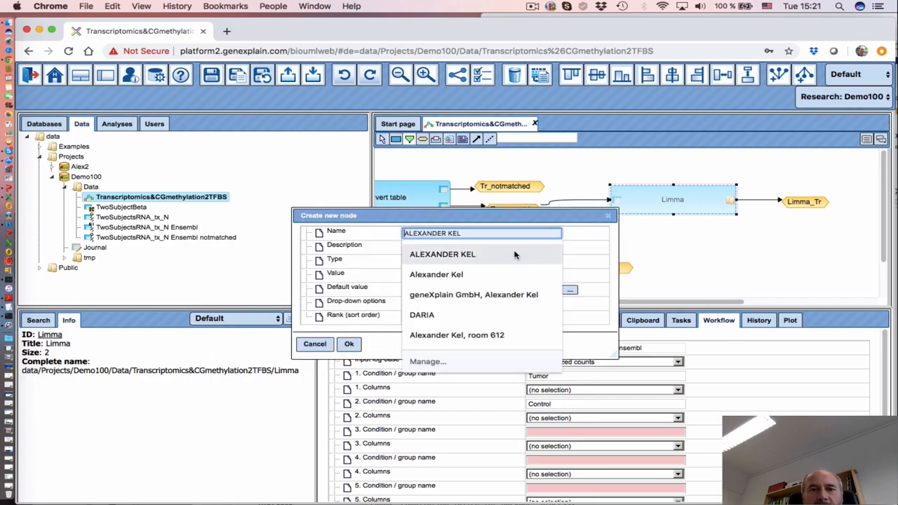
type("Condition_Tr_Tumor")
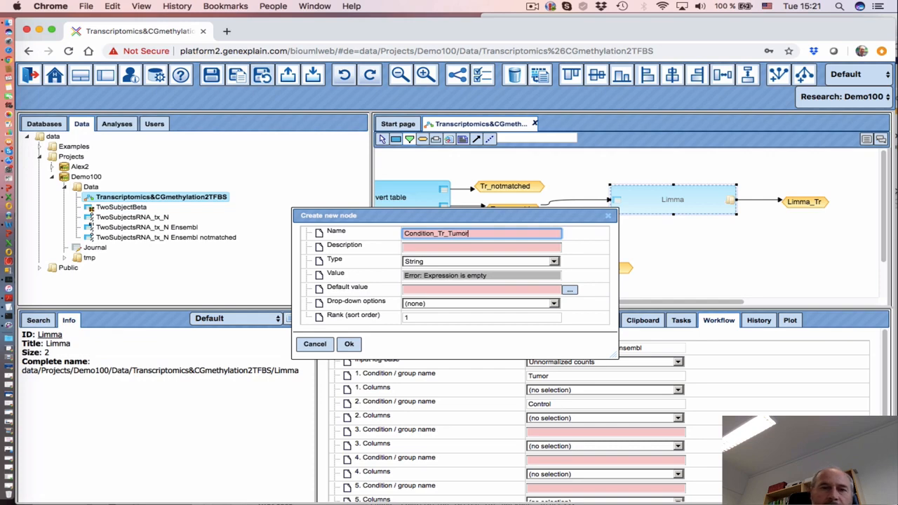
left_click(521, 265)
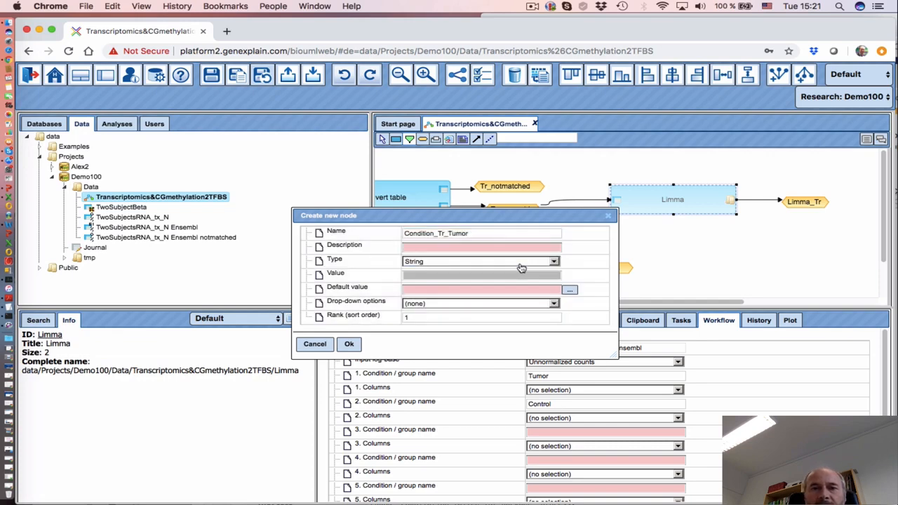
left_click(491, 278)
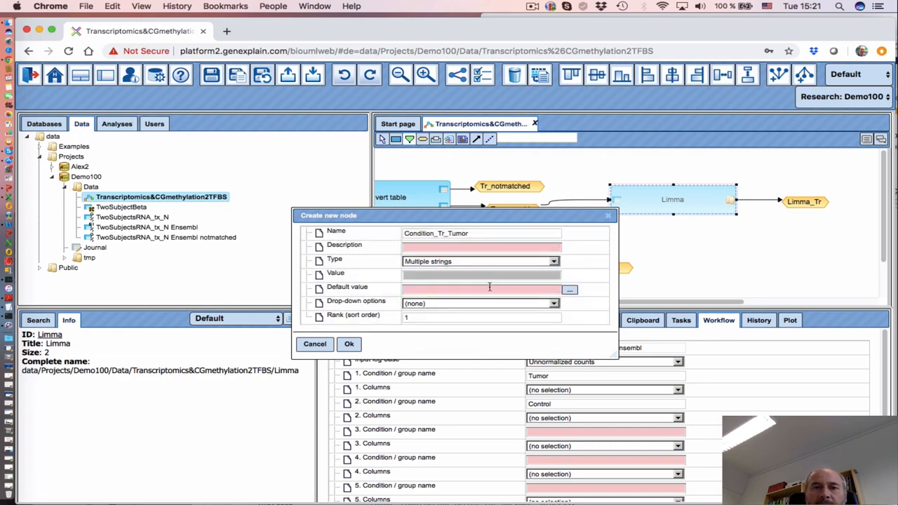
left_click(539, 307)
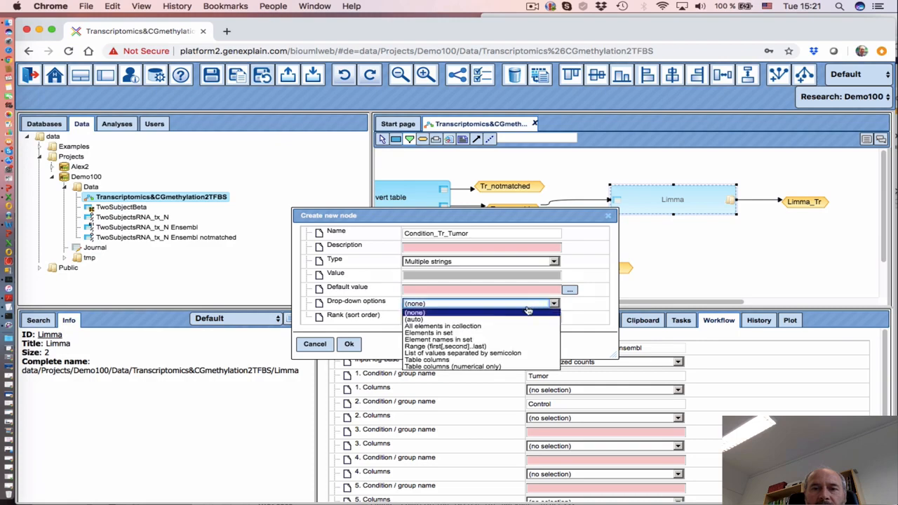
left_click(475, 366)
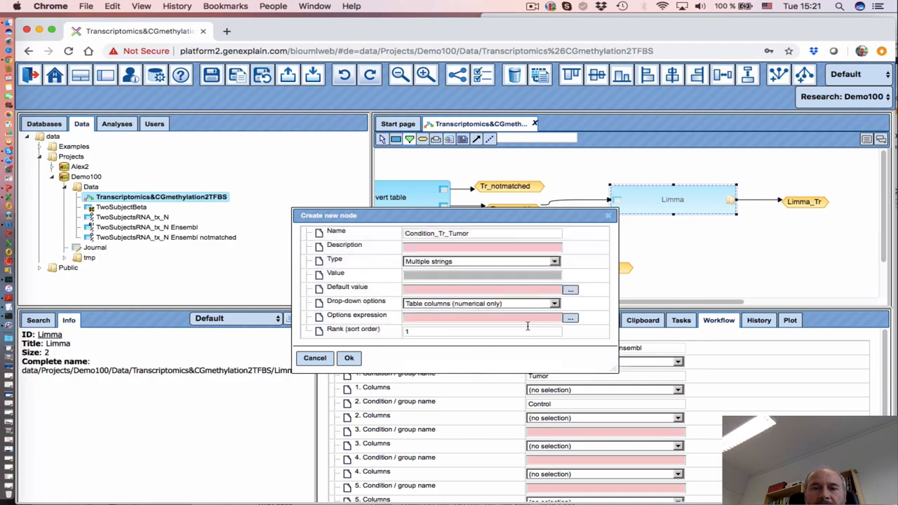
left_click(571, 319)
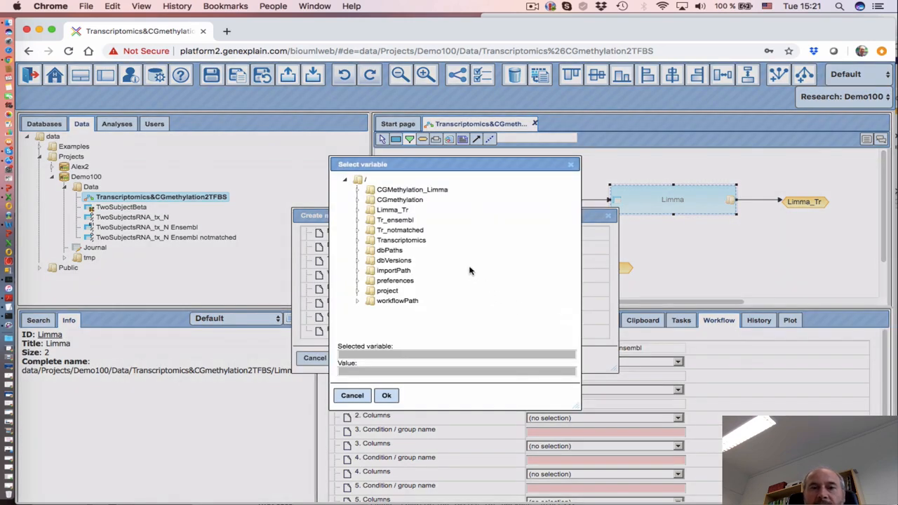
left_click(414, 242)
left_click(390, 397)
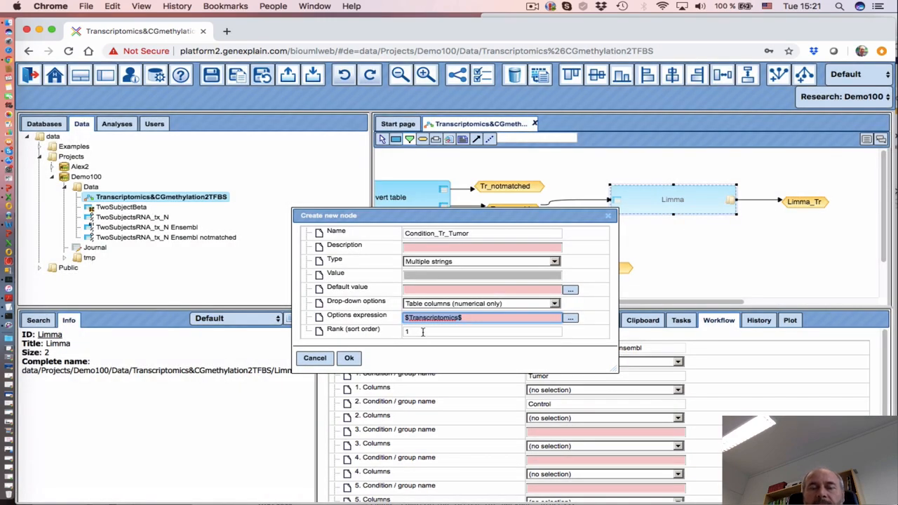
left_click(349, 358)
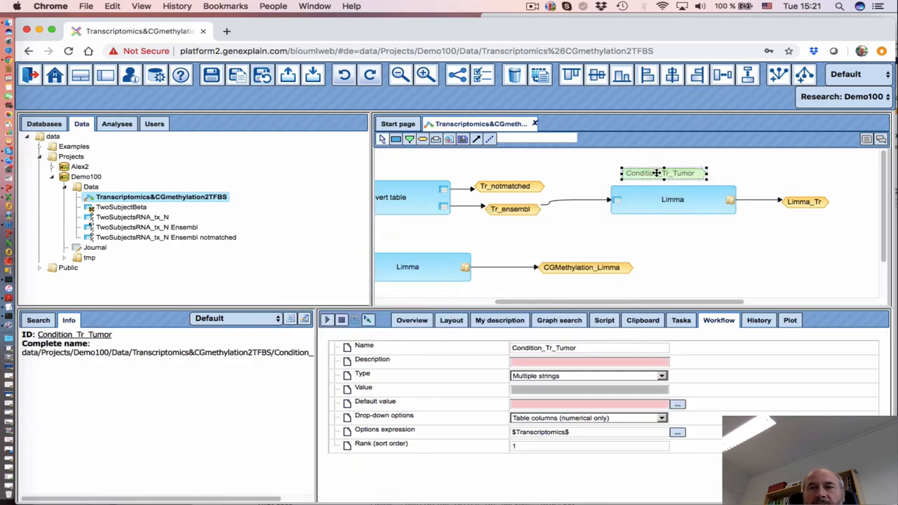
left_click_drag(656, 172, 660, 163)
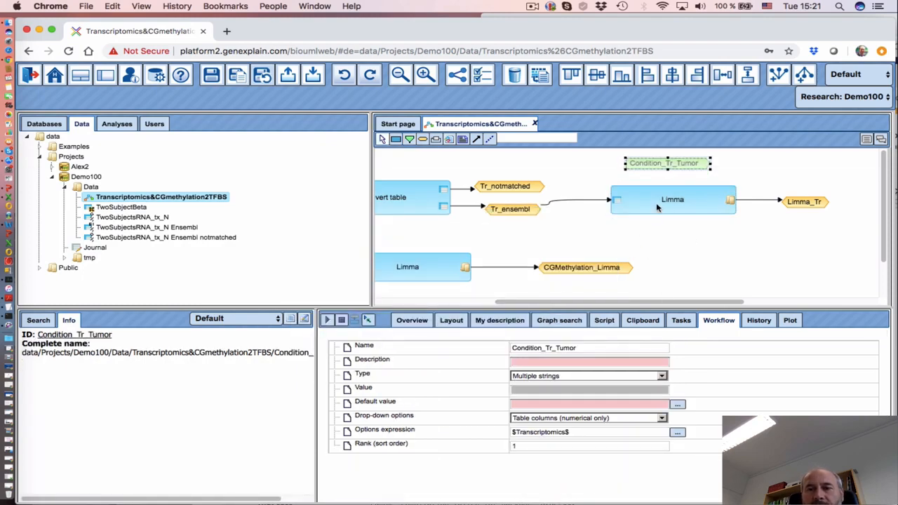
Bind Condition_Tr_Tumor to the upper Limma step's '1. Columns' parameter
left_click(658, 207)
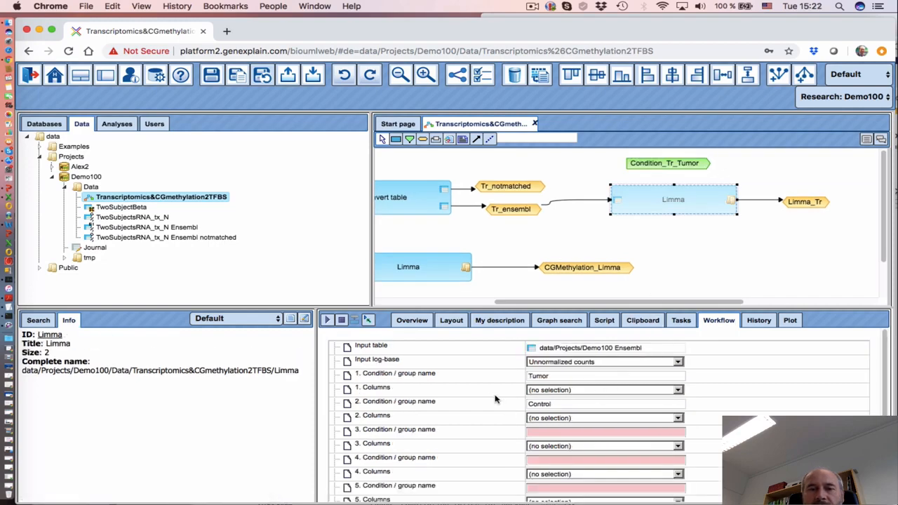
left_click(437, 392)
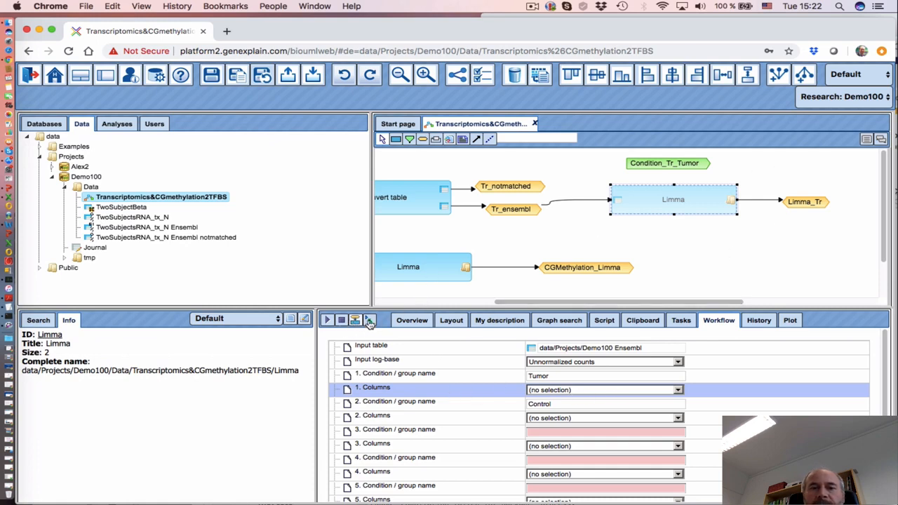
left_click(670, 164)
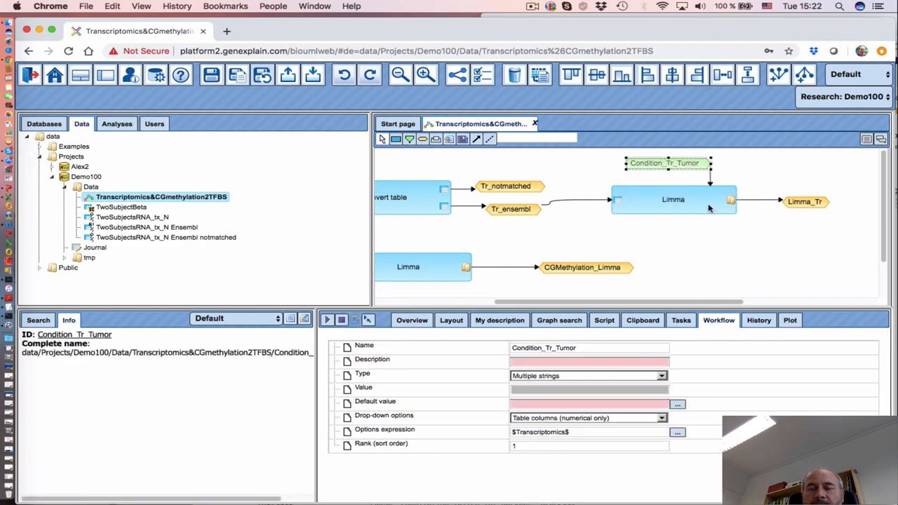
left_click(672, 233)
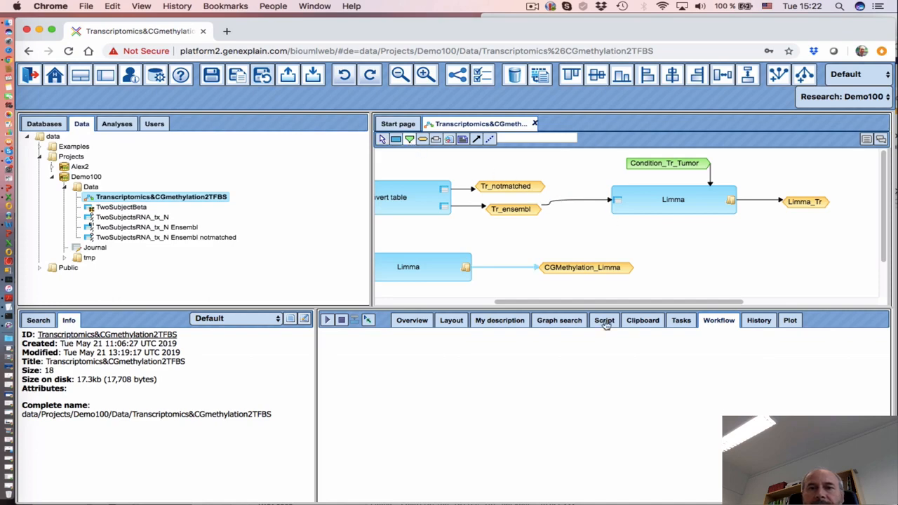
left_click(660, 239)
Create Conditions_Tr_Control as a Multiple strings parameter offering numerical table columns of $Transcriptomics$
left_click(436, 235)
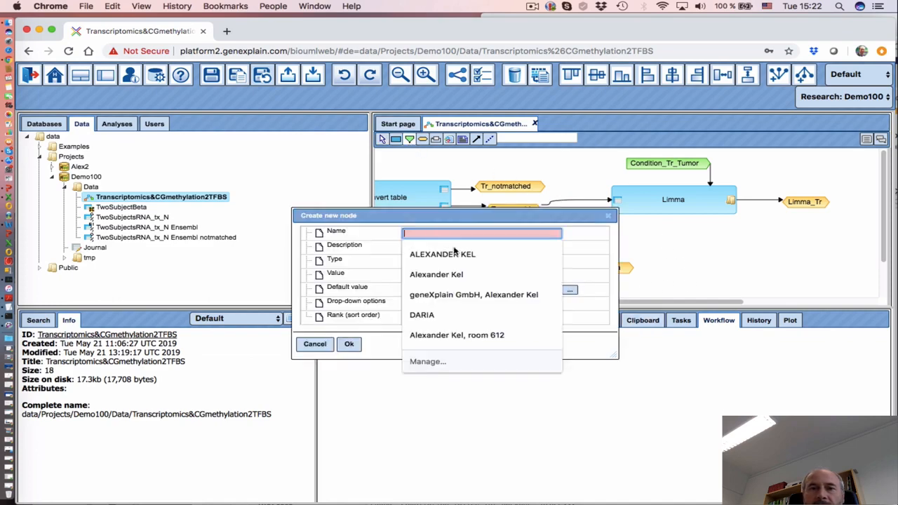
type("Conditions_Tr_Control")
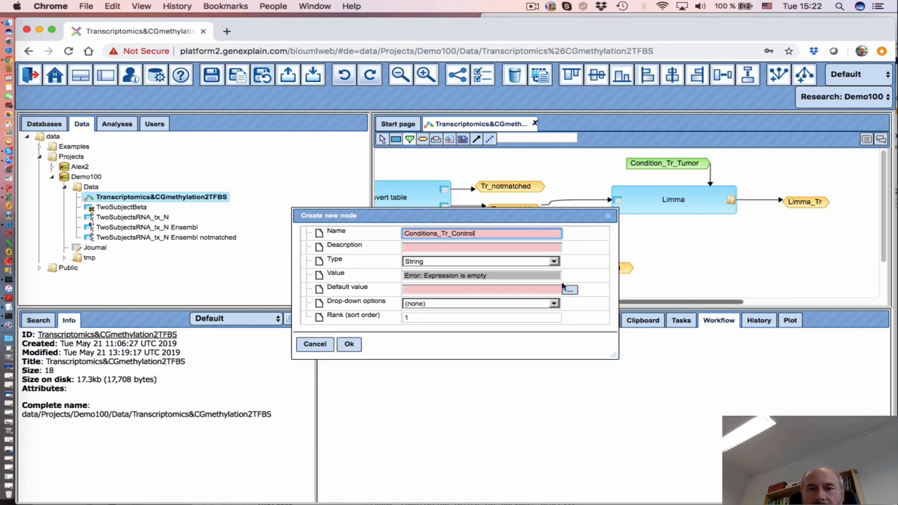
left_click(509, 270)
left_click(489, 262)
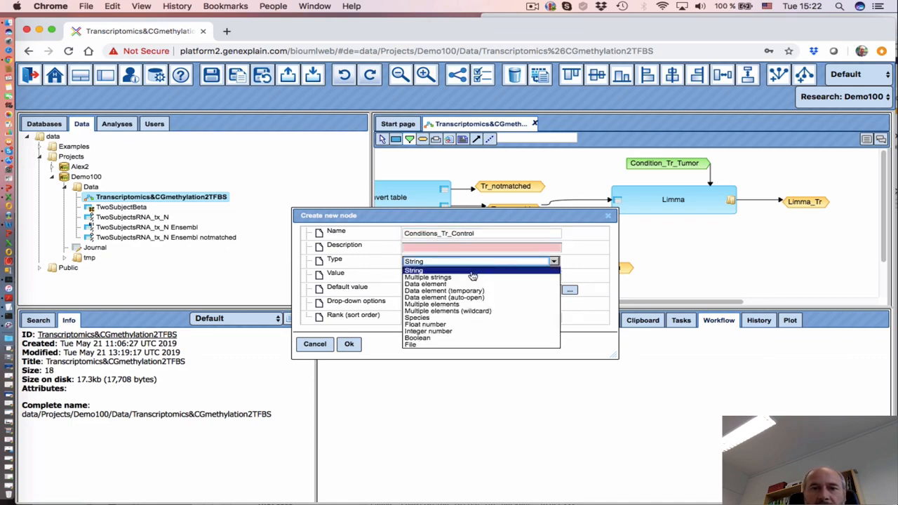
left_click(473, 276)
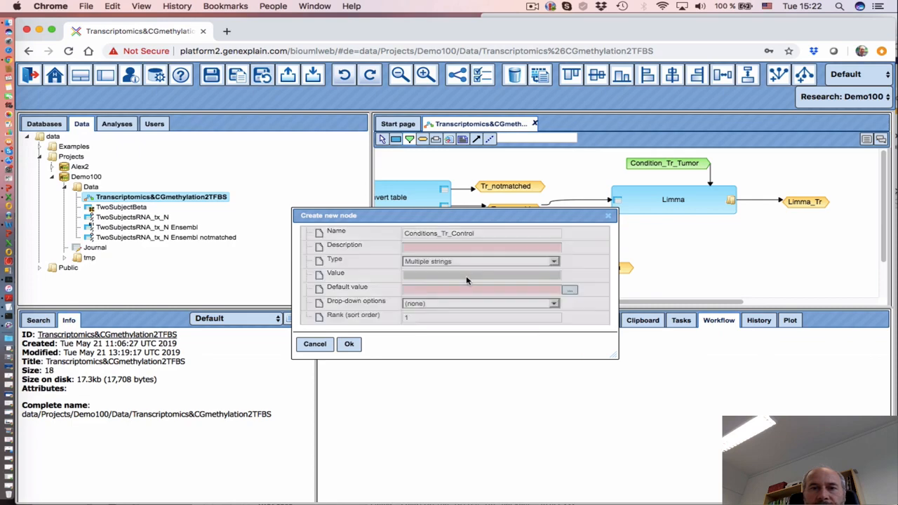
left_click(545, 306)
left_click(473, 367)
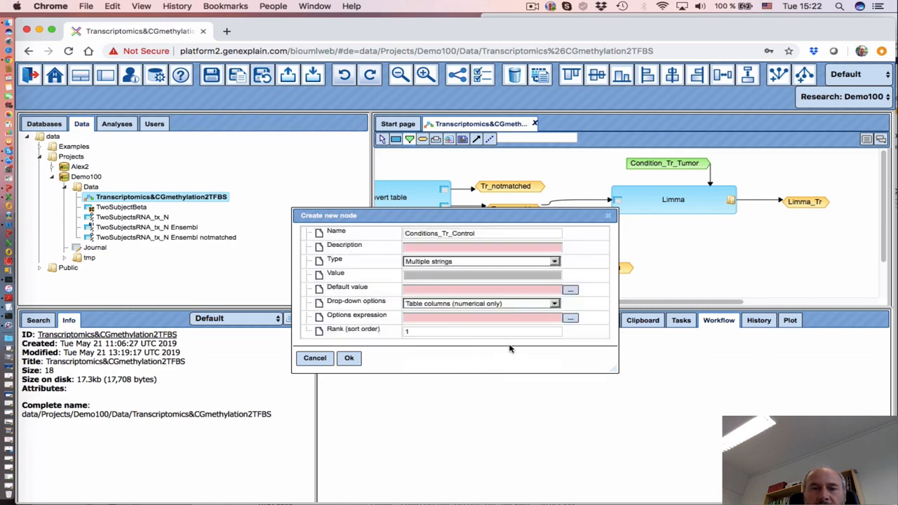
left_click(572, 320)
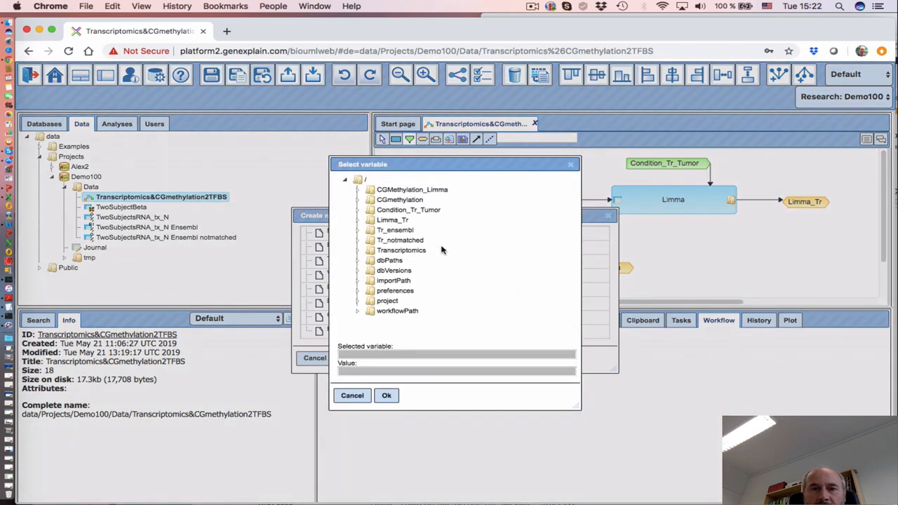
left_click(403, 250)
left_click(386, 395)
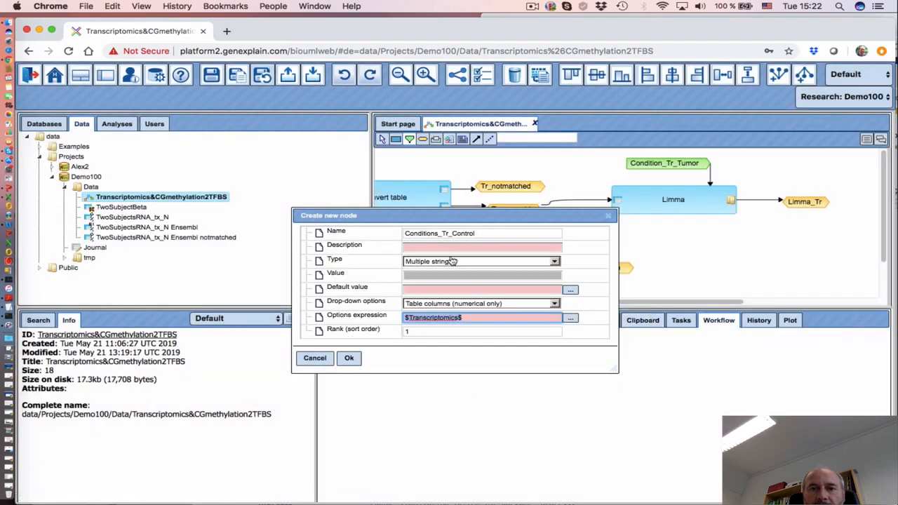
left_click(350, 359)
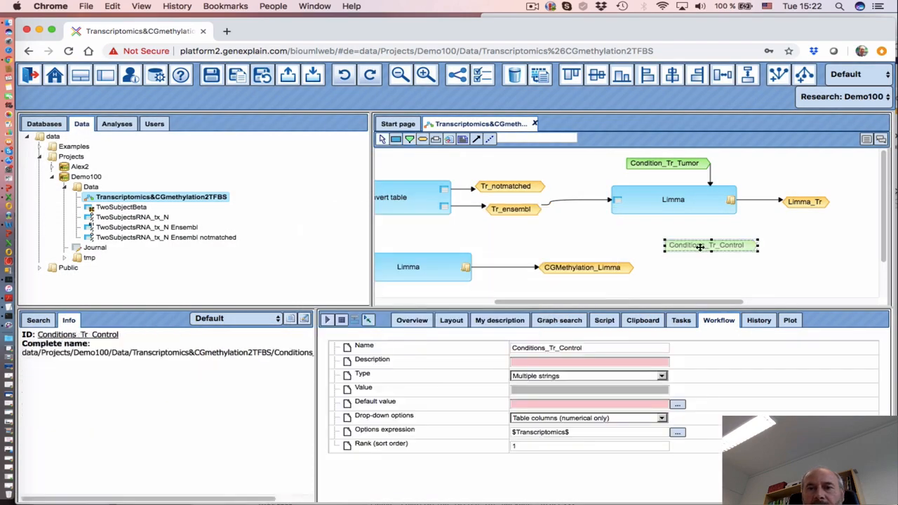
Bind Conditions_Tr_Control to the upper Limma's '2. Columns' parameter and align it under Limma
left_click_drag(700, 247, 692, 240)
left_click(666, 204)
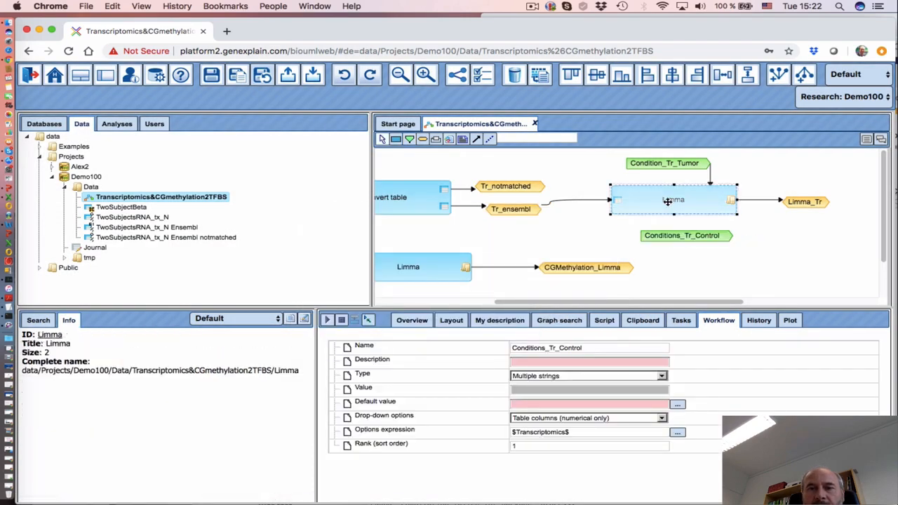
left_click(470, 420)
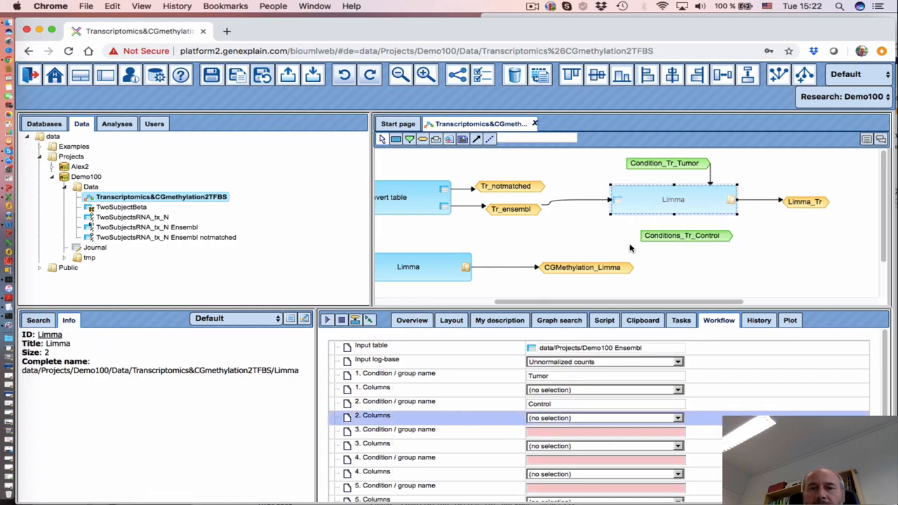
left_click(675, 237)
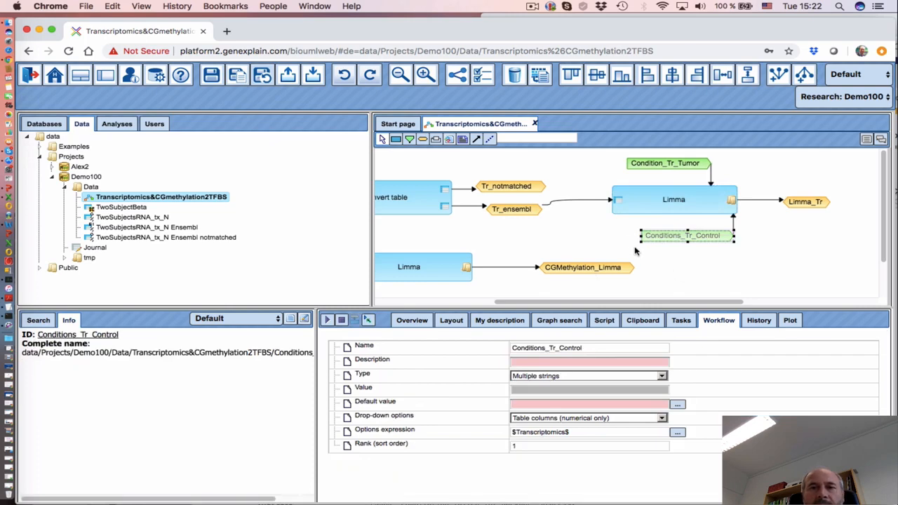
left_click_drag(699, 237, 684, 235)
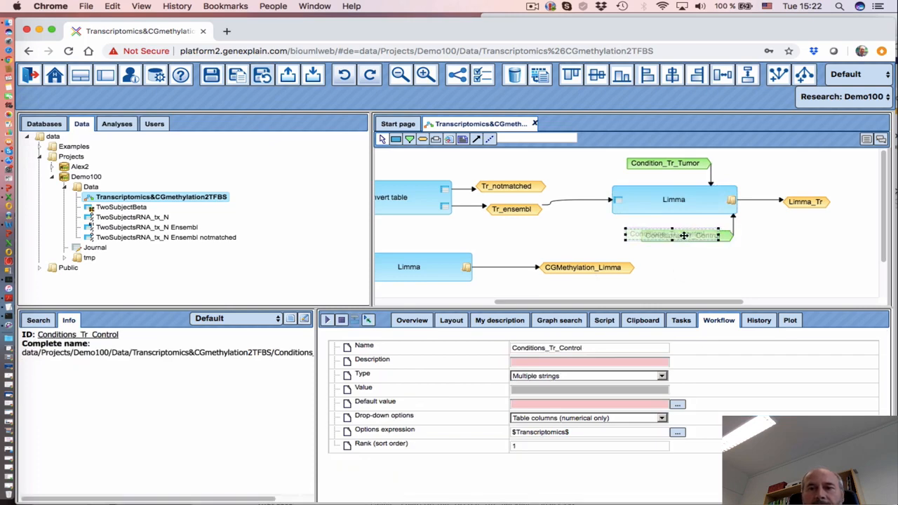
Save the workflow and widen the diagram area to show both input branches with their Limma steps
left_click(210, 78)
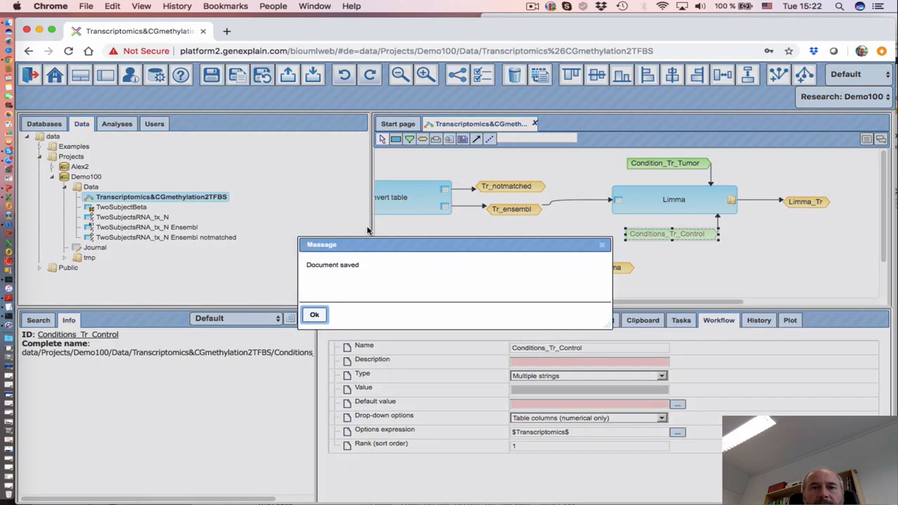
left_click(315, 317)
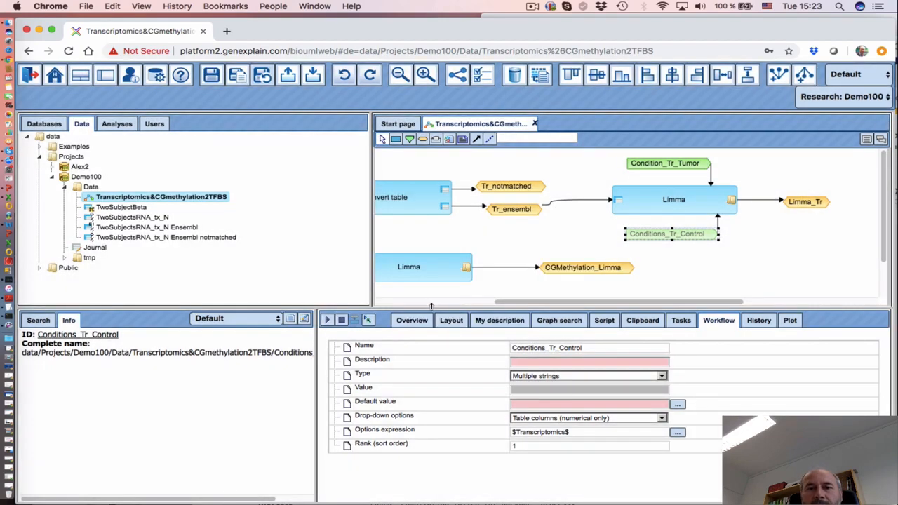
left_click_drag(431, 305, 431, 338)
left_click_drag(372, 292, 255, 291)
left_click_drag(415, 337, 316, 337)
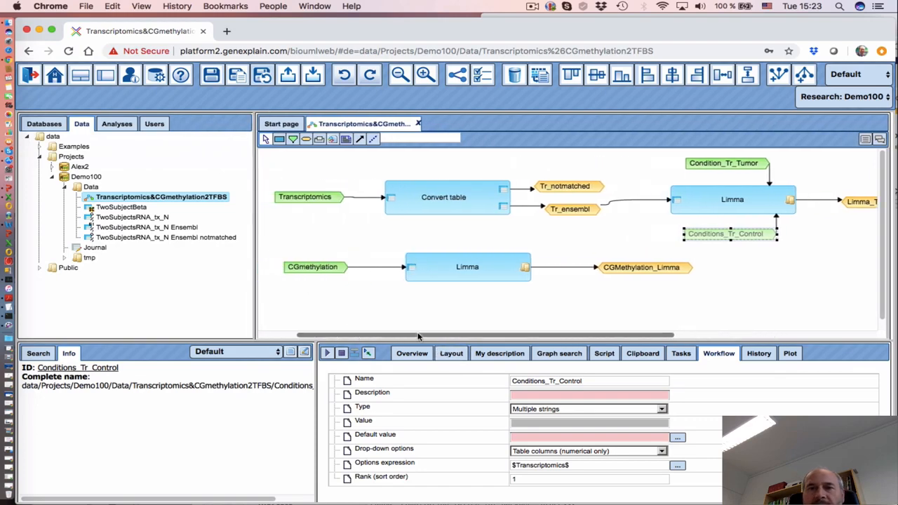
left_click(463, 271)
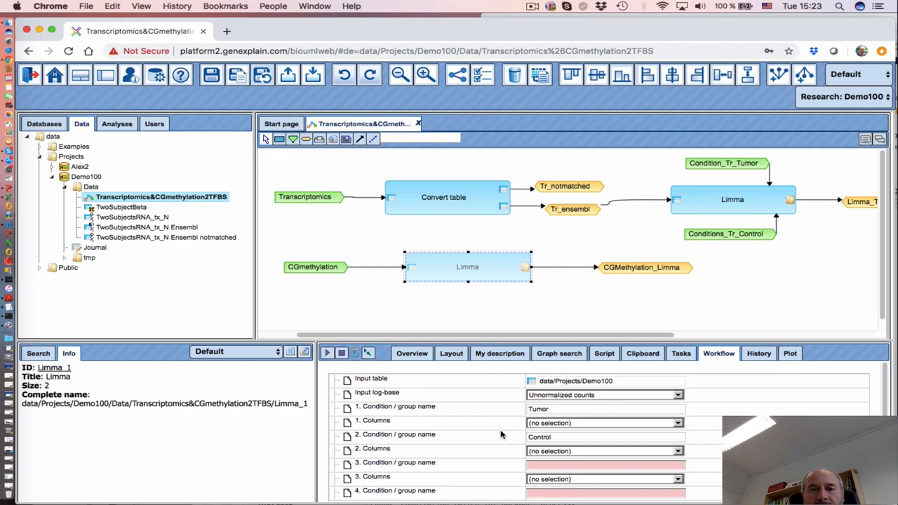
left_click(440, 239)
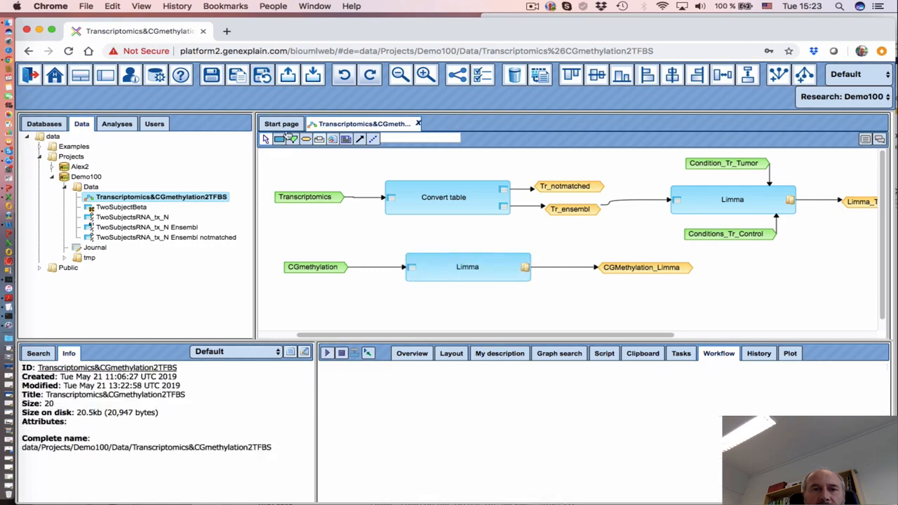
Create Conditions_CG_Tumor as a Multiple strings parameter offering numerical columns of $CGmethylation$
double_click(449, 231)
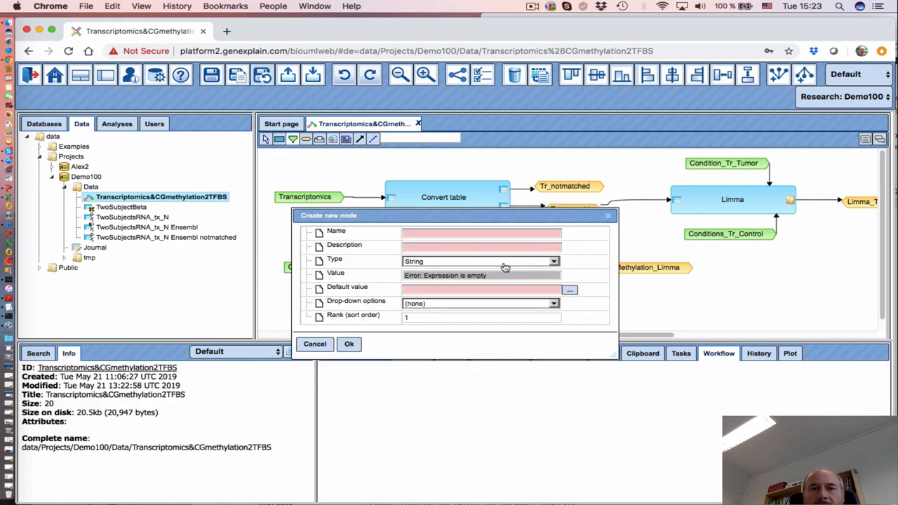
left_click(437, 233)
type("Conditions_CG")
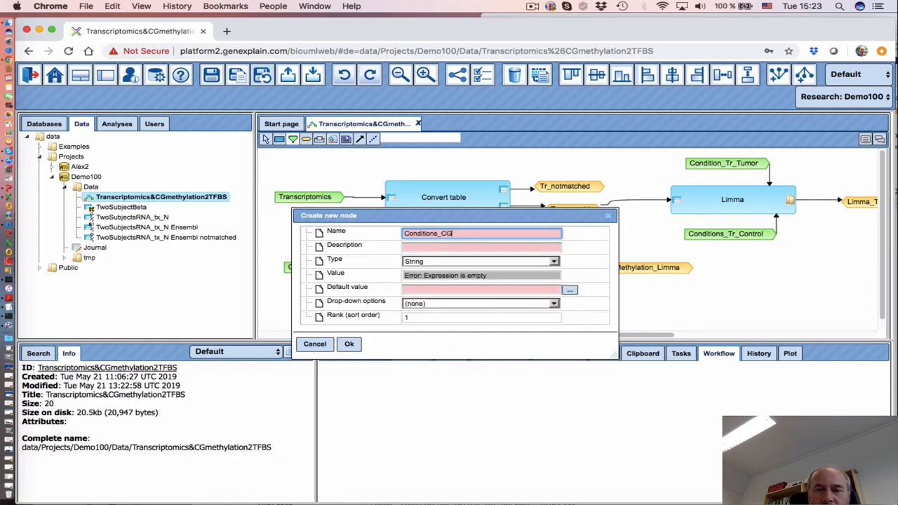
type("_Tumor")
left_click(417, 262)
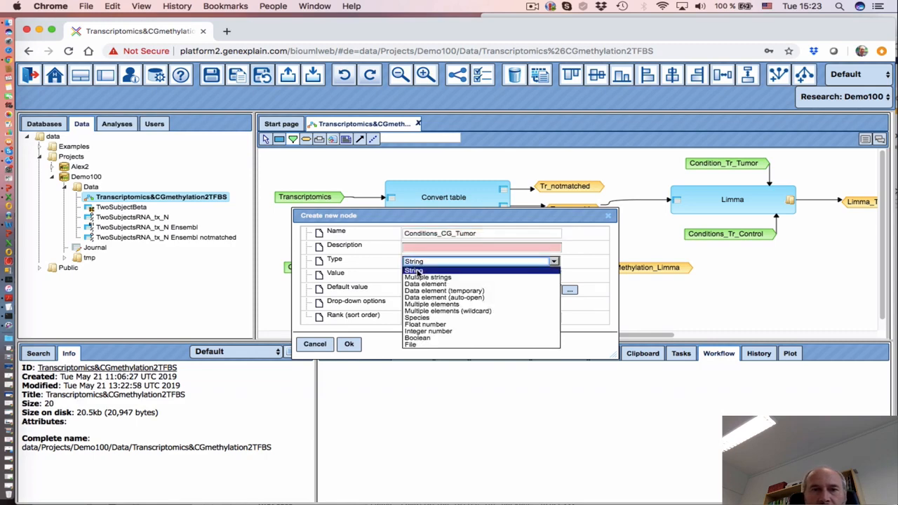
left_click(424, 278)
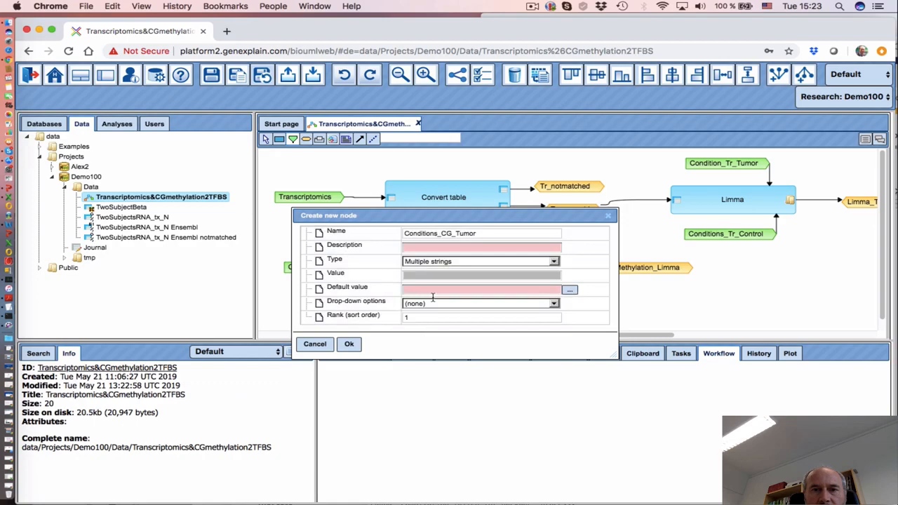
left_click(563, 306)
left_click(495, 367)
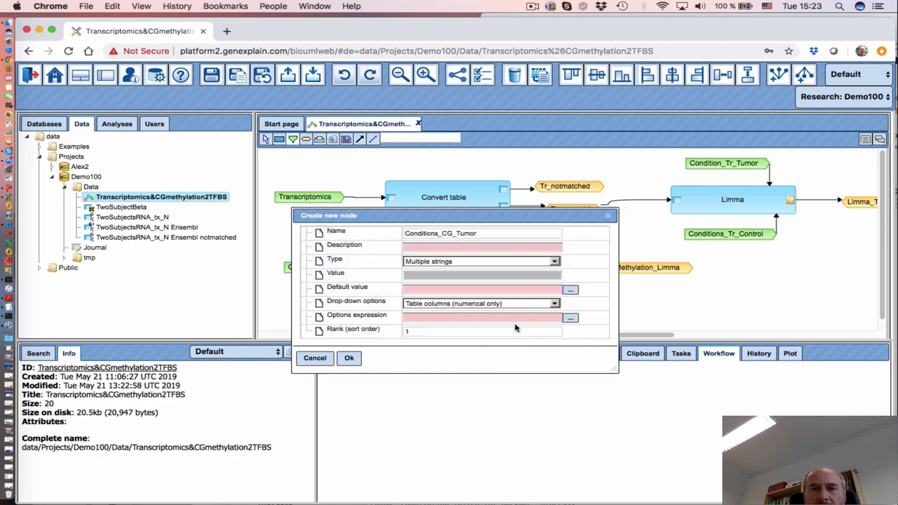
left_click(570, 319)
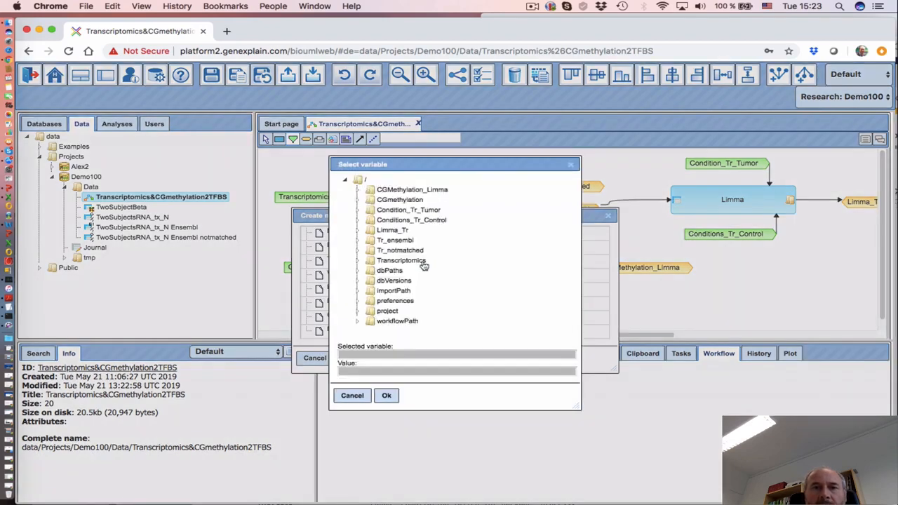
left_click(397, 201)
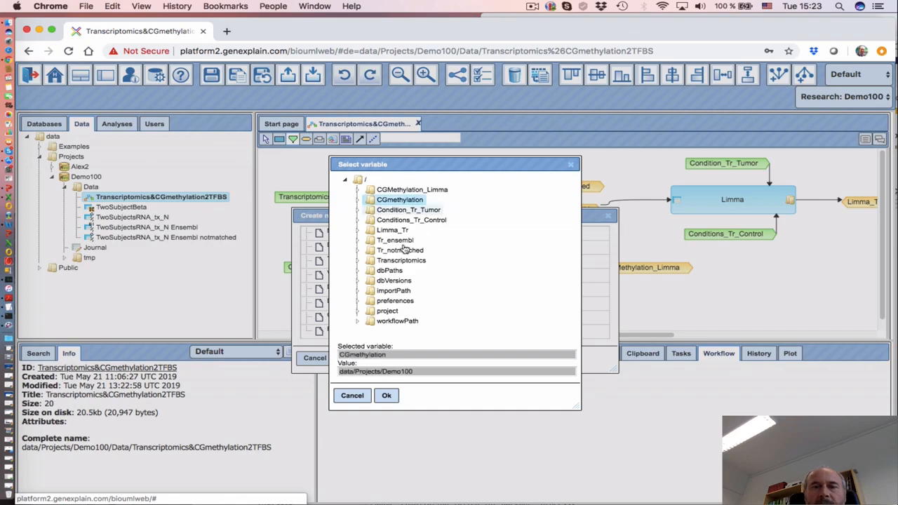
left_click(386, 395)
left_click(349, 358)
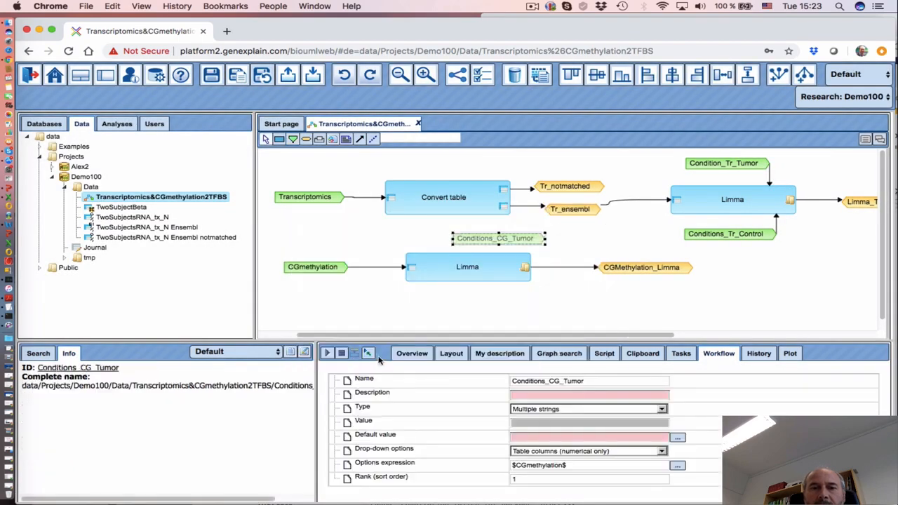
Place Conditions_CG_Tumor above the methylation Limma and bind it to '1. Columns'
left_click_drag(479, 232, 452, 227)
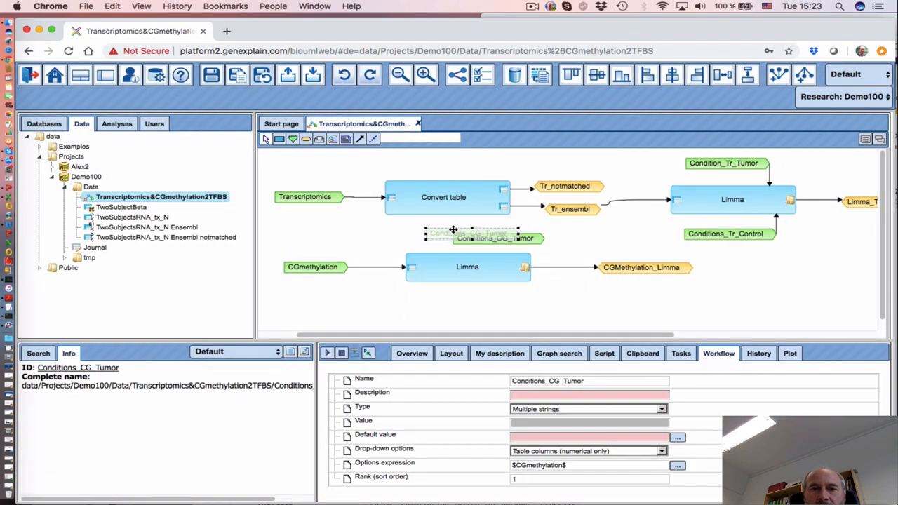
left_click(461, 274)
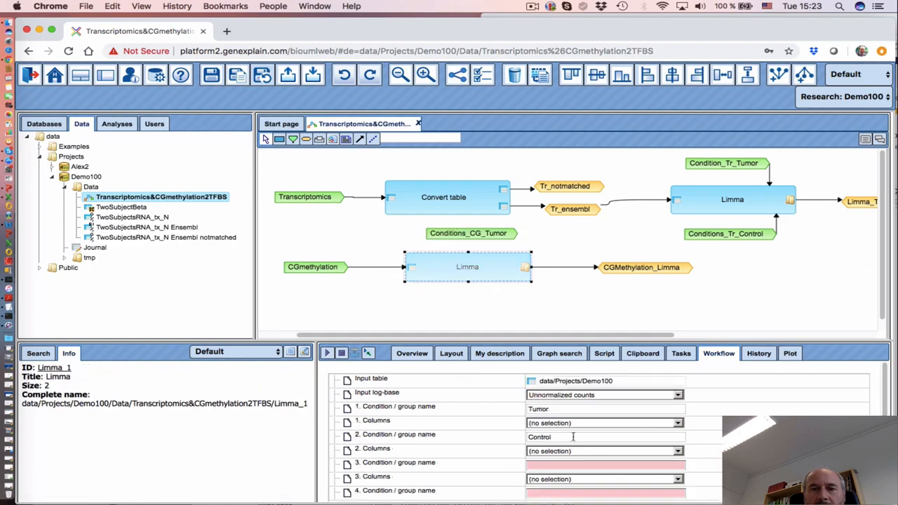
left_click(481, 423)
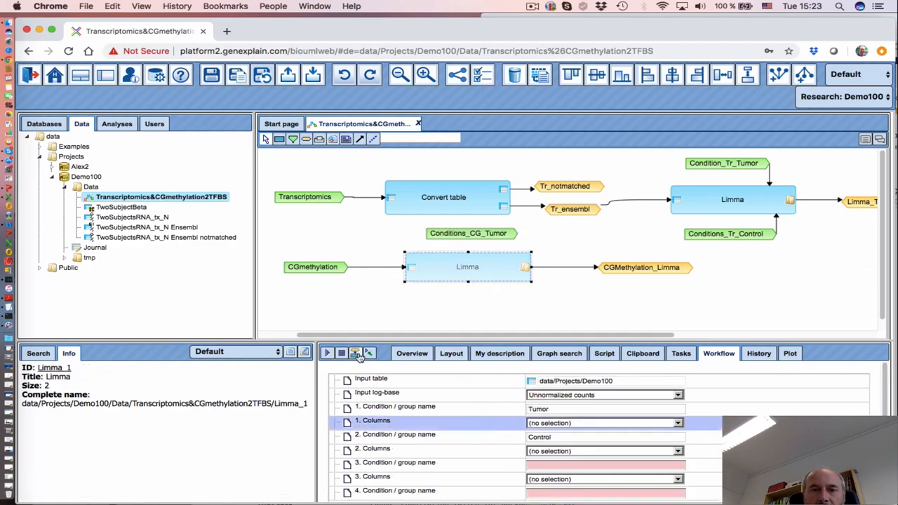
left_click_drag(476, 234, 465, 256)
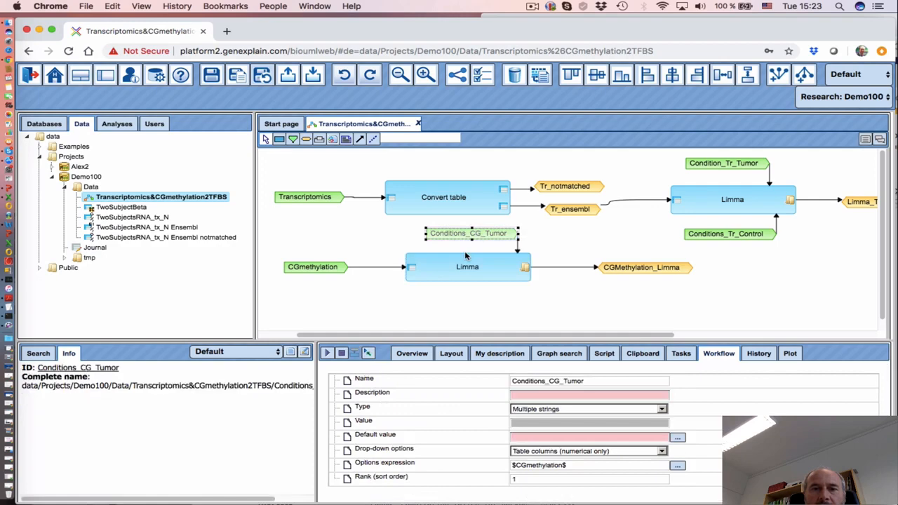
left_click(451, 300)
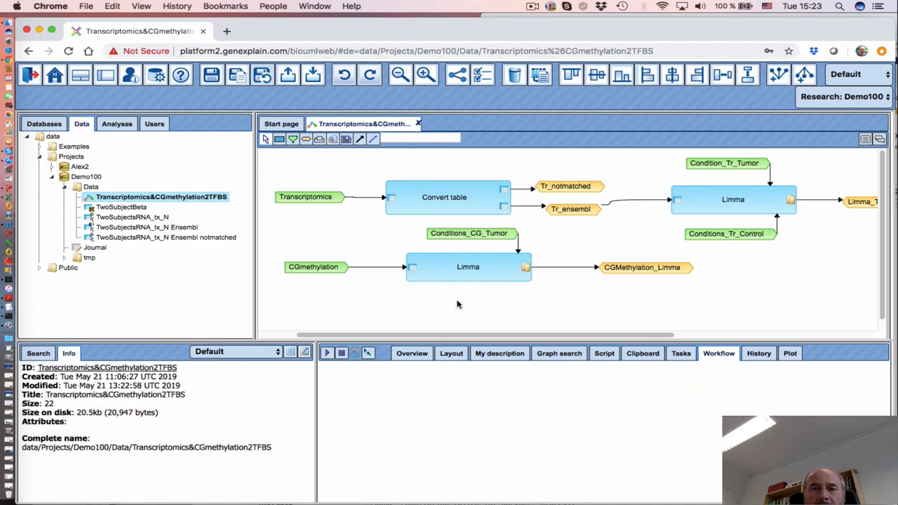
Create Conditions_CG_Control as a Multiple strings parameter offering numerical columns of $CGmethylation$
left_click(293, 138)
left_click(440, 290)
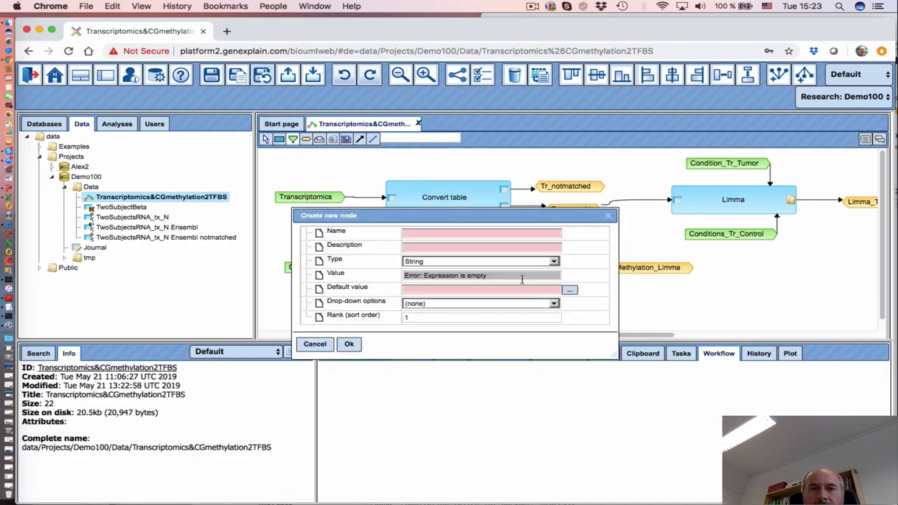
left_click(426, 234)
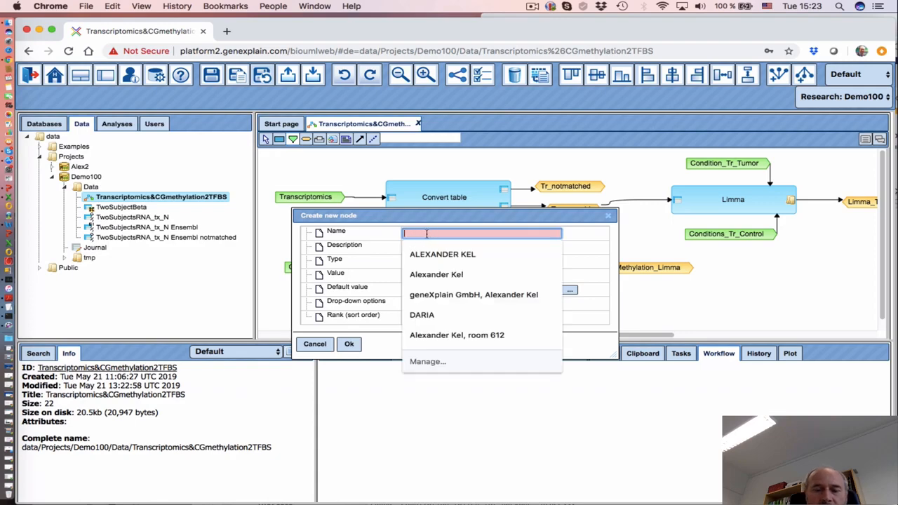
type("Conditions_CG_Control")
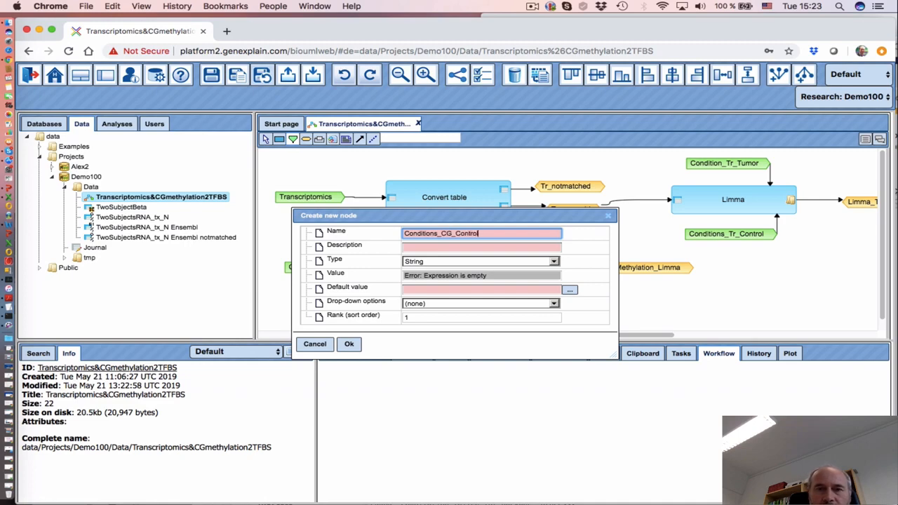
left_click(481, 263)
left_click(482, 263)
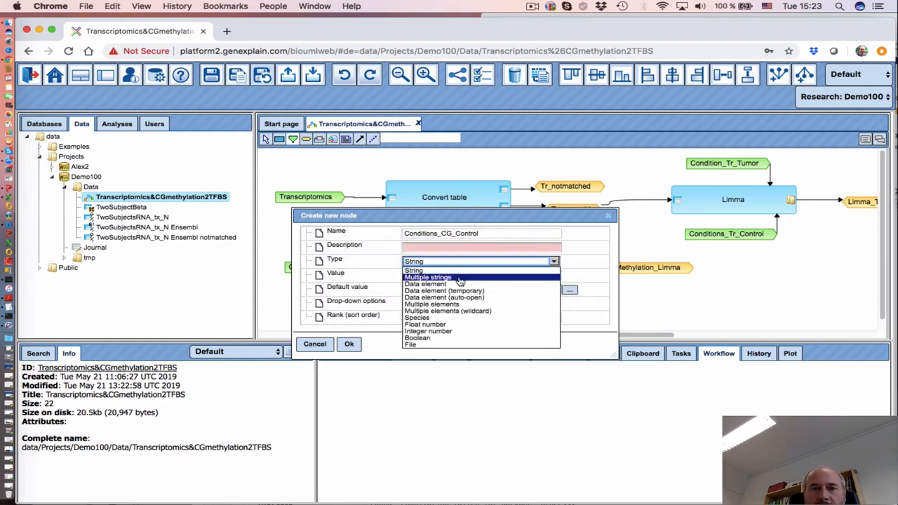
left_click(461, 278)
left_click(550, 306)
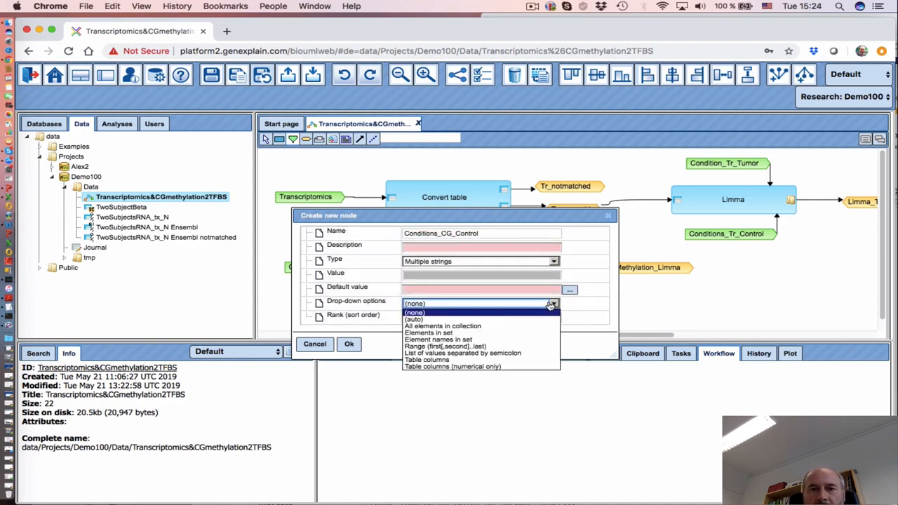
left_click(493, 369)
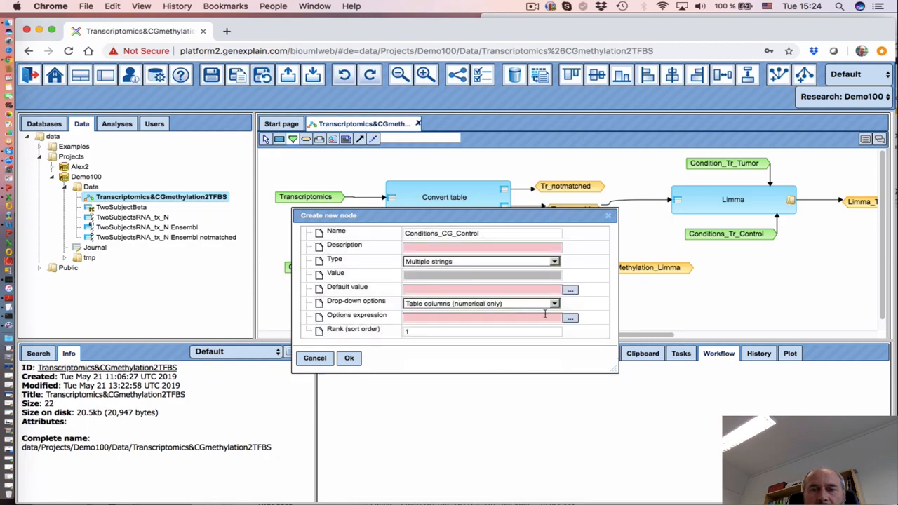
left_click(570, 319)
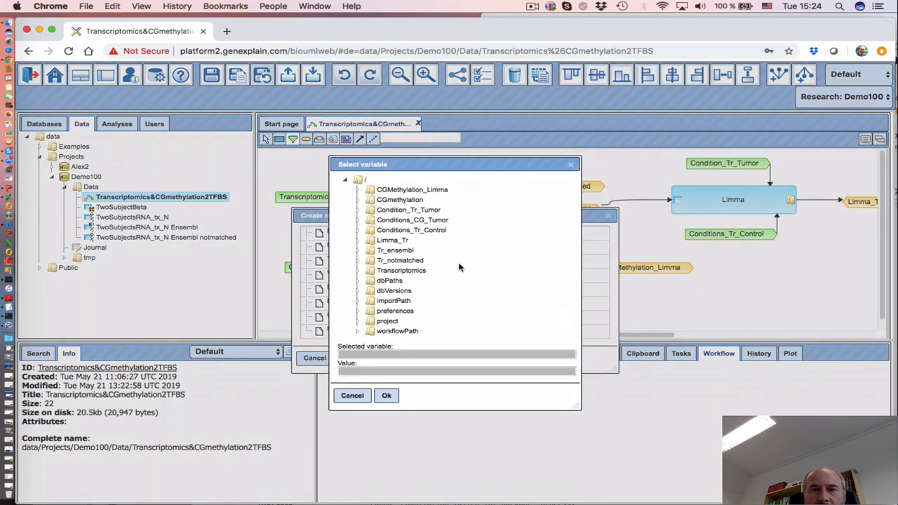
left_click(399, 199)
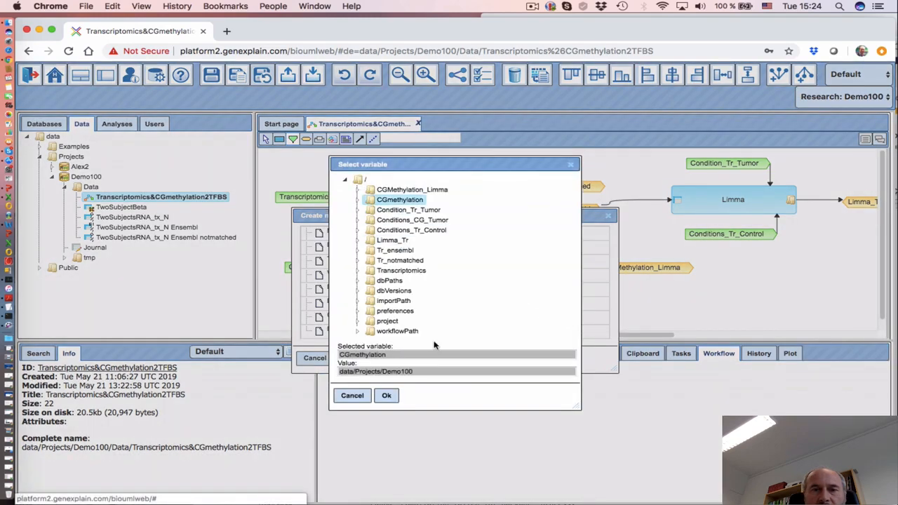
left_click(386, 395)
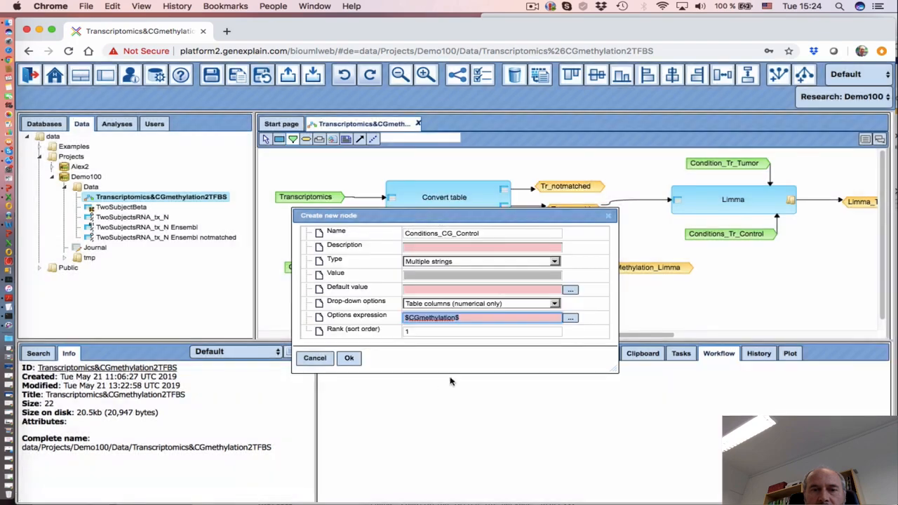
left_click(350, 359)
Bind Conditions_CG_Control to the methylation Limma's '2. Columns' and save the workflow
left_click_drag(493, 311, 477, 311)
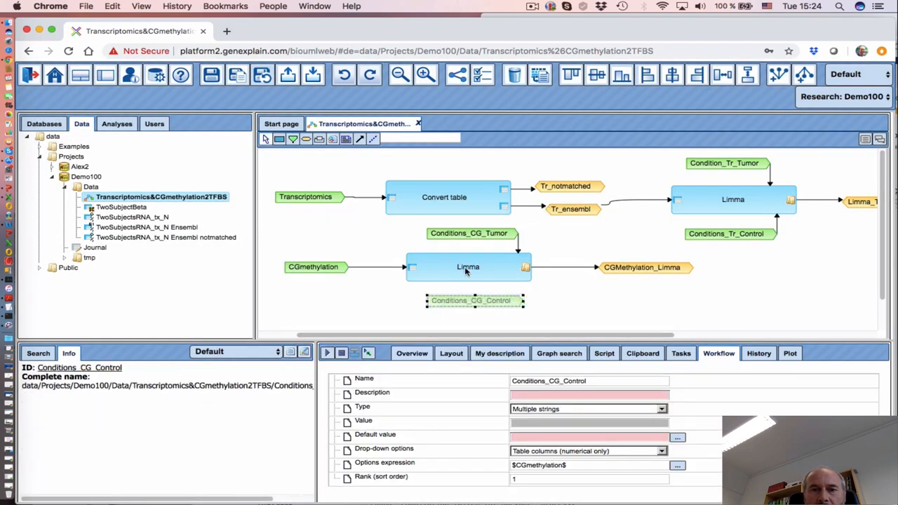
left_click(467, 268)
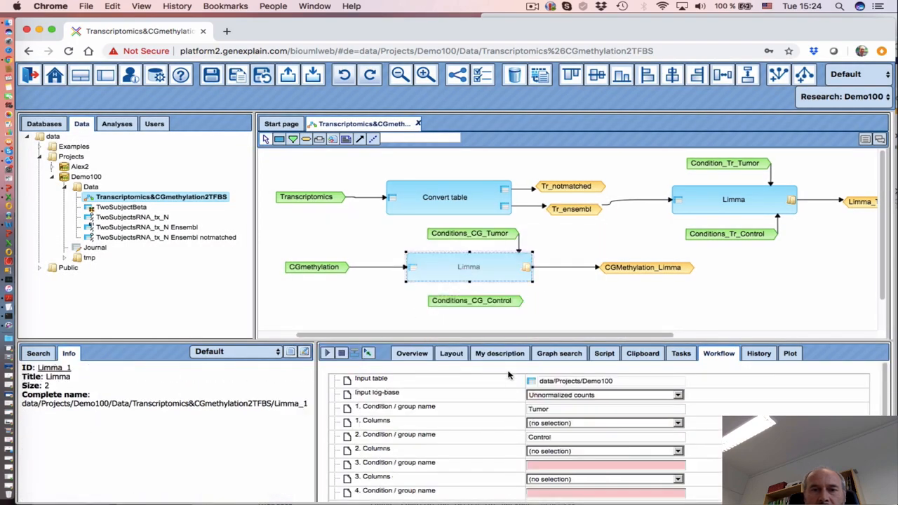
left_click(480, 451)
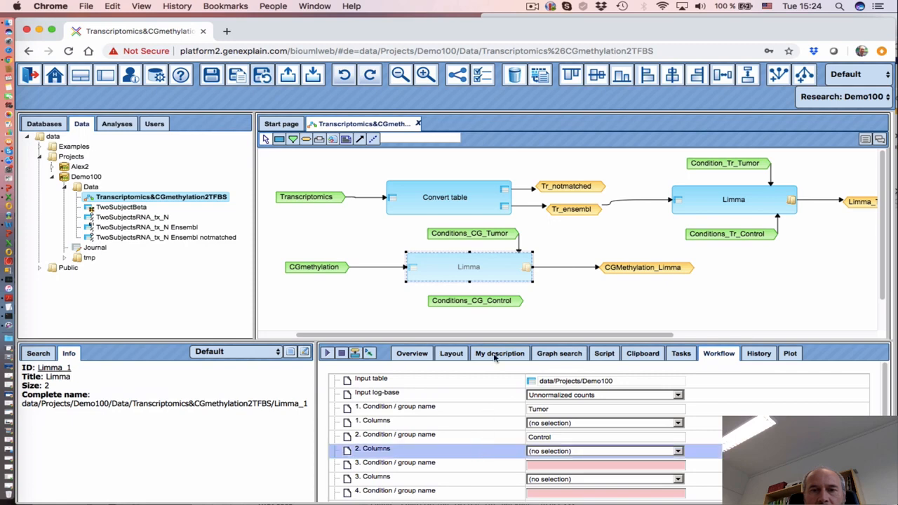
left_click(476, 303)
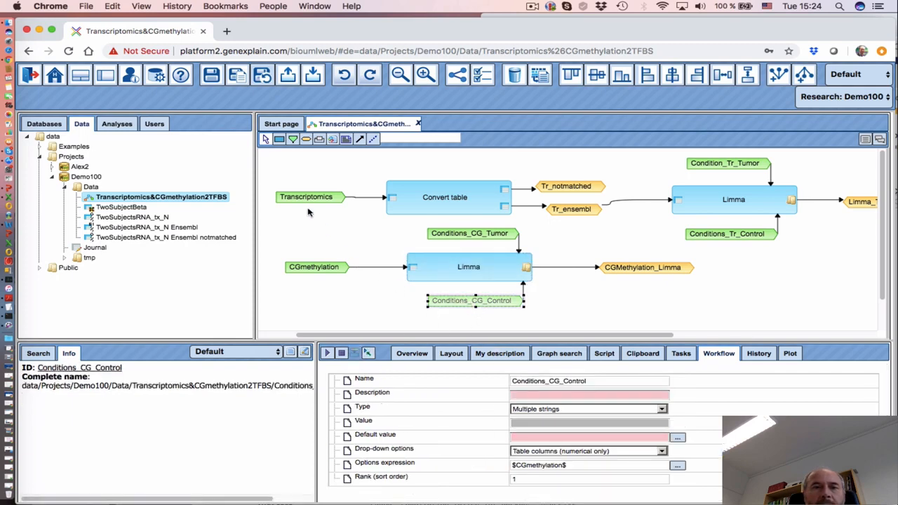
left_click(211, 78)
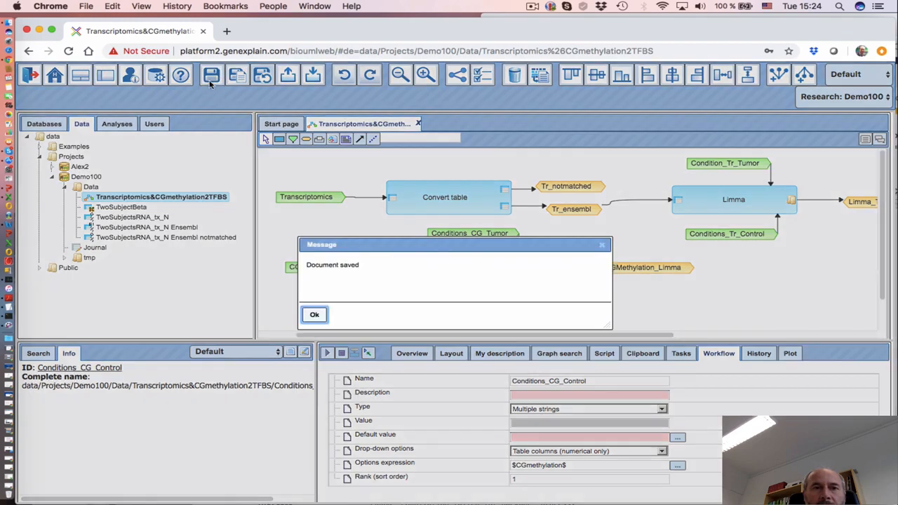
Dismiss the save message, resize the panels, and switch from the editor to the workflow run form
left_click(314, 315)
left_click_drag(351, 335, 347, 355)
left_click_drag(316, 400, 247, 402)
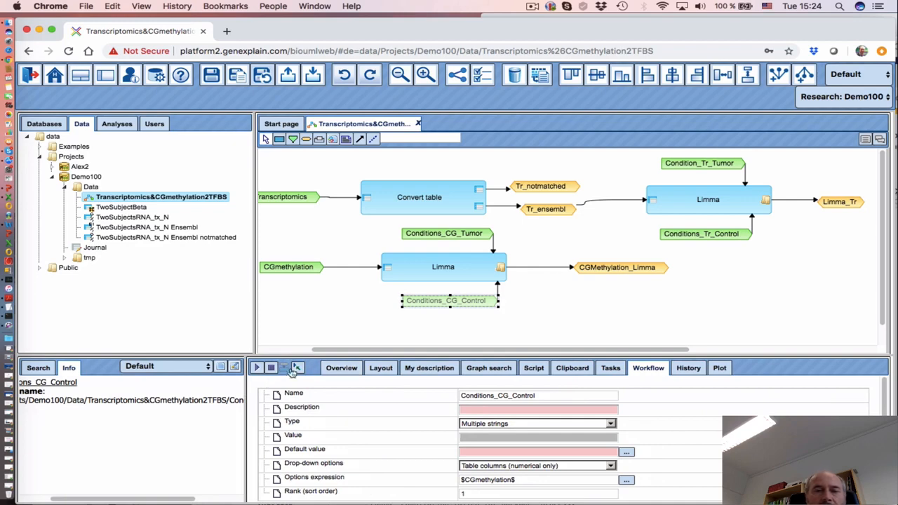
left_click(298, 369)
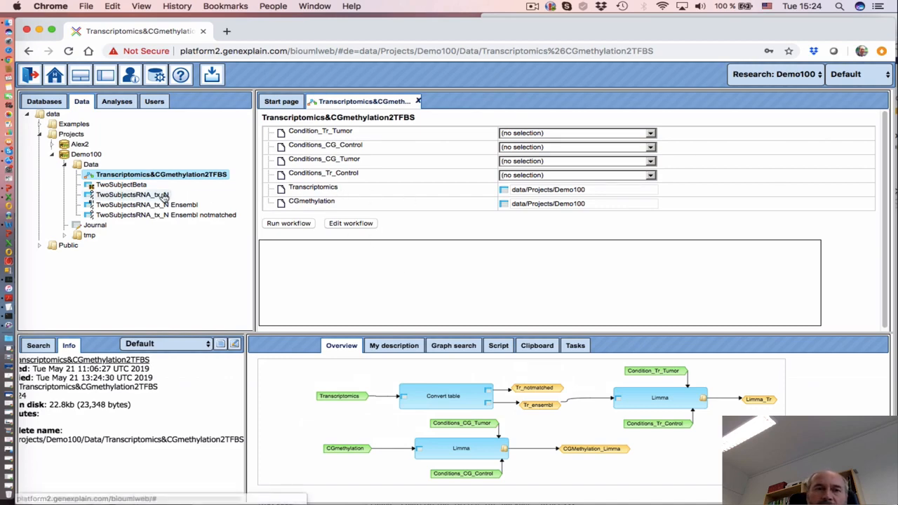
Set TwoSubjectsRNA_tx_N as the Transcriptomics input and TwoSubjectBeta as the CGmethylation input
left_click_drag(163, 195, 549, 191)
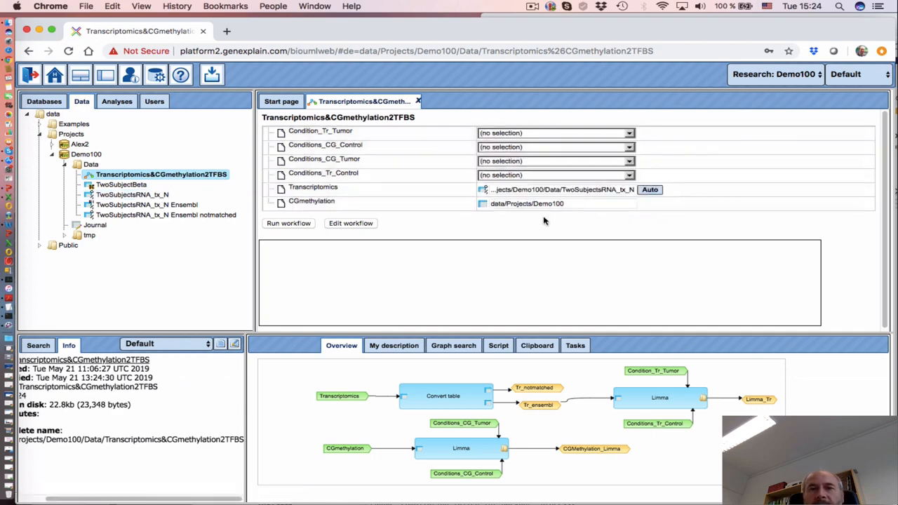
left_click(503, 176)
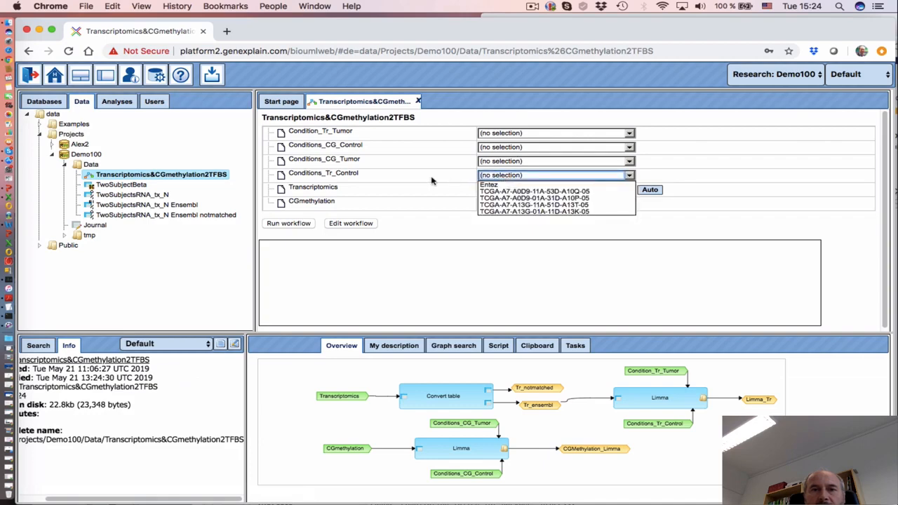
left_click_drag(130, 184, 566, 212)
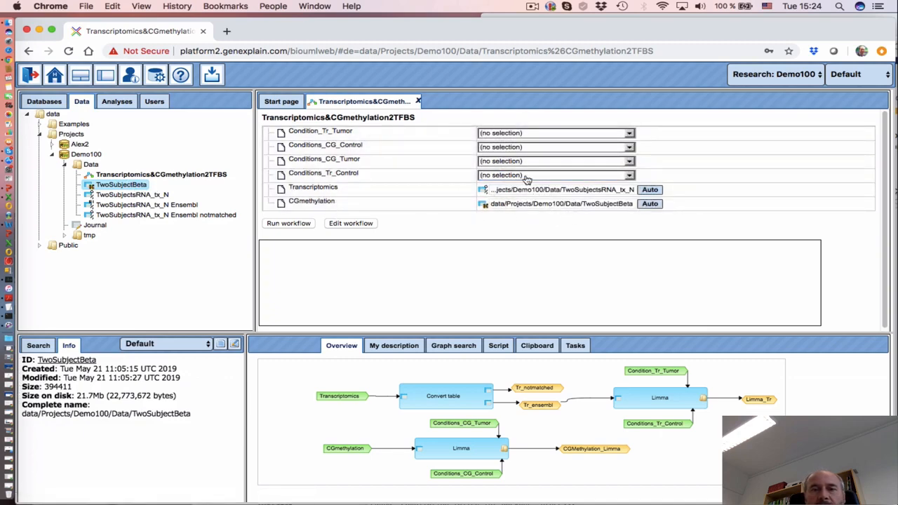
Choose TCGA-A7-A0D9-11A-53D-A10Q-05 and TCGA-A7-A13G-11A-51D-A13T-05 as Conditions_Tr_Control columns
left_click(526, 178)
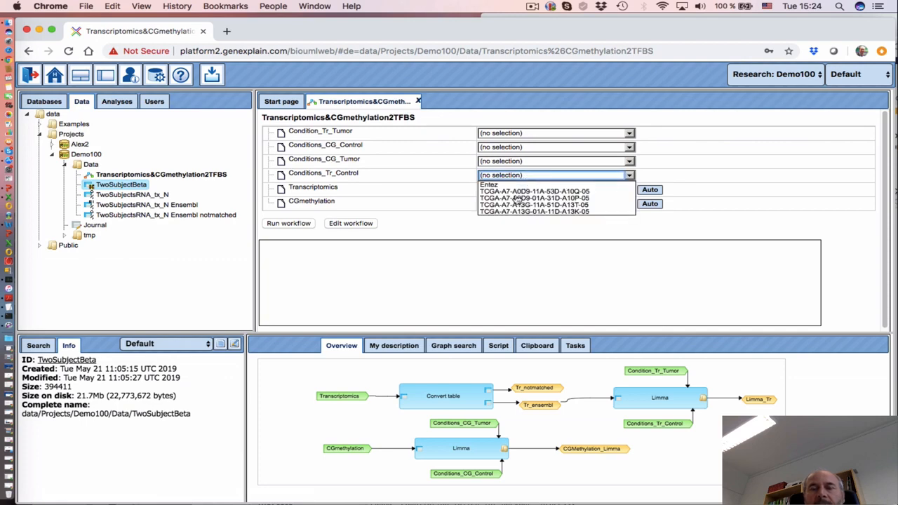
left_click(518, 192)
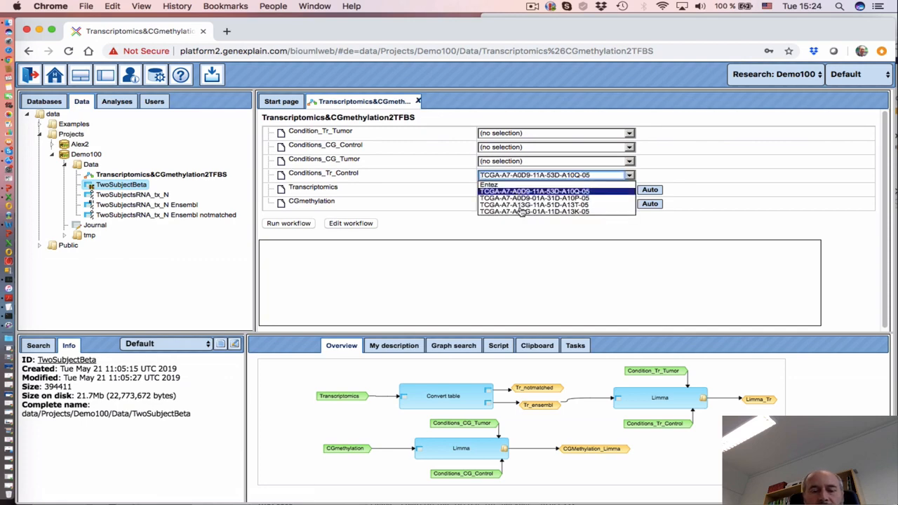
left_click(522, 205, "super")
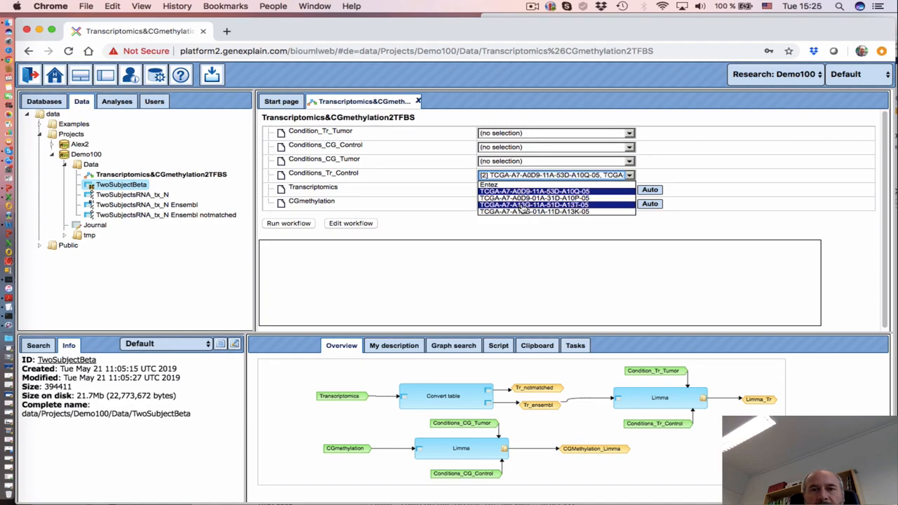
left_click(450, 190)
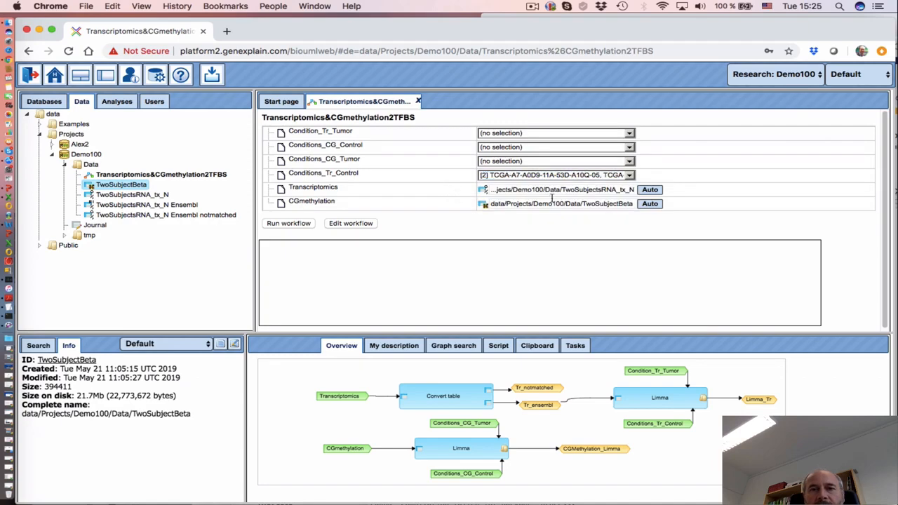
left_click(516, 181)
left_click(448, 188)
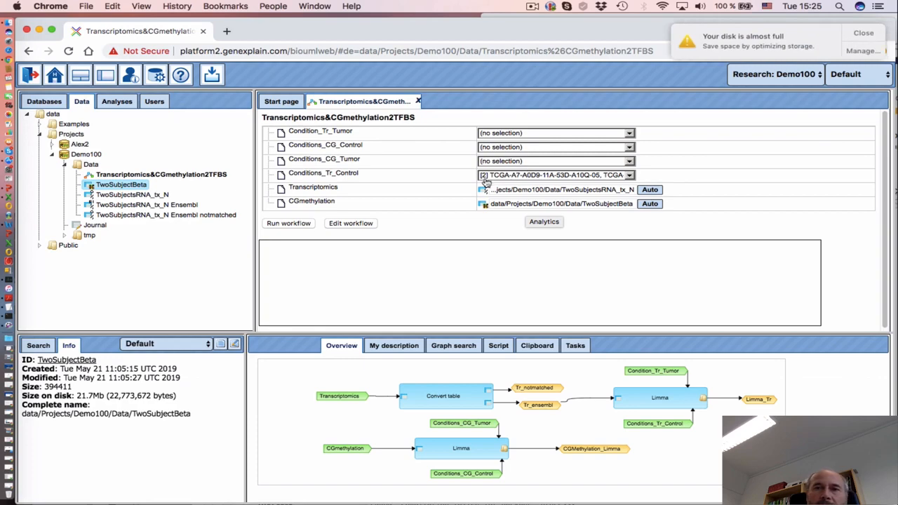
In the workflow editor, give the CGmethylation input sort order 4
left_click(364, 226)
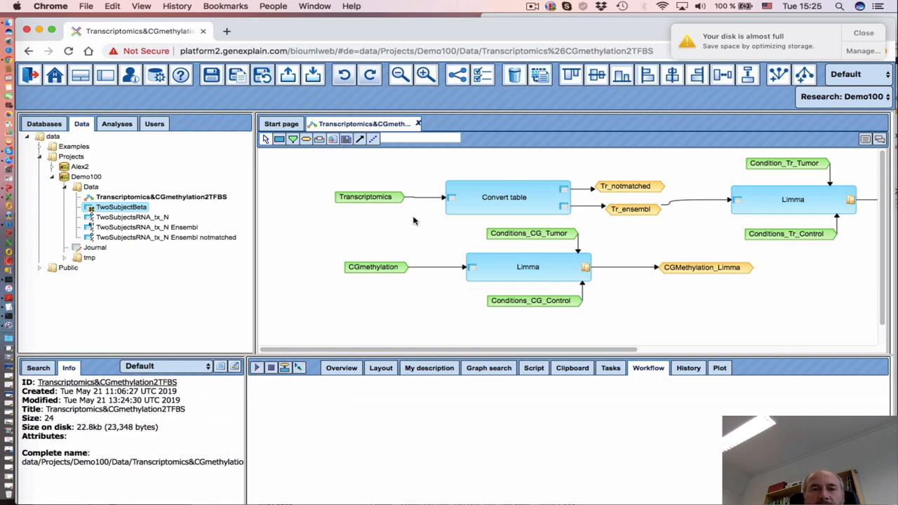
left_click(376, 199)
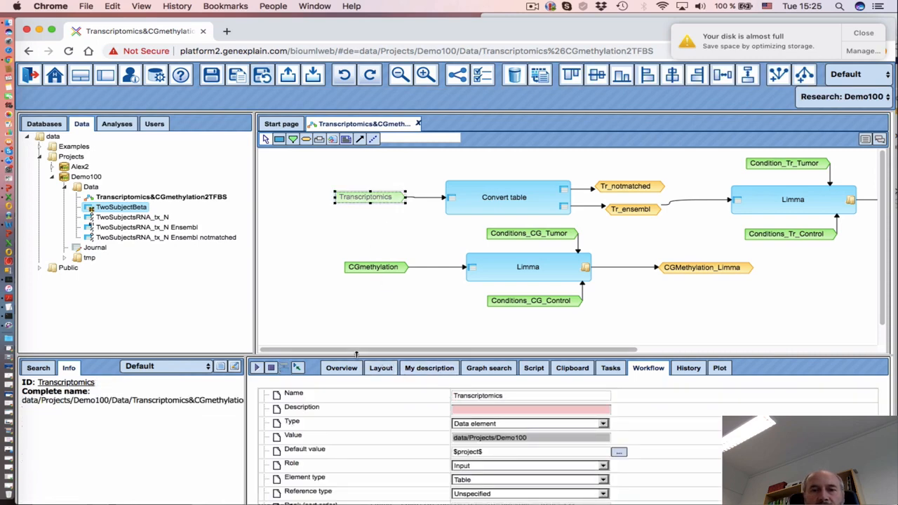
left_click_drag(356, 358, 356, 303)
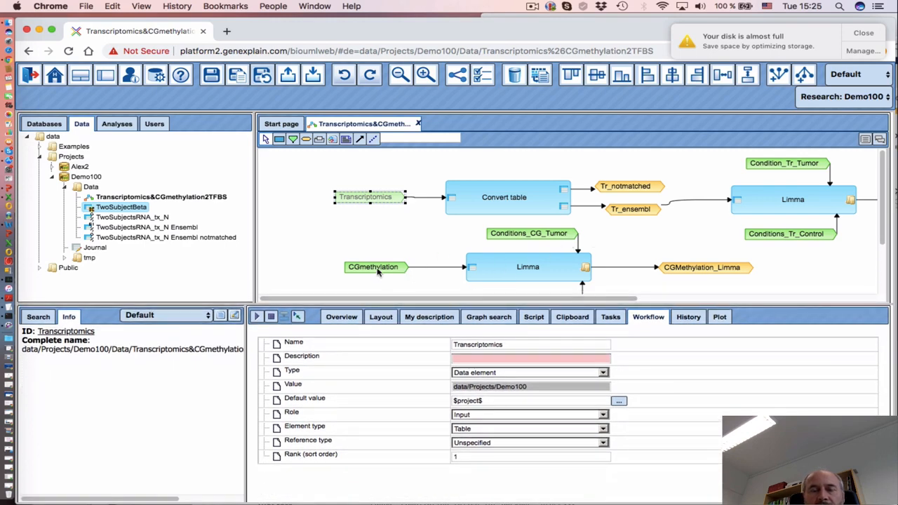
left_click(378, 271)
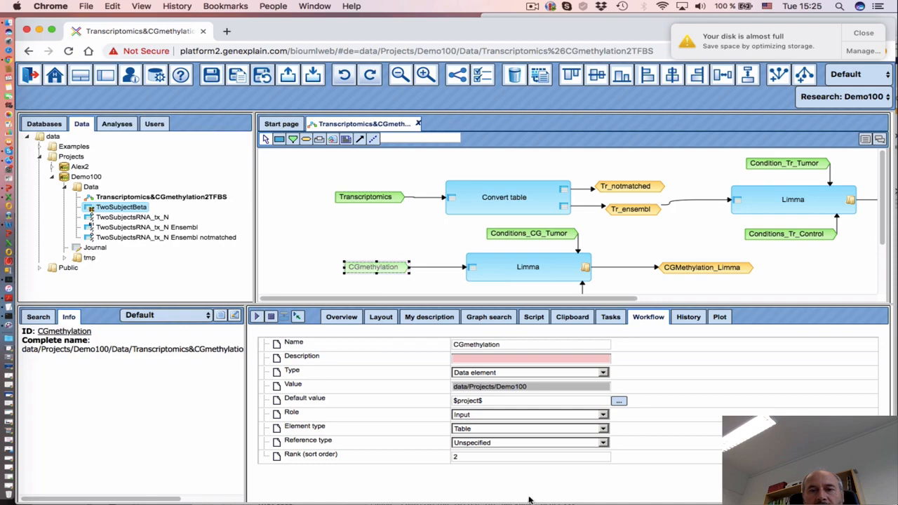
left_click(474, 458)
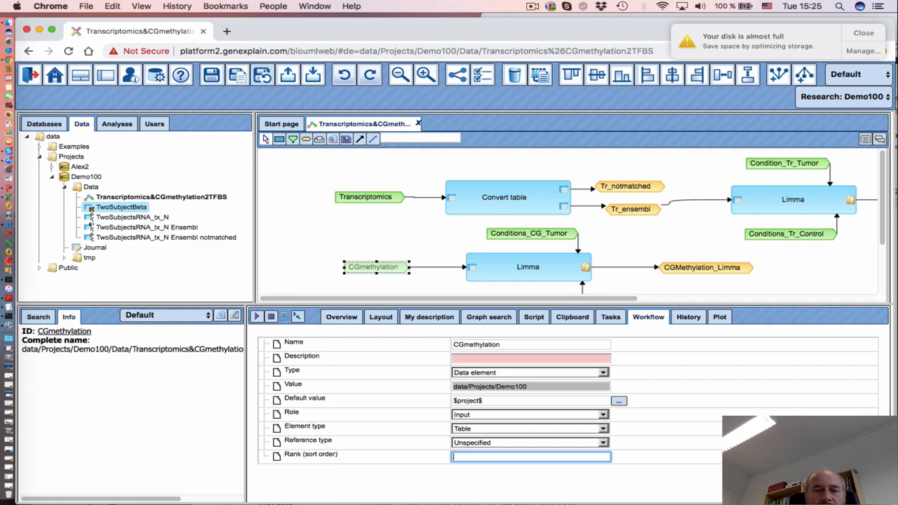
type("4")
left_click(456, 484)
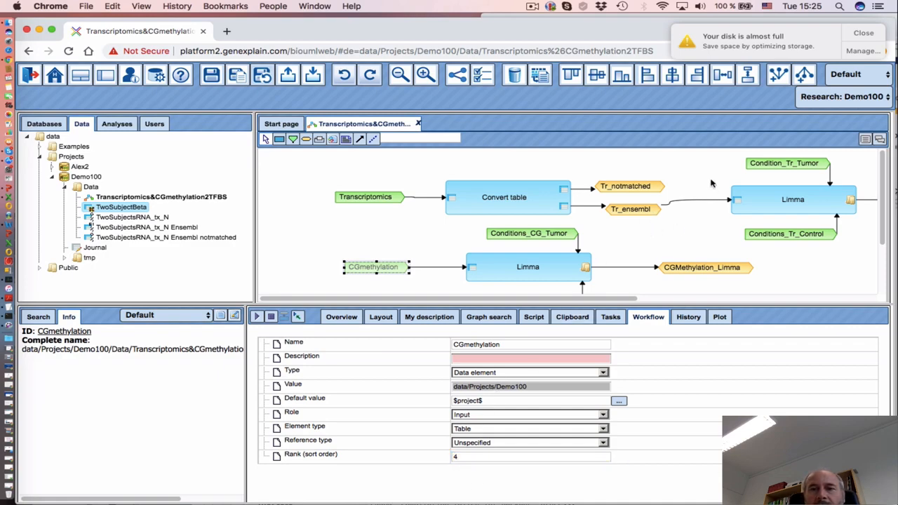
Give Condition_Tr_Tumor sort order 2 and Conditions_Tr_Control sort order 3
left_click(776, 165)
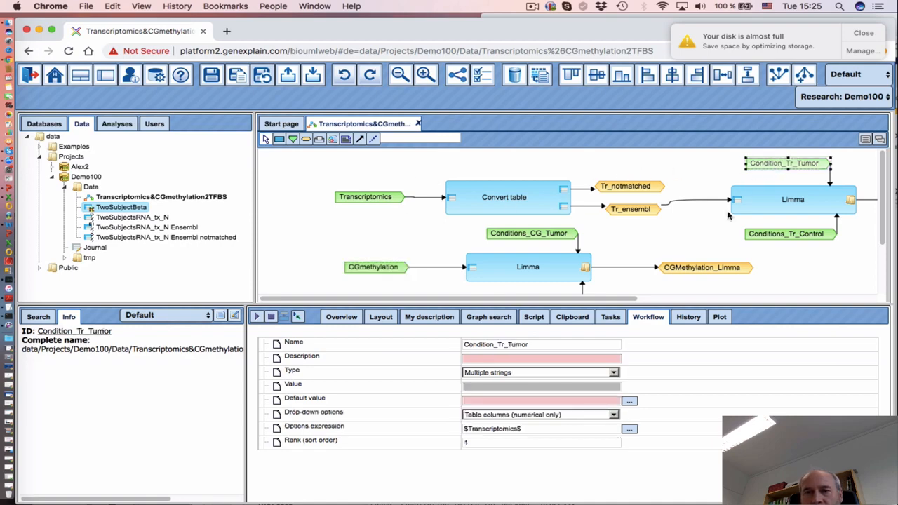
left_click(470, 442)
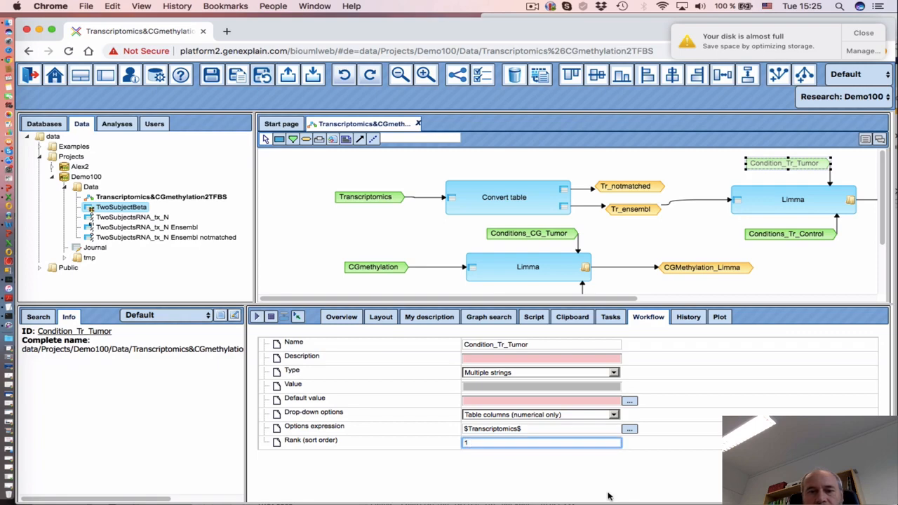
key("BackSpace")
left_click(541, 481)
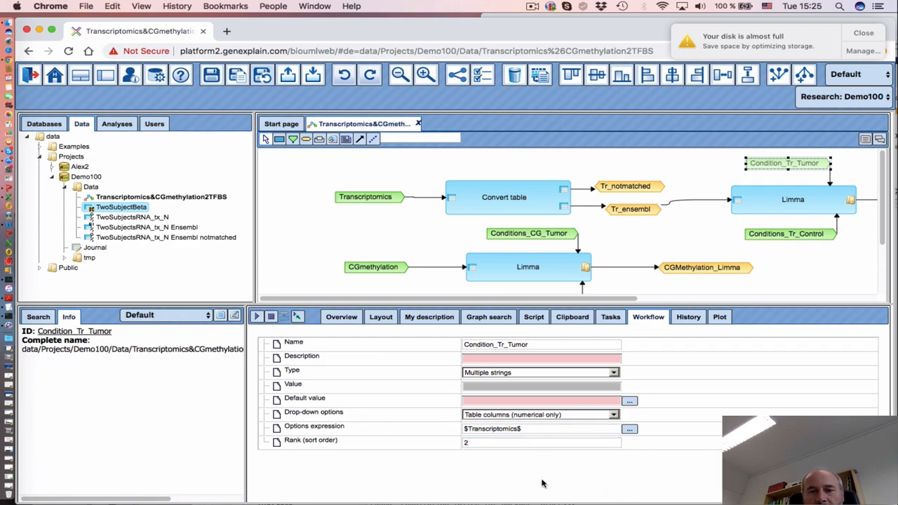
left_click(776, 238)
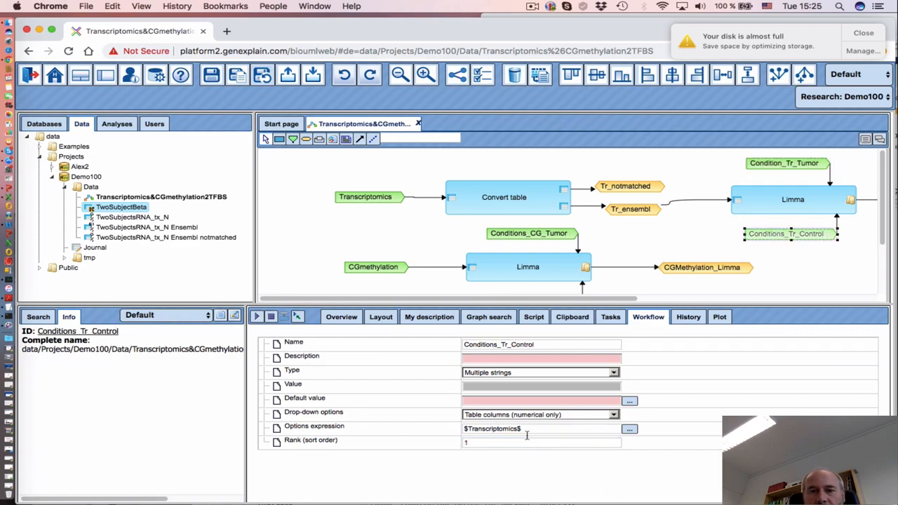
left_click(501, 443)
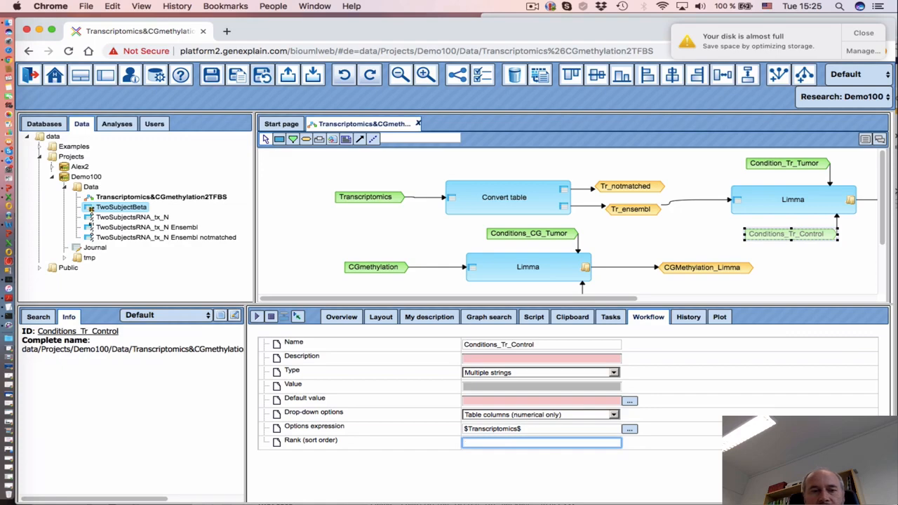
type("3")
left_click(453, 477)
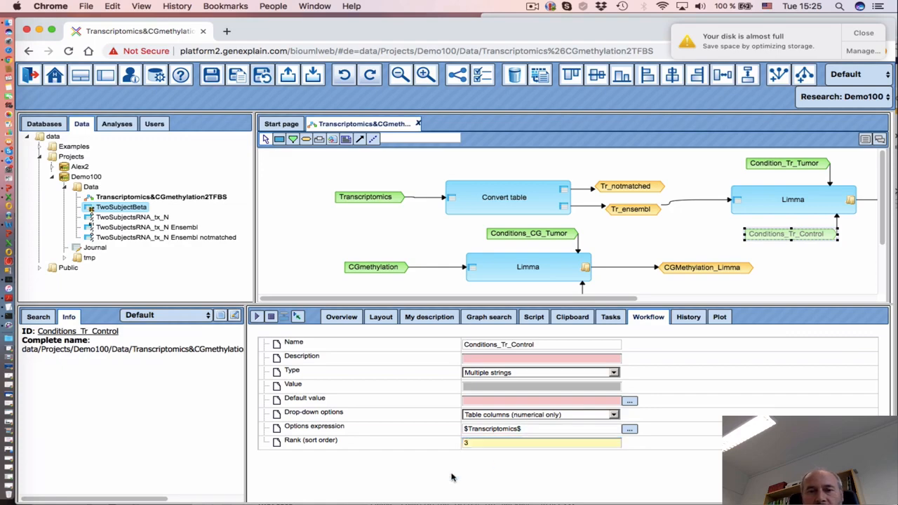
Give Conditions_CG_Tumor sort order 5 and Conditions_CG_Control sort order 6
scroll(603, 248, "down", 2)
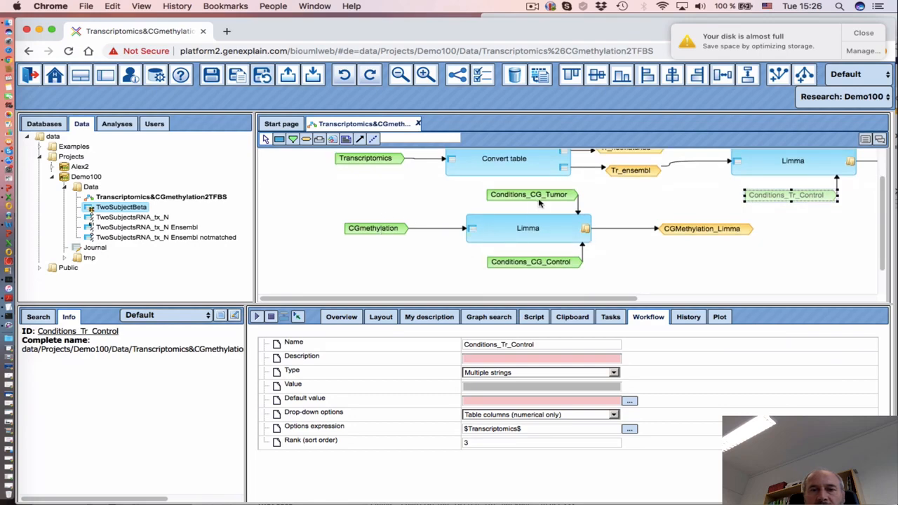
left_click(538, 197)
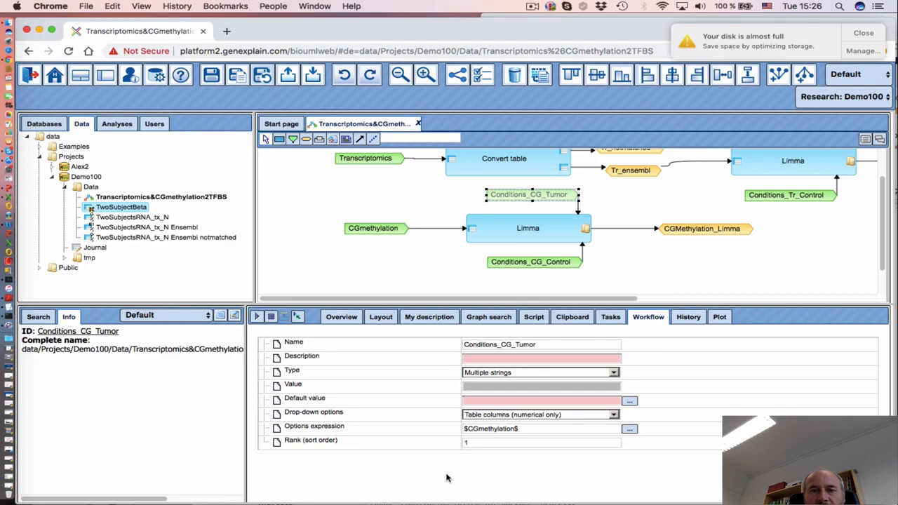
left_click(473, 442)
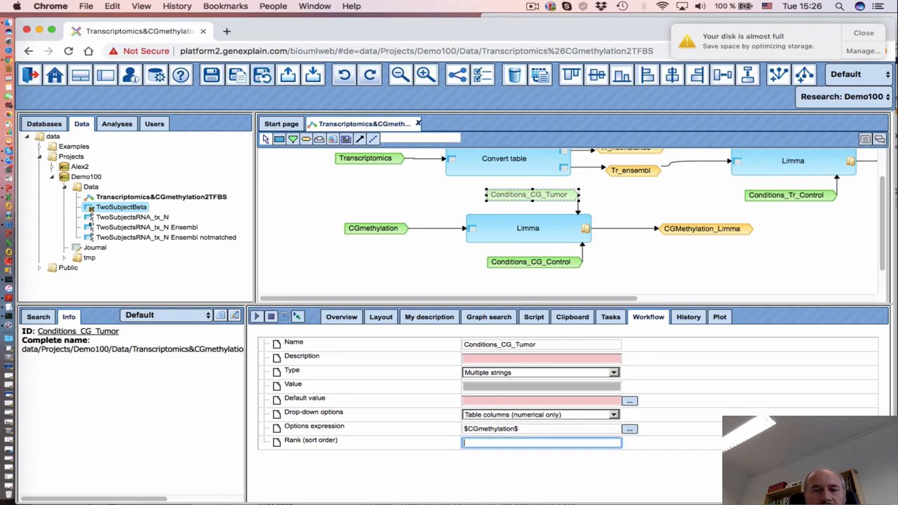
left_click(513, 472)
left_click(541, 264)
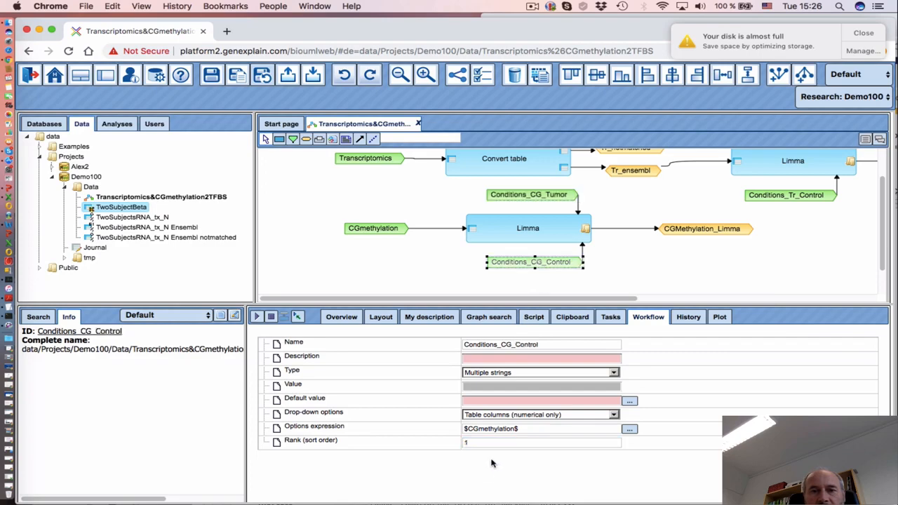
left_click(475, 442)
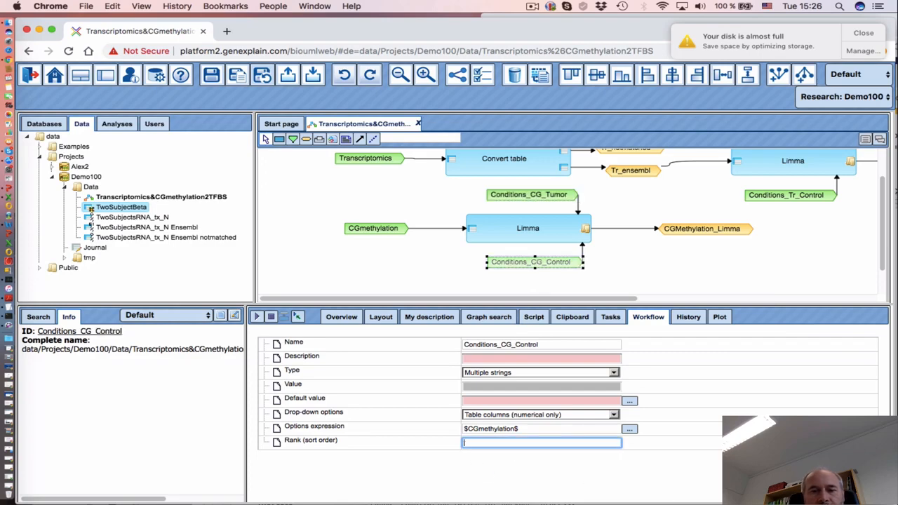
left_click(575, 474)
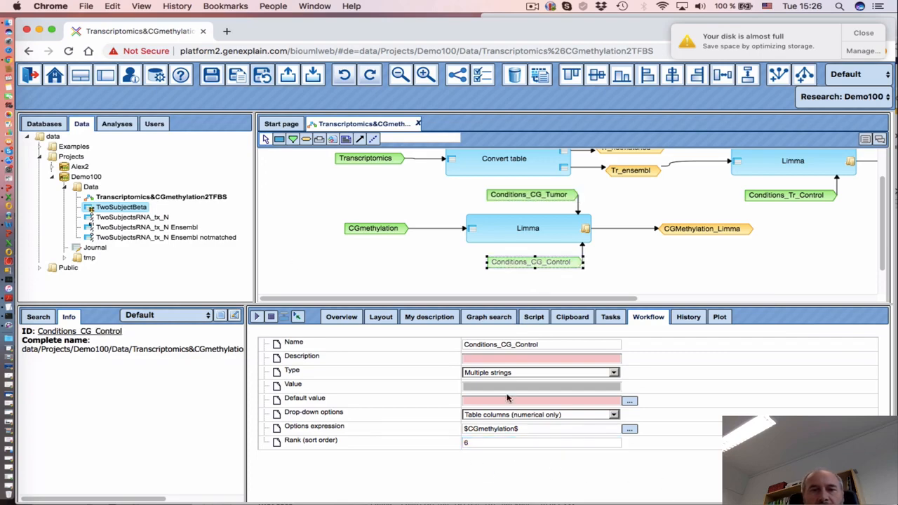
Save the reordered workflow and return to its run form
left_click(211, 74)
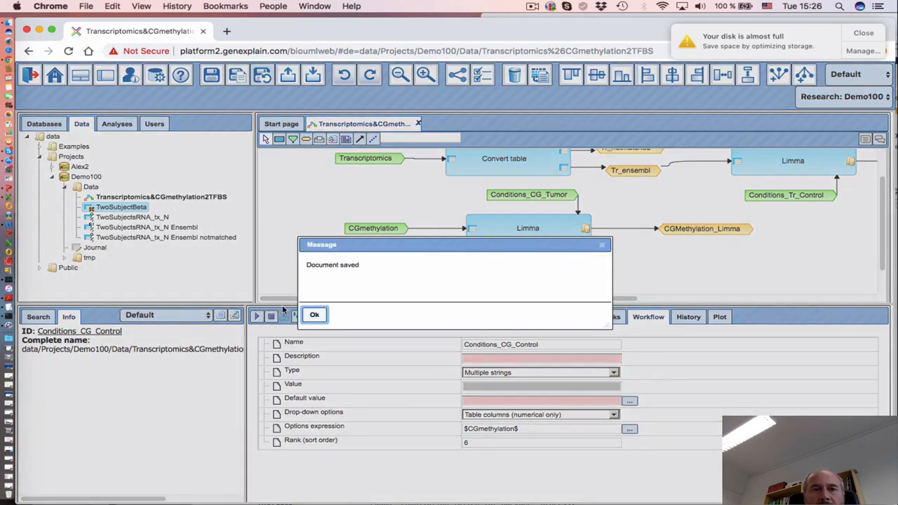
left_click(313, 315)
left_click(299, 317)
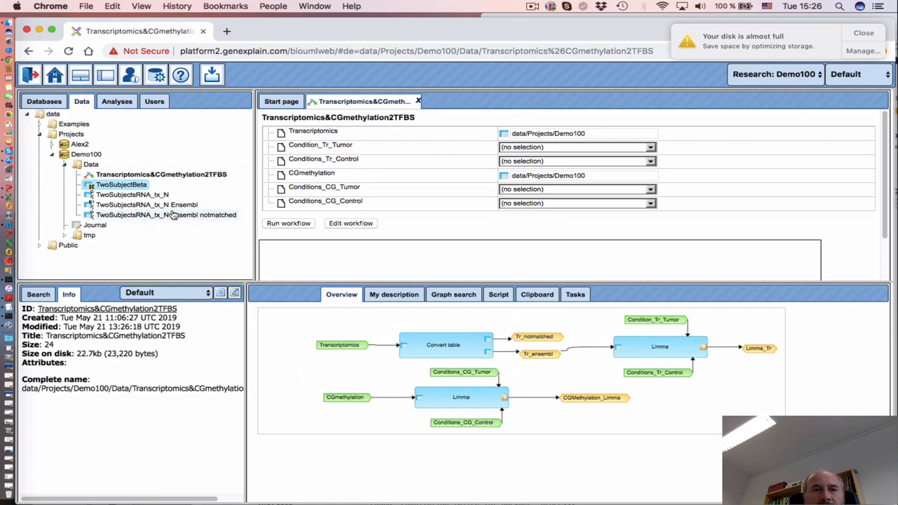
Assign TwoSubjectsRNA_tx_N and TwoSubjectBeta, then pick two RNA Tumor and two RNA Control sample columns
left_click_drag(158, 204, 597, 135)
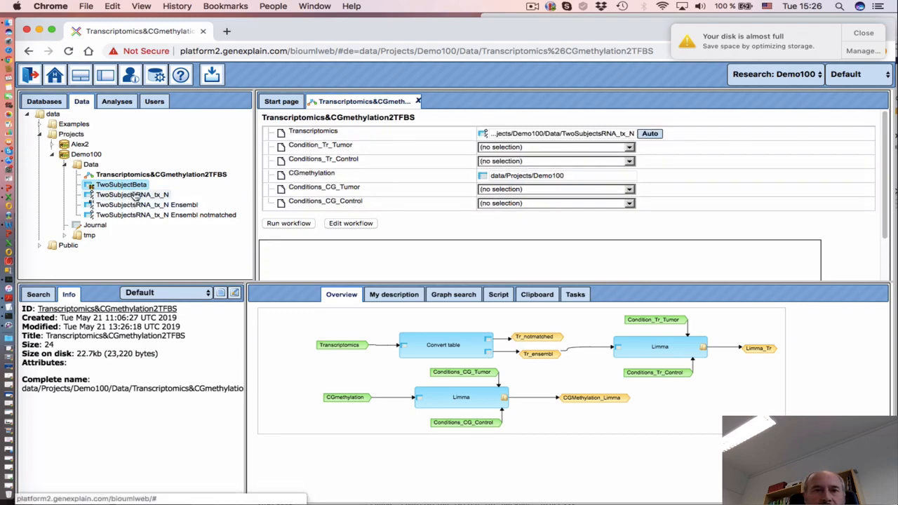
left_click_drag(139, 188, 540, 175)
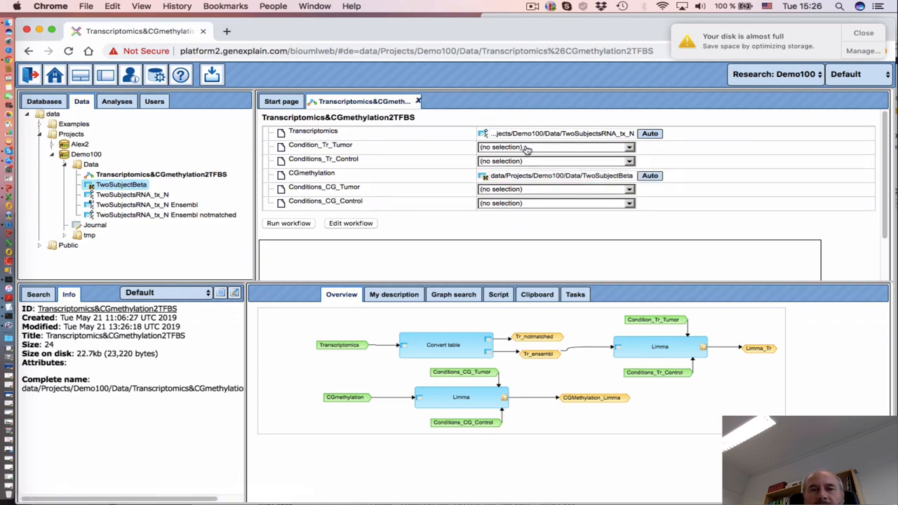
left_click(527, 148)
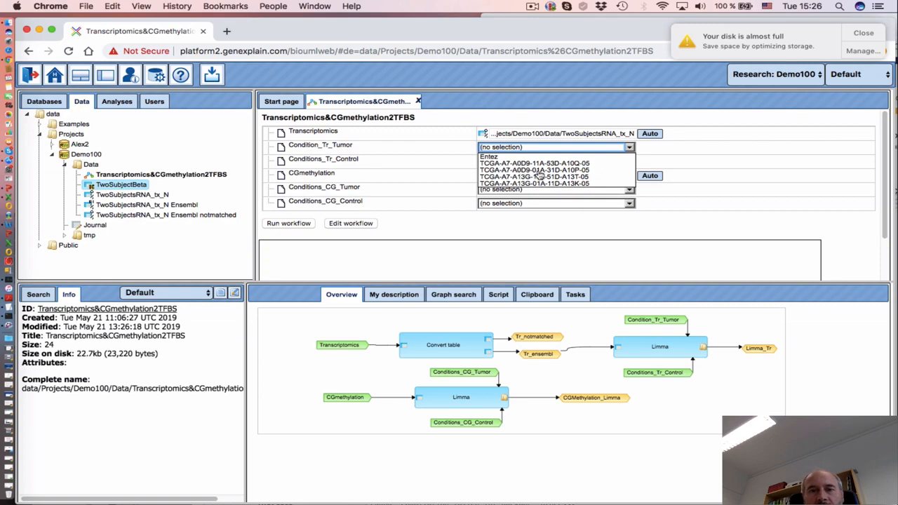
left_click(539, 170)
left_click(540, 183, "super")
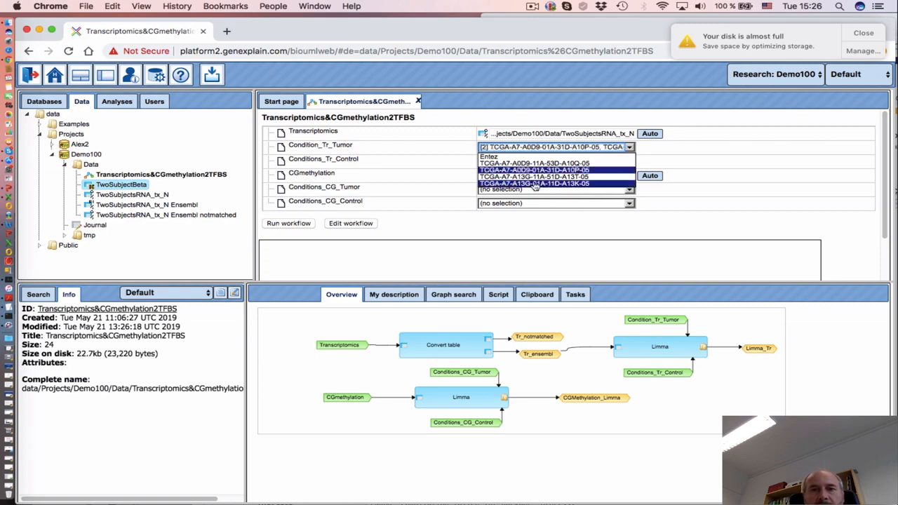
left_click(428, 158)
left_click(550, 164)
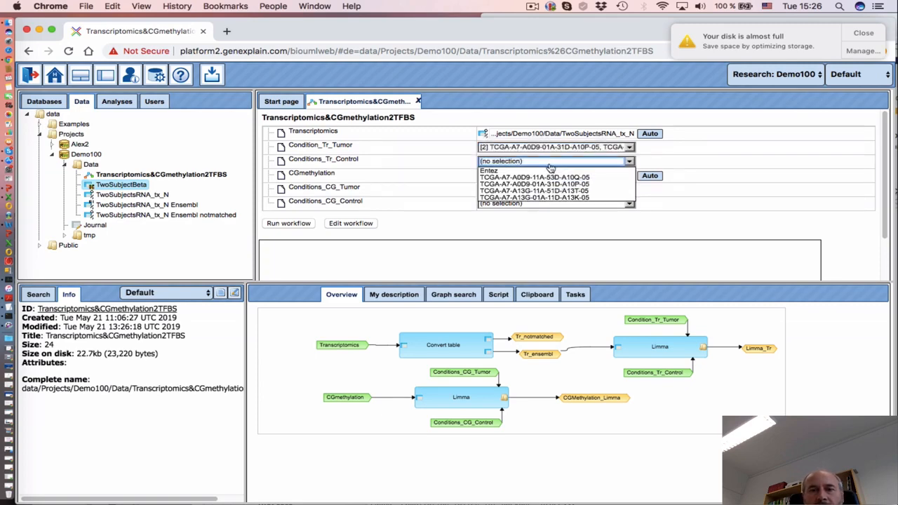
left_click(538, 178)
left_click(540, 190, "super")
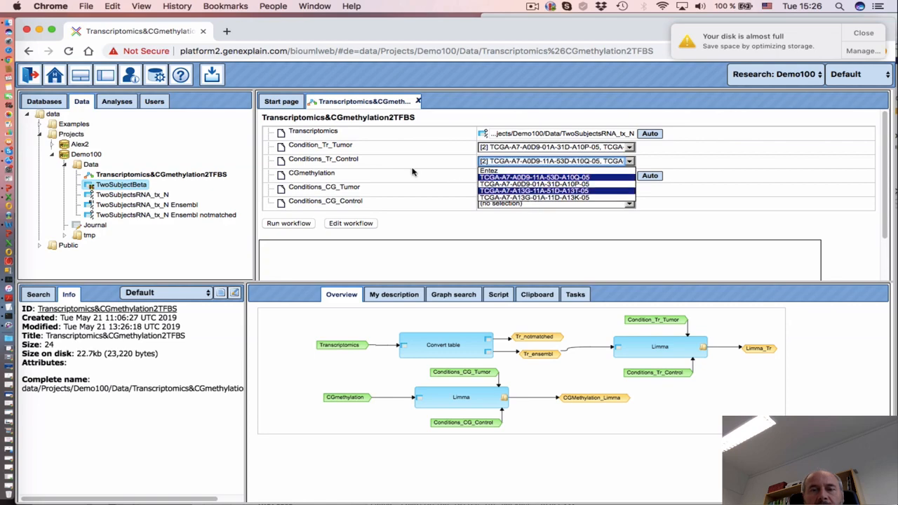
left_click(397, 161)
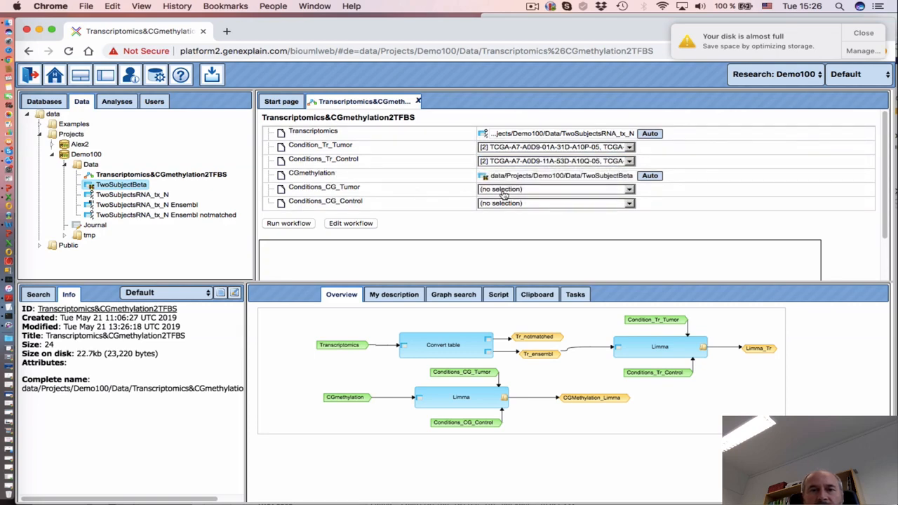
Pick two methylation Tumor and two methylation Control sample columns, then run the workflow
left_click(535, 191)
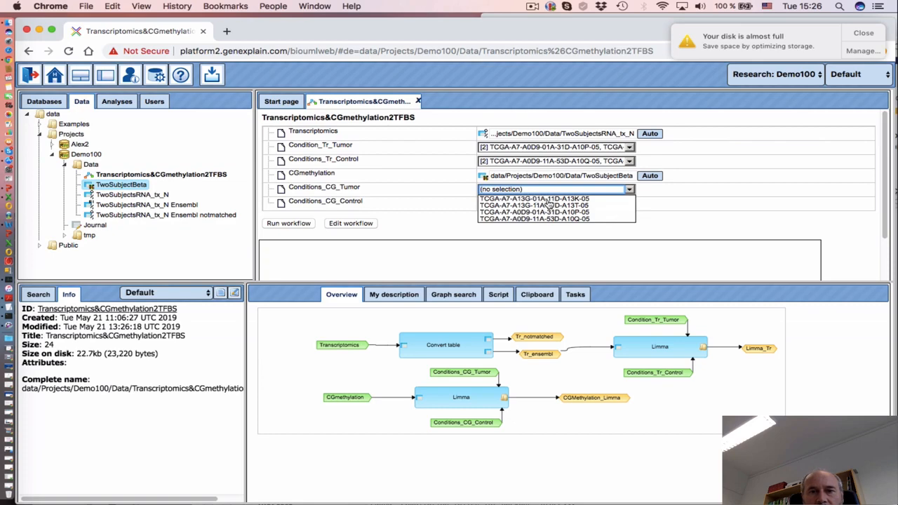
left_click(548, 200)
left_click(548, 215)
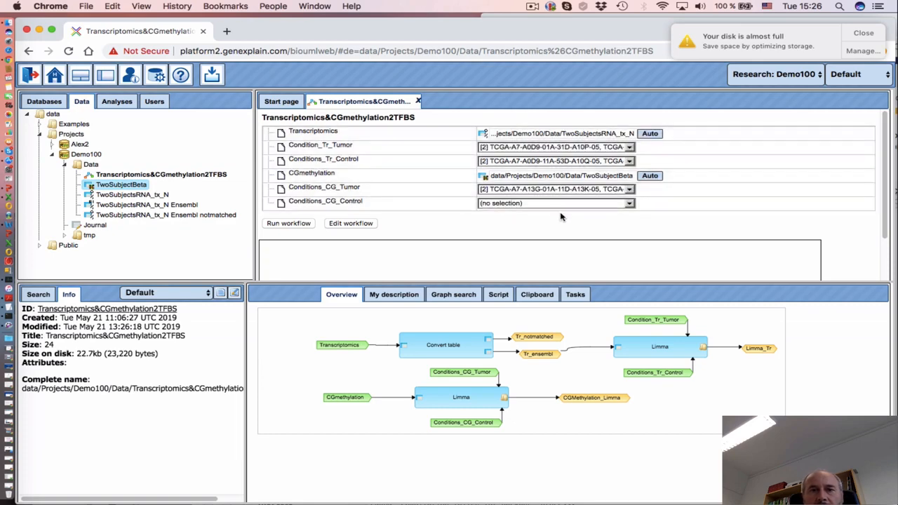
left_click(552, 203)
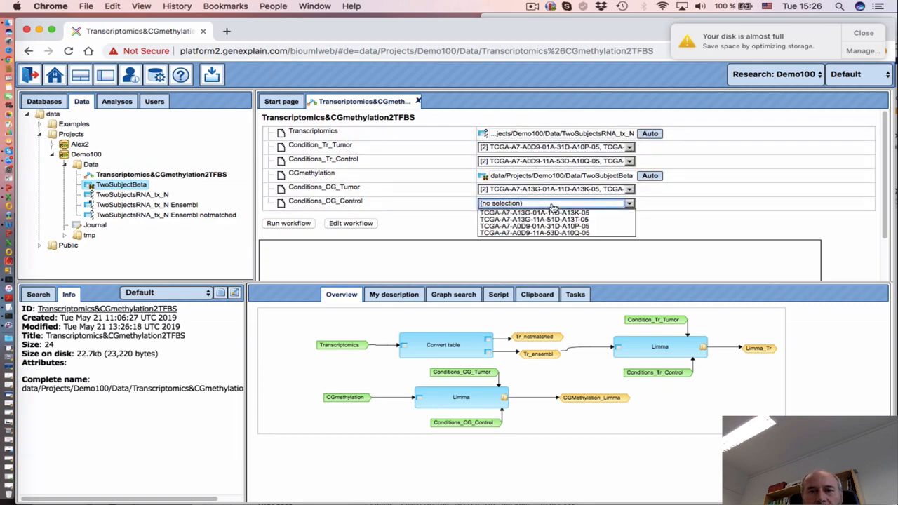
left_click(544, 219)
left_click(541, 233)
left_click(460, 211)
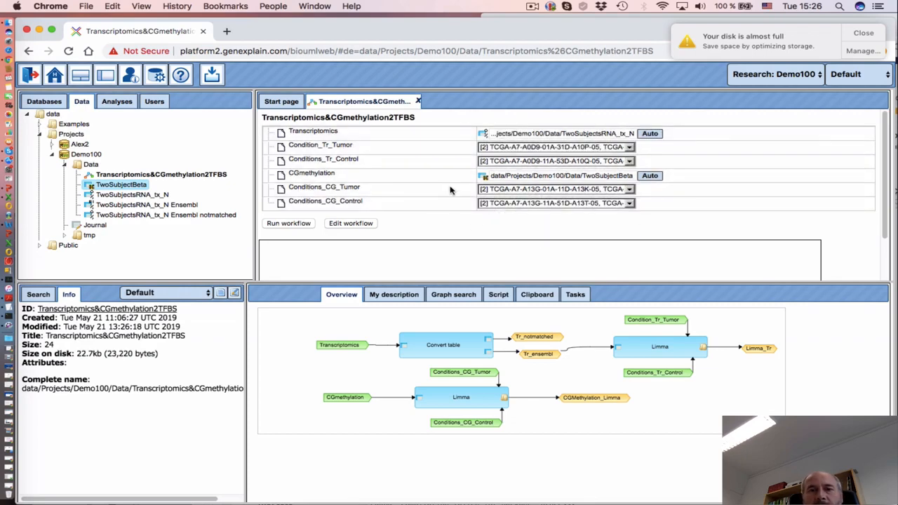
left_click(288, 223)
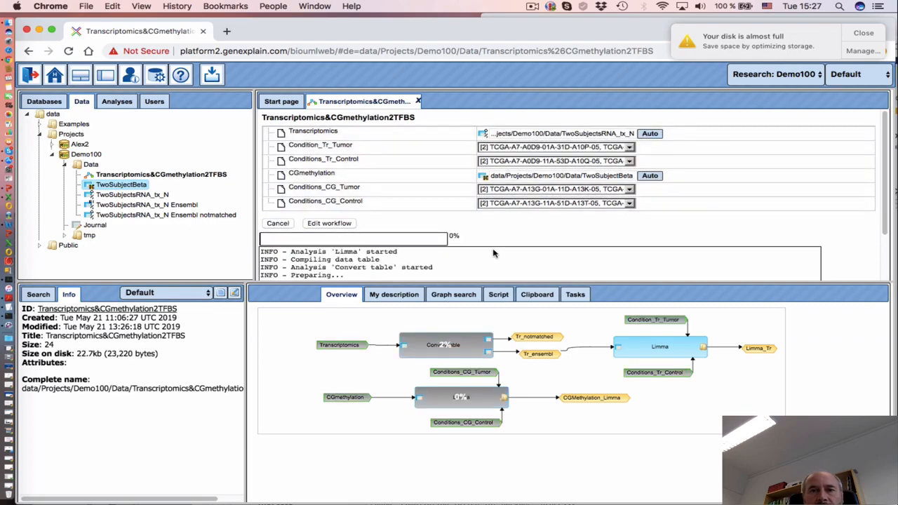
Follow the run log until both Limma analyses finish and the run shows Completed
scroll(493, 252, "down", 2)
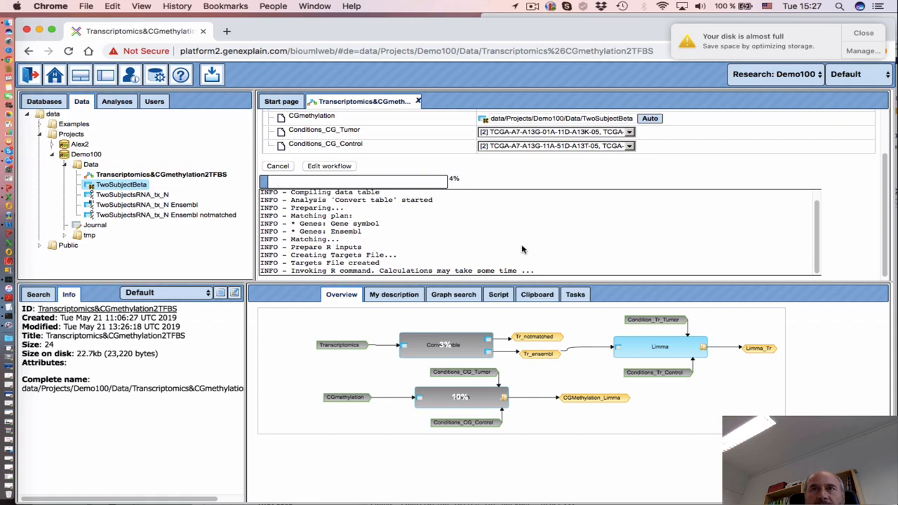
left_click(532, 7)
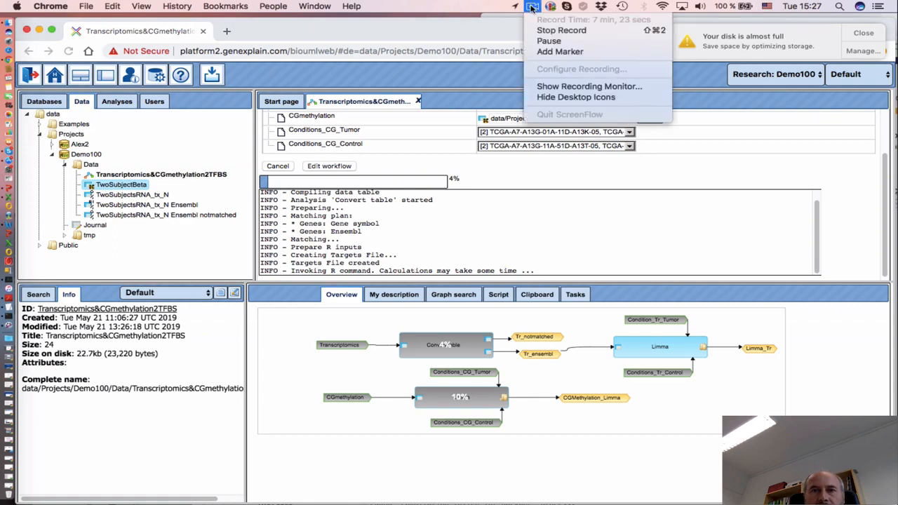
left_click(549, 41)
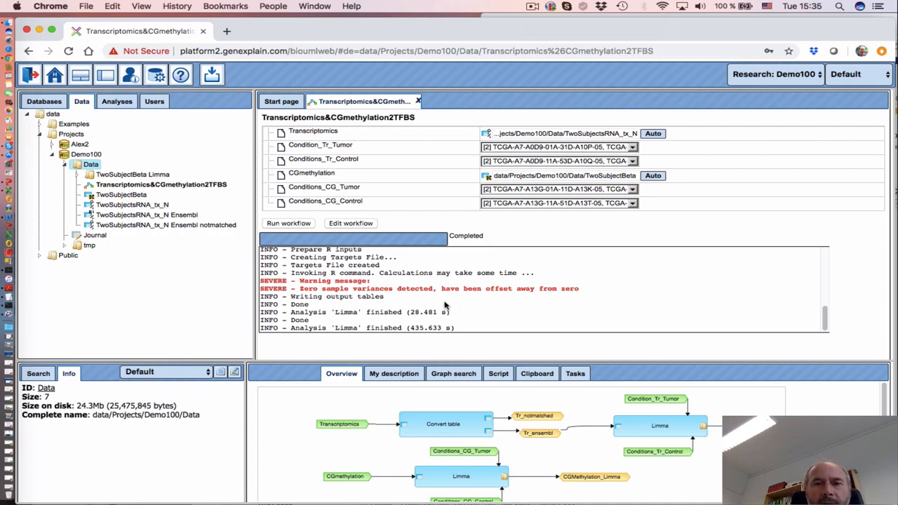
Refresh the Data folder, expand both Limma result folders, and open the RNA Tumor vs. Control table
left_click(65, 165)
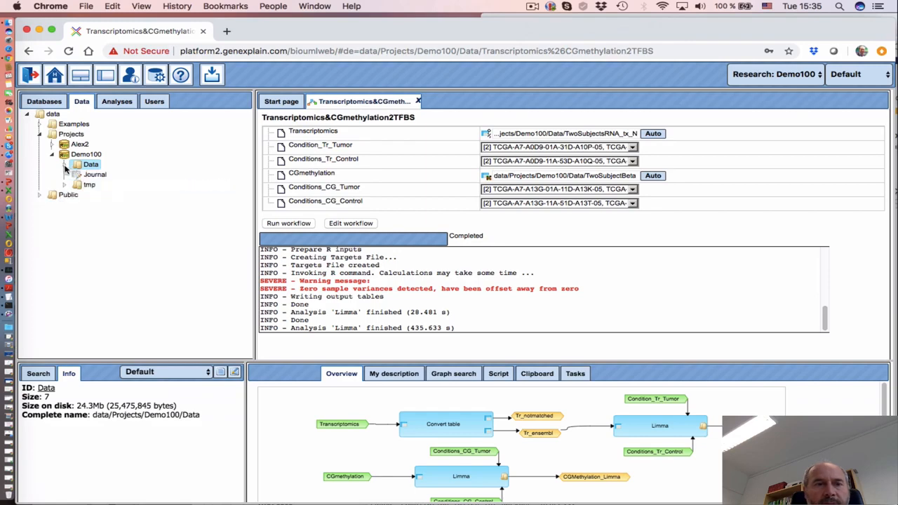
left_click(65, 164)
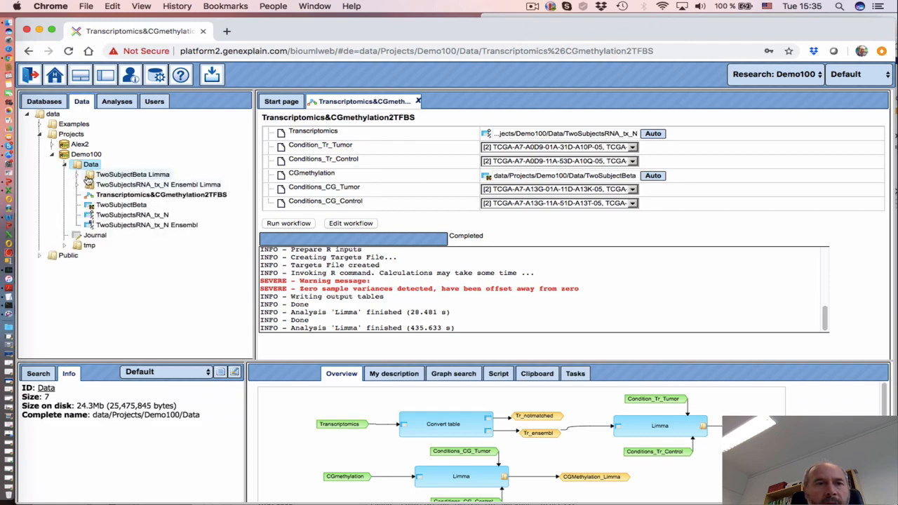
left_click(78, 184)
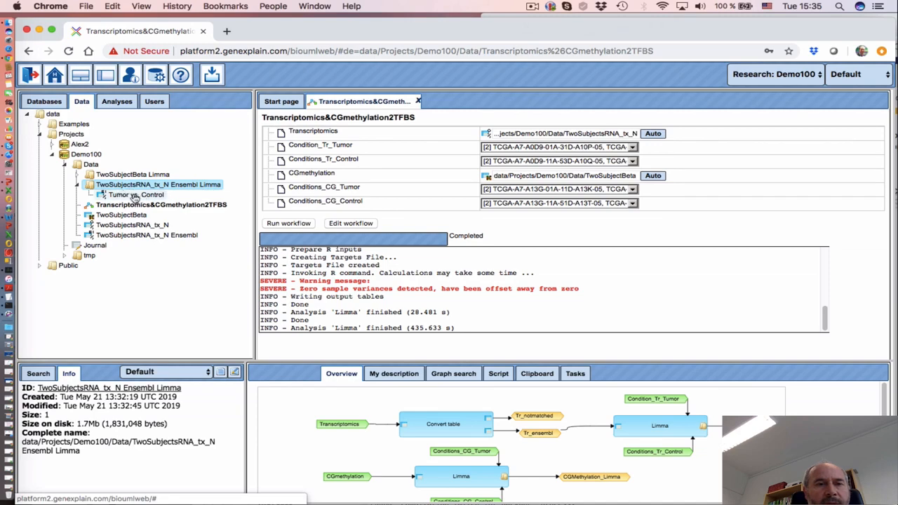
left_click(77, 173)
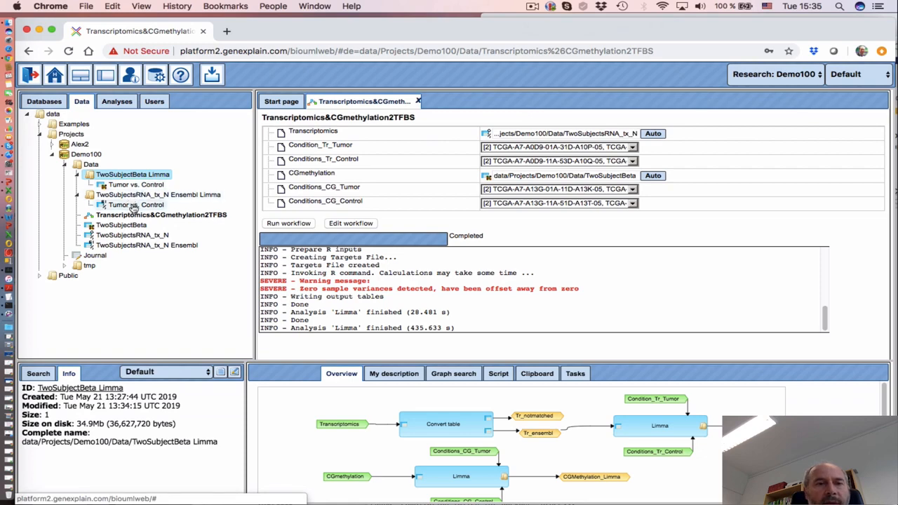
double_click(134, 207)
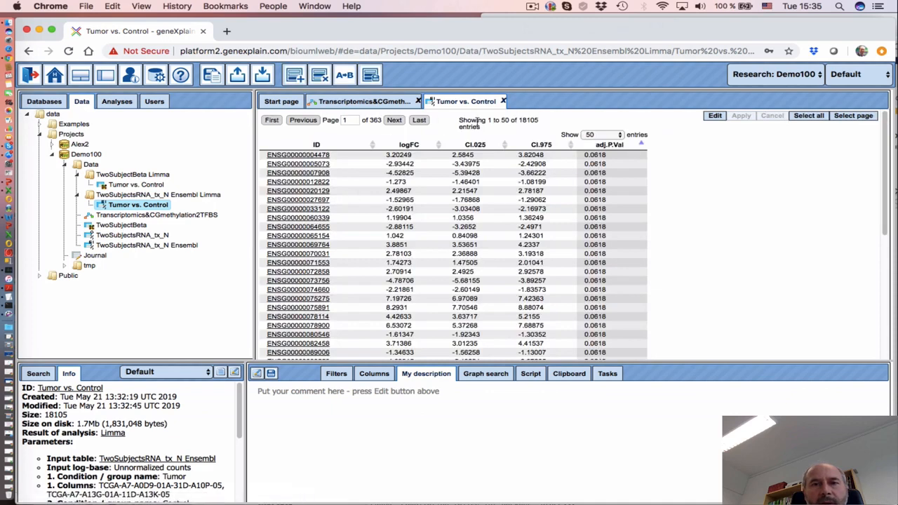
Sort the 18105-row Tumor vs. Control table by logFC both ways and by adj.P.Val
double_click(525, 120)
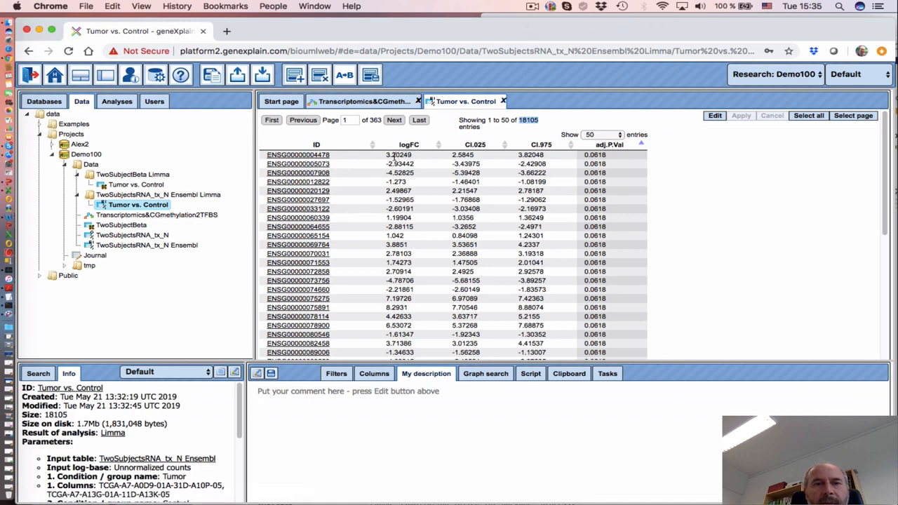
left_click(408, 145)
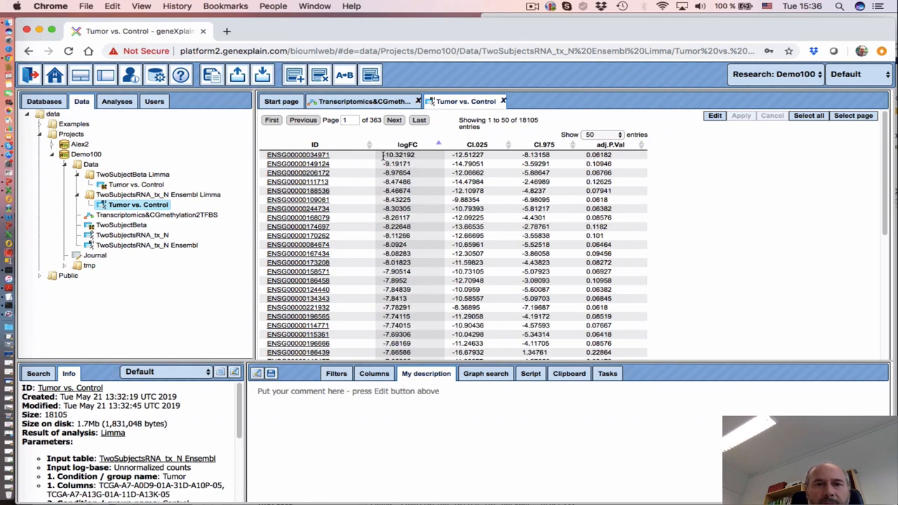
left_click(404, 155)
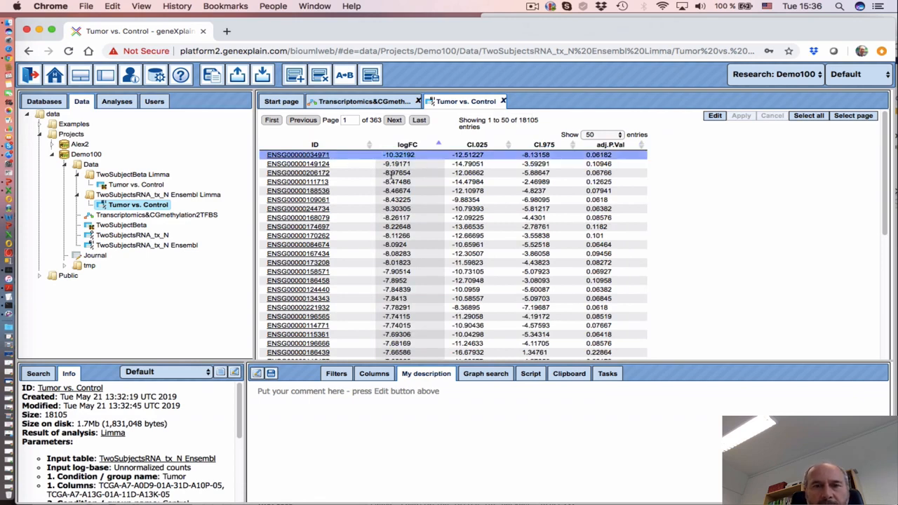
left_click(404, 146)
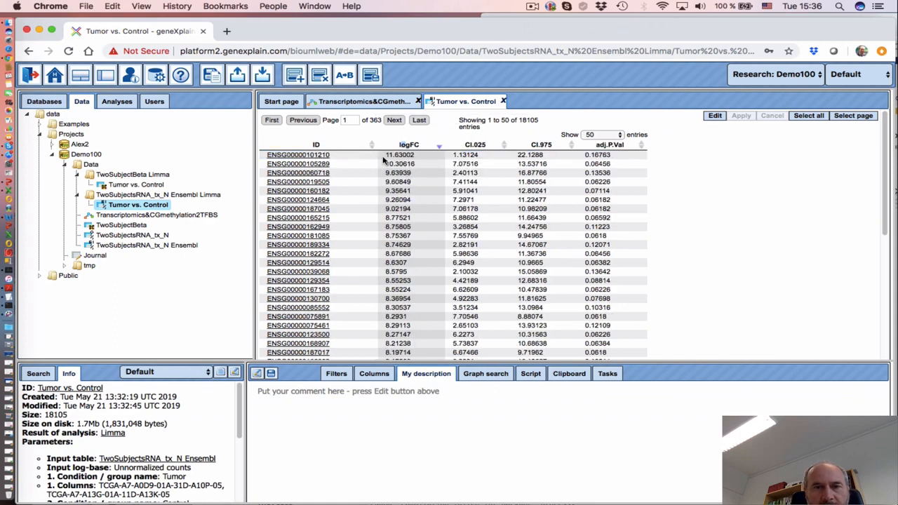
left_click(607, 146)
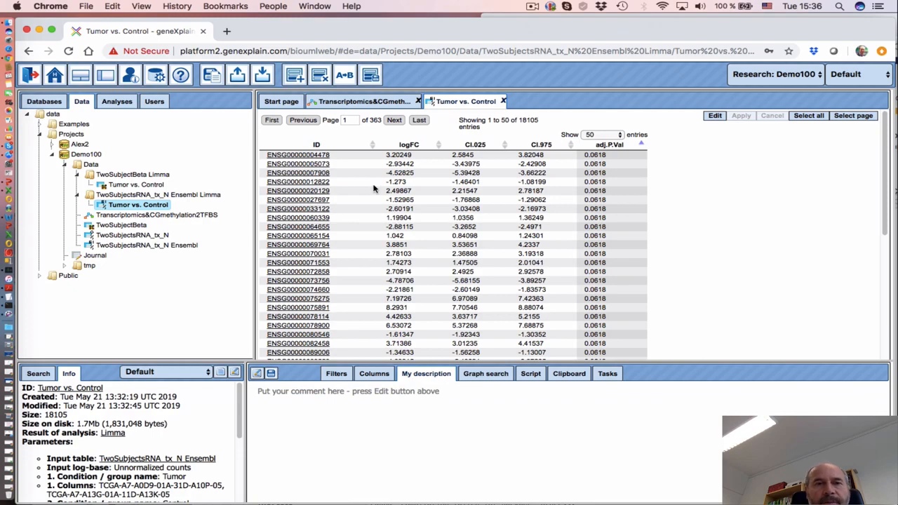
left_click(360, 102)
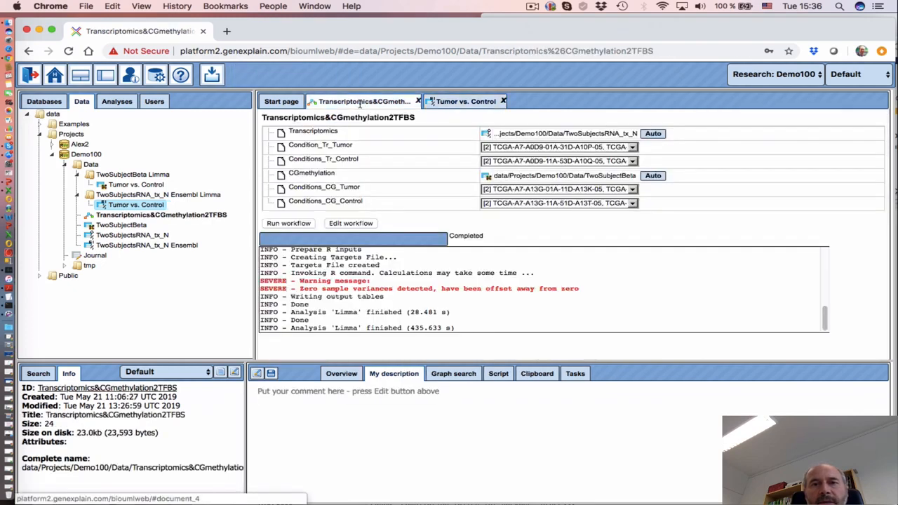
Edit the workflow diagram and inspect the Limma_Tr and CGMethylation_Limma output settings
left_click(351, 223)
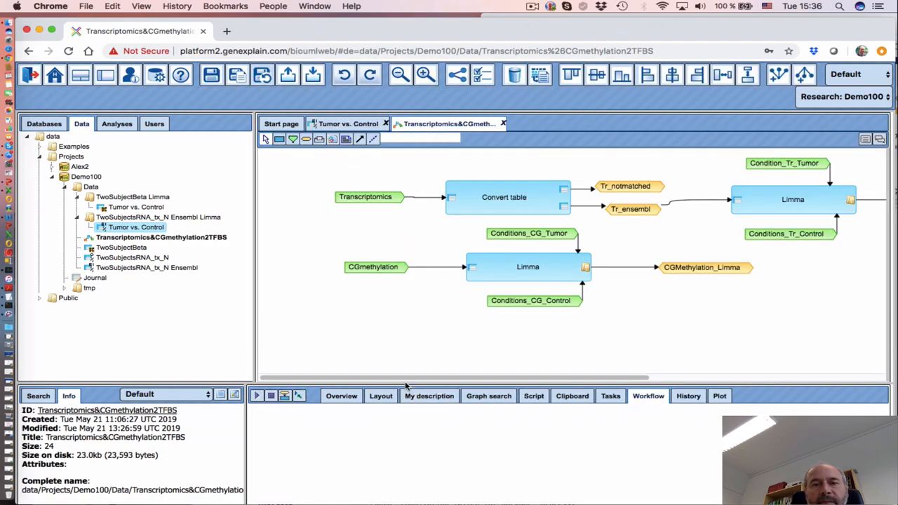
left_click_drag(356, 376, 503, 351)
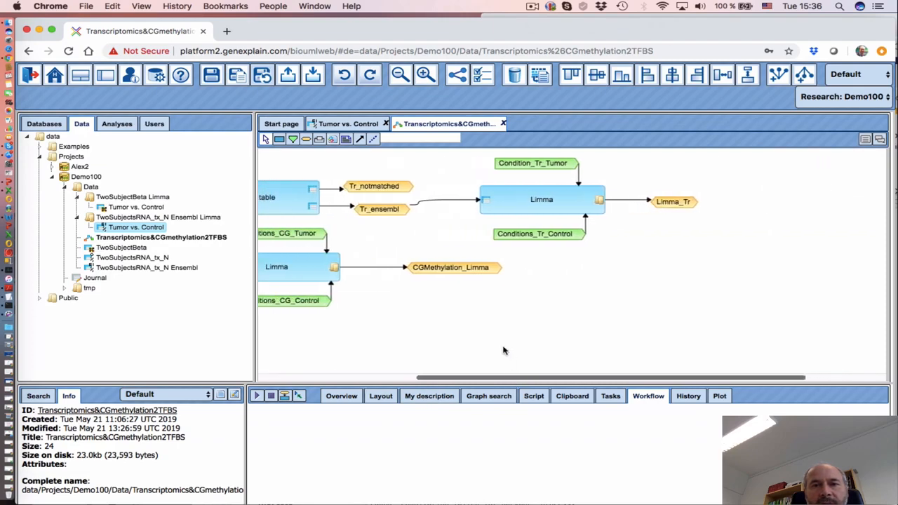
left_click(685, 203)
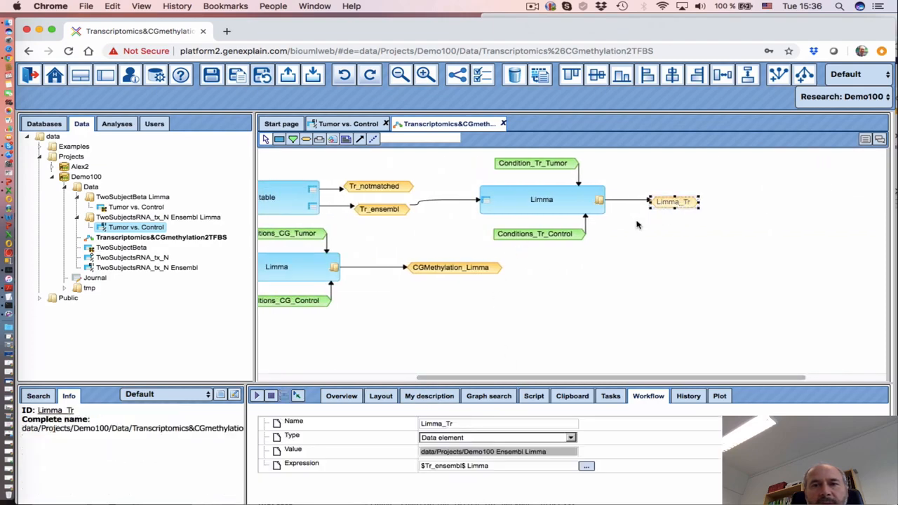
left_click(479, 272)
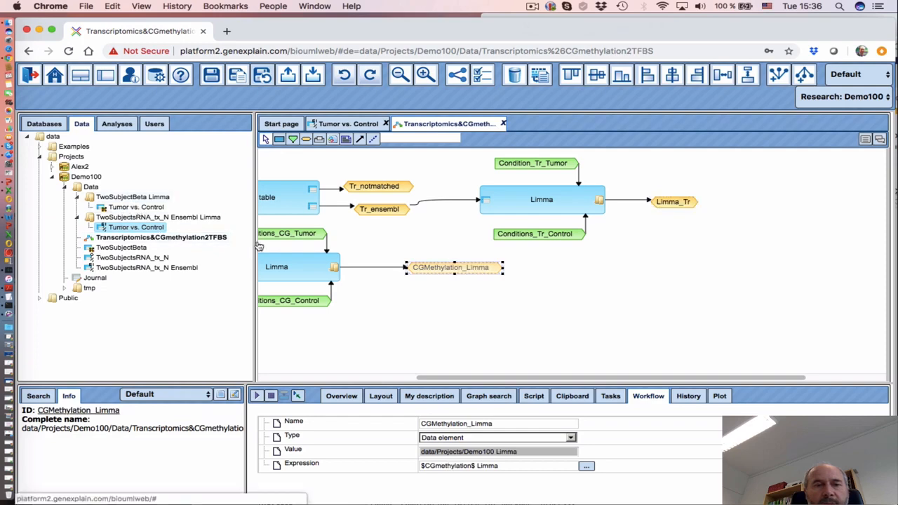
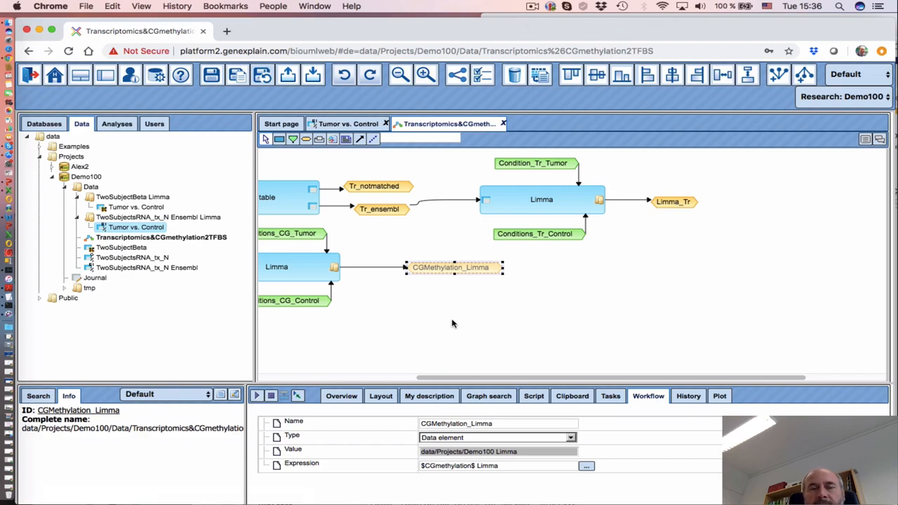
Add a Filter table step from Methods > Data manipulation beside the Limma_Tr node
left_click_drag(525, 381, 581, 381)
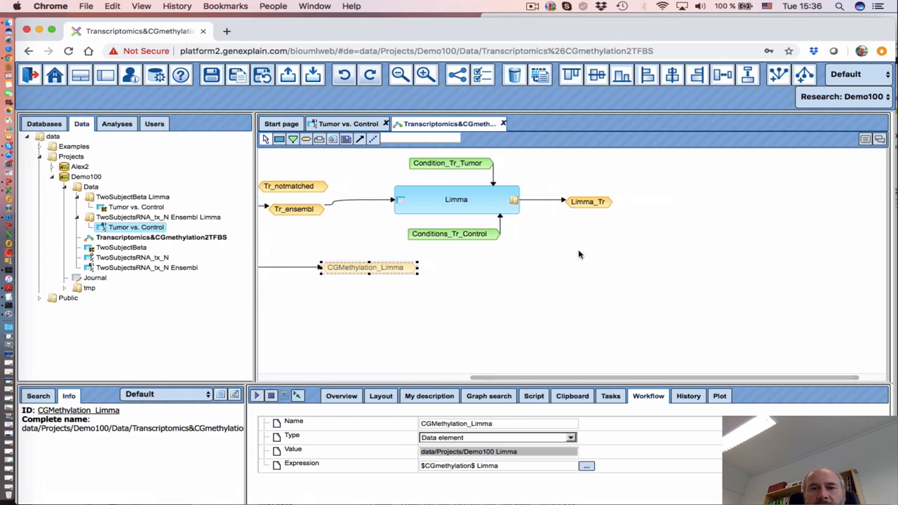
left_click(593, 203)
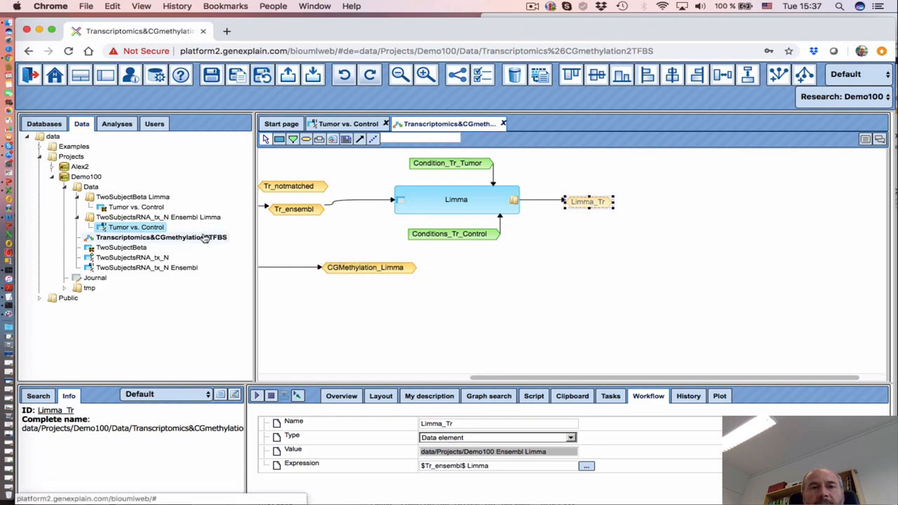
left_click(117, 125)
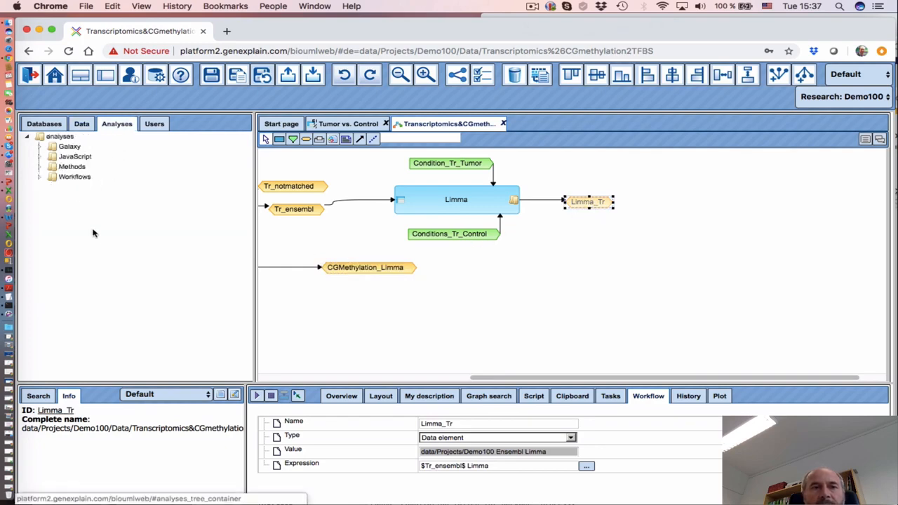
left_click(40, 167)
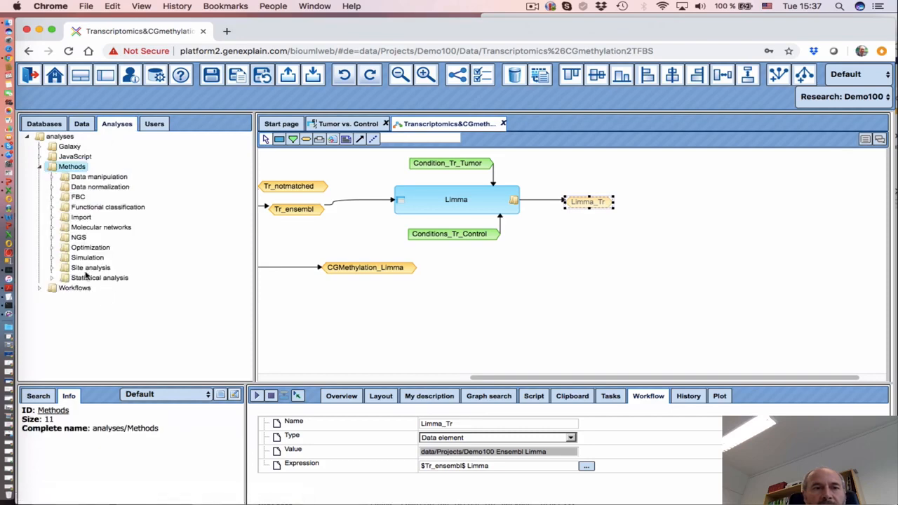
left_click(52, 178)
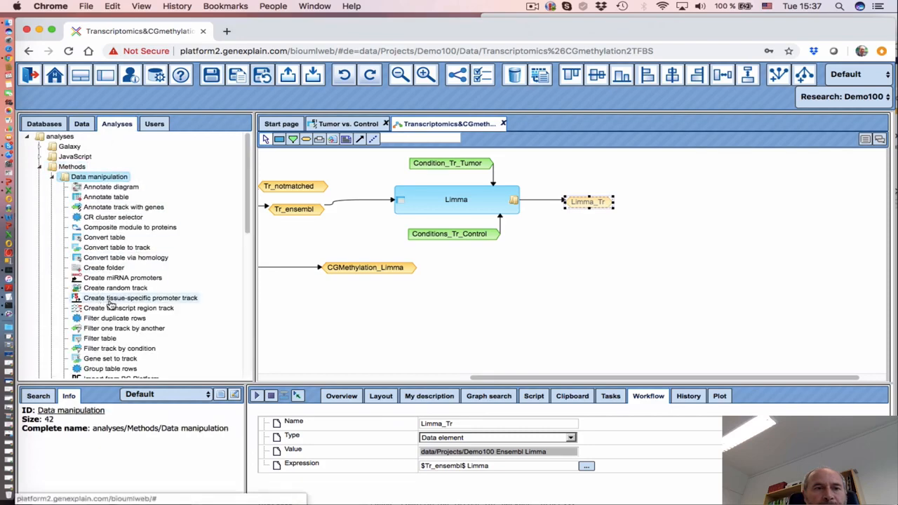
scroll(109, 319, "down", 1)
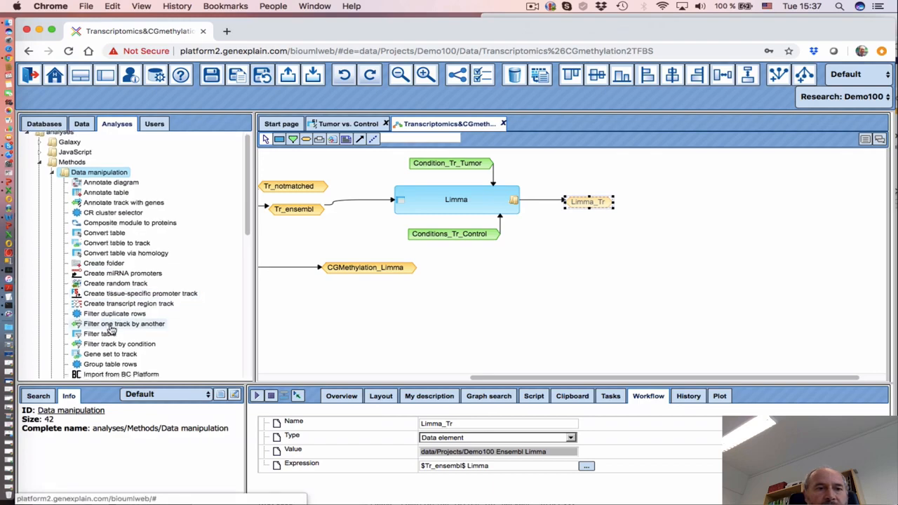
left_click_drag(100, 334, 673, 202)
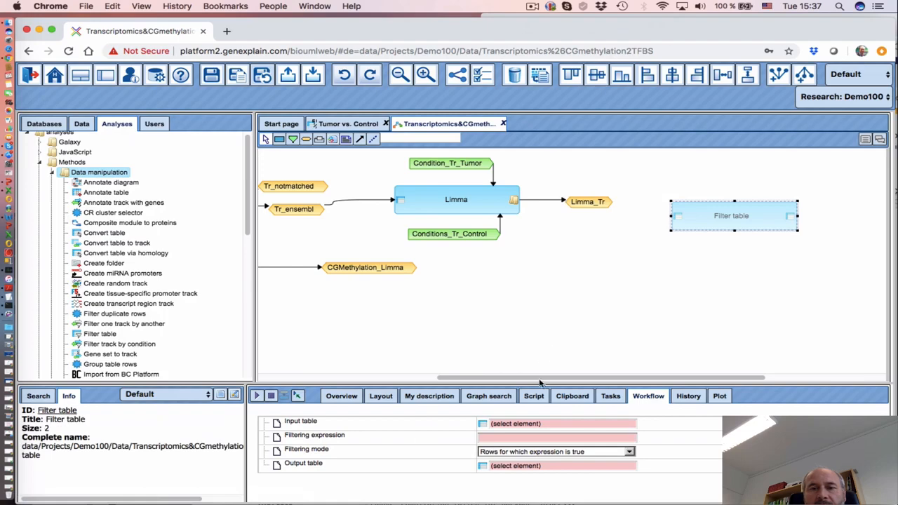
left_click_drag(539, 379, 594, 379)
left_click_drag(602, 216, 582, 203)
Connect Limma_Tr into Filter table's input table, deleting a wrongly drawn connection first
left_click(483, 203)
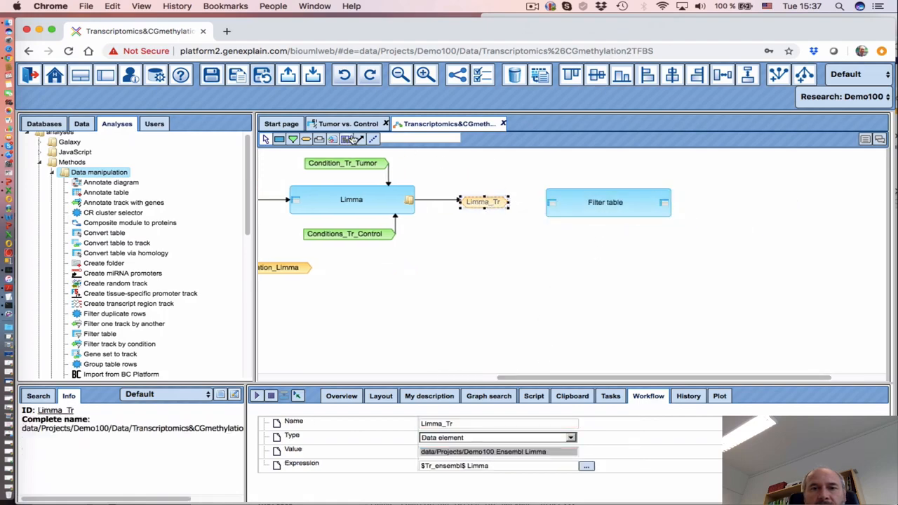
left_click(360, 139)
left_click_drag(551, 210, 358, 140)
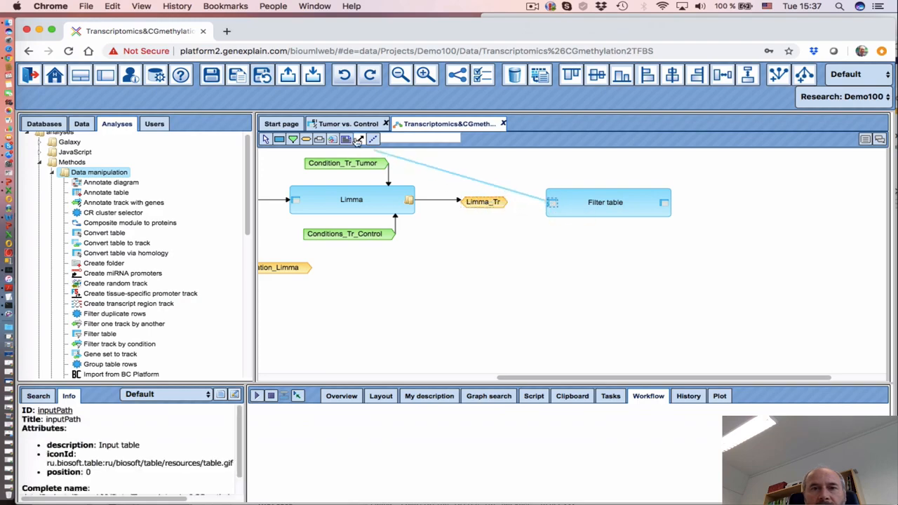
left_click(483, 202)
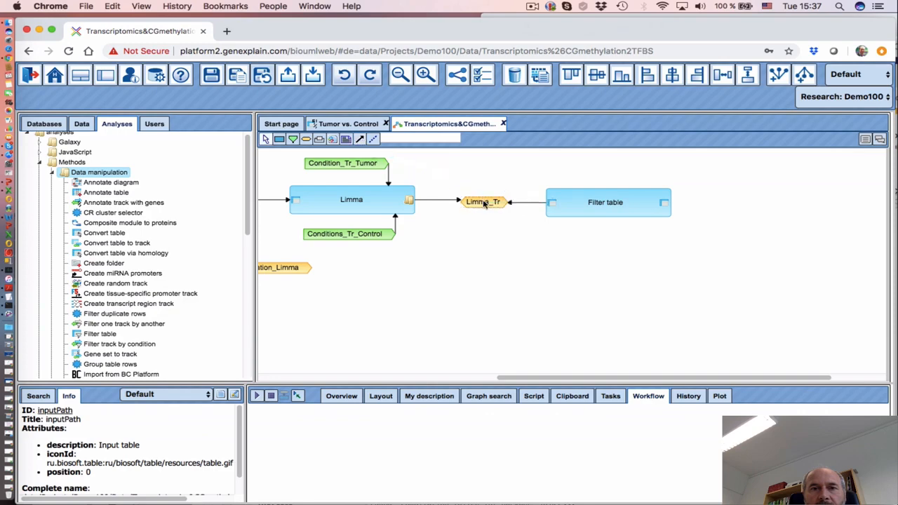
left_click(533, 205)
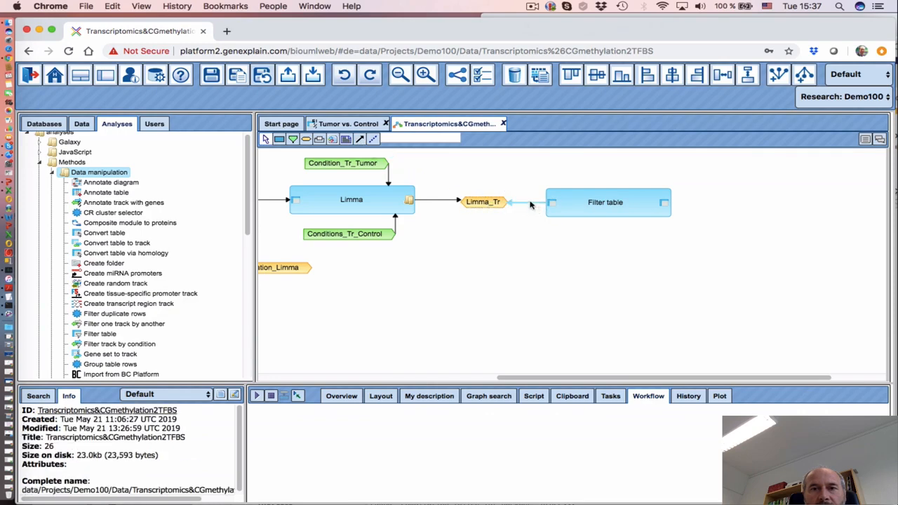
left_click(526, 203)
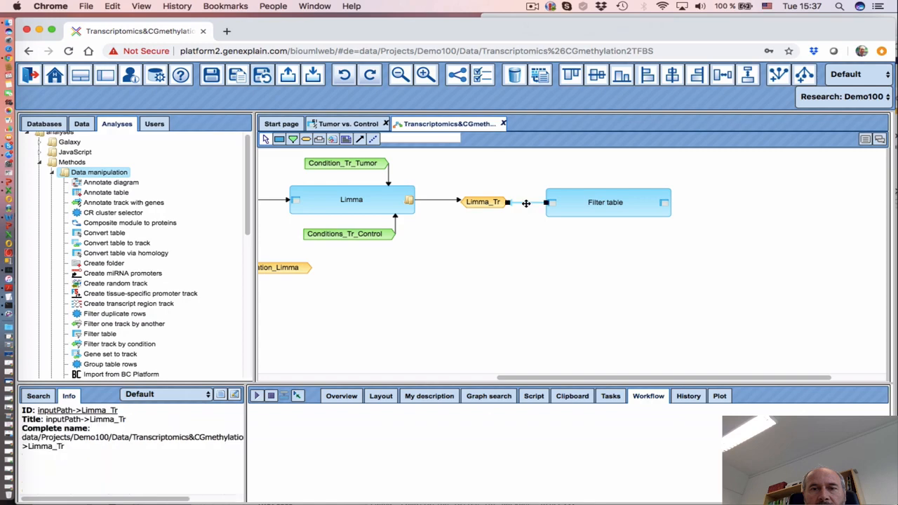
right_click(526, 203)
left_click(539, 238)
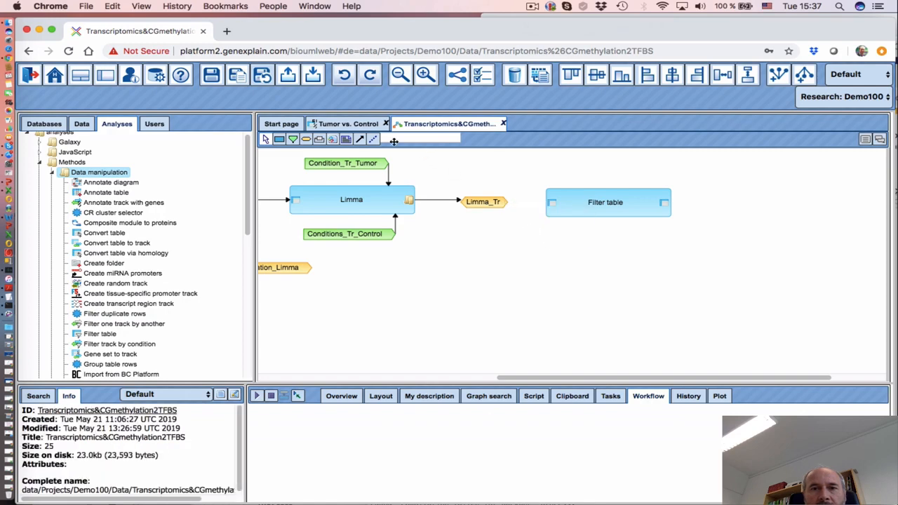
left_click_drag(477, 203, 552, 204)
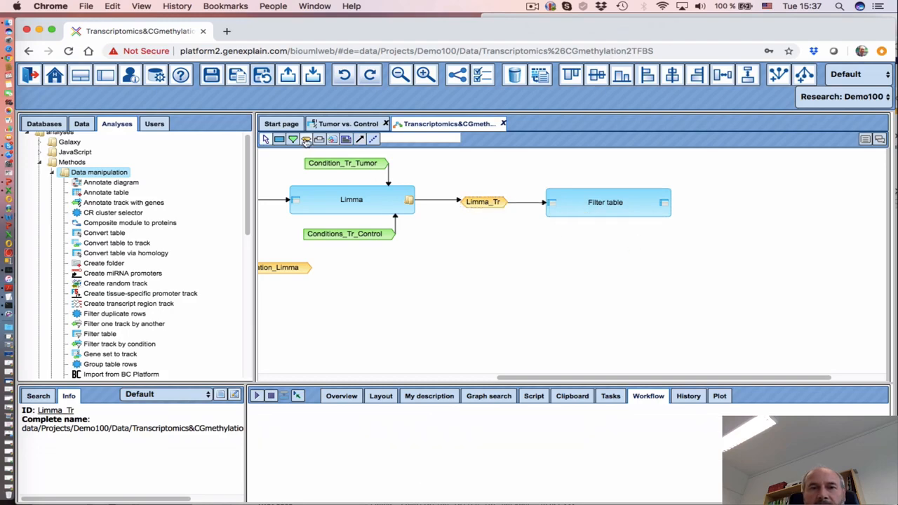
Review the Filter table parameters, then bring up the Tumor vs. Control results table
left_click(586, 207)
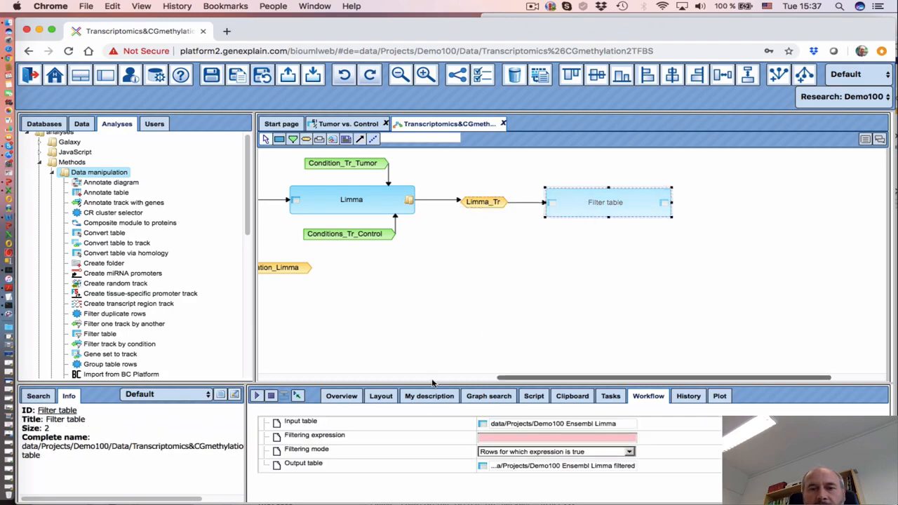
left_click_drag(433, 383, 430, 294)
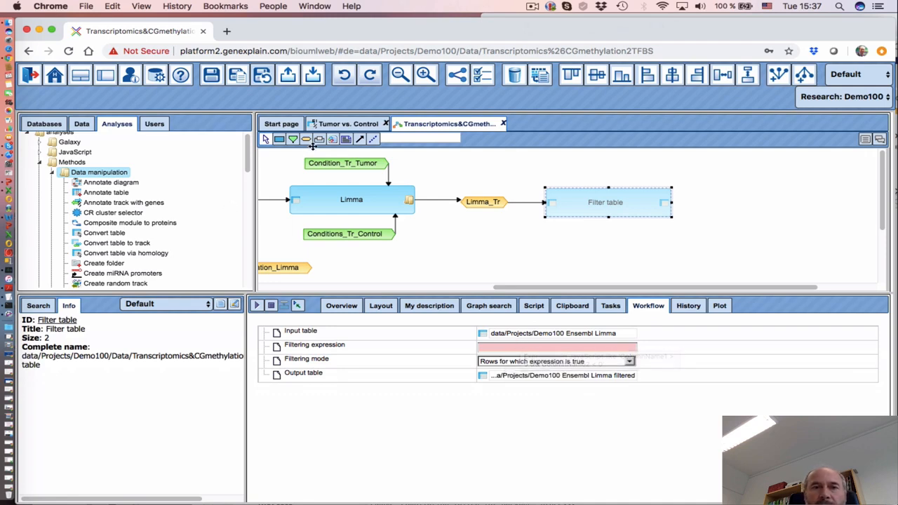
left_click(337, 125)
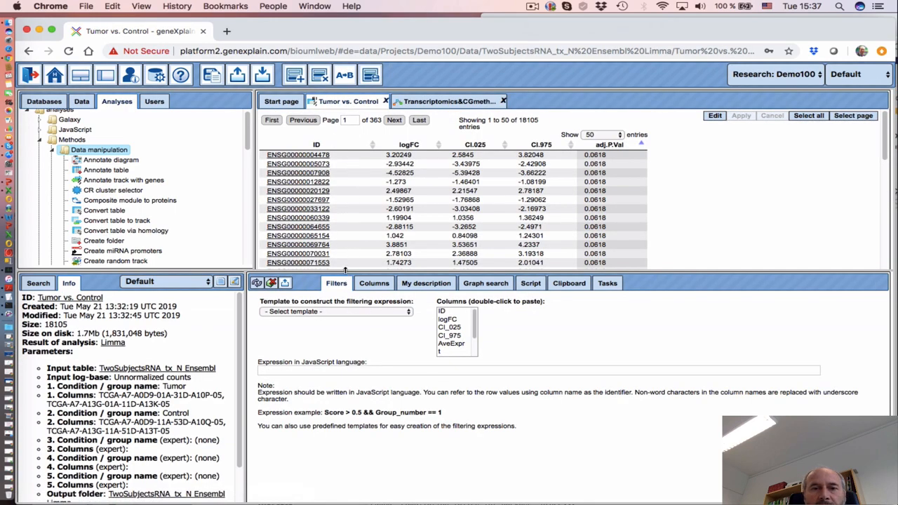
Choose the Above threshold filter template on the logFC column
left_click_drag(344, 270, 344, 301)
left_click(328, 341)
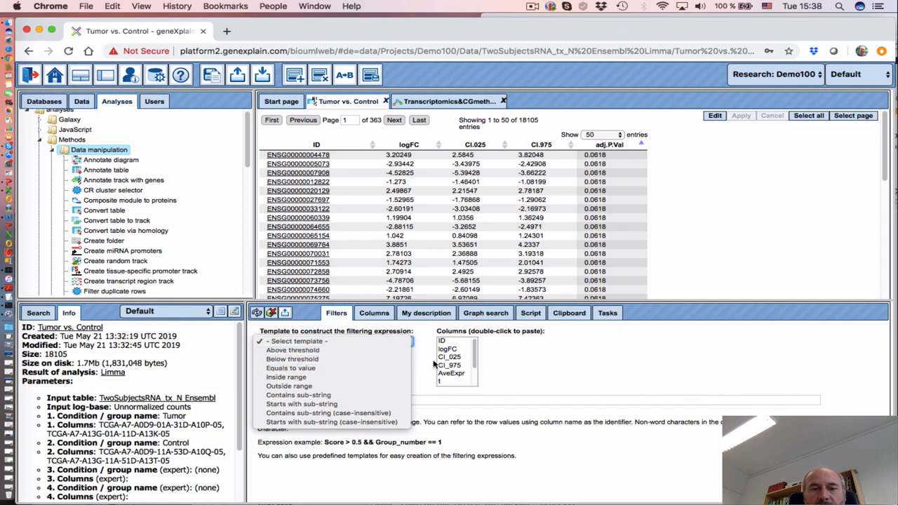
left_click(312, 351)
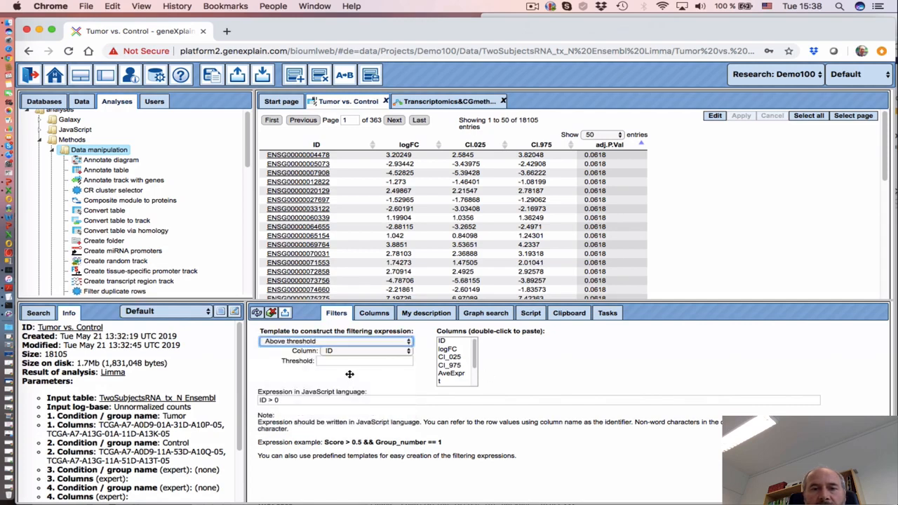
left_click(348, 354)
left_click(336, 368)
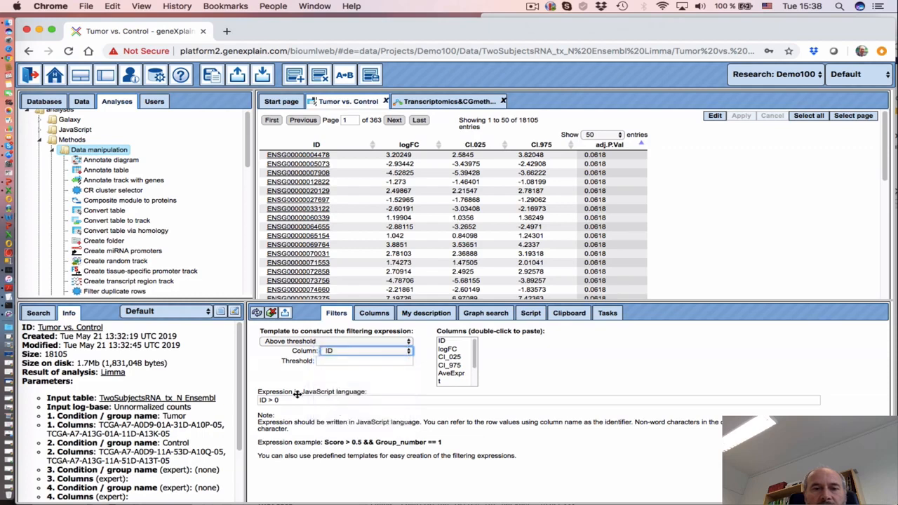
Apply the expression logFC > 0.7 && P_Value<0.05, leaving 1974 rows
left_click(299, 402)
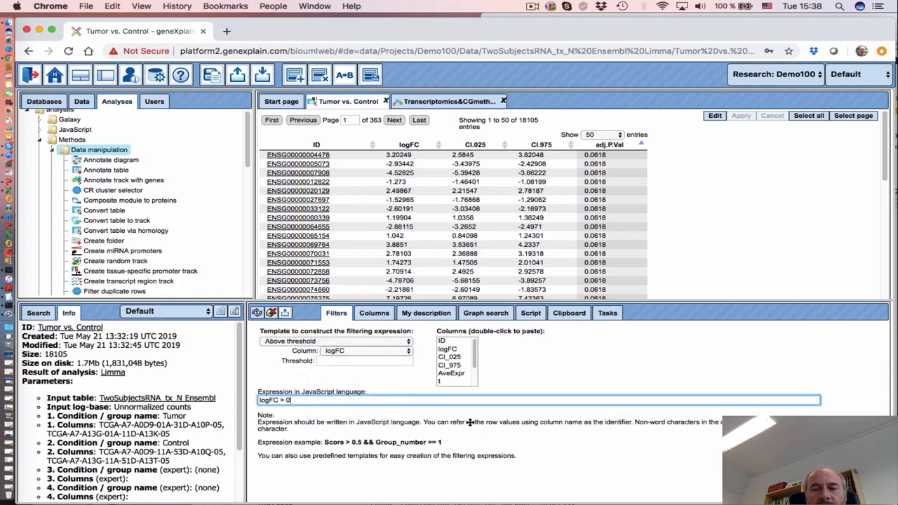
type(".7 &&")
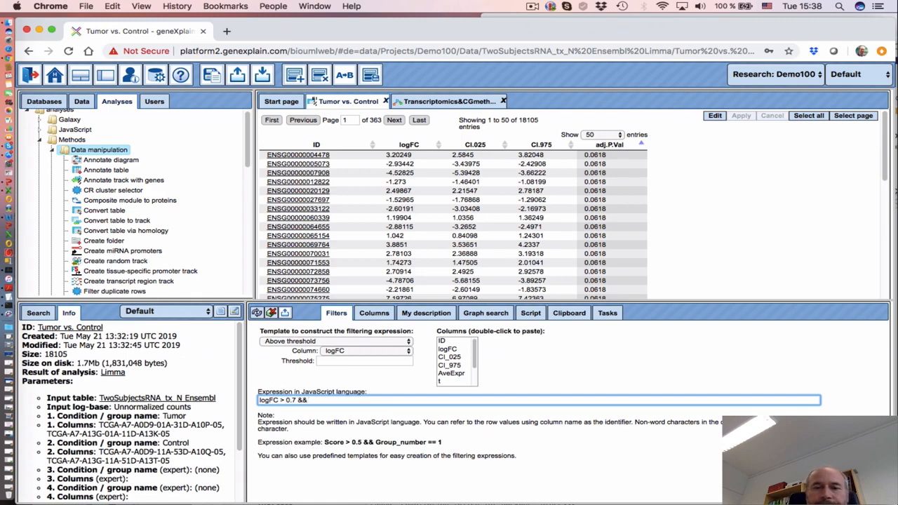
left_click_drag(475, 363, 473, 387)
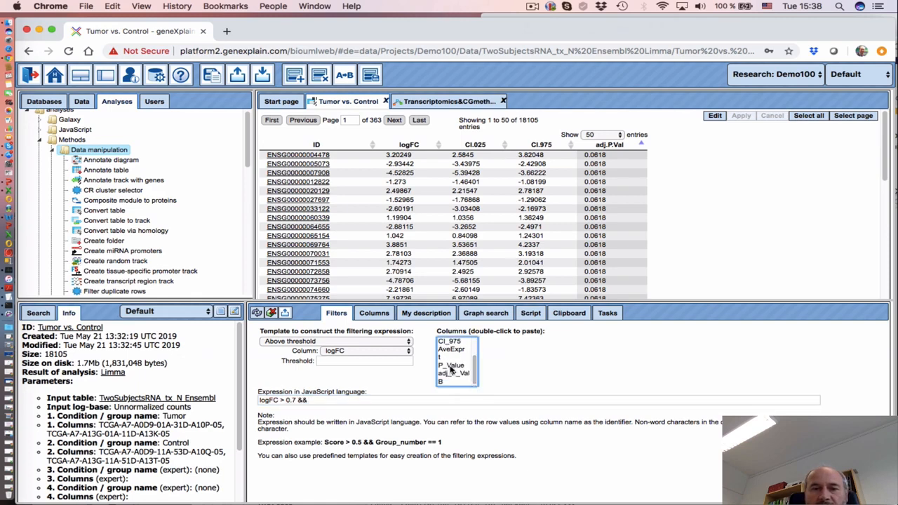
double_click(452, 367)
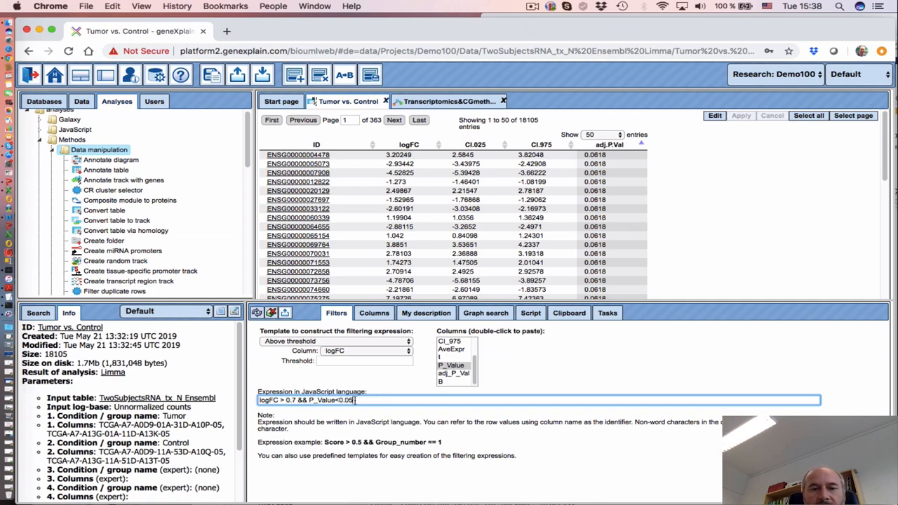
left_click_drag(355, 401, 232, 402)
key("super+c")
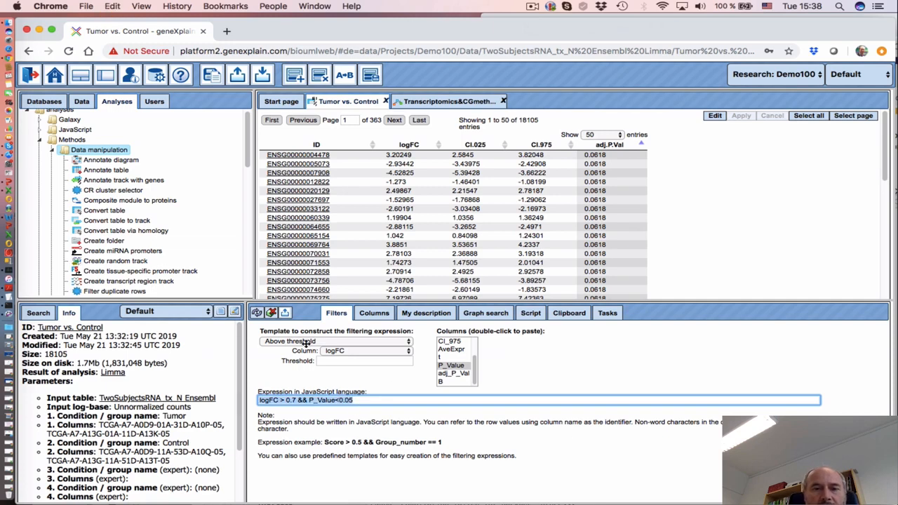
left_click(257, 313)
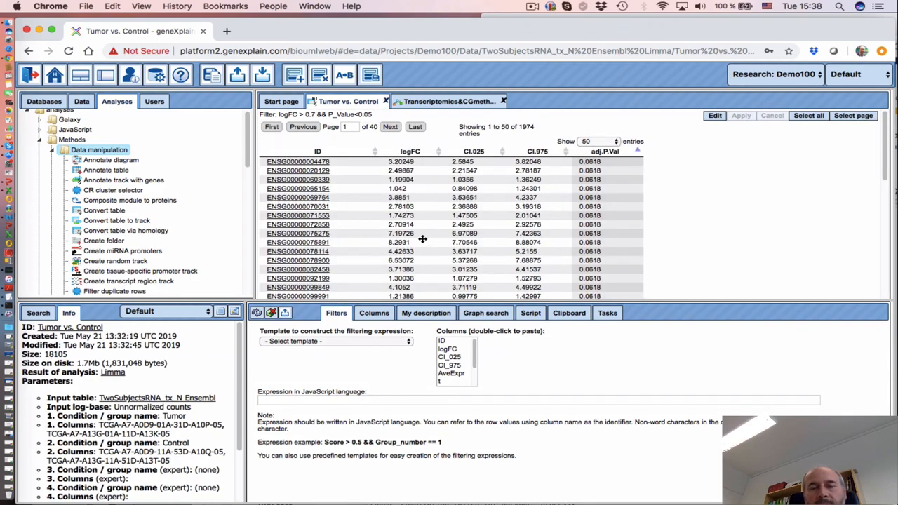
left_click(433, 103)
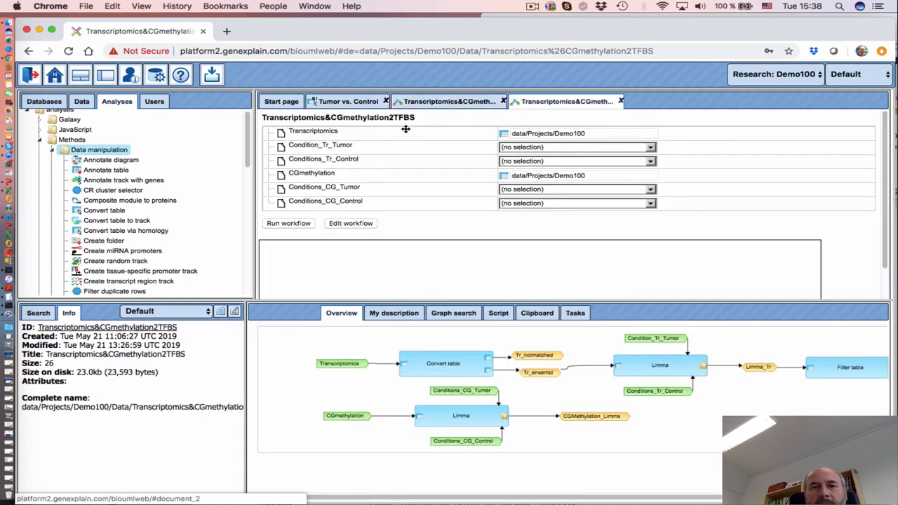
Close the extra run view and place a Filter table analysis on the workflow diagram
left_click(622, 103)
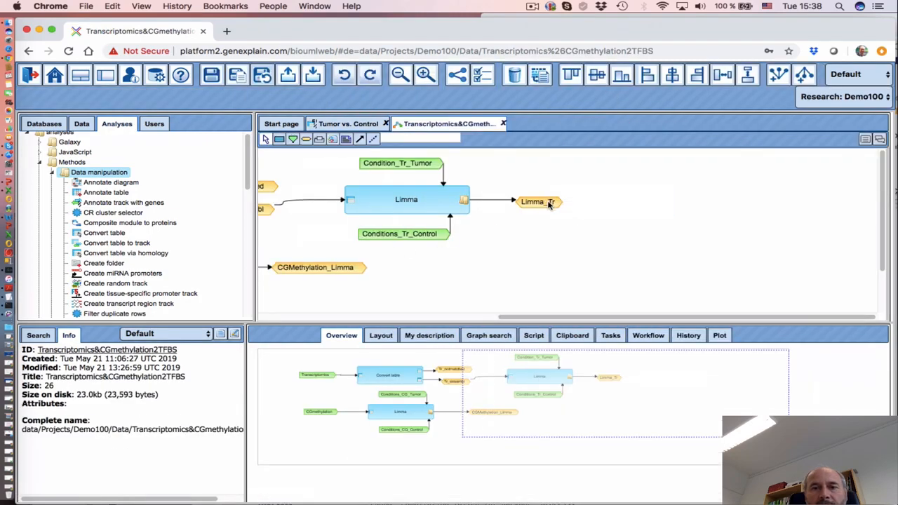
scroll(469, 271, "down", 2)
scroll(472, 275, "down", 2)
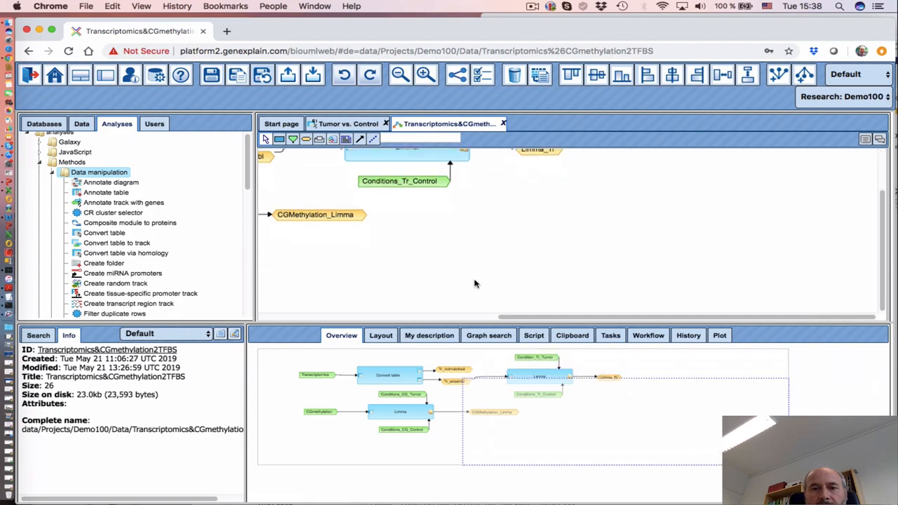
scroll(475, 283, "up", 3)
left_click_drag(508, 317, 654, 328)
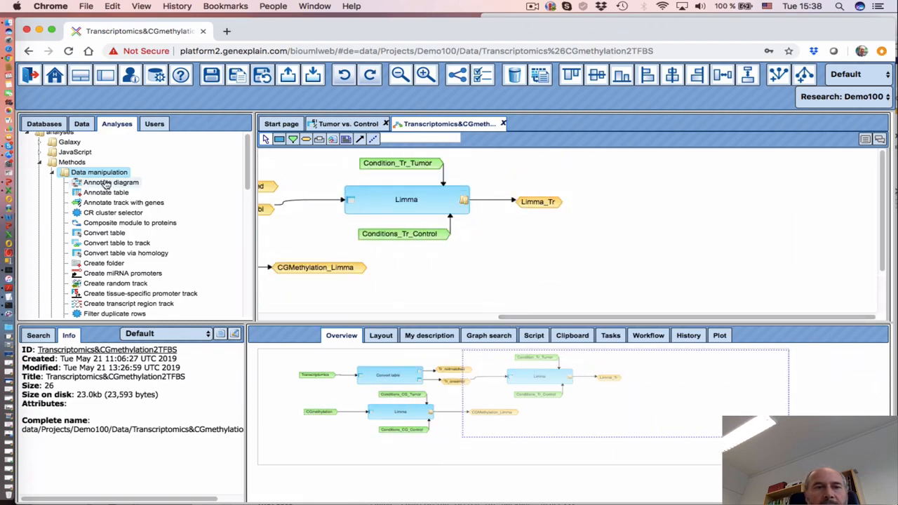
scroll(128, 275, "down", 1)
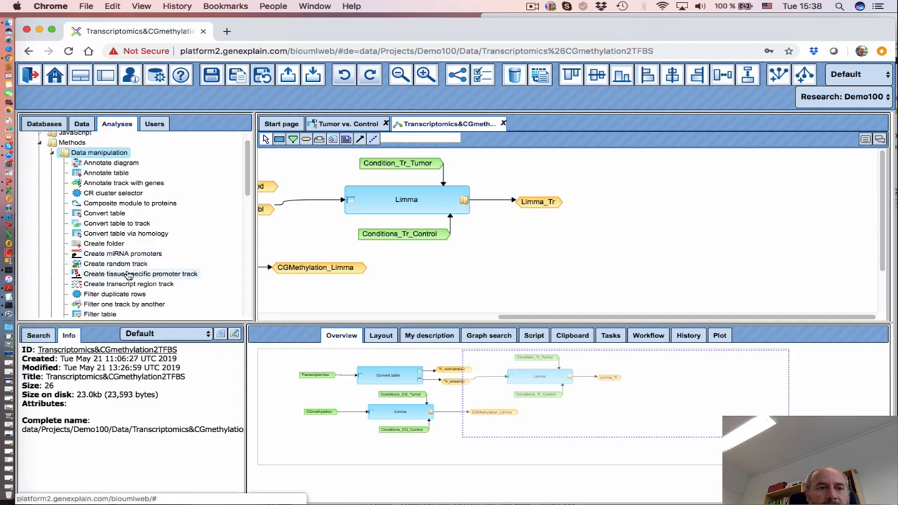
scroll(118, 252, "down", 5)
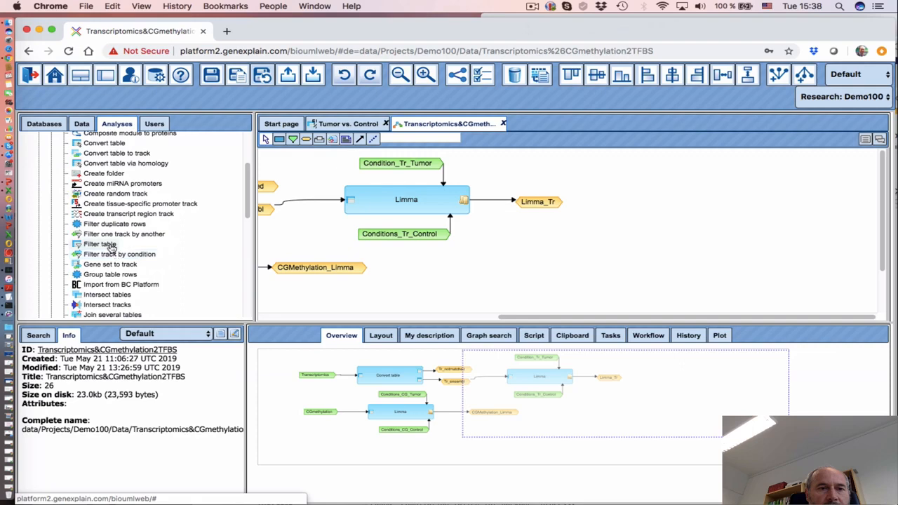
left_click_drag(111, 246, 657, 199)
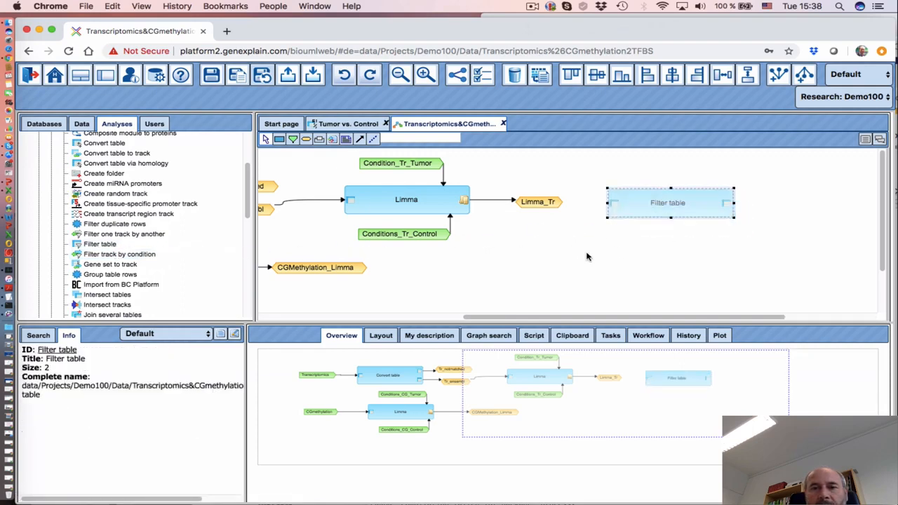
Link Limma_Tr to Filter table's input table and show its parameters
left_click(361, 140)
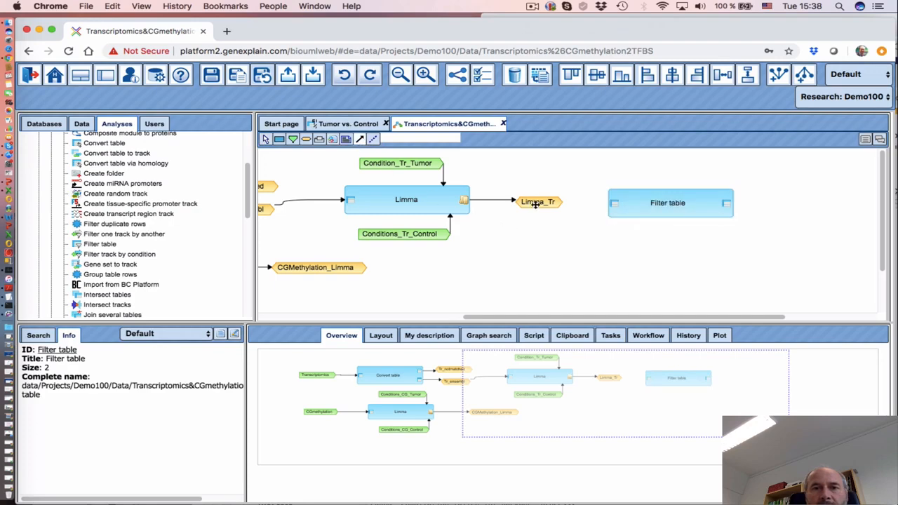
left_click_drag(536, 203, 614, 204)
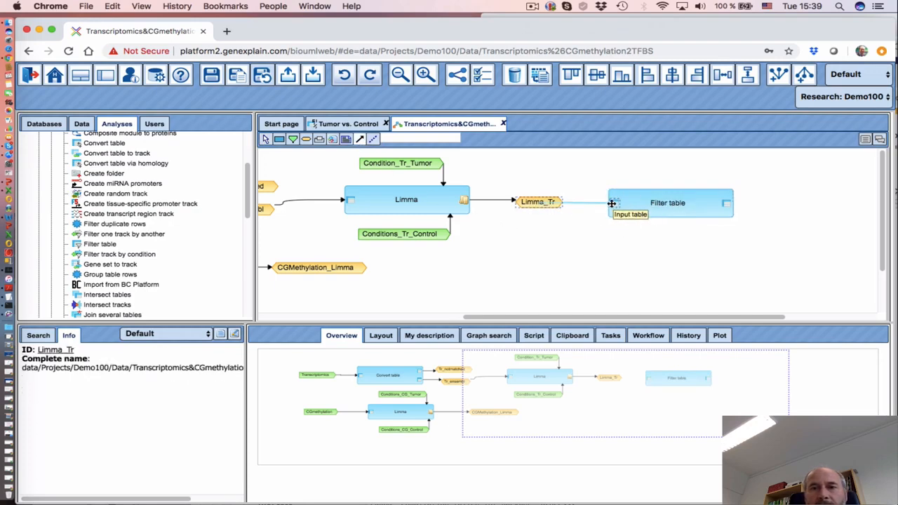
left_click(616, 205)
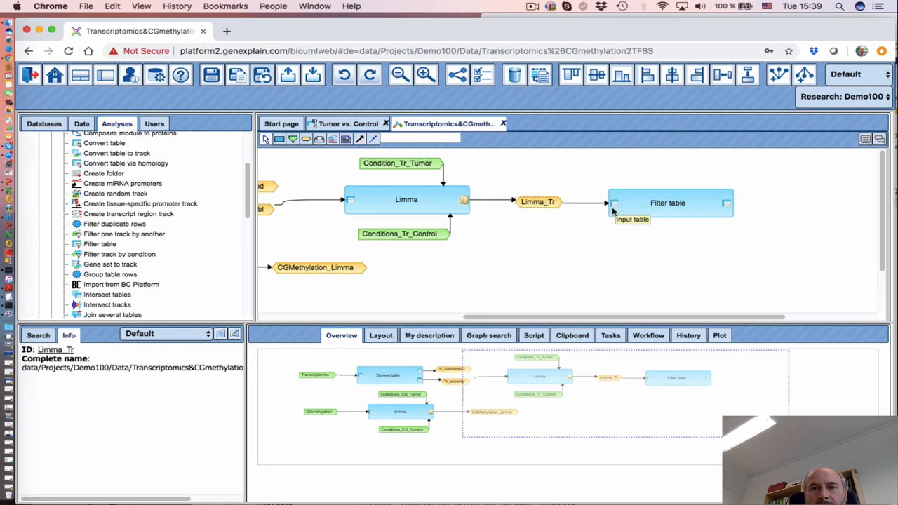
left_click(660, 203)
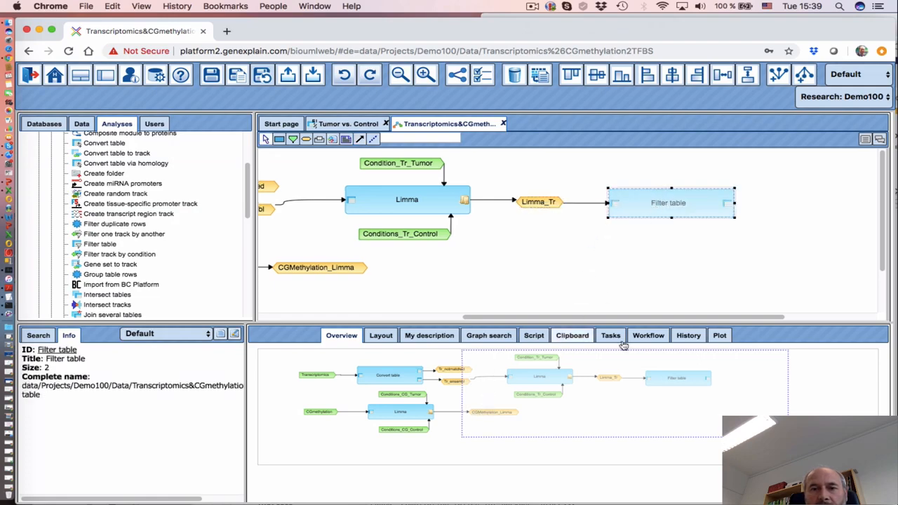
left_click(648, 335)
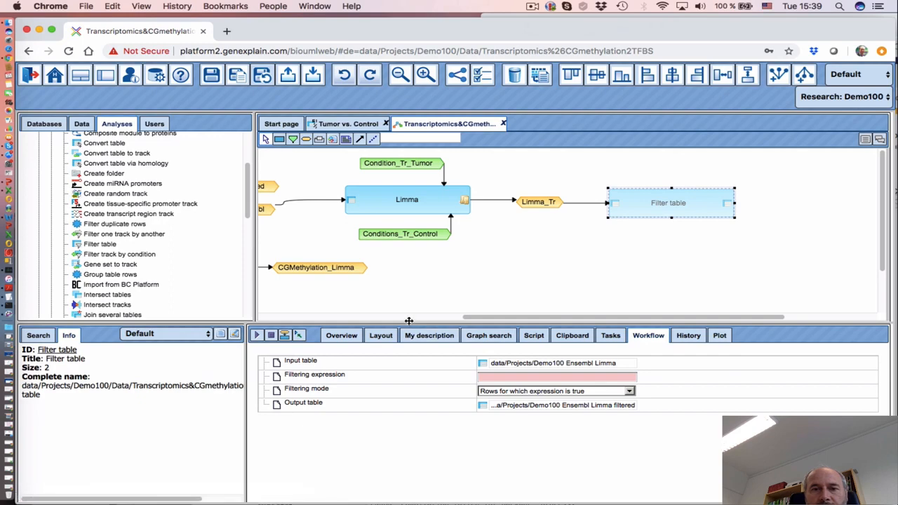
Paste logFC > 0.7 && P_Value<0.05 into the Filter table's Filtering expression field
left_click(489, 376)
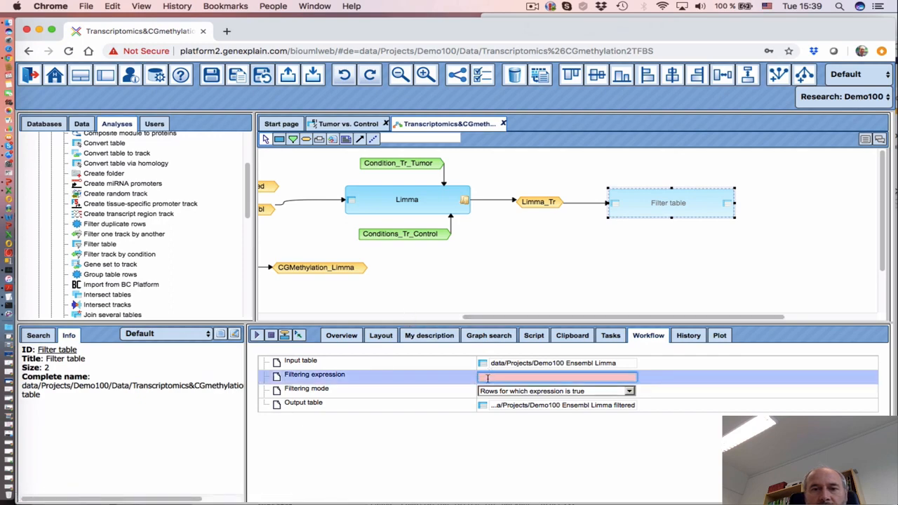
key("super+v")
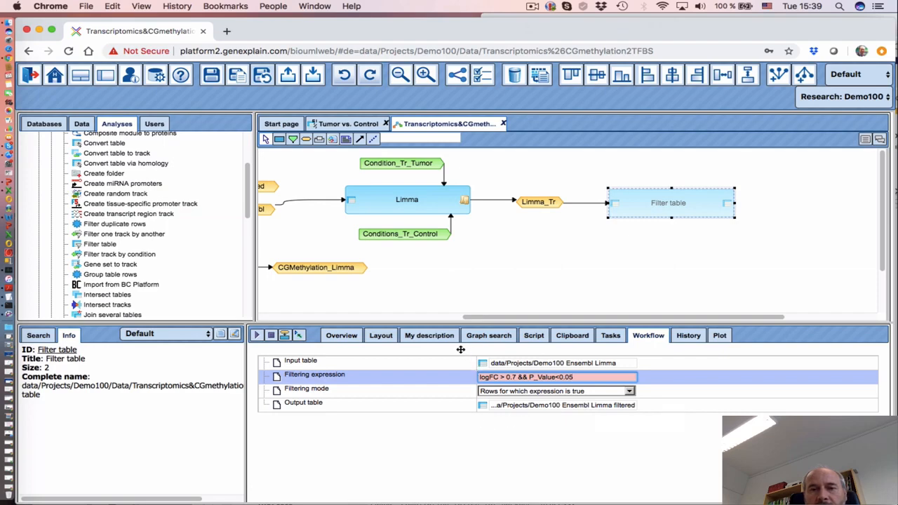
left_click(483, 262)
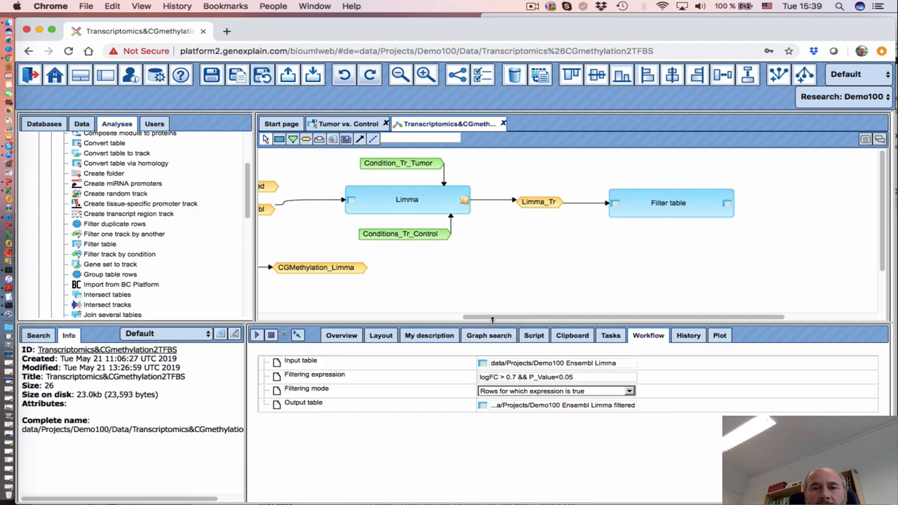
scroll(435, 267, "right", 5)
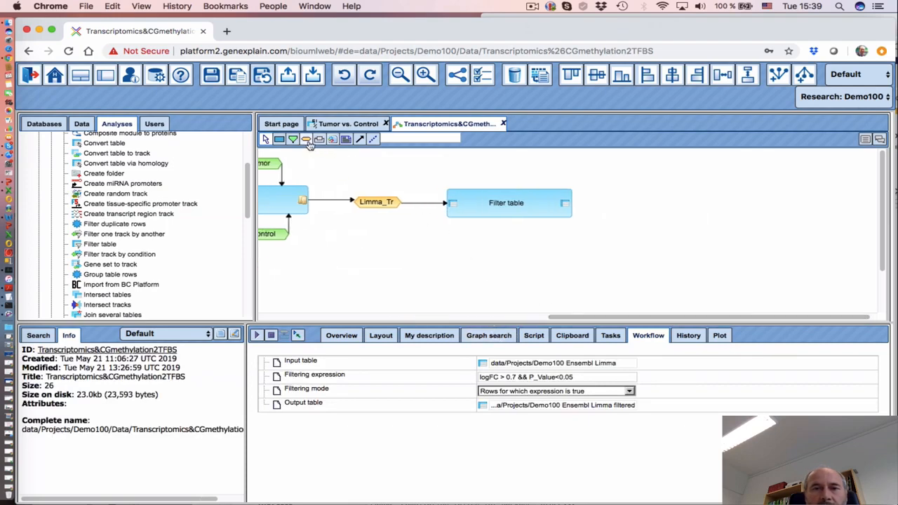
Create a new workflow variable named Tr_UP of type Data element
left_click(609, 204)
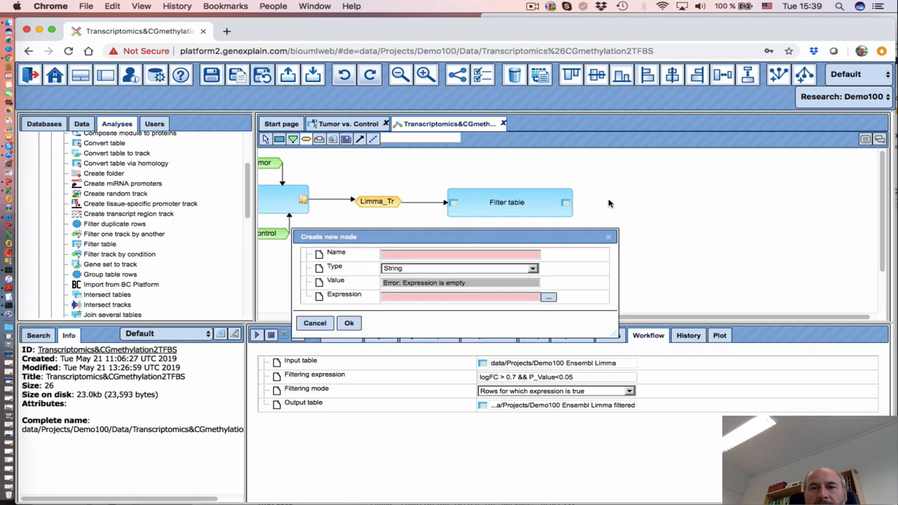
left_click(396, 255)
type("Tr_UP")
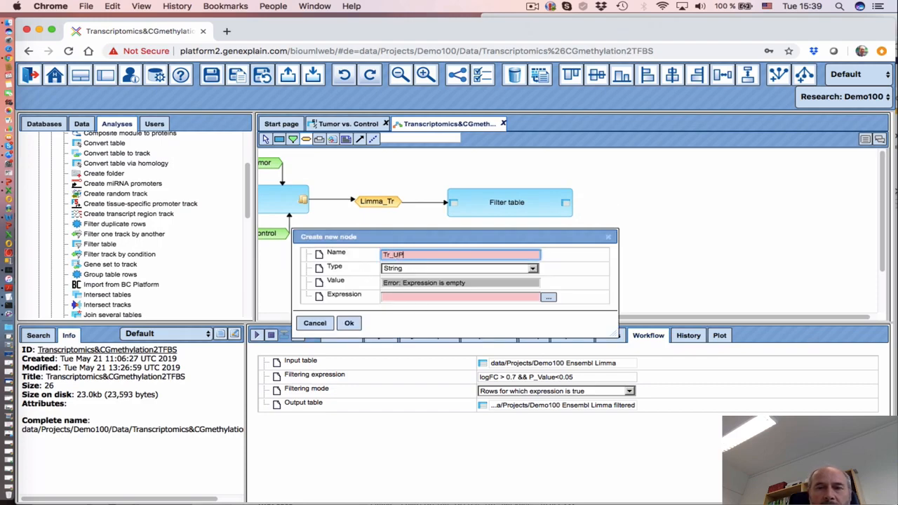
left_click(425, 271)
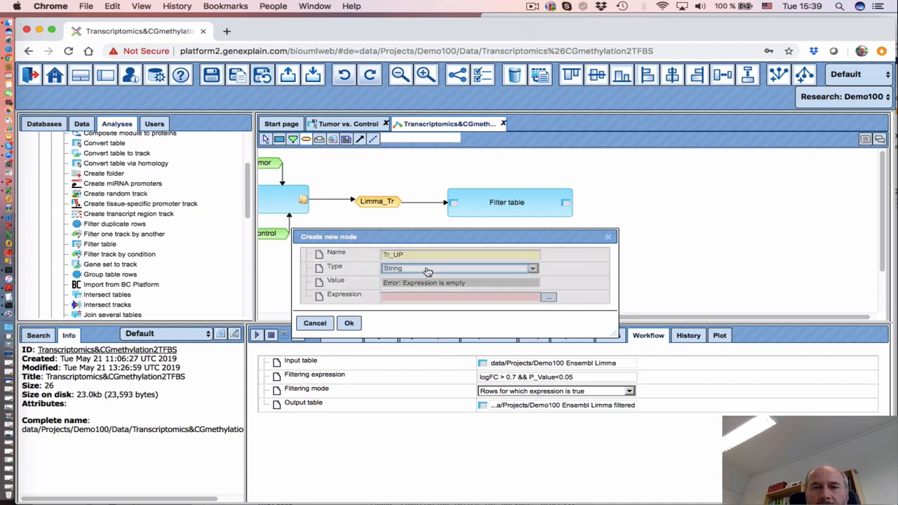
left_click(428, 272)
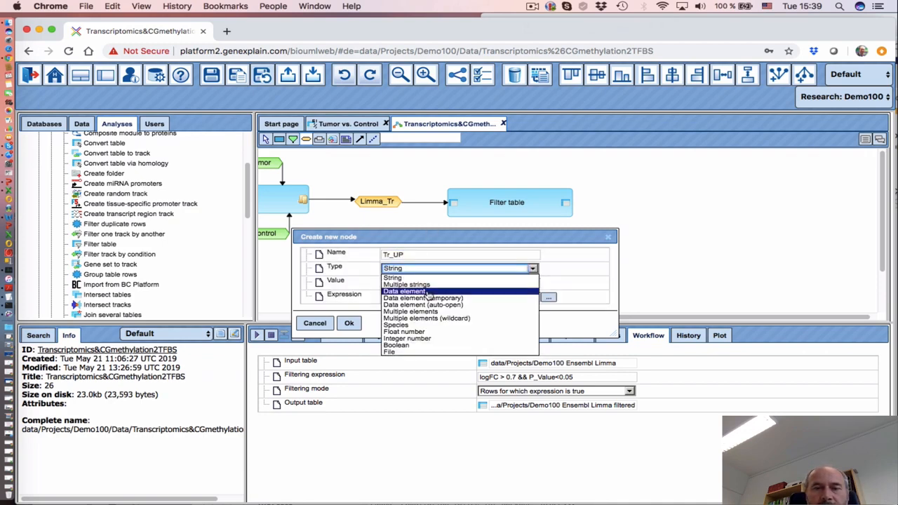
left_click(428, 291)
Set the Tr_UP expression to $Limma_Tr$ UP and confirm the node
left_click(550, 299)
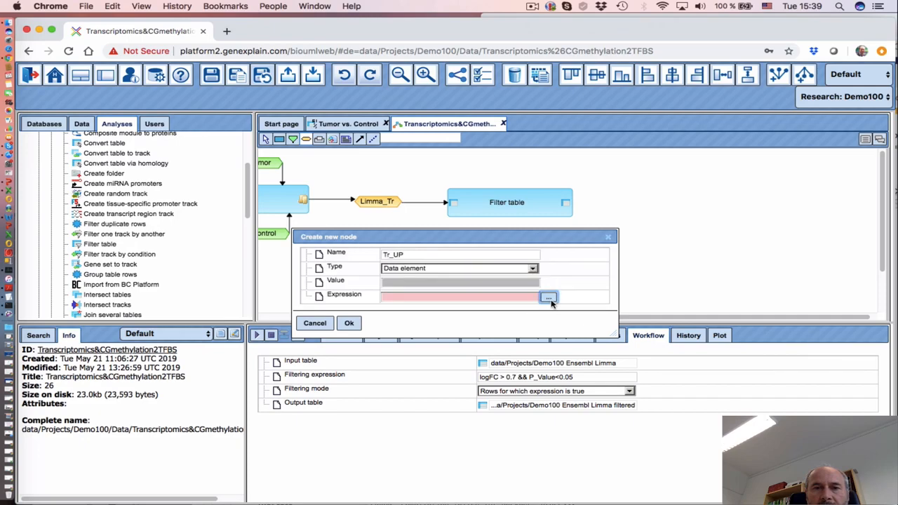
left_click_drag(411, 164, 443, 212)
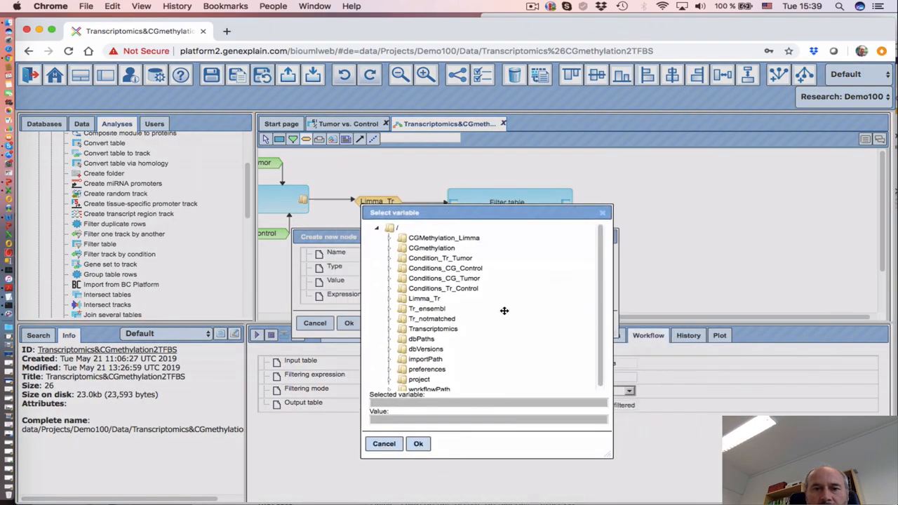
left_click(428, 302)
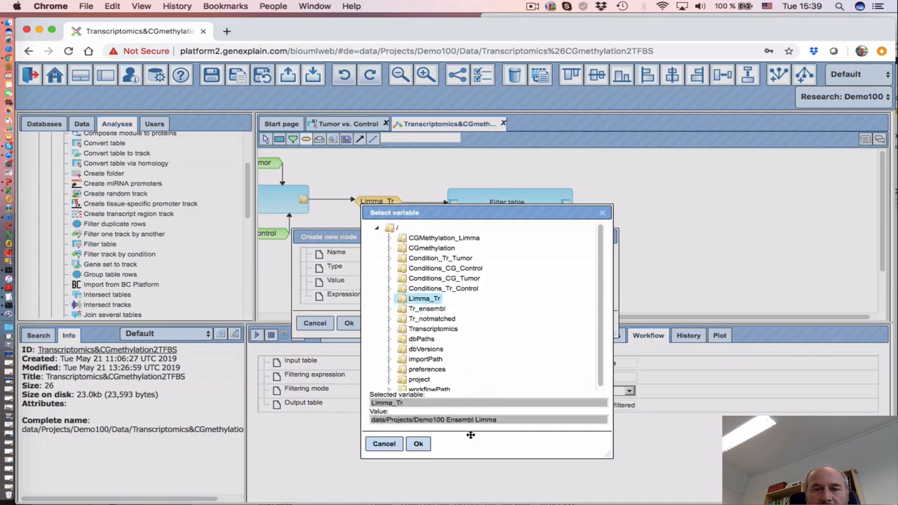
left_click(419, 445)
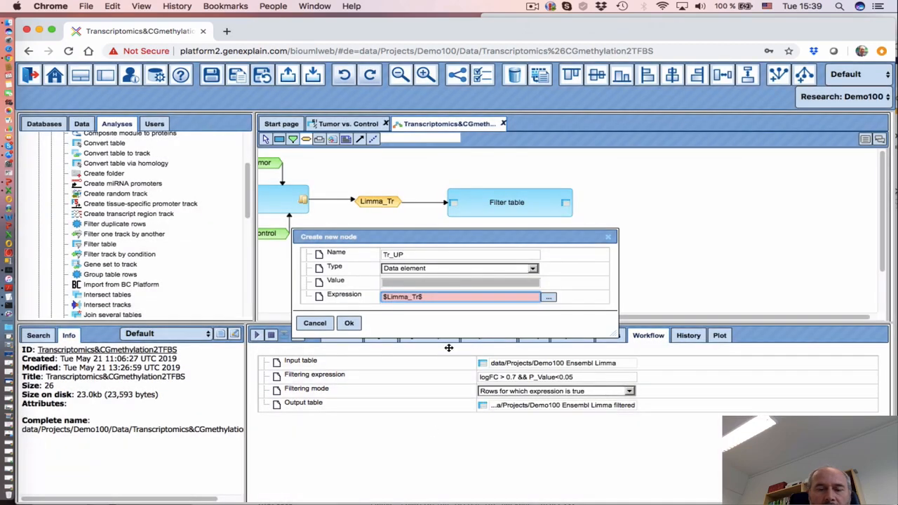
type("UP")
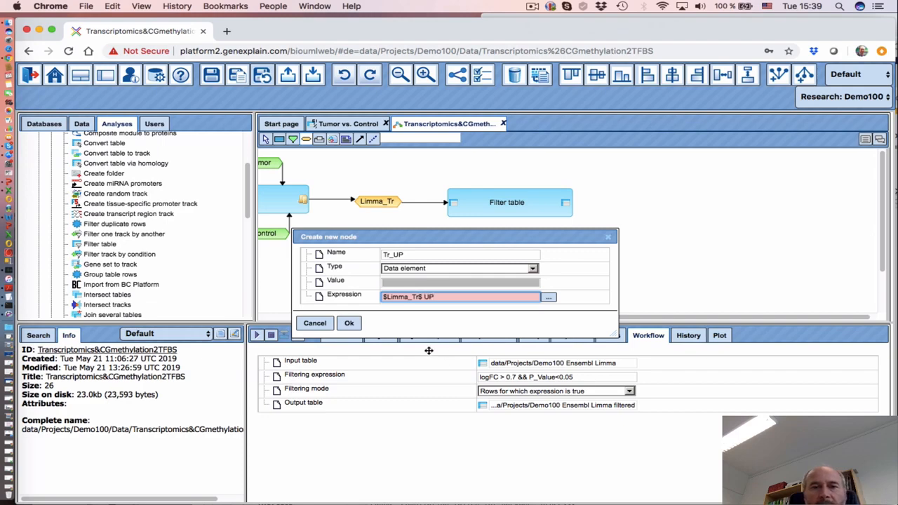
left_click(349, 323)
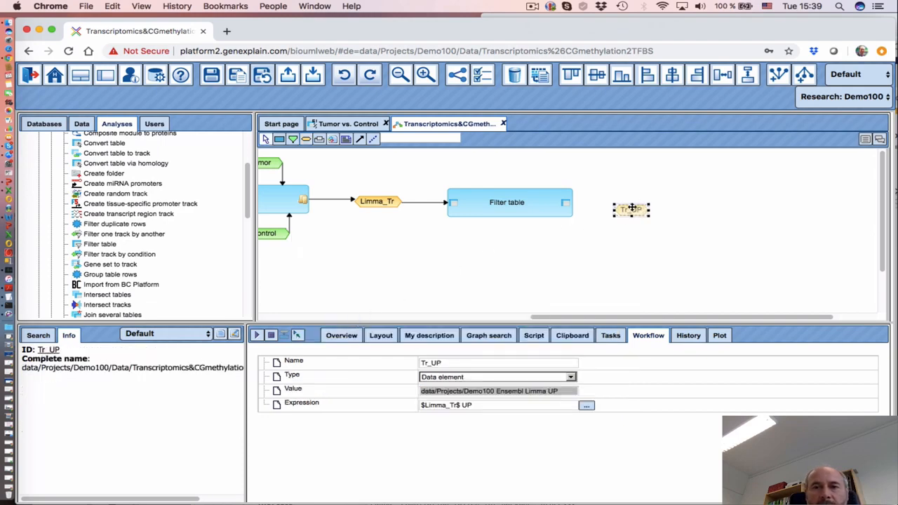
left_click(360, 138)
Connect the Filter table output to Tr_UP and move Tr_UP slightly higher
left_click_drag(565, 203, 627, 205)
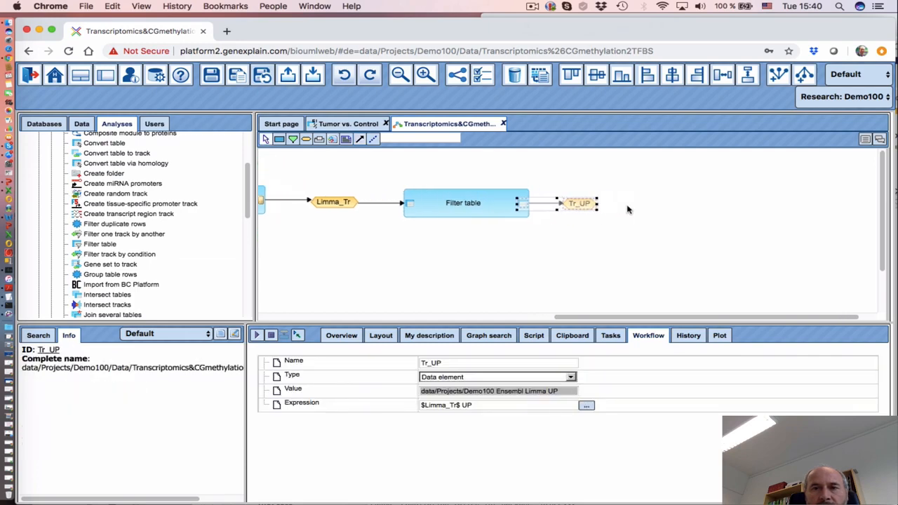
left_click(526, 246)
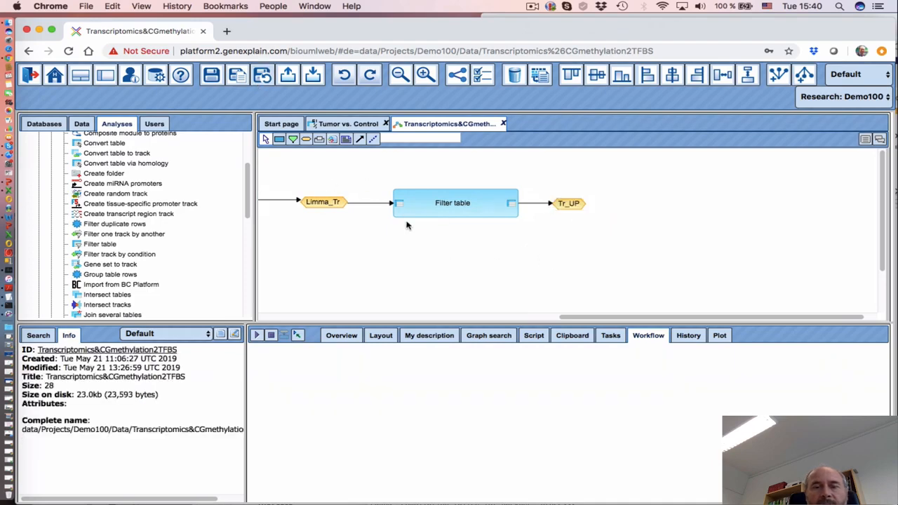
left_click(569, 204)
left_click_drag(570, 204, 577, 185)
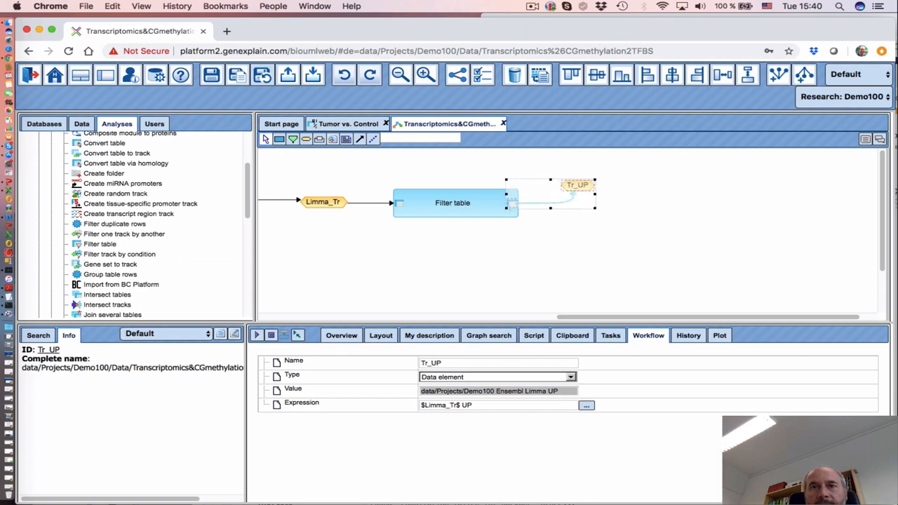
left_click(533, 7)
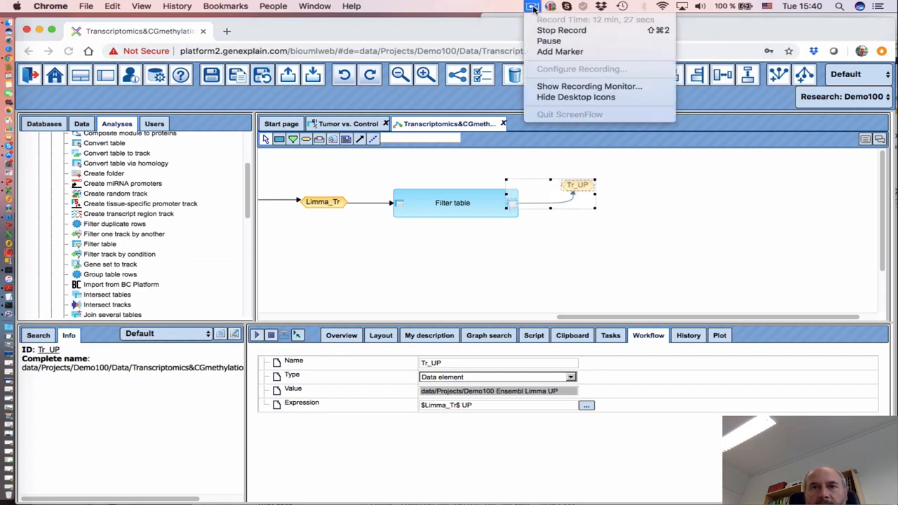
left_click(547, 41)
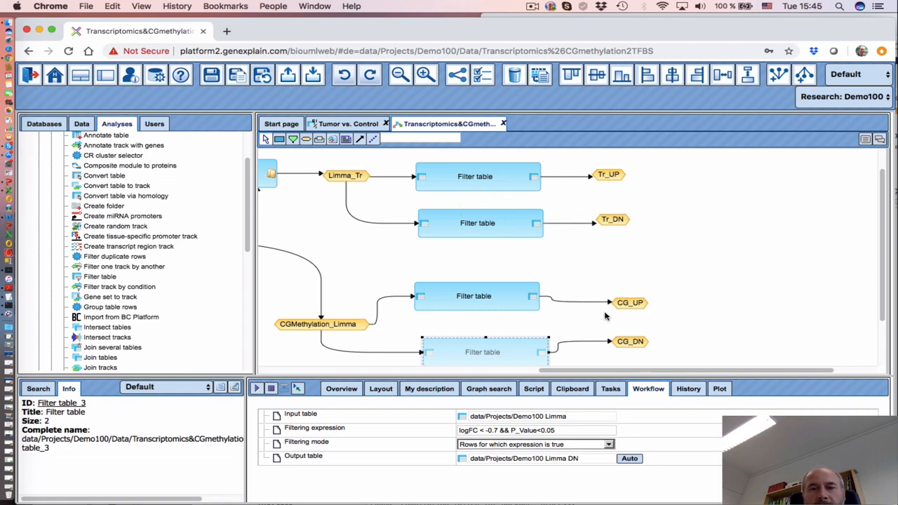
Nudge CG_UP and CG_DN level with their Filter table outputs and check the canvas
left_click_drag(640, 307, 640, 297)
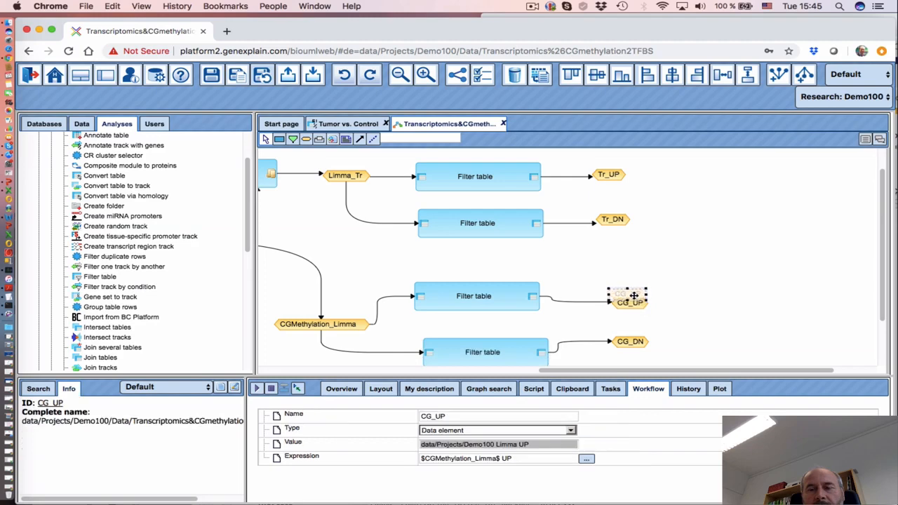
left_click(631, 344)
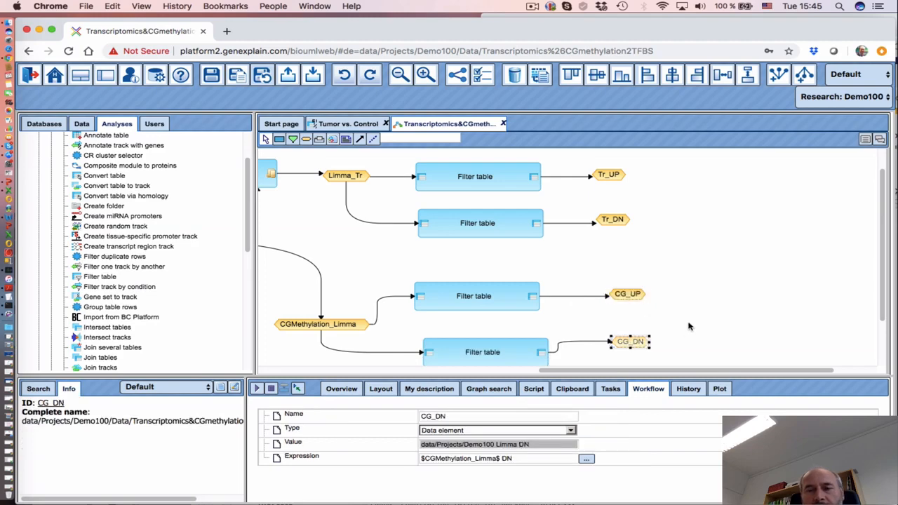
scroll(687, 325, "down", 1)
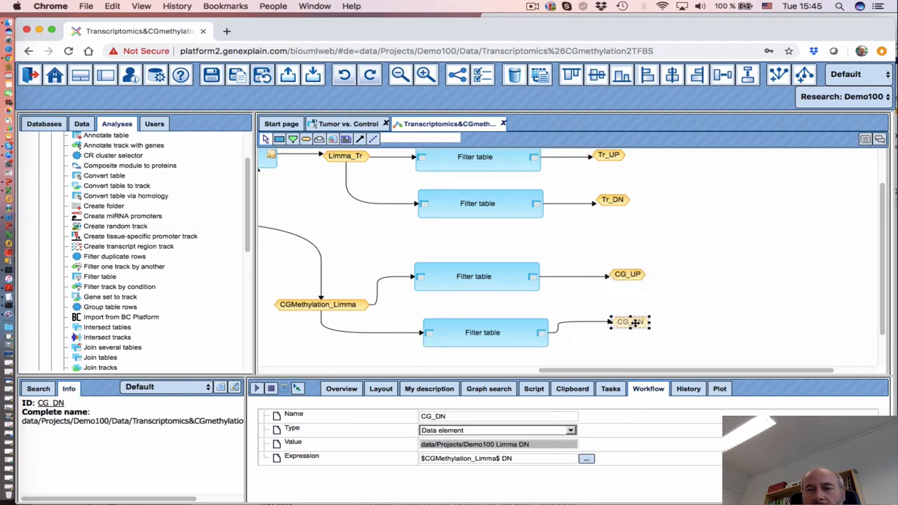
left_click_drag(635, 323, 632, 331)
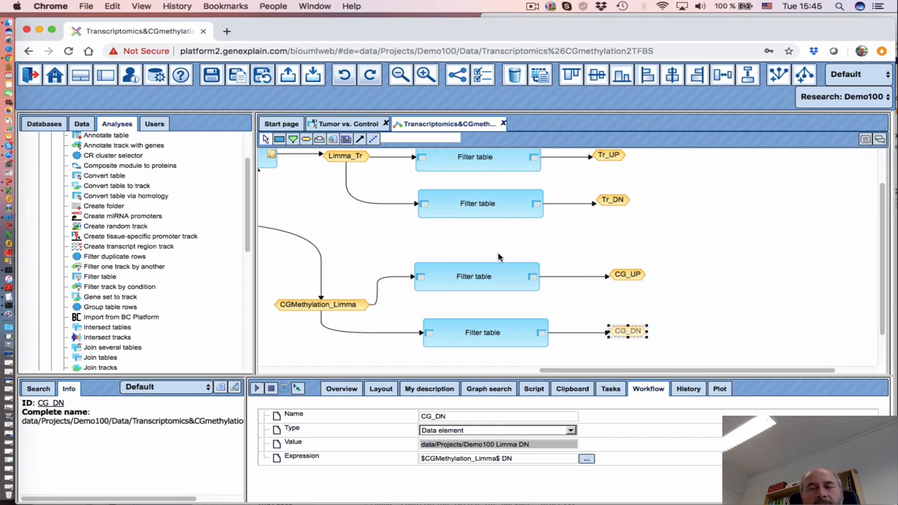
scroll(628, 211, "up", 1)
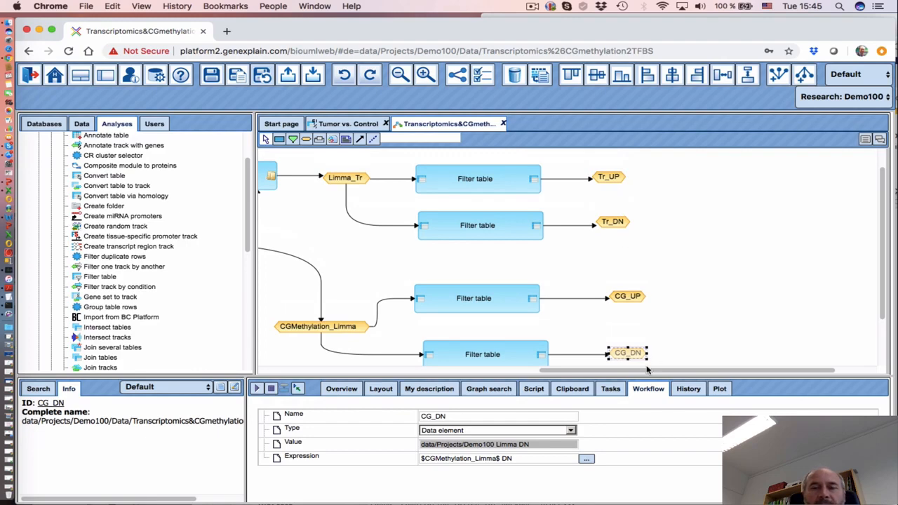
scroll(647, 369, "left", 3)
scroll(624, 315, "right", 5)
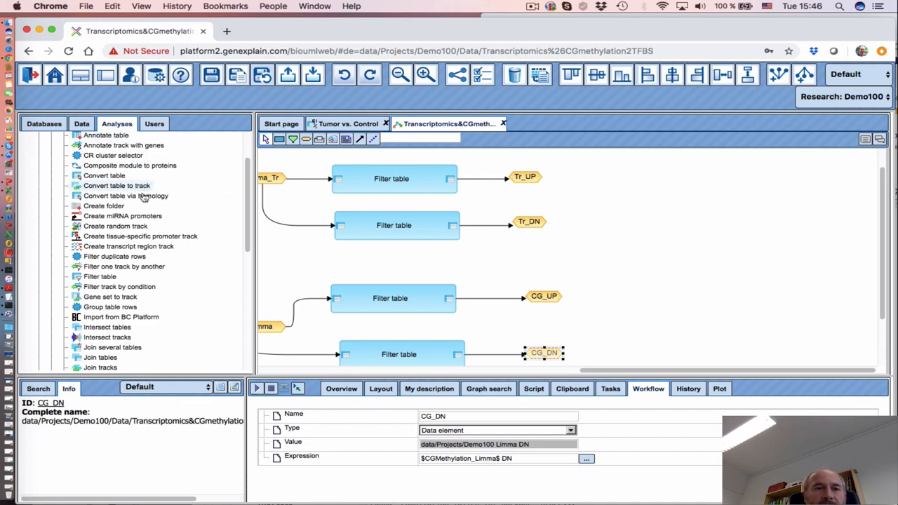
Place a Gene set to track step from Data manipulation to the right of Tr_UP
left_click_drag(250, 236, 242, 331)
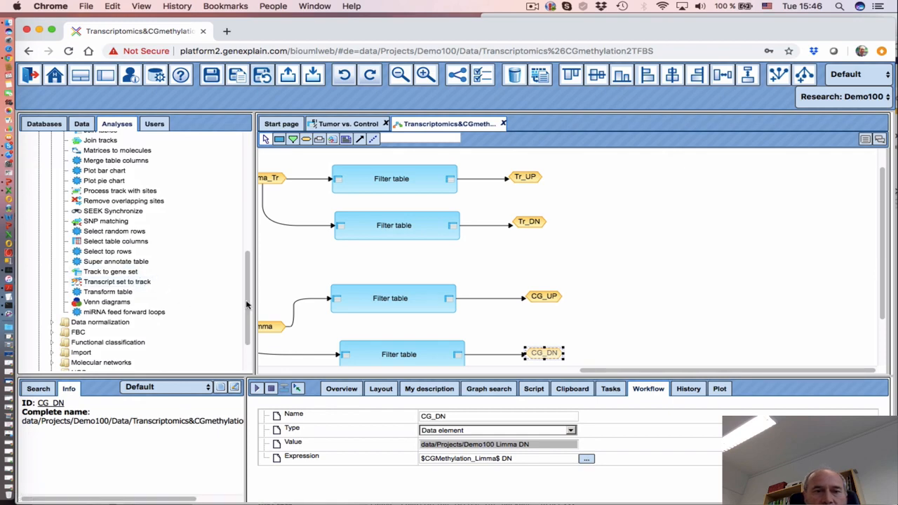
left_click_drag(246, 305, 260, 207)
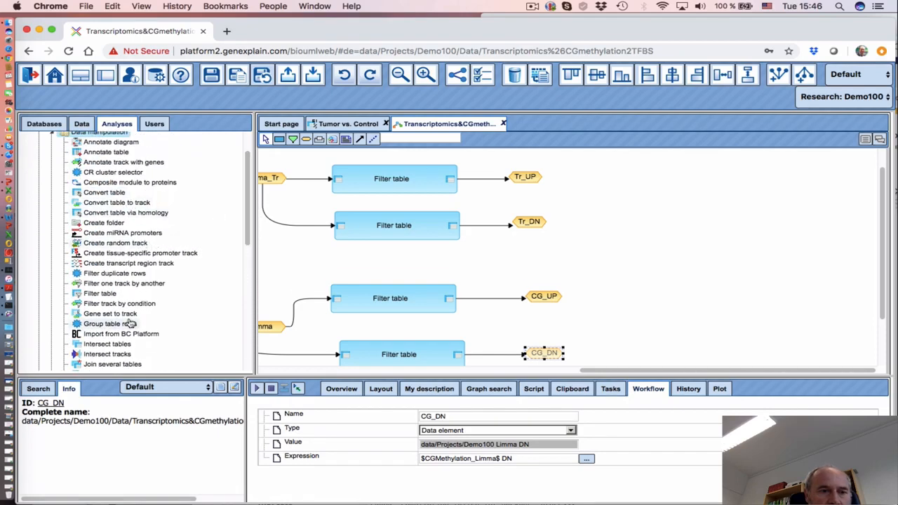
left_click_drag(112, 314, 658, 189)
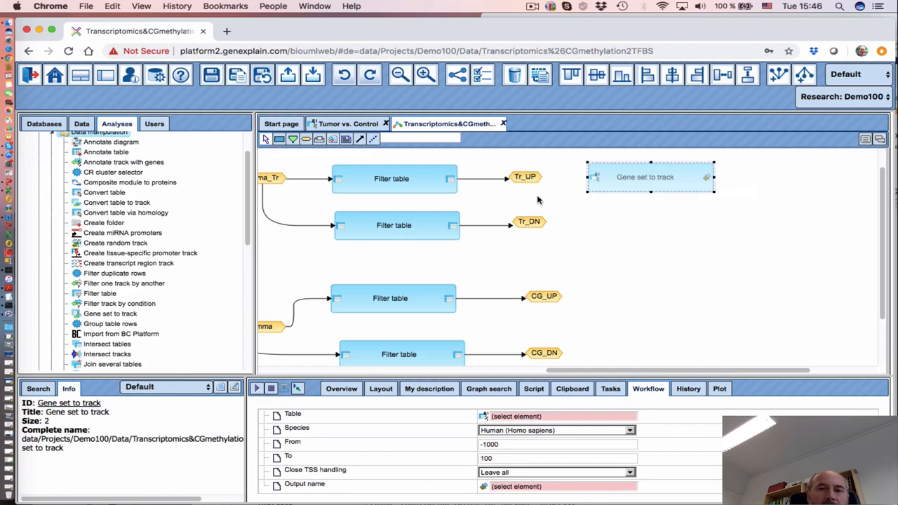
Connect Tr_UP into Gene set to track and change its From position from -1000 to -2000
left_click(360, 140)
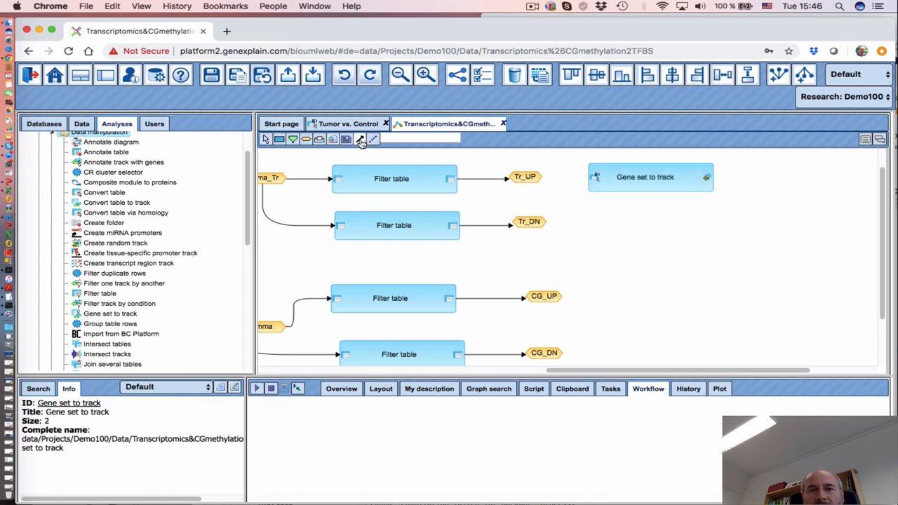
left_click_drag(520, 176, 595, 176)
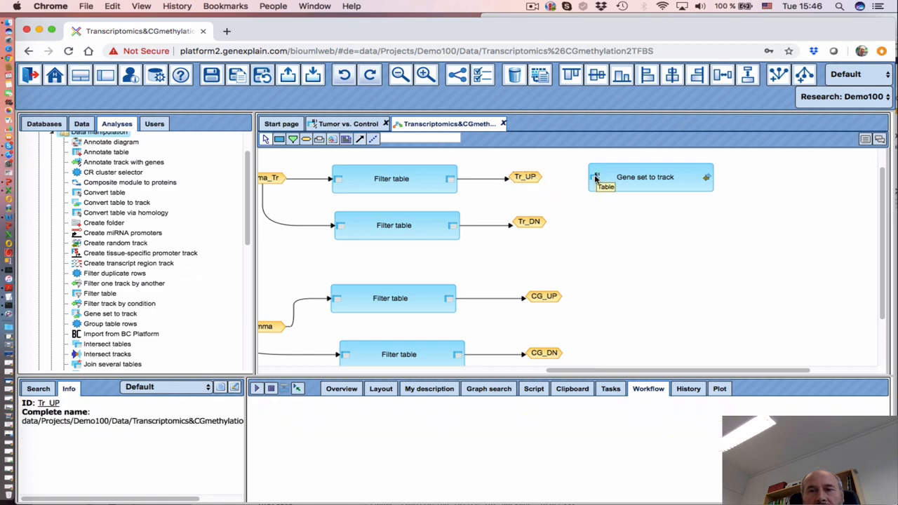
left_click(641, 182)
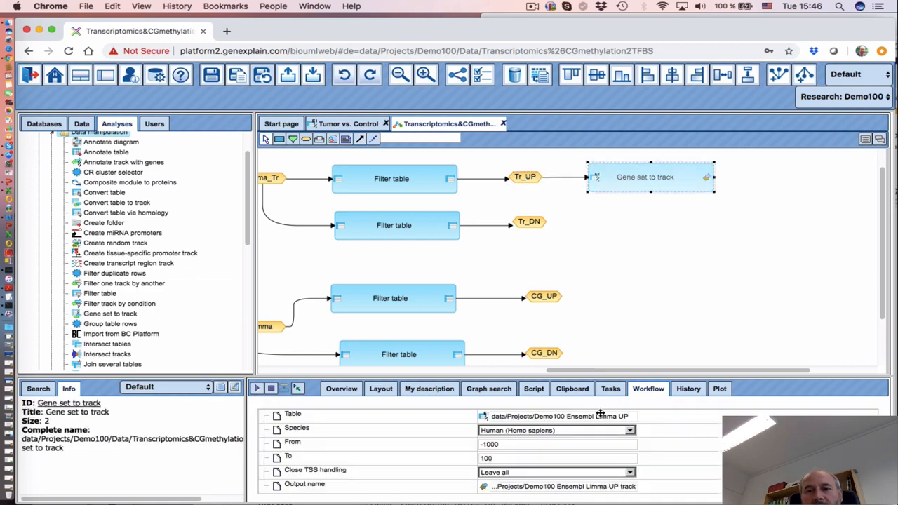
left_click_drag(443, 376, 441, 309)
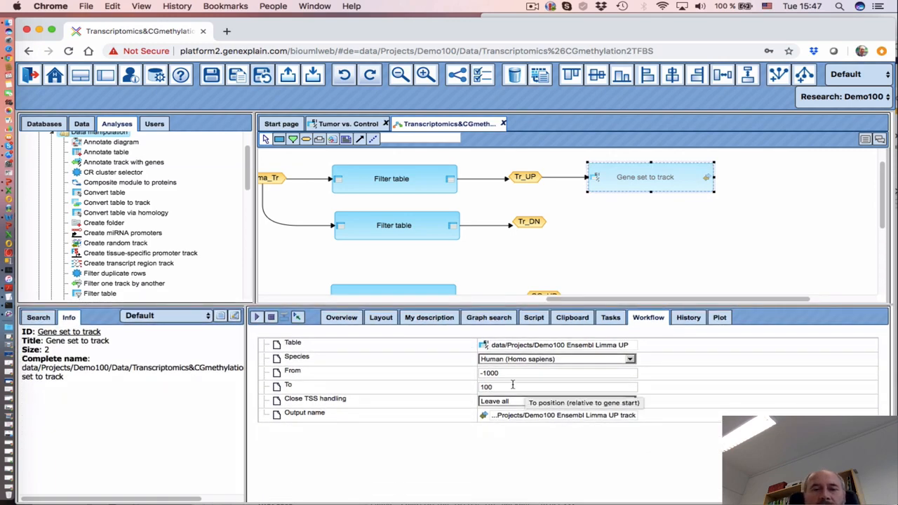
left_click(487, 375)
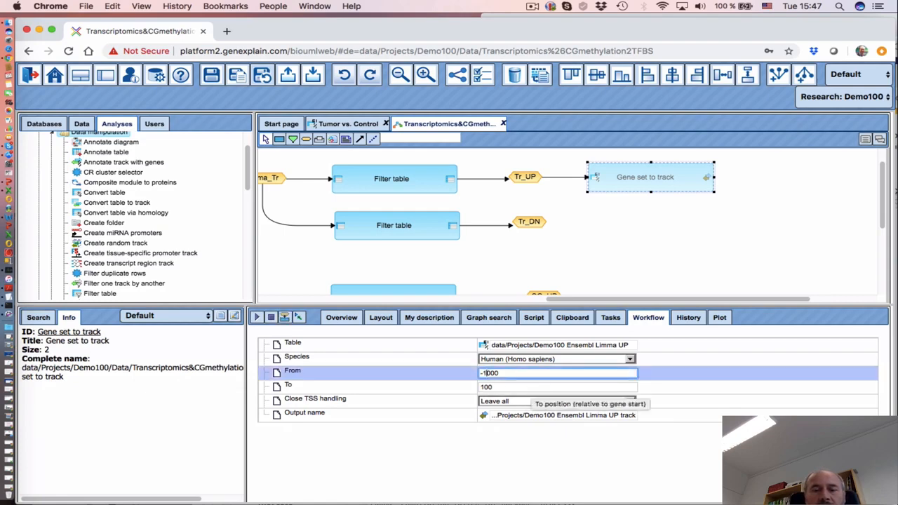
key("BackSpace")
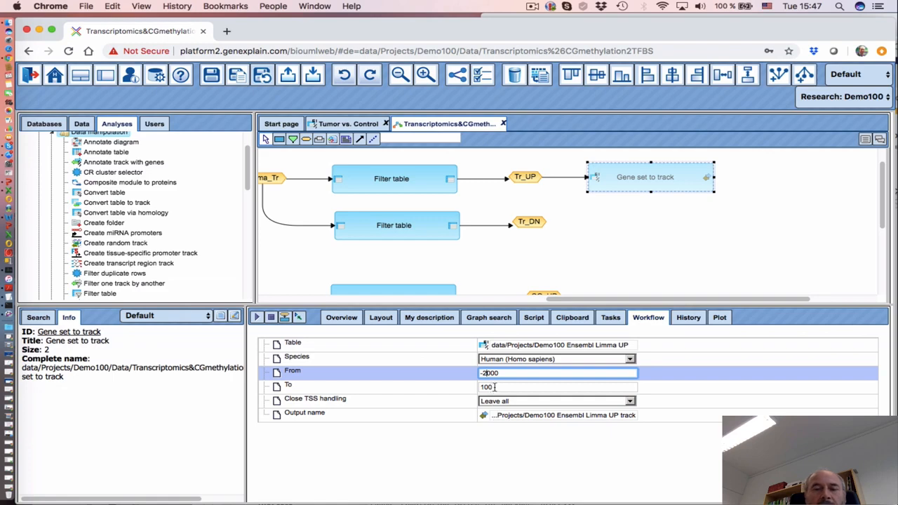
left_click(434, 456)
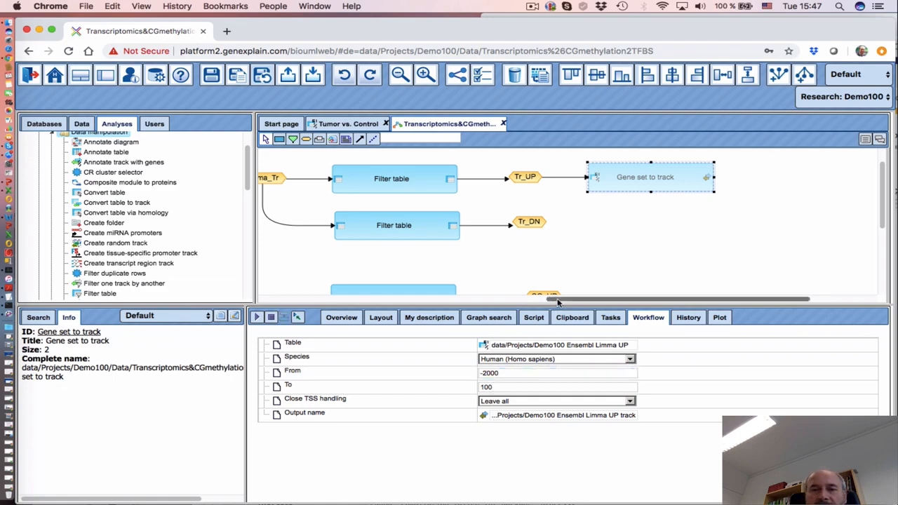
scroll(551, 282, "right", 3)
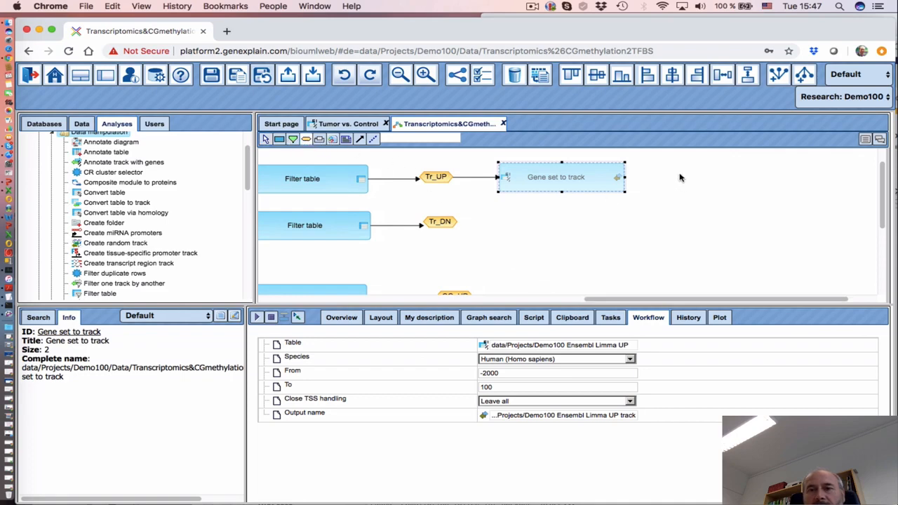
left_click(717, 247)
Create a Tr_UP_track data element with expression $Tr_UP$ track
left_click(474, 254)
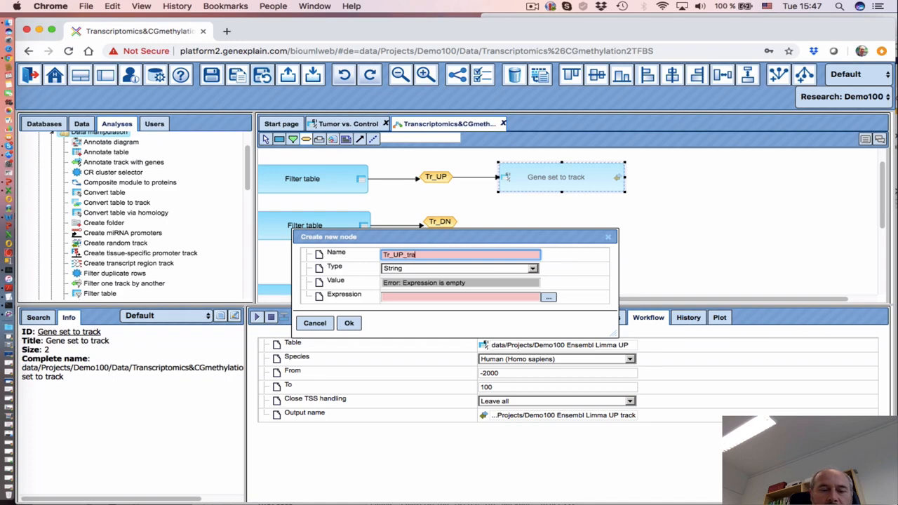
left_click(447, 269)
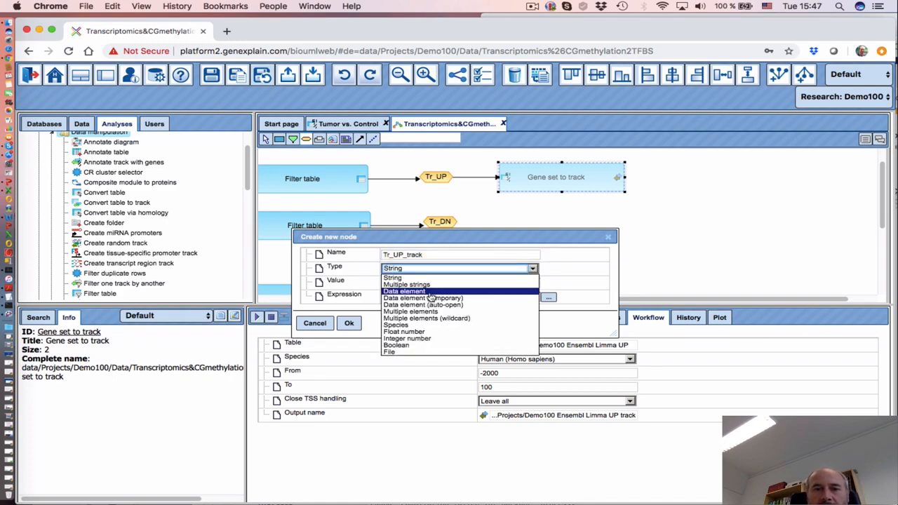
left_click(429, 291)
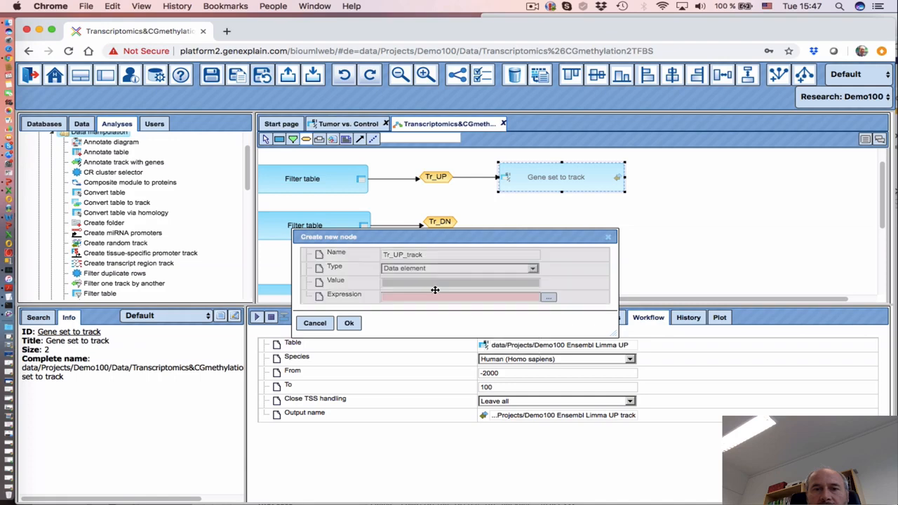
left_click(549, 299)
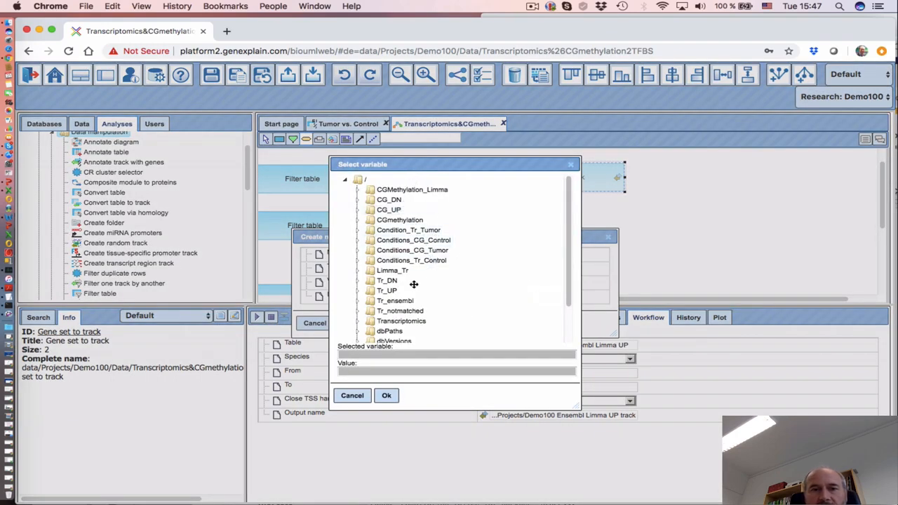
scroll(437, 309, "down", 3)
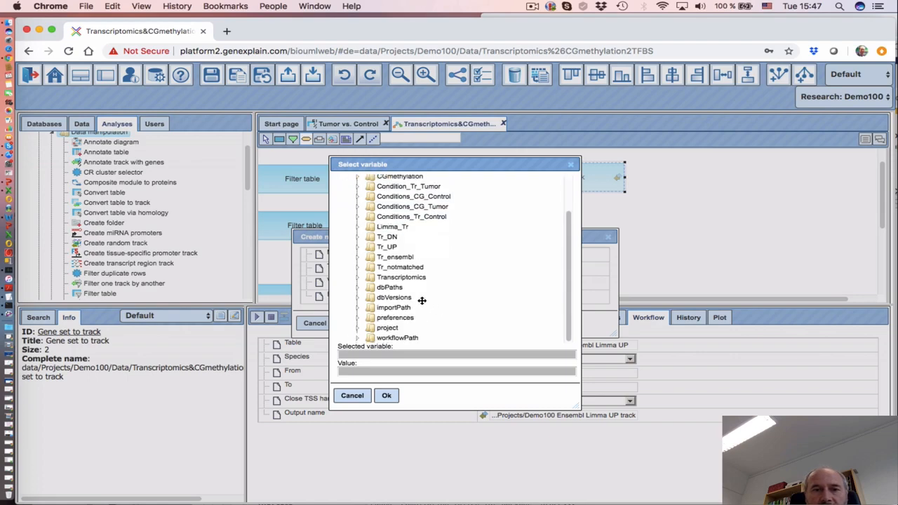
left_click(387, 250)
left_click(387, 396)
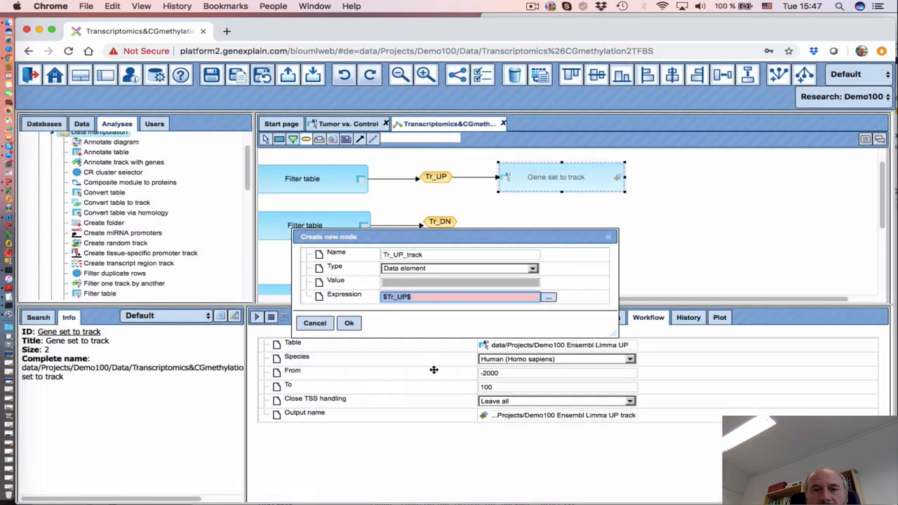
left_click(424, 296)
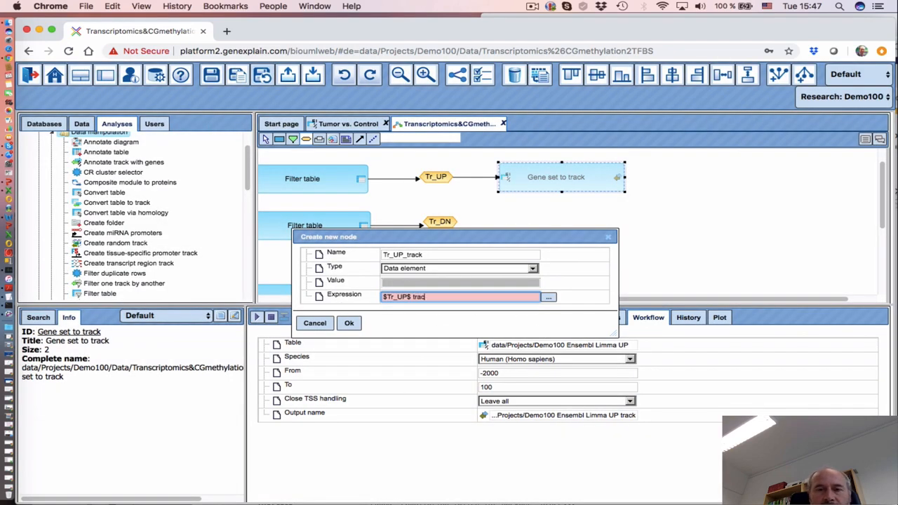
left_click(351, 323)
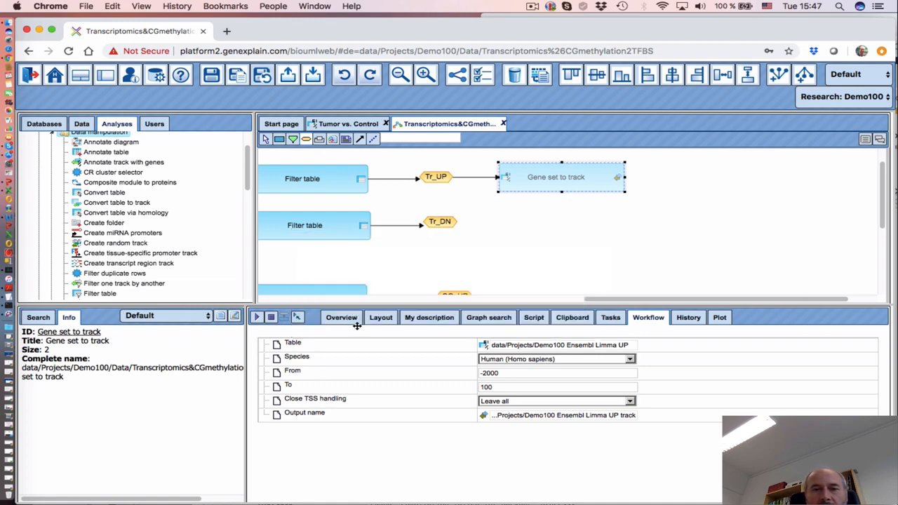
Place Tr_UP_track beside Gene set to track and link its output to it
left_click_drag(703, 184, 668, 205)
left_click(361, 140)
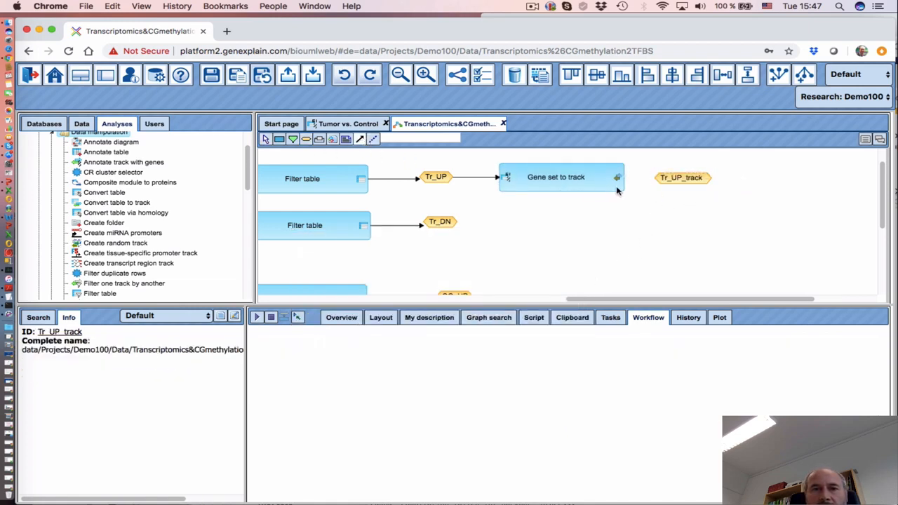
left_click_drag(619, 177, 682, 178)
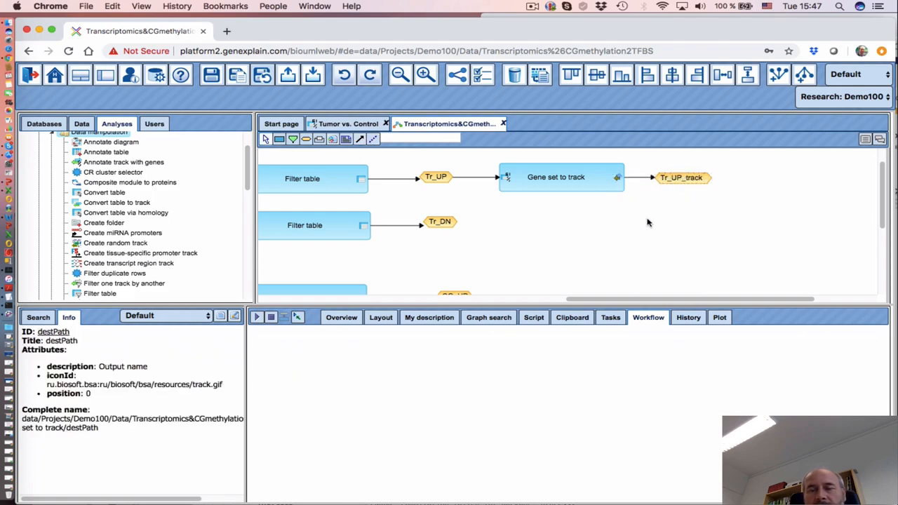
scroll(535, 277, "down", 2)
Display the CG_UP node's properties, showing the expression $CGMethylation_Limma$ UP
scroll(535, 277, "down", 1)
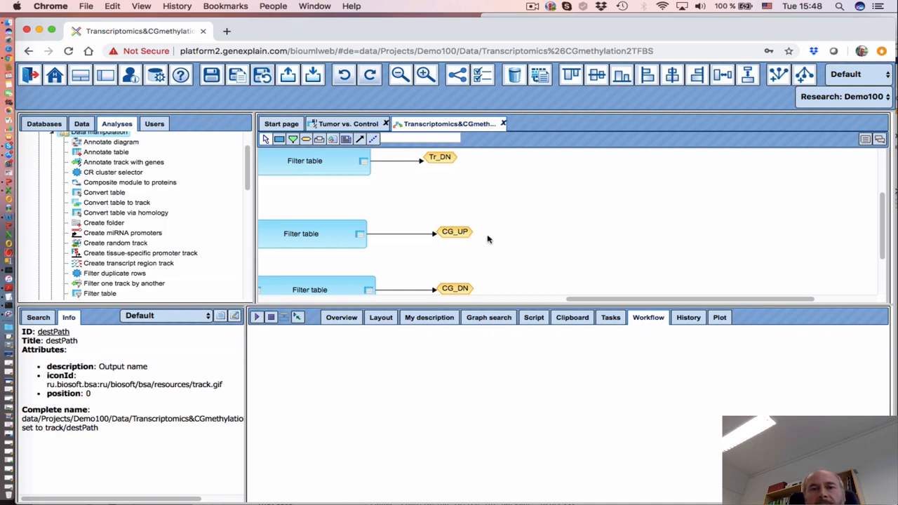
left_click(466, 233)
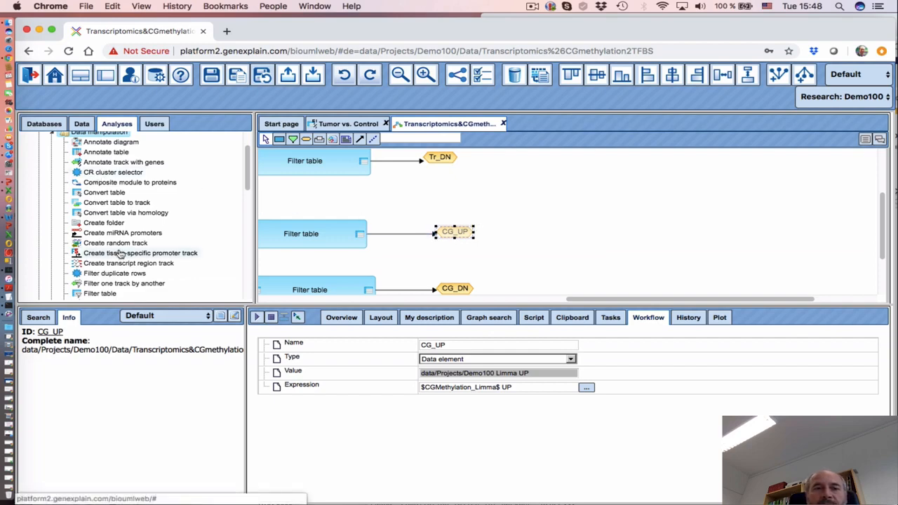
Browse Public > Data sets > Data > DNA methylation and open the illumina-methyl-450k-manifest table
left_click(82, 124)
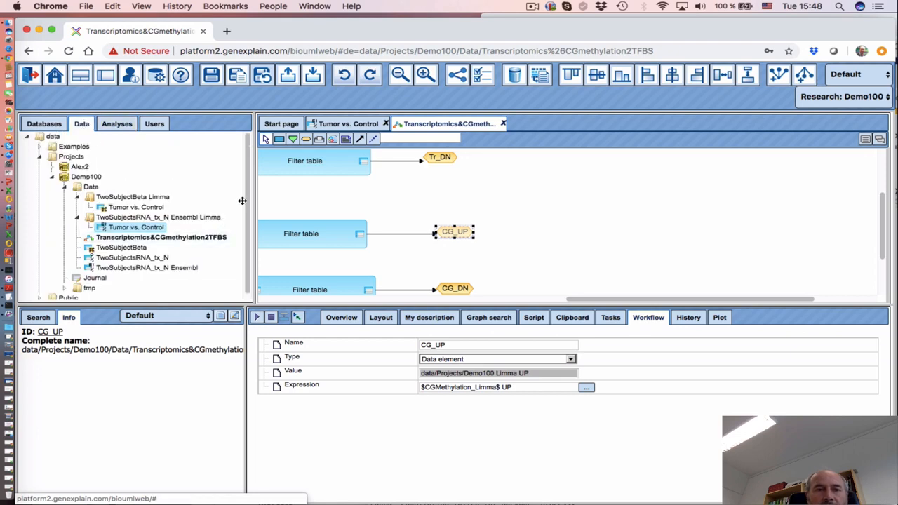
left_click(68, 294)
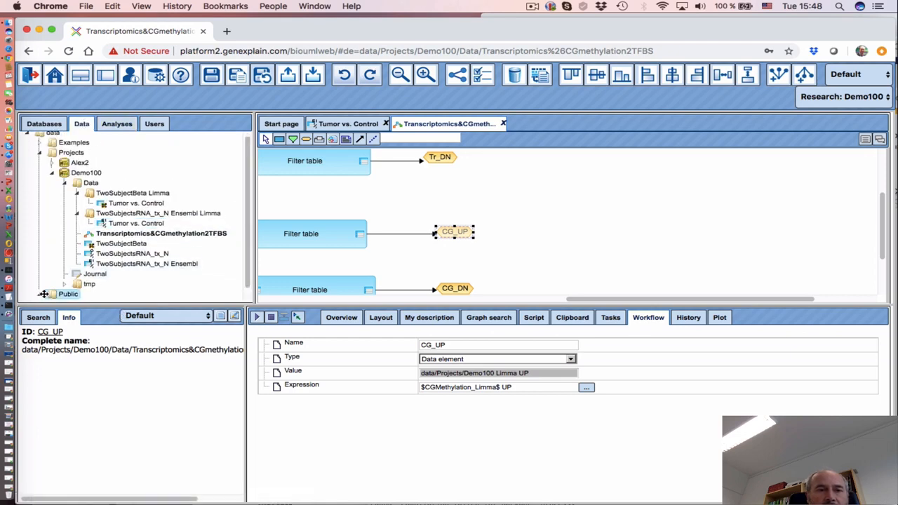
left_click_drag(106, 303, 113, 385)
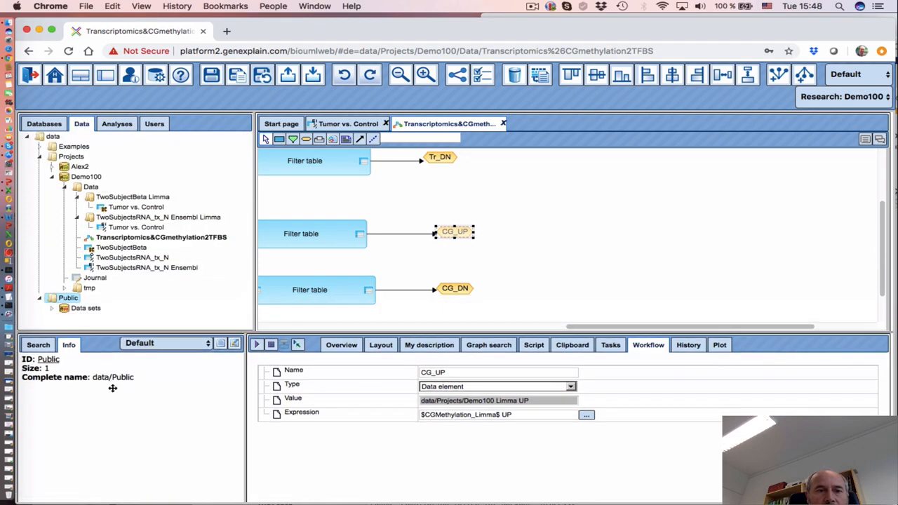
double_click(85, 307)
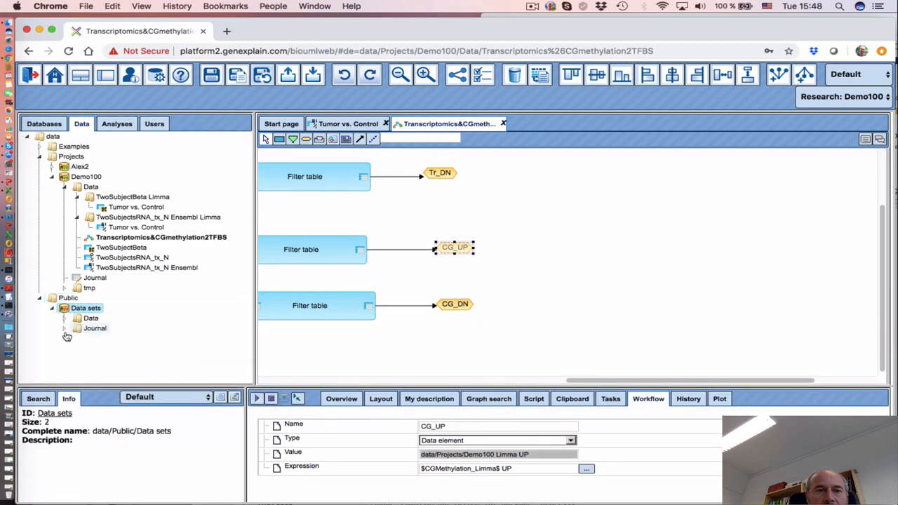
left_click(64, 318)
scroll(183, 345, "down", 4)
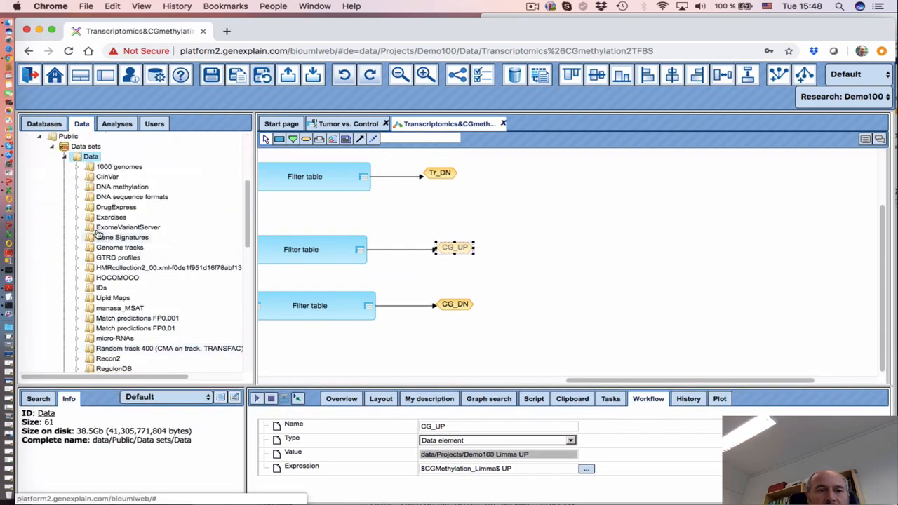
left_click(83, 190)
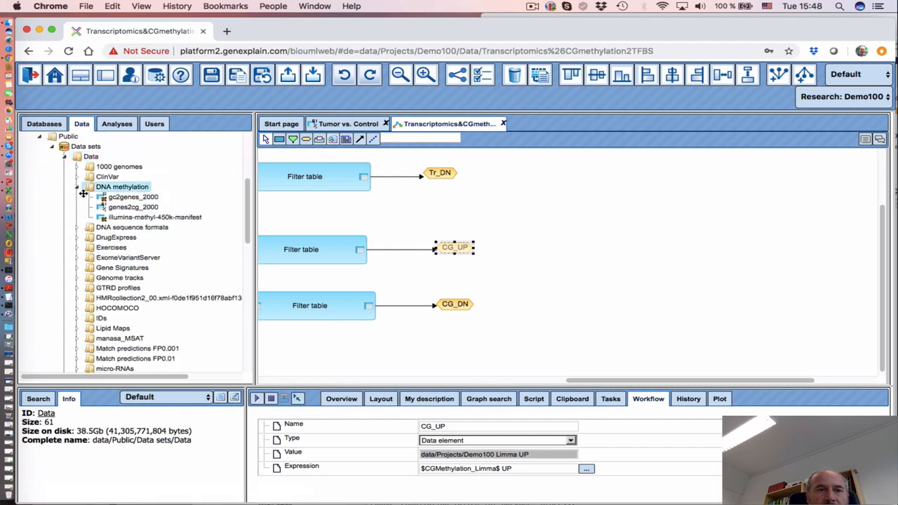
left_click(143, 219)
double_click(181, 219)
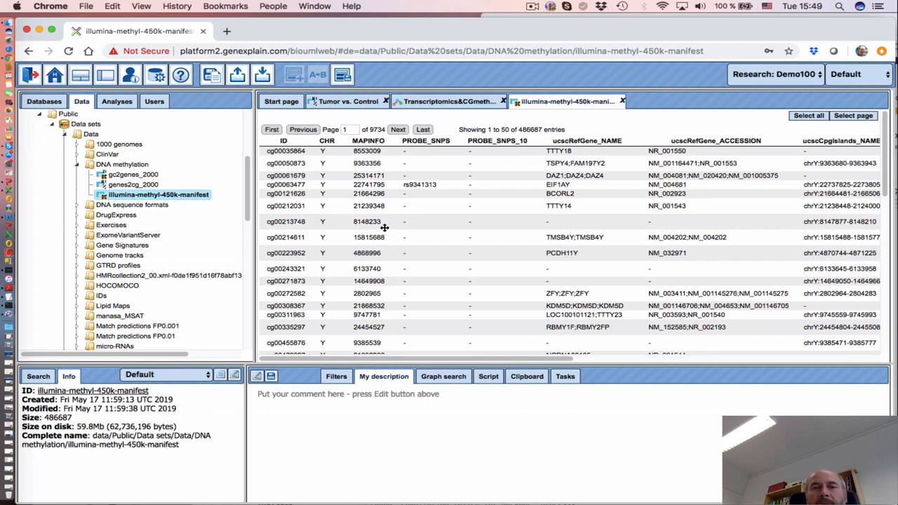
Return to the Transcriptomics&CGmethylation2TFBS workflow and place an Annotate table step near CG_UP
left_click(443, 104)
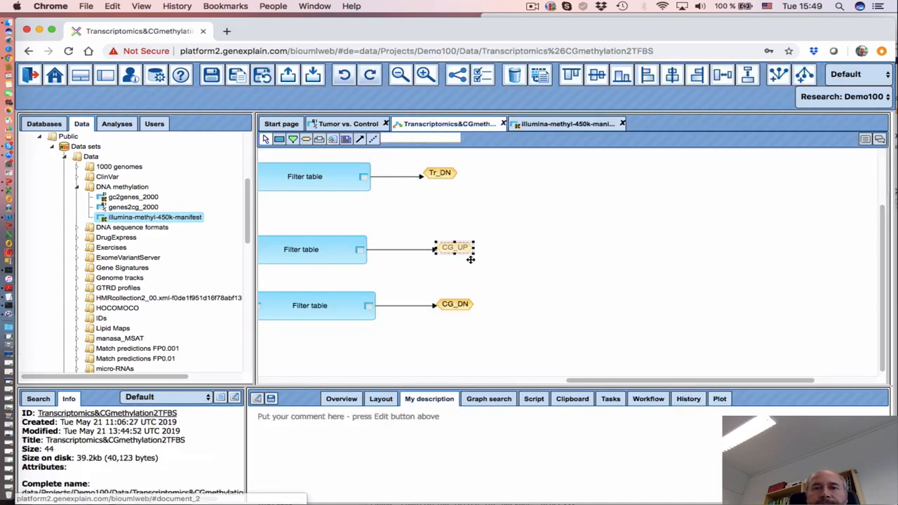
left_click(117, 124)
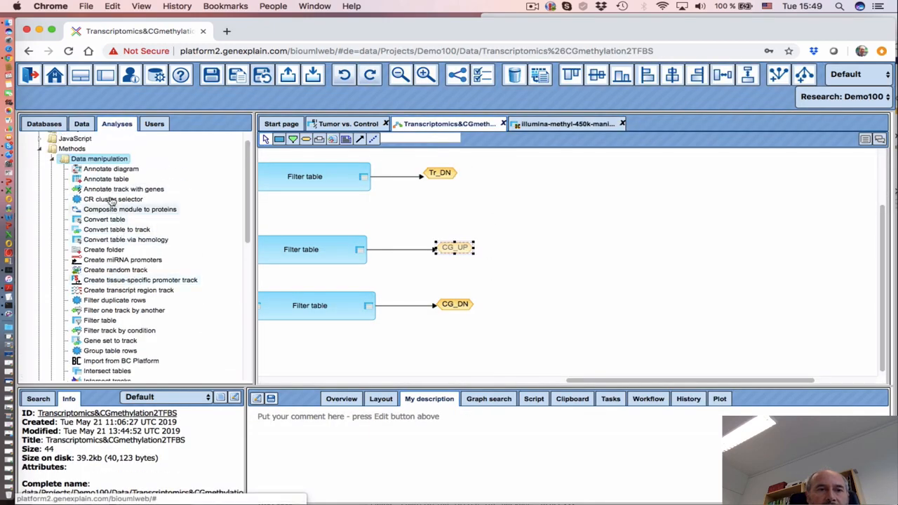
mouse_move(106, 179)
left_mouse_down()
mouse_move(540, 266)
mouse_move(588, 245)
left_mouse_up()
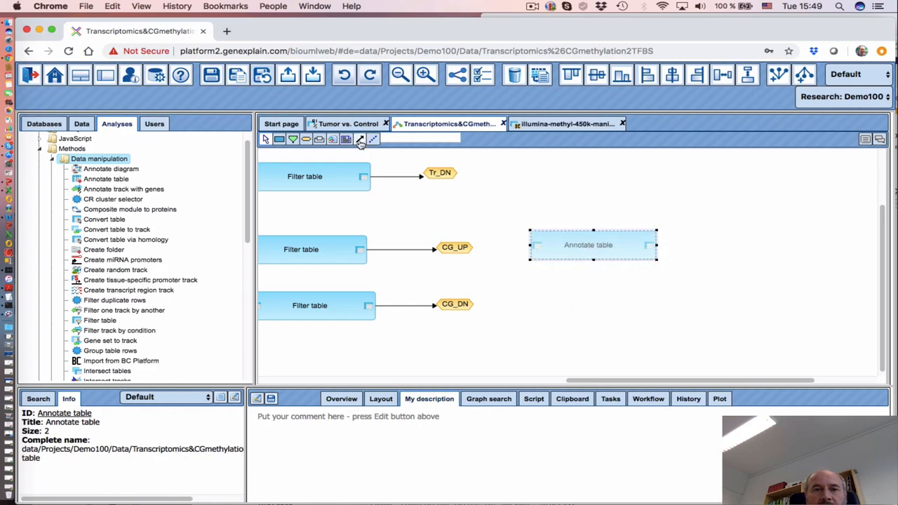
Link the CG_UP node into the Annotate table step's input
left_click_drag(450, 249, 535, 245)
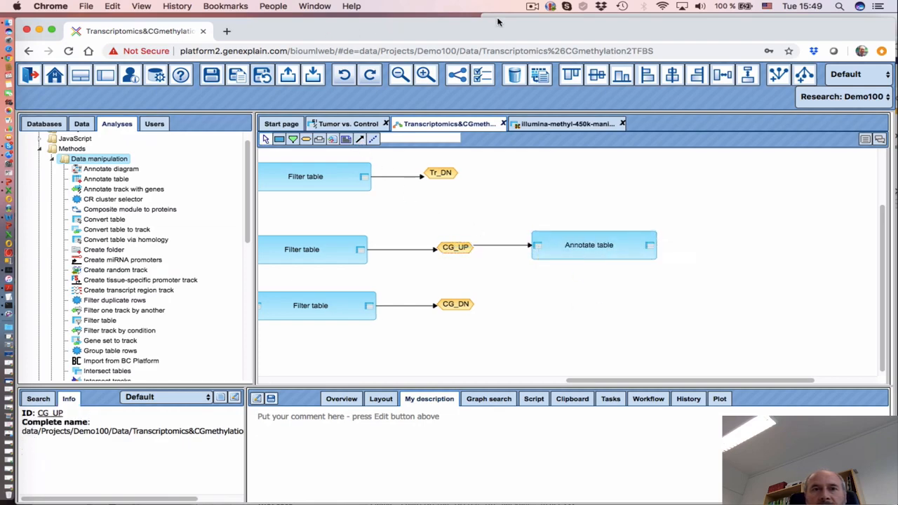
left_click(532, 5)
left_click(554, 28)
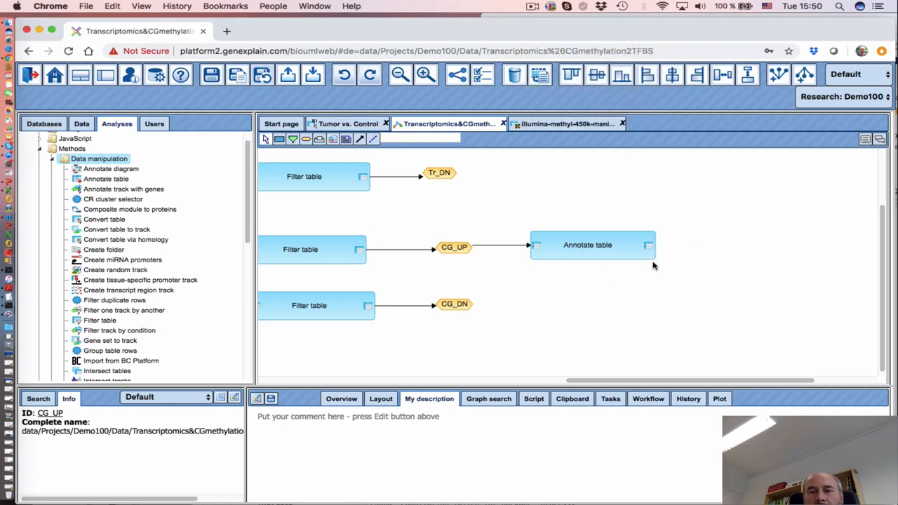
left_click(308, 143)
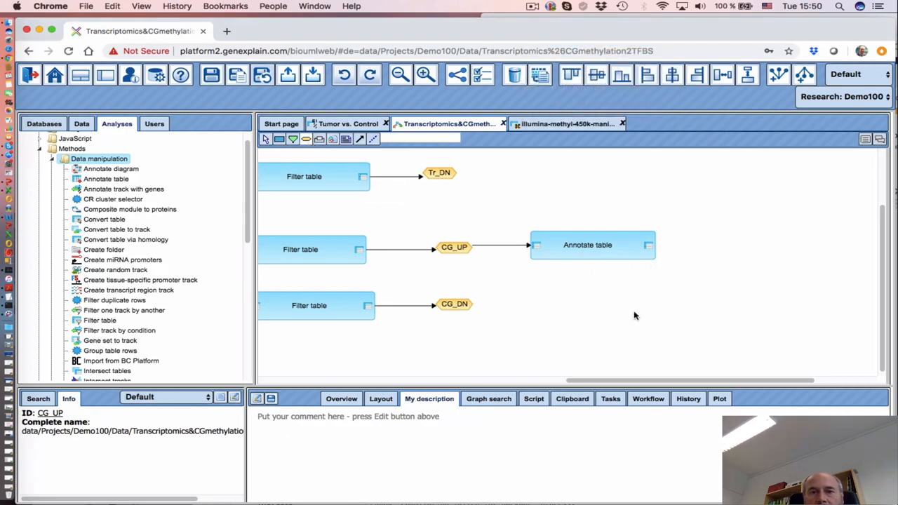
Create a Data element node CG_UP_pos_hg19 with expression $CG_UP$ pos_hg19
left_click(723, 263)
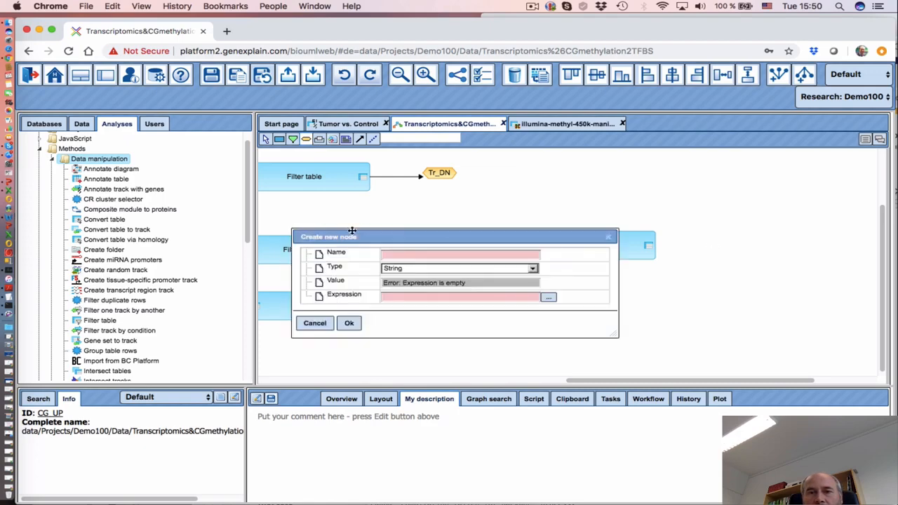
left_click(399, 255)
left_click_drag(379, 237, 411, 279)
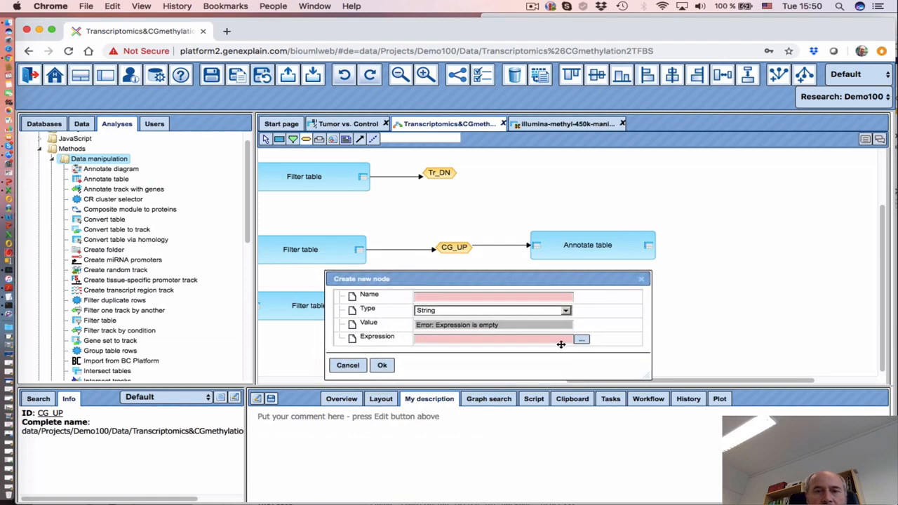
left_click(447, 295)
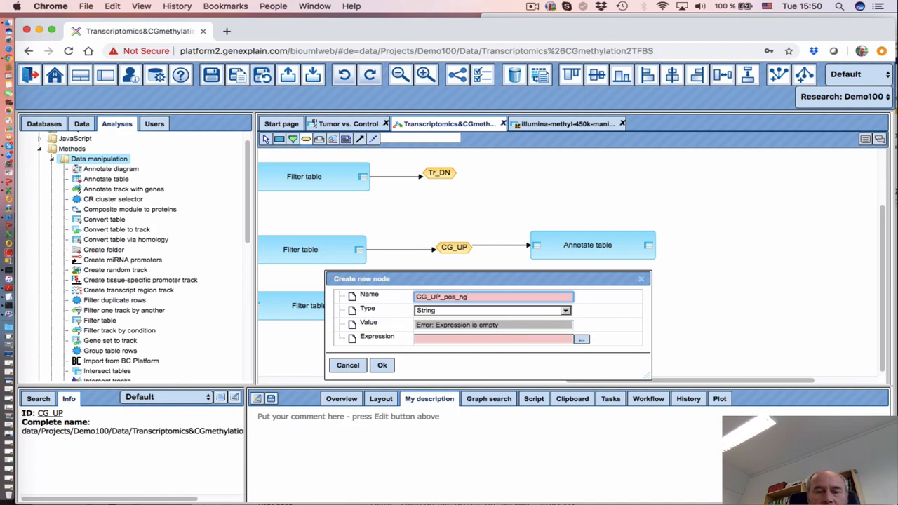
left_click(467, 311)
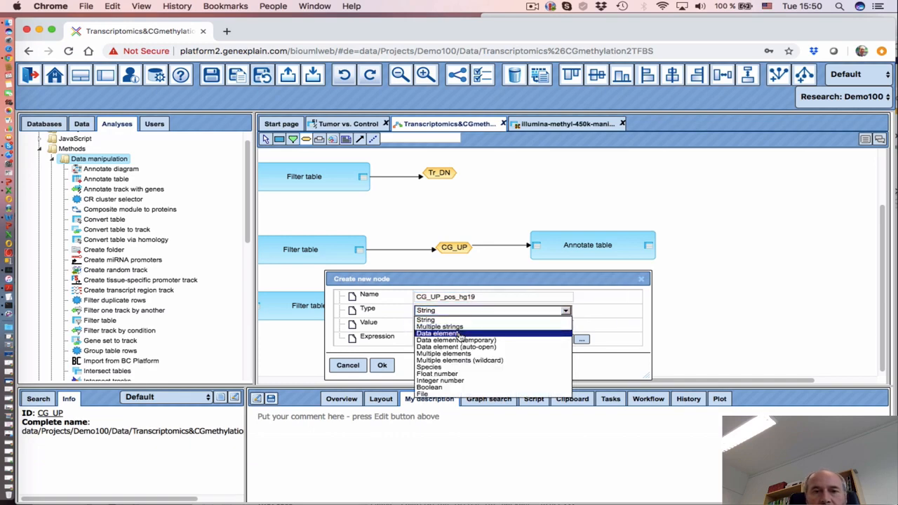
left_click(462, 332)
left_click(582, 339)
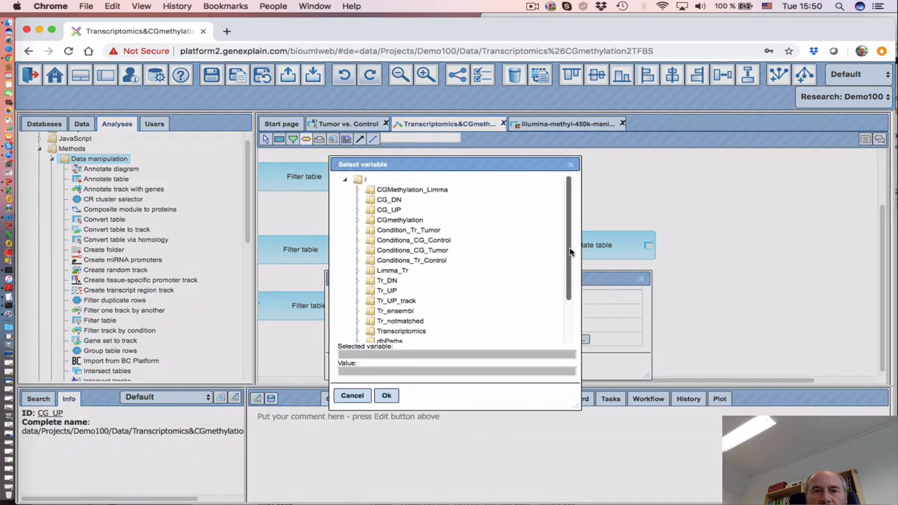
left_click_drag(392, 160, 513, 232)
left_click_drag(526, 284, 557, 215)
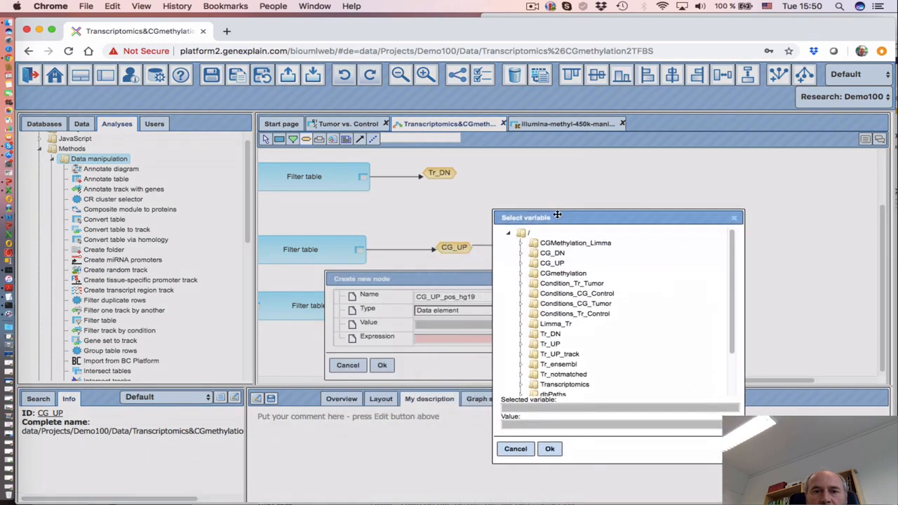
left_click(552, 263)
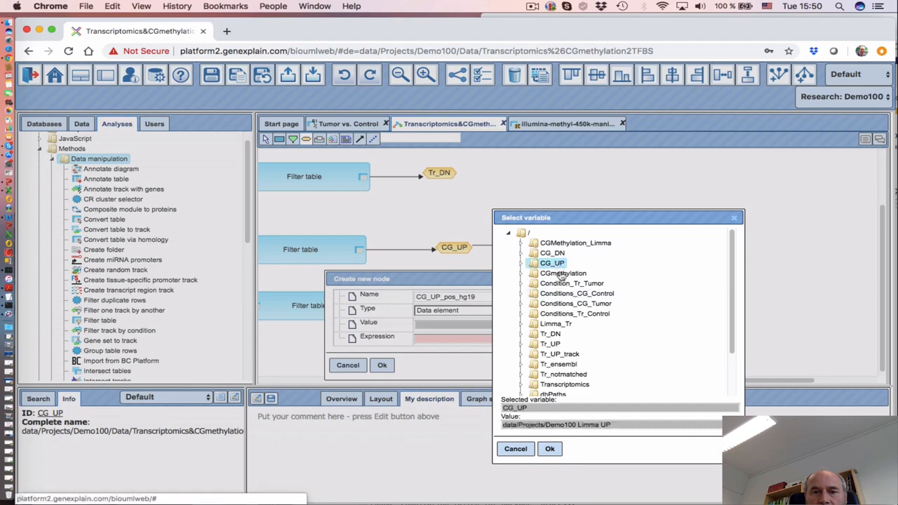
left_click(549, 448)
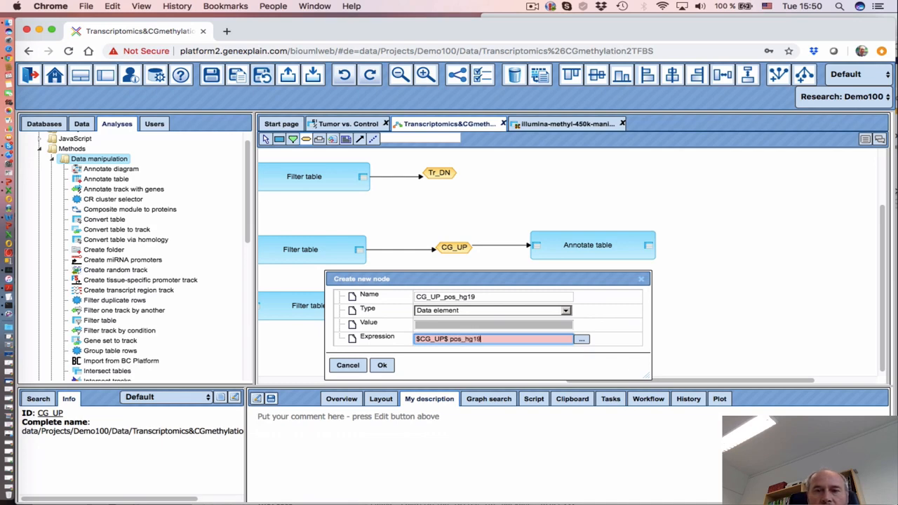
left_click(382, 365)
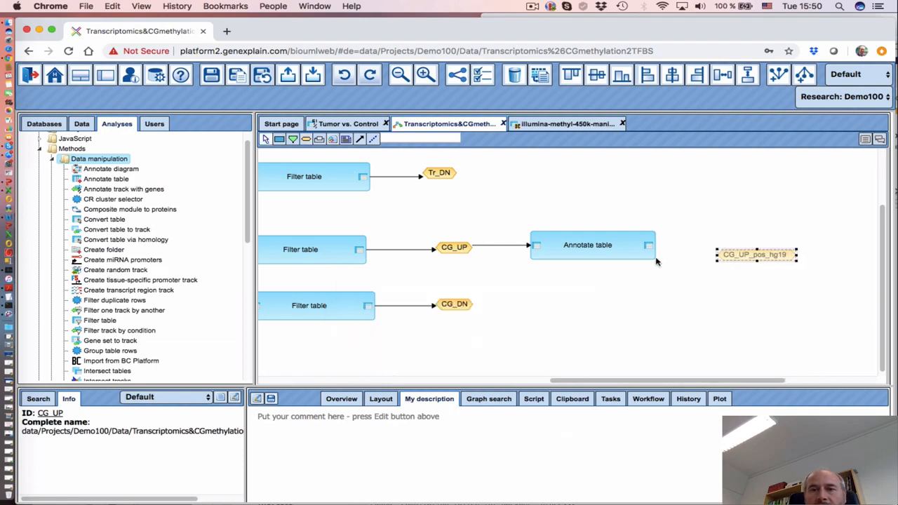
Place CG_UP_pos_hg19 beside Annotate table and link the Annotate table output into it
left_click_drag(766, 254, 740, 243)
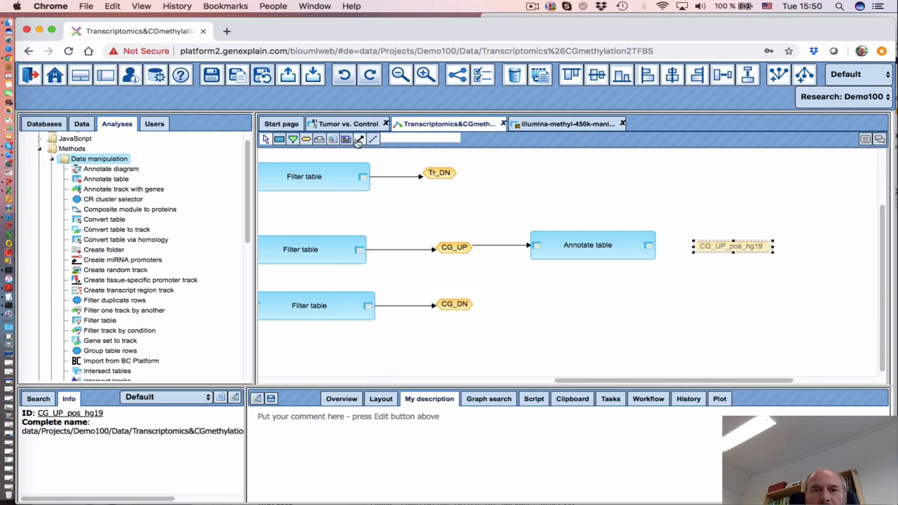
left_click(647, 247)
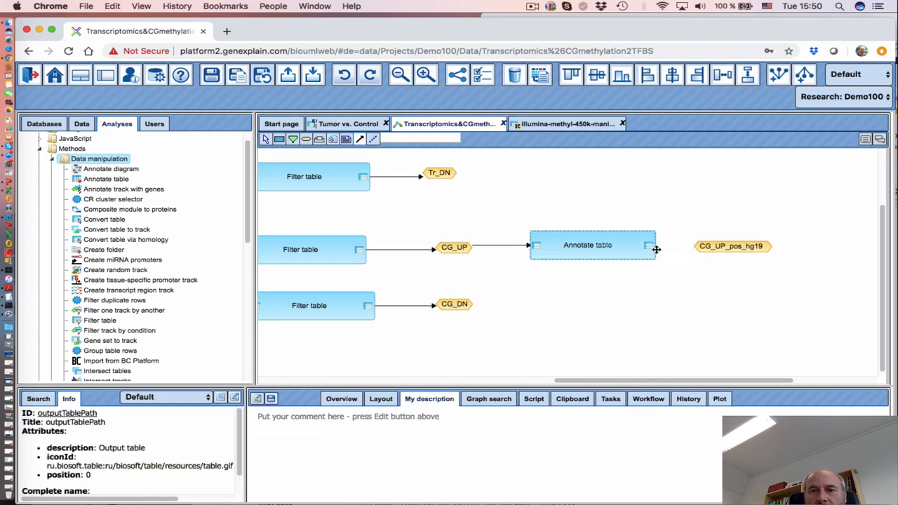
left_click(718, 251)
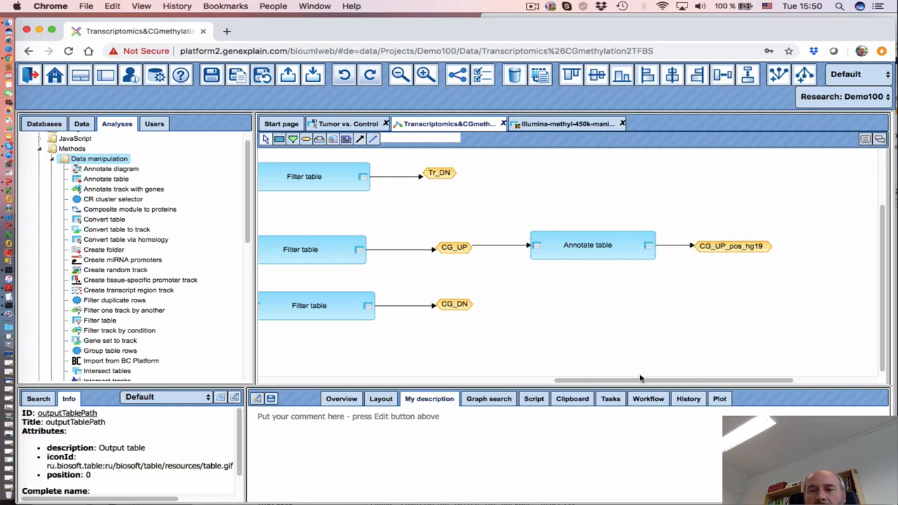
left_click_drag(642, 380, 742, 379)
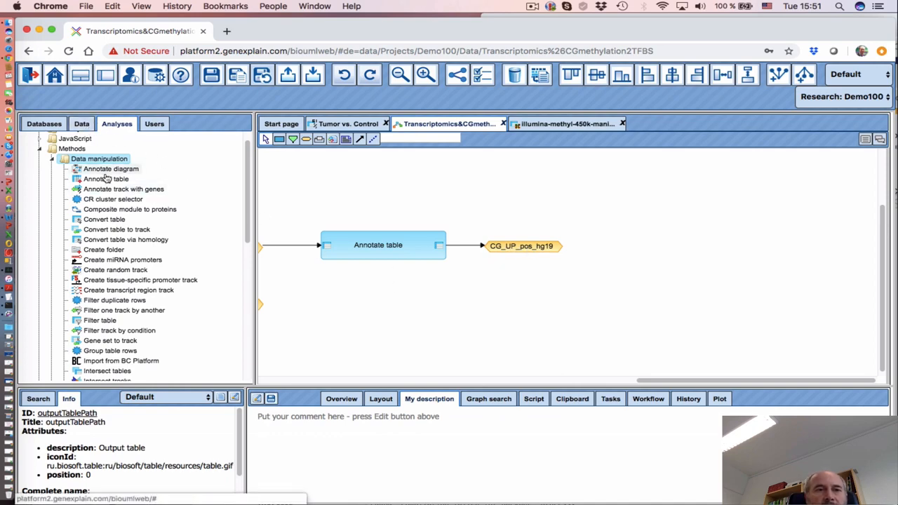
Add a Convert genome coordinates step from Lift-Over and connect CG_UP_pos_hg19 into it
left_click_drag(249, 240, 248, 197)
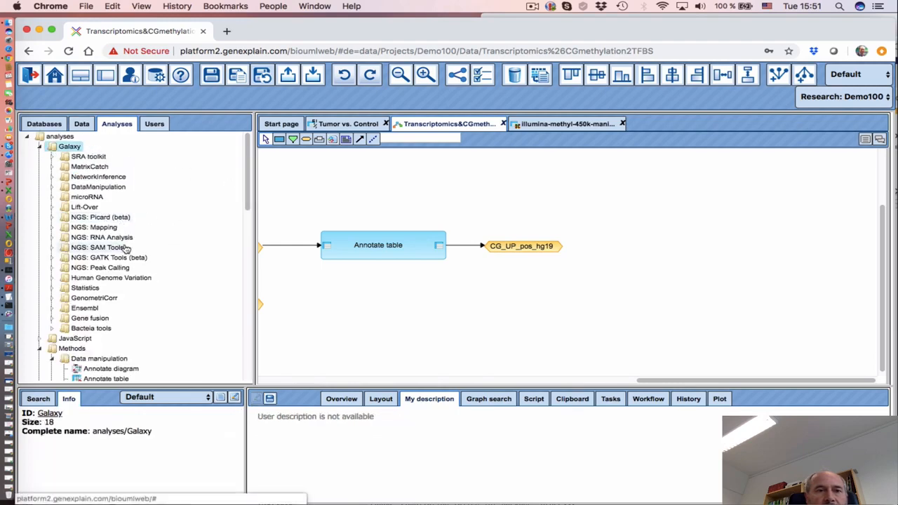
left_click(52, 208)
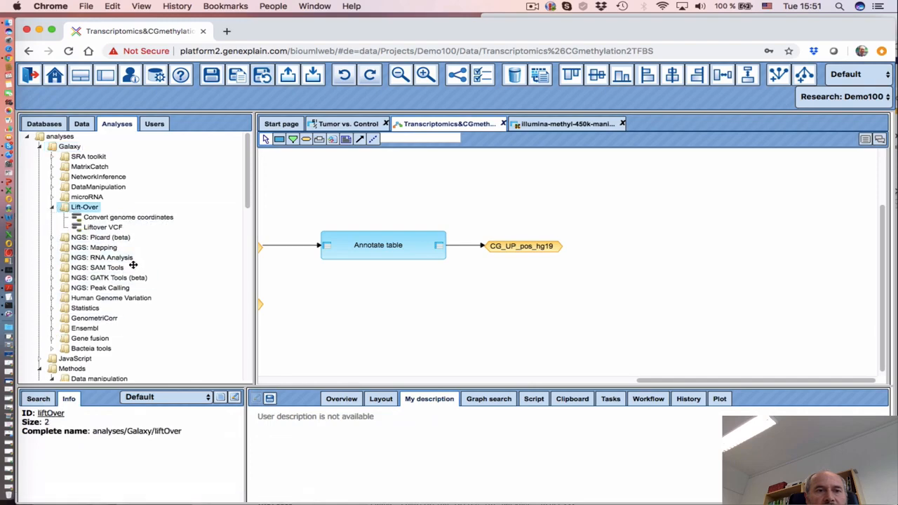
left_click_drag(112, 220, 657, 245)
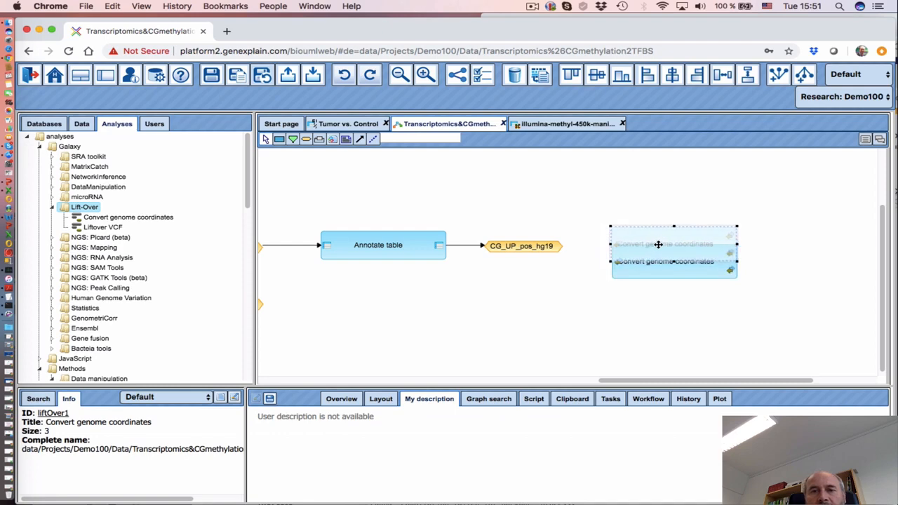
left_click(759, 244)
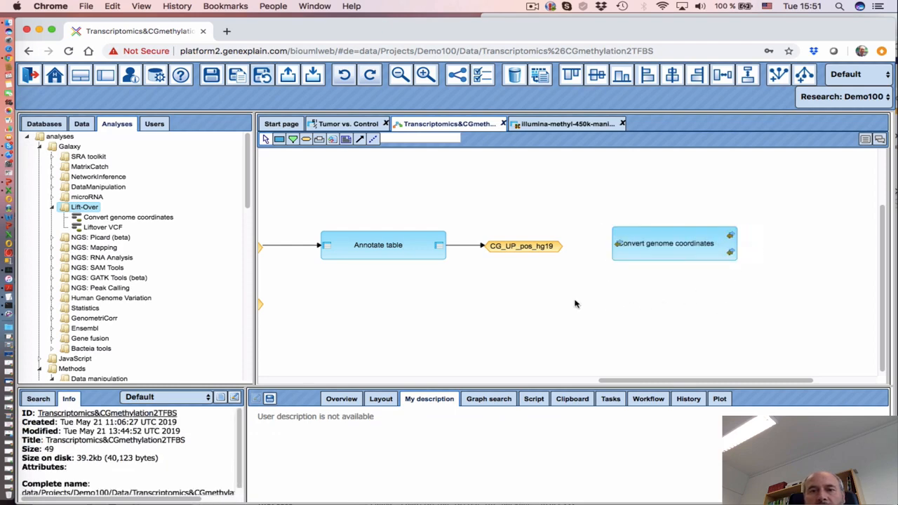
left_click(541, 245)
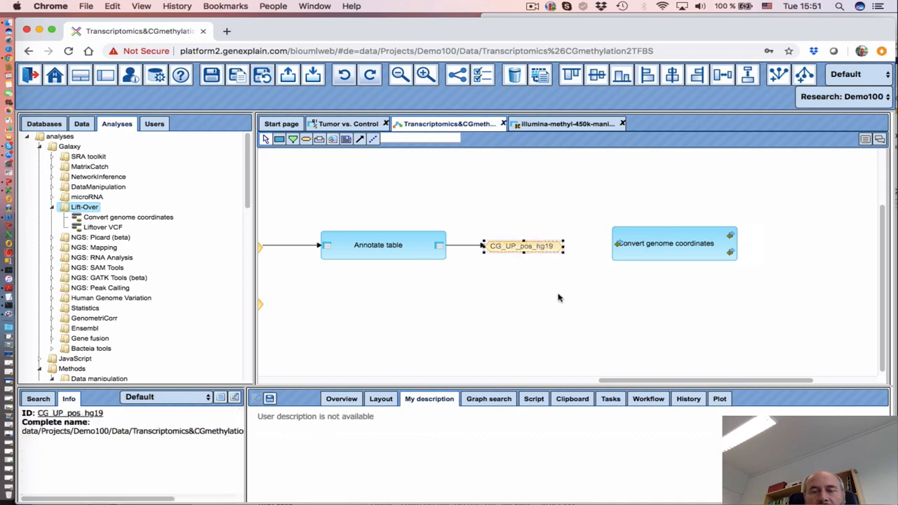
left_click(358, 140)
left_click_drag(542, 246, 617, 245)
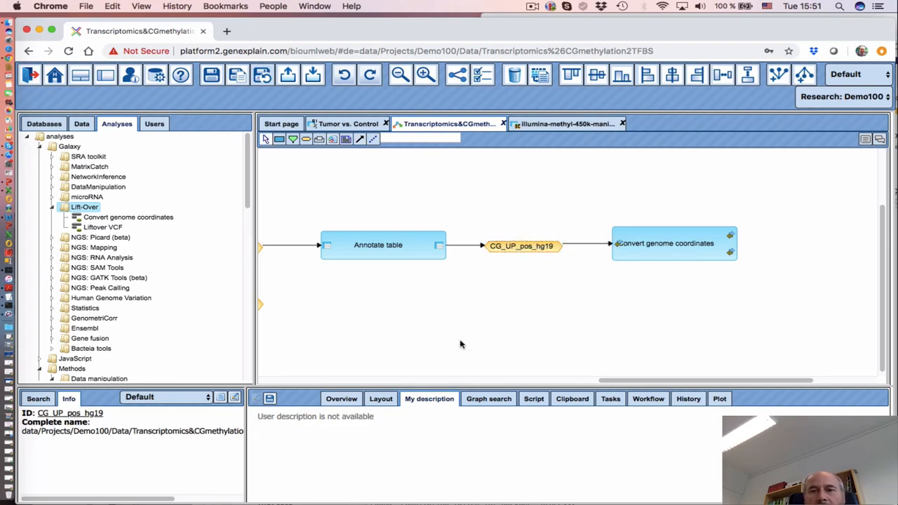
Set the Convert genome coordinates mapping to hg19->hg38
left_click_drag(629, 385, 649, 383)
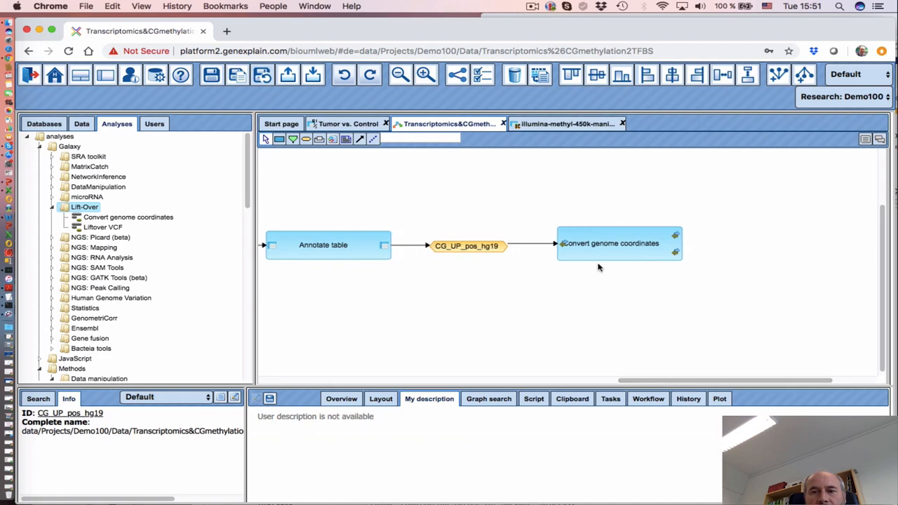
left_click(608, 247)
left_click_drag(517, 387, 518, 306)
left_click(648, 320)
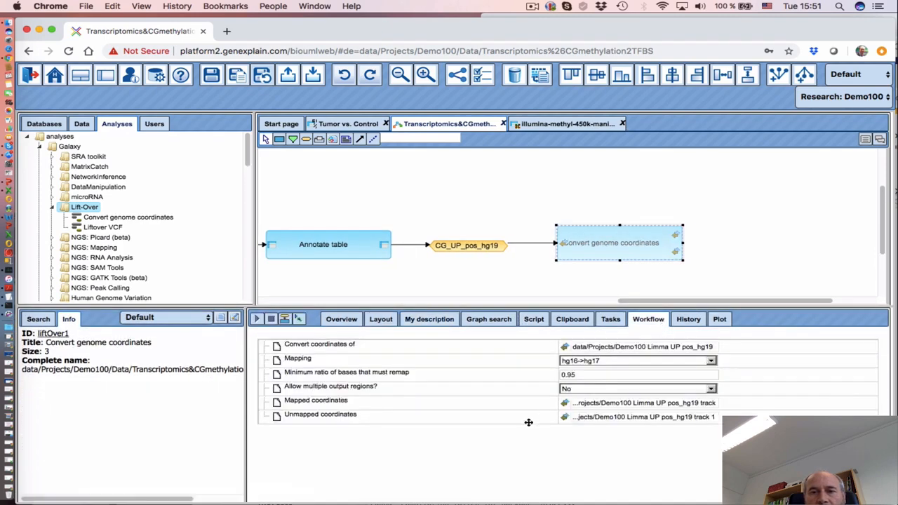
left_click(584, 362)
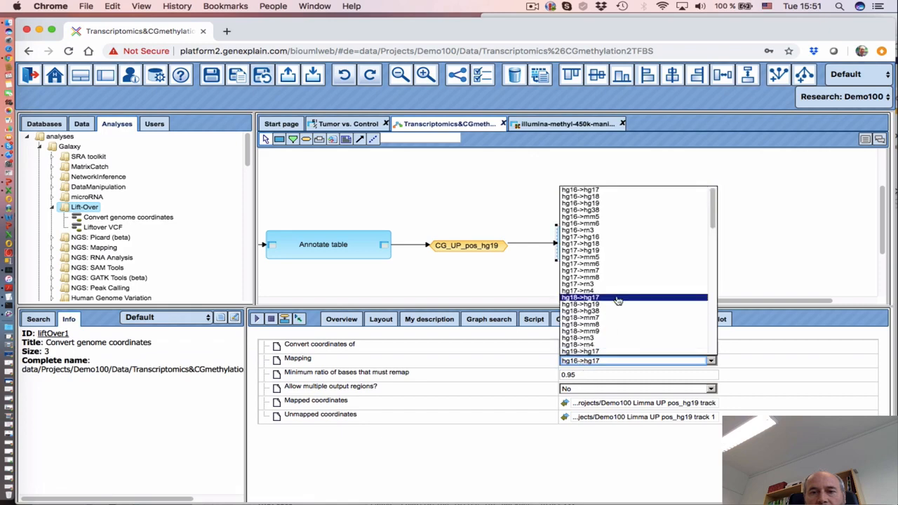
scroll(613, 331, "down", 4)
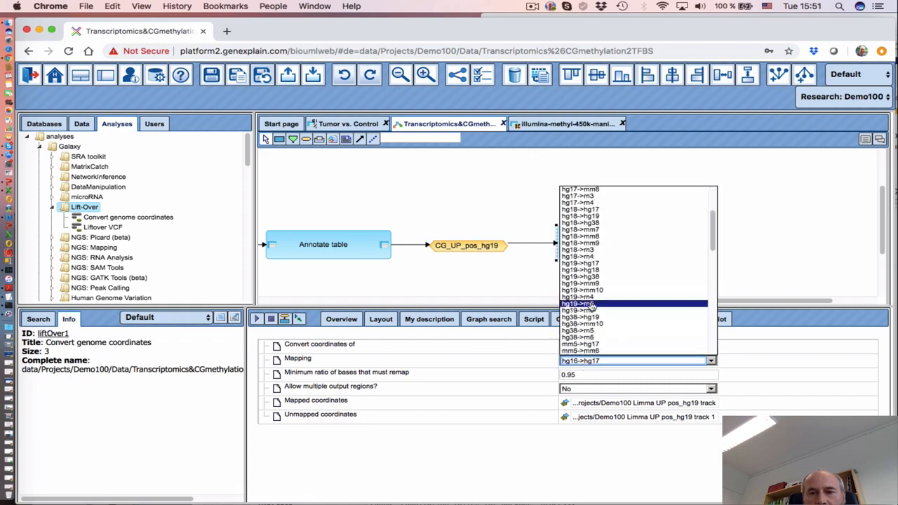
left_click(596, 277)
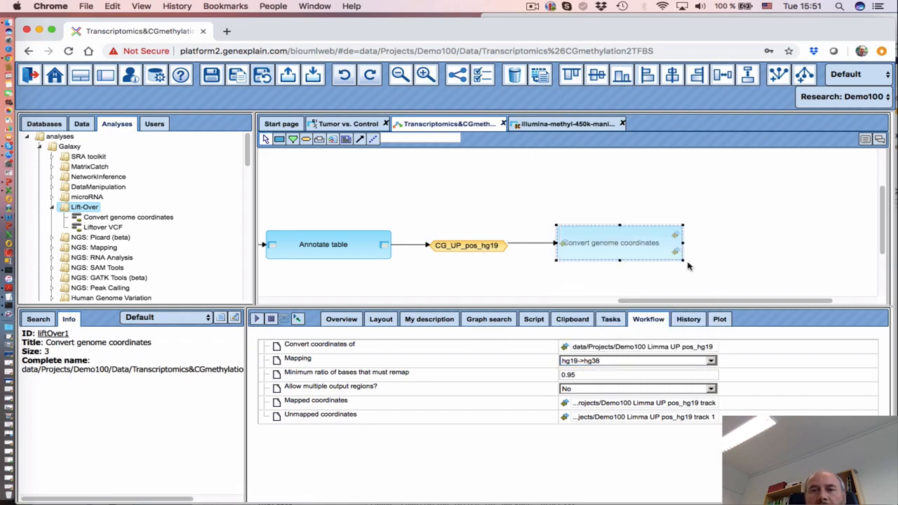
left_click_drag(662, 302, 603, 302)
scroll(603, 302, "right", 5)
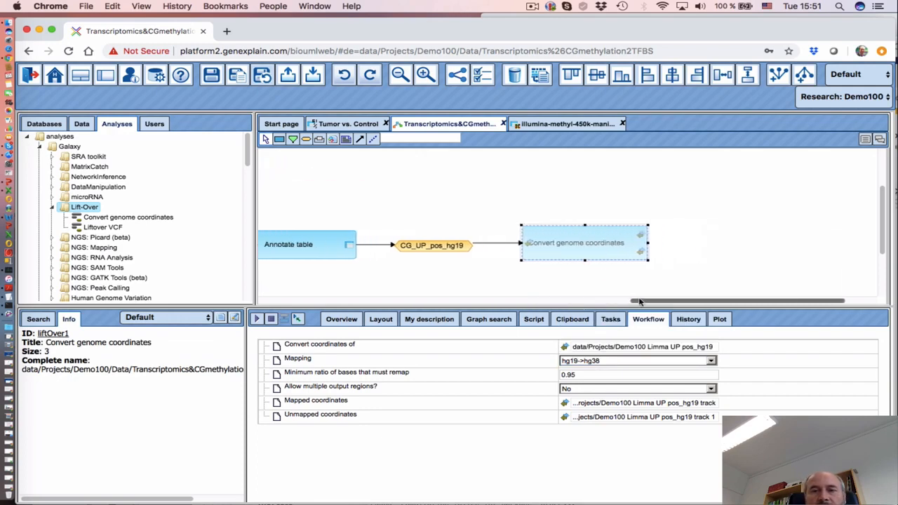
left_click(313, 139)
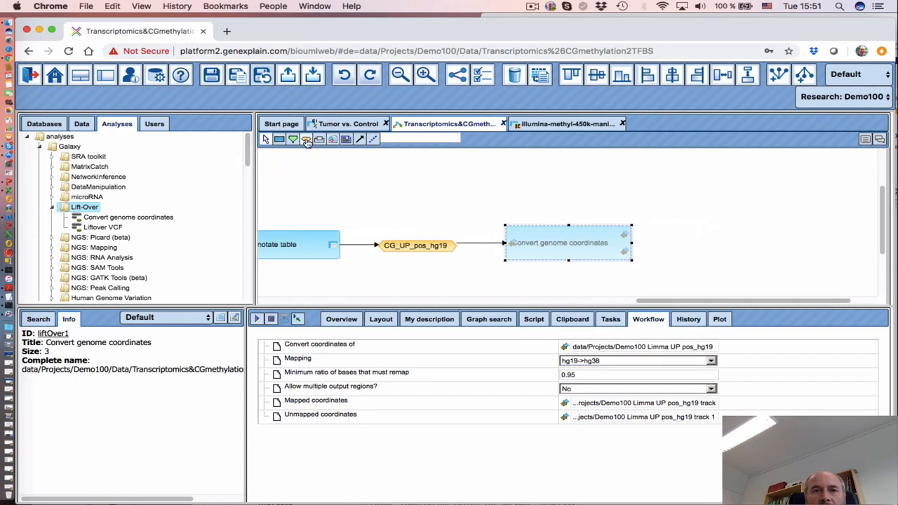
Create a Data element node CG_UP_pos_hg38 with expression $CG_UP$ pos_hg38
left_click(694, 233)
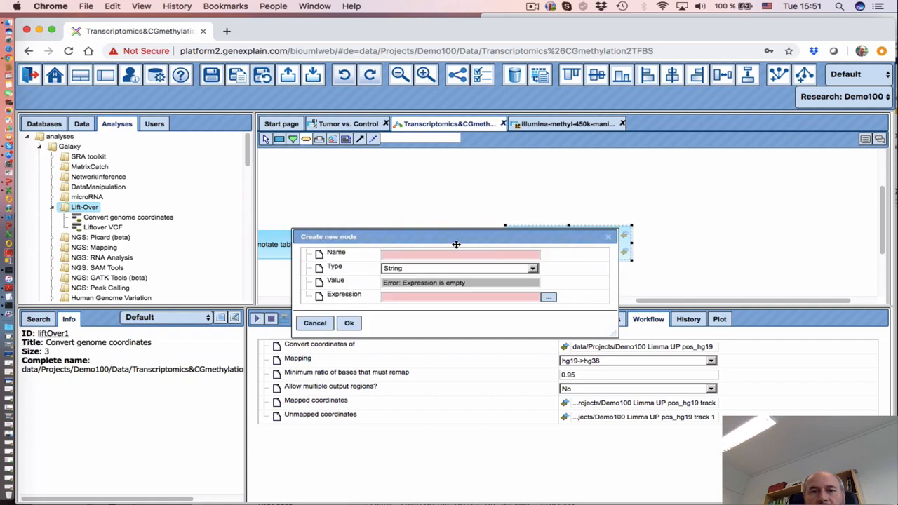
left_click_drag(456, 244, 492, 302)
left_click(467, 313)
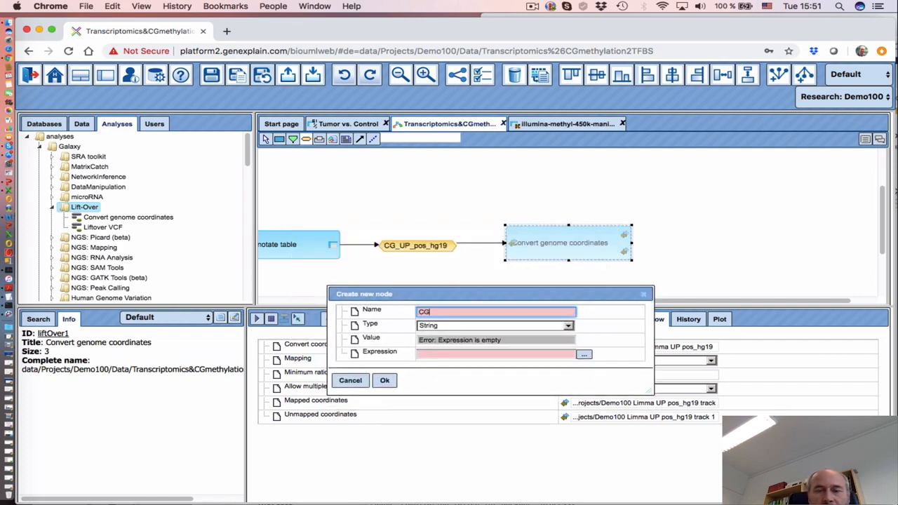
type("CG_UP")
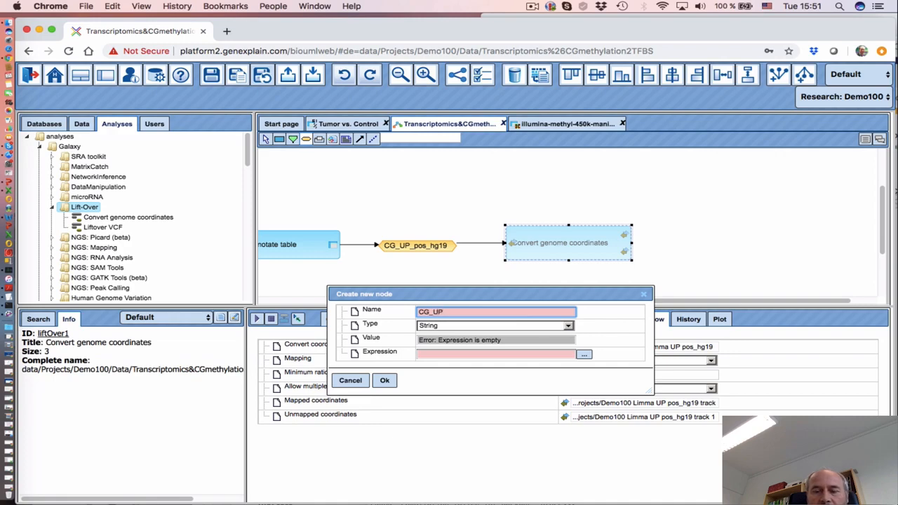
type("_pos_hg")
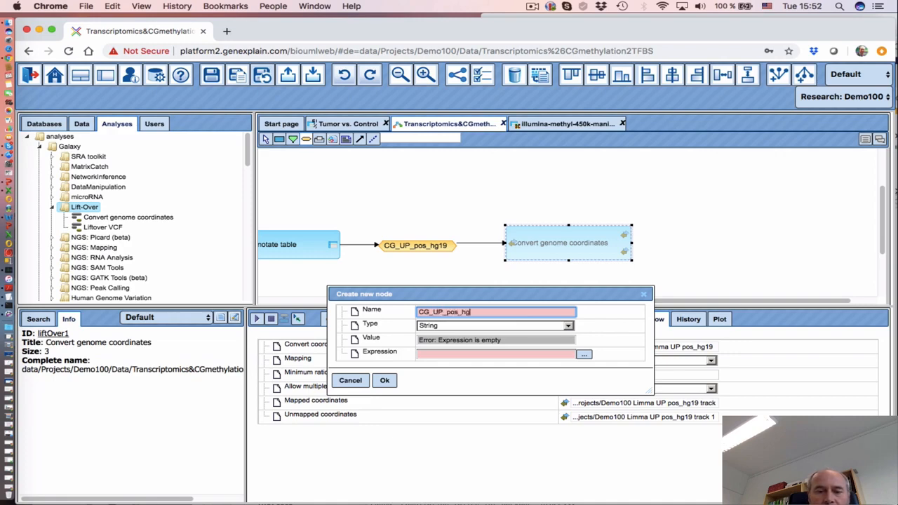
type("38")
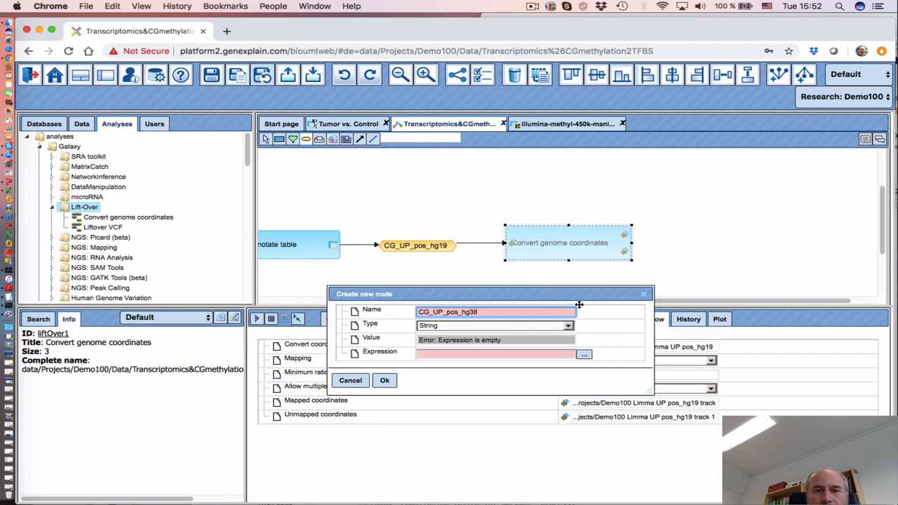
left_click(511, 327)
left_click(491, 349)
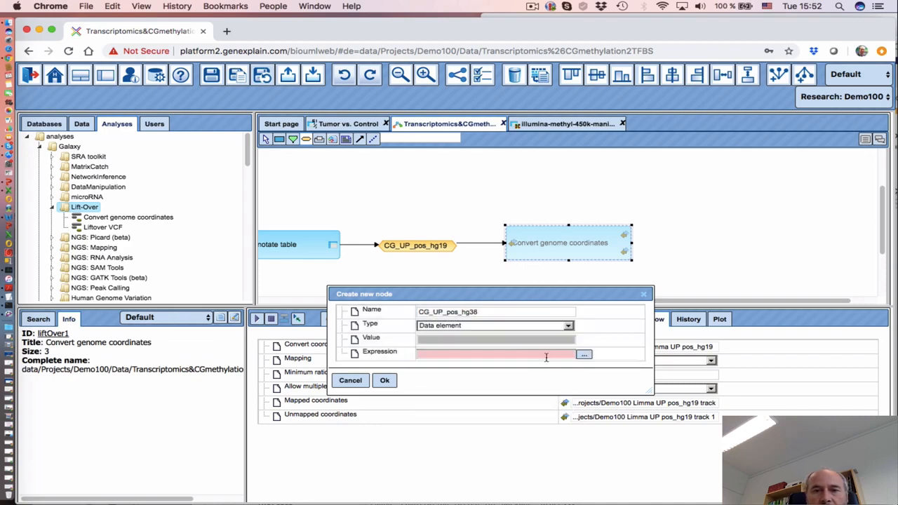
left_click(583, 355)
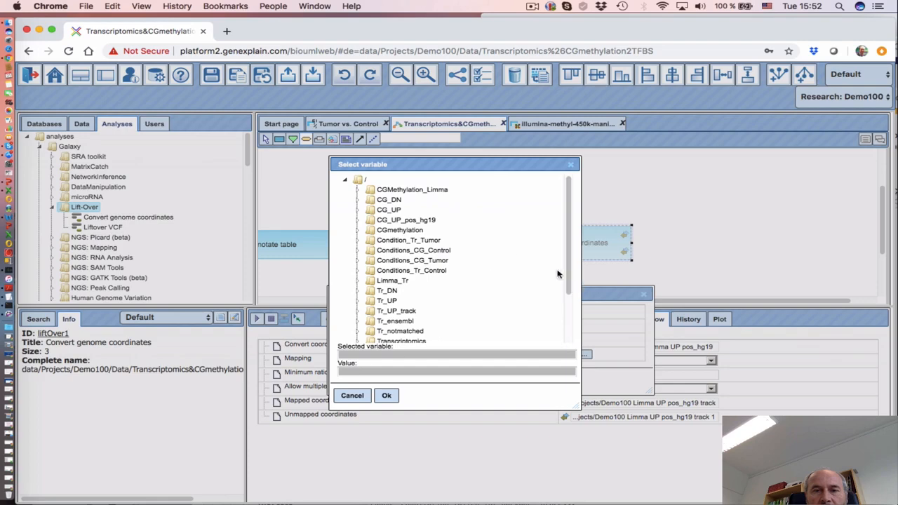
left_click(391, 212)
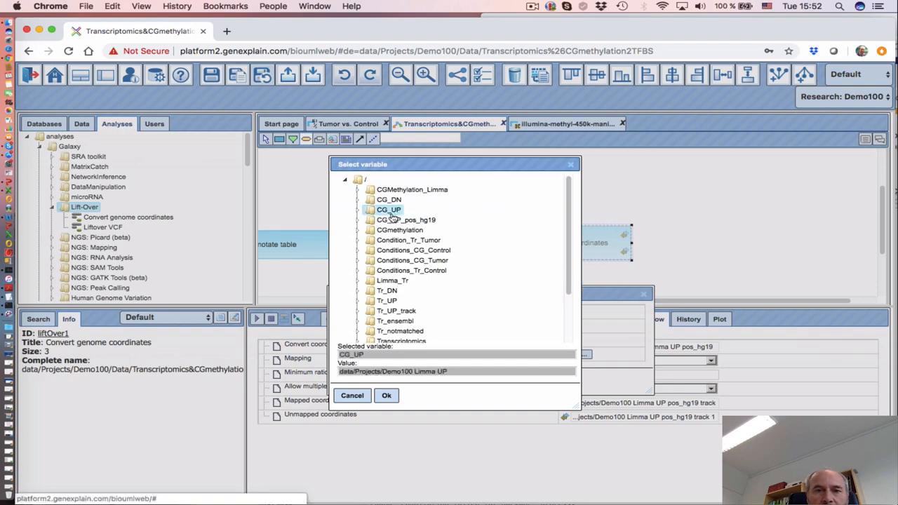
left_click(388, 396)
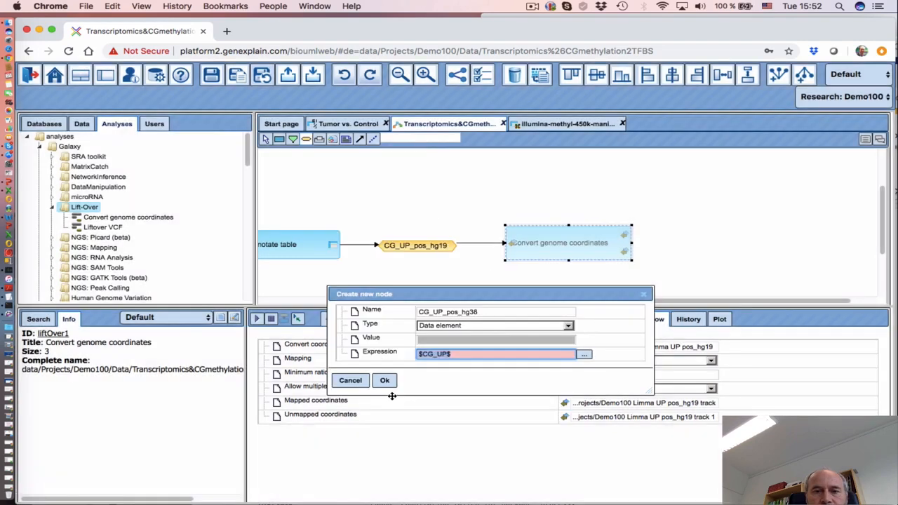
left_click(477, 354)
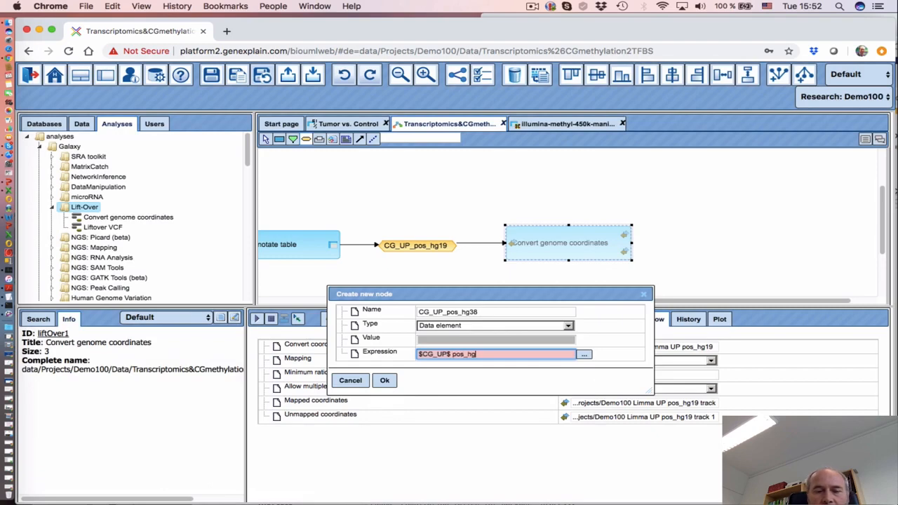
left_click(385, 380)
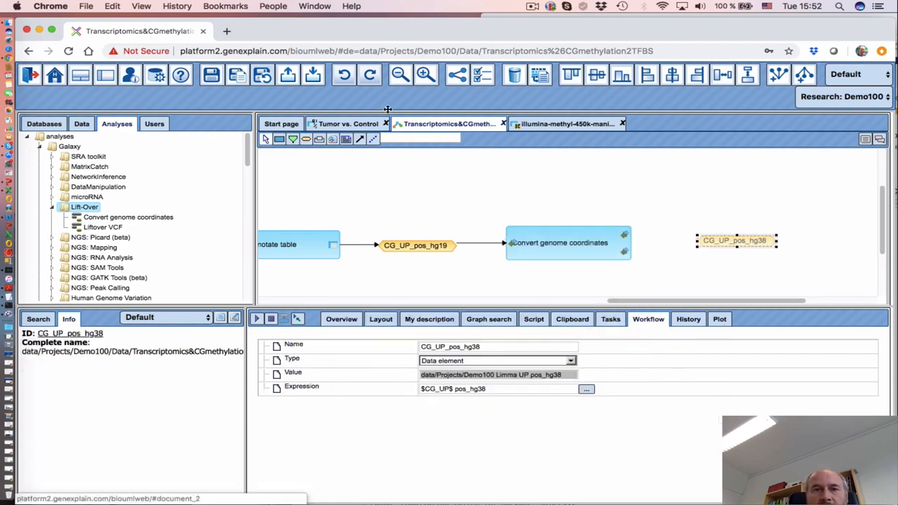
Link the Mapped coordinates output to CG_UP_pos_hg38 and pull the node closer
left_click(359, 139)
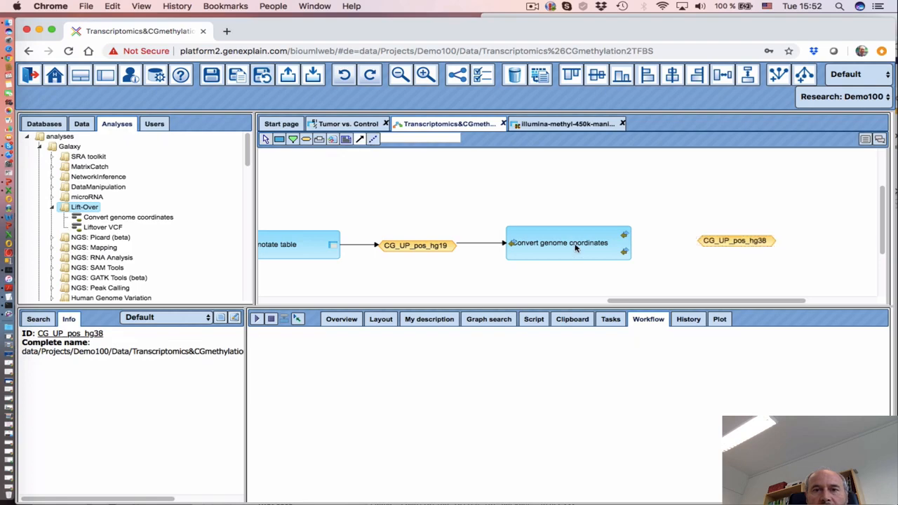
left_click_drag(625, 236, 719, 240)
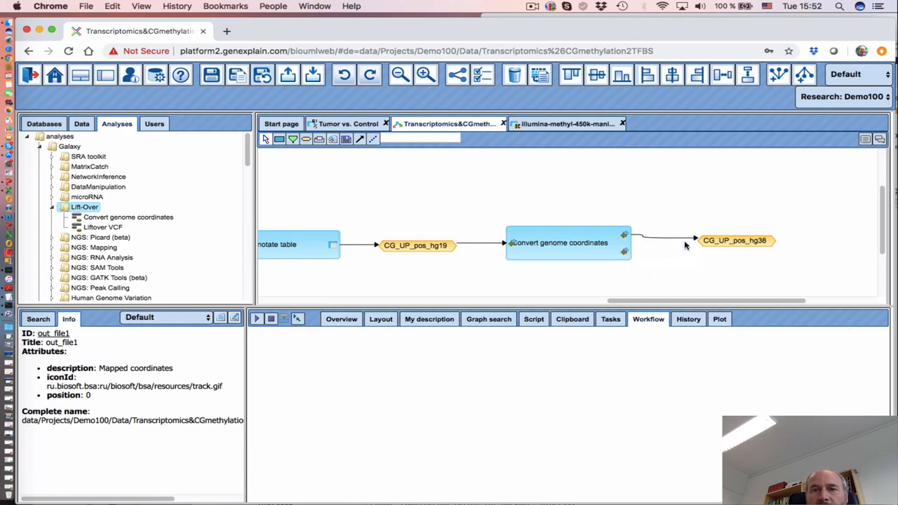
left_click_drag(723, 240, 701, 237)
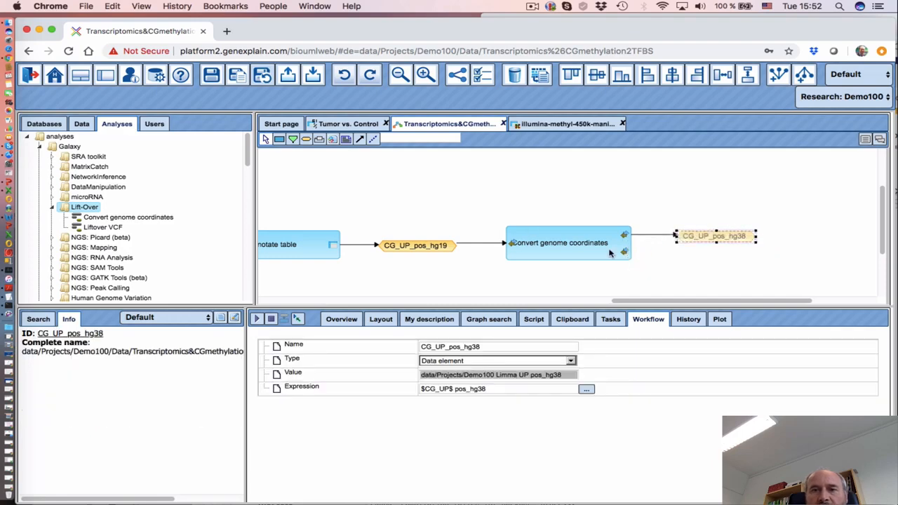
left_click(306, 140)
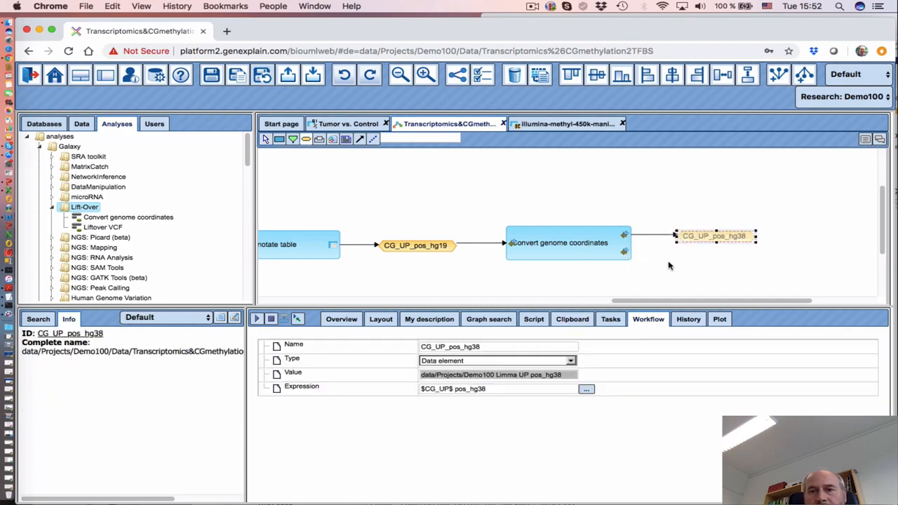
Create a Data element node CG_UP_pos_unmaped with expression $CG_UP_pos_hg19$ unmaped
left_click(663, 270)
left_click(415, 254)
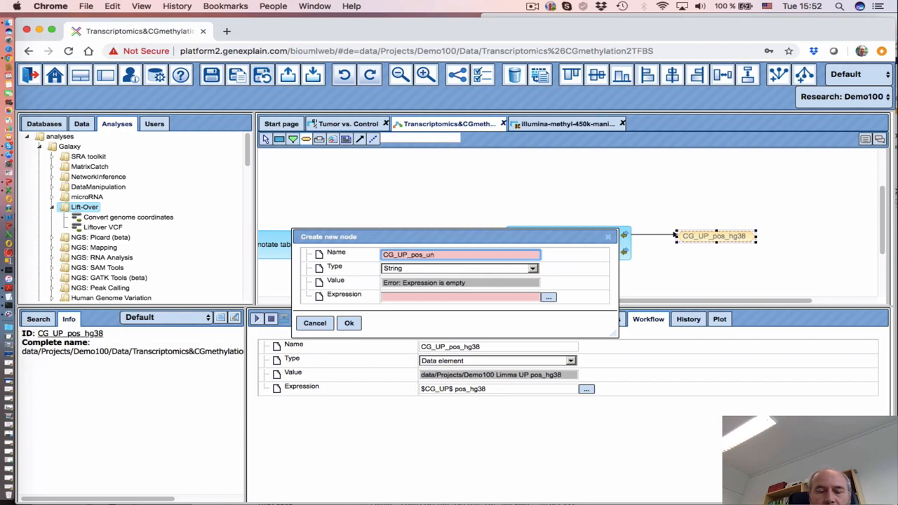
left_click(457, 272)
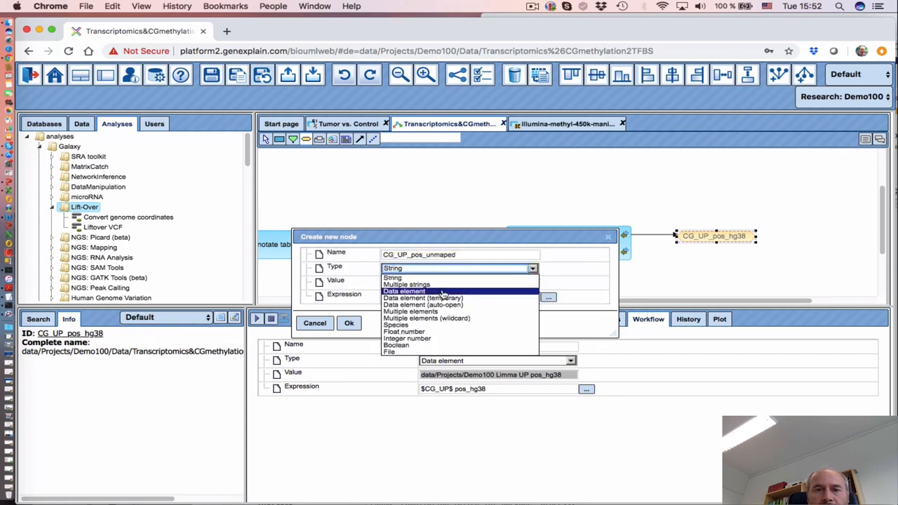
left_click(454, 291)
left_click(547, 297)
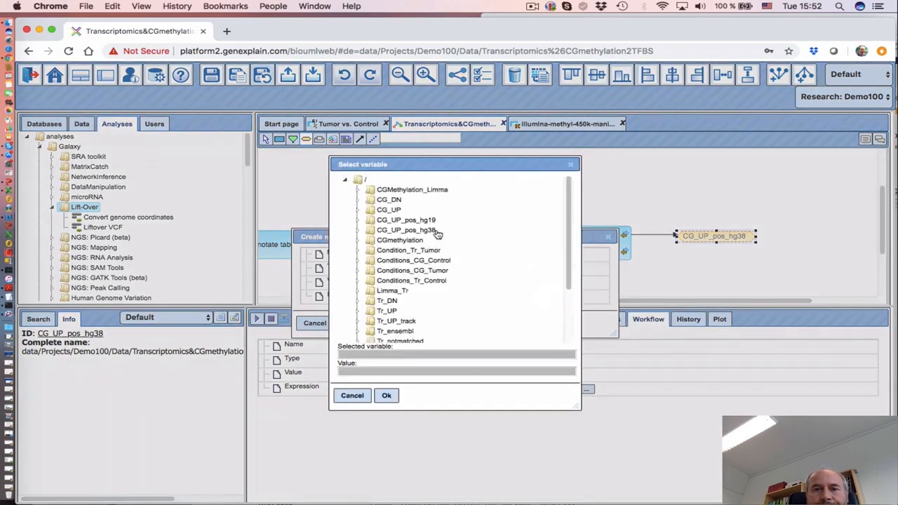
left_click(406, 220)
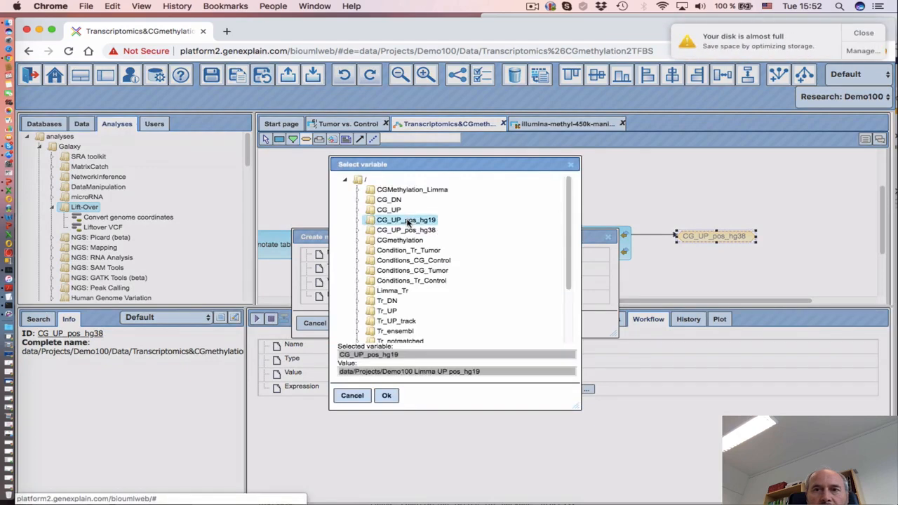
left_click(385, 395)
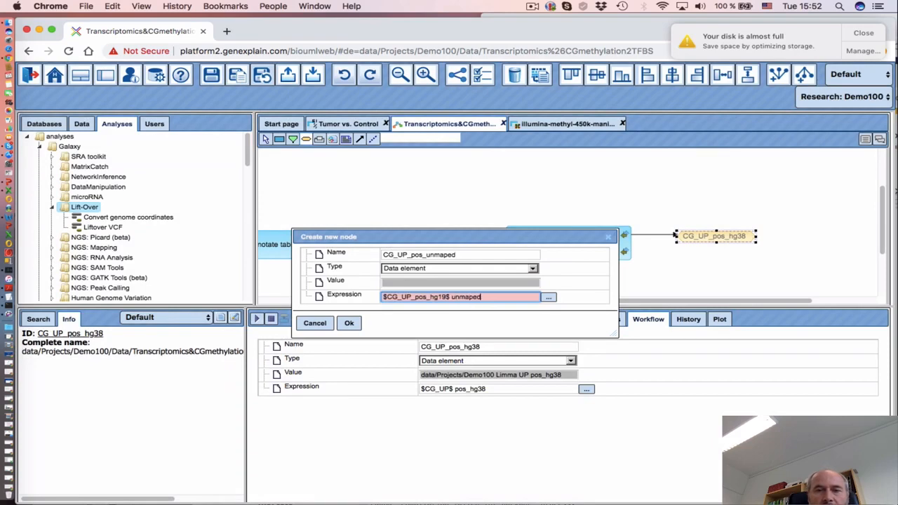
left_click(350, 323)
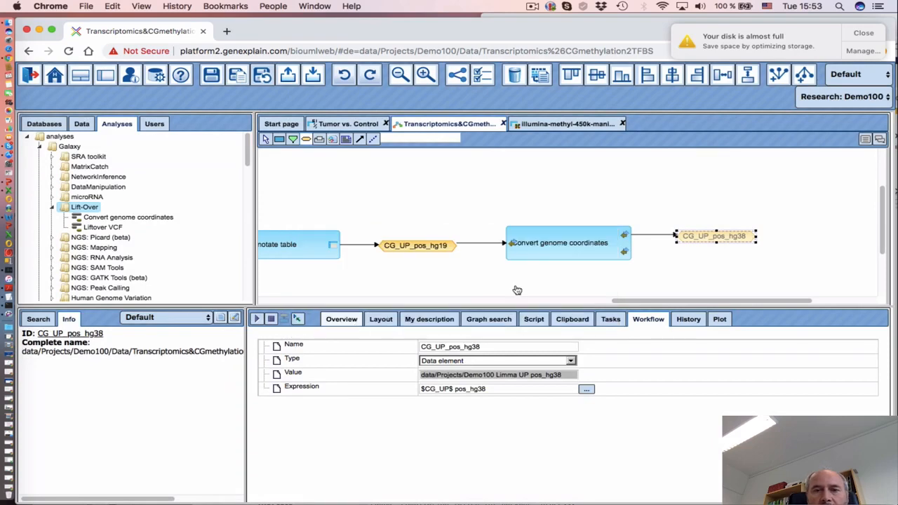
Place CG_UP_pos_unmaped below CG_UP_pos_hg38 and link the Unmapped coordinates output into it
left_click_drag(703, 273, 698, 258)
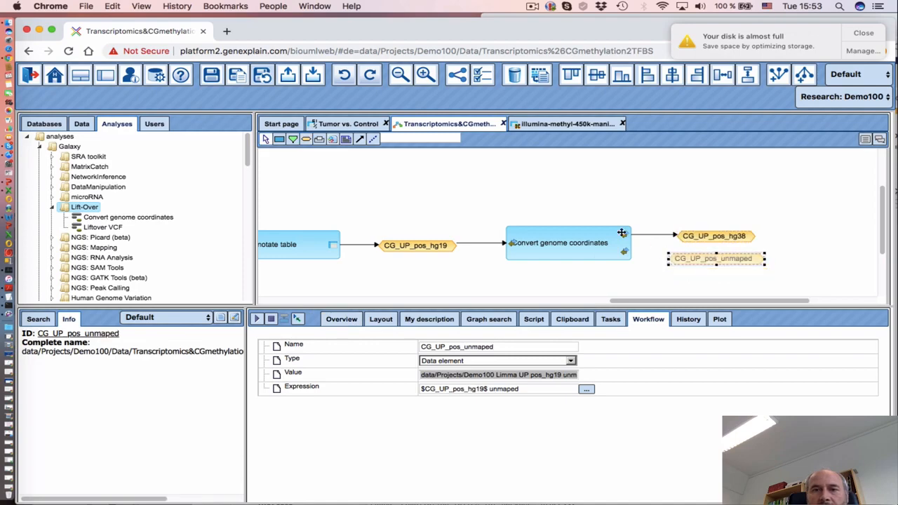
left_click(360, 139)
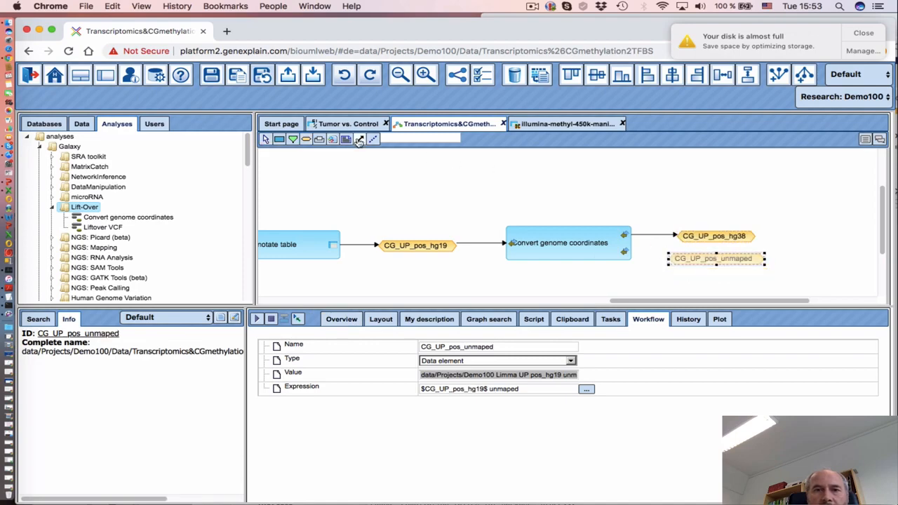
left_click(625, 251)
left_click(699, 261)
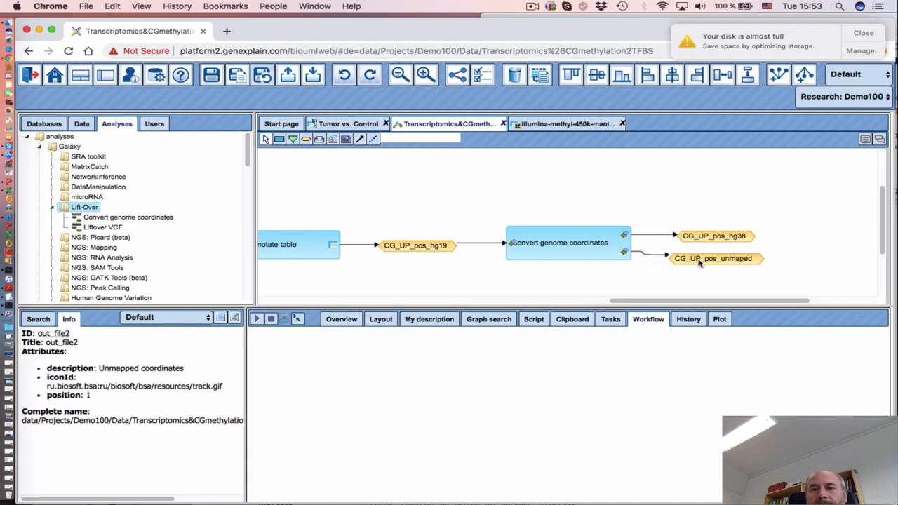
Pan the diagram and inspect the CG_UP_pos_unmaped node's properties
scroll(715, 260, "down", 2)
scroll(715, 259, "left", 1)
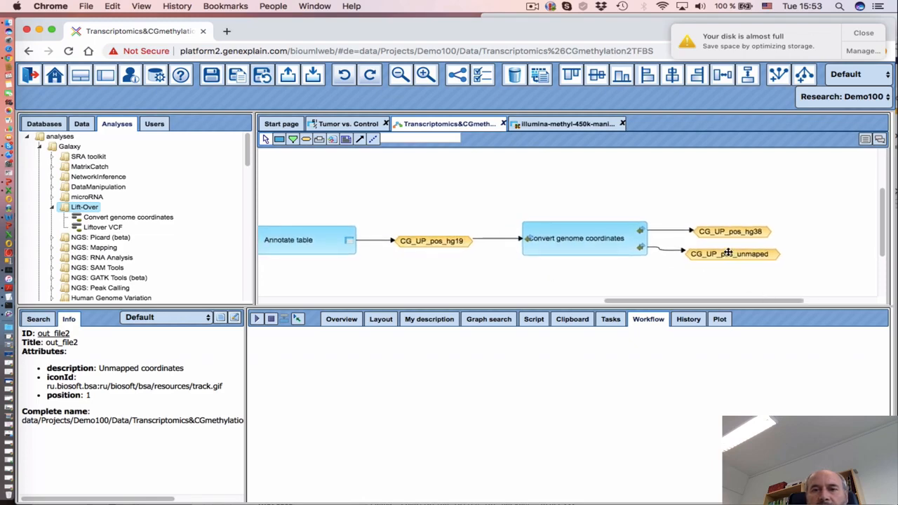
scroll(730, 234, "down", 2)
scroll(729, 234, "left", 2)
scroll(719, 228, "right", 3)
scroll(719, 228, "up", 2)
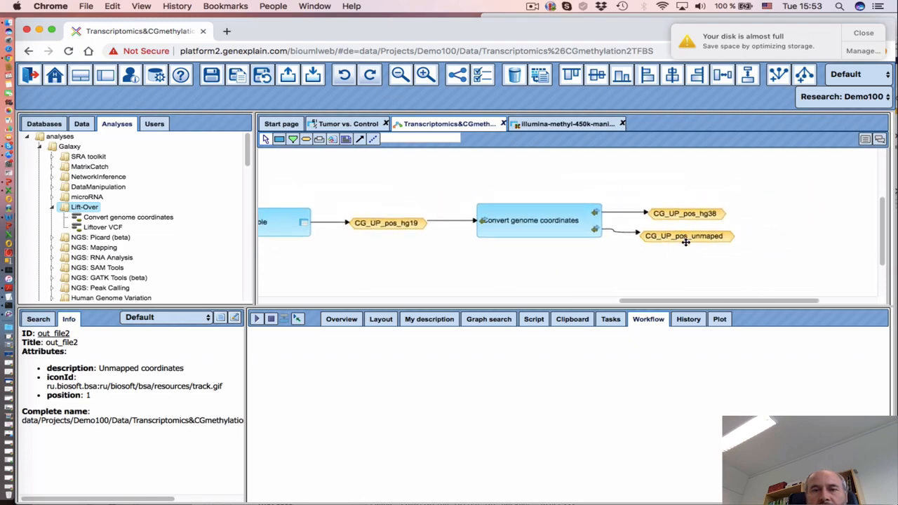
scroll(715, 226, "down", 2)
scroll(716, 226, "left", 1)
left_click(731, 212)
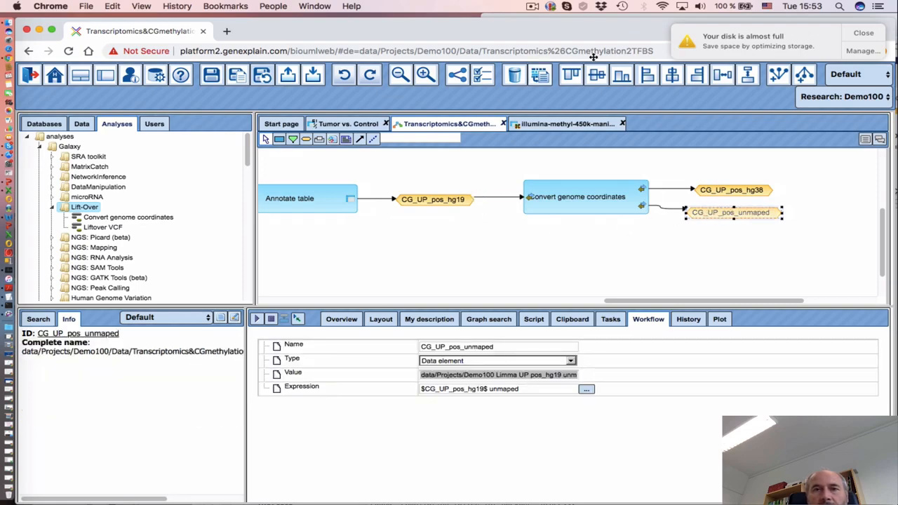
left_click(533, 7)
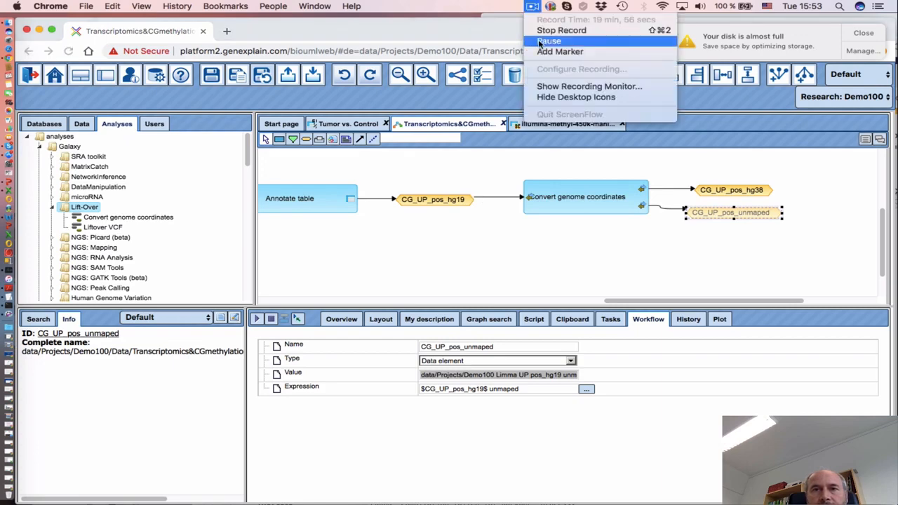
left_click(554, 29)
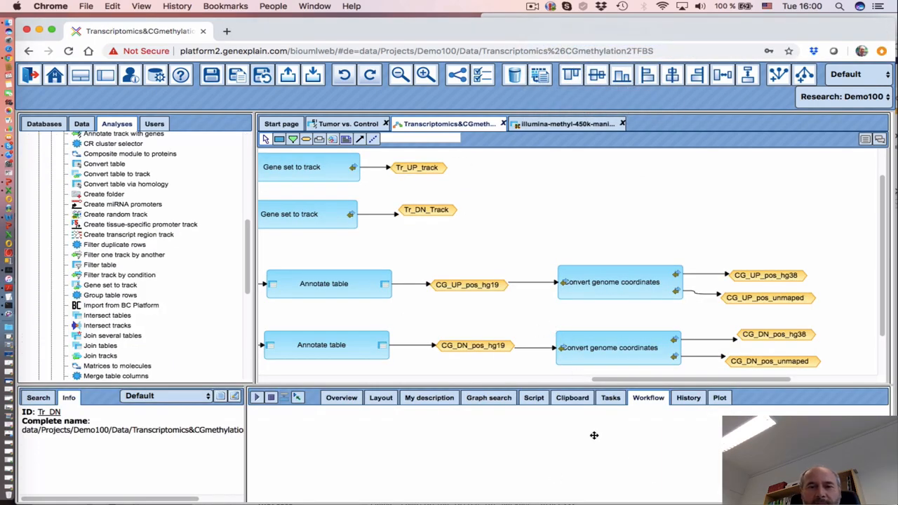
Resize the panels and show the upper Annotate table step's settings, including Output table
left_click_drag(601, 378, 526, 380)
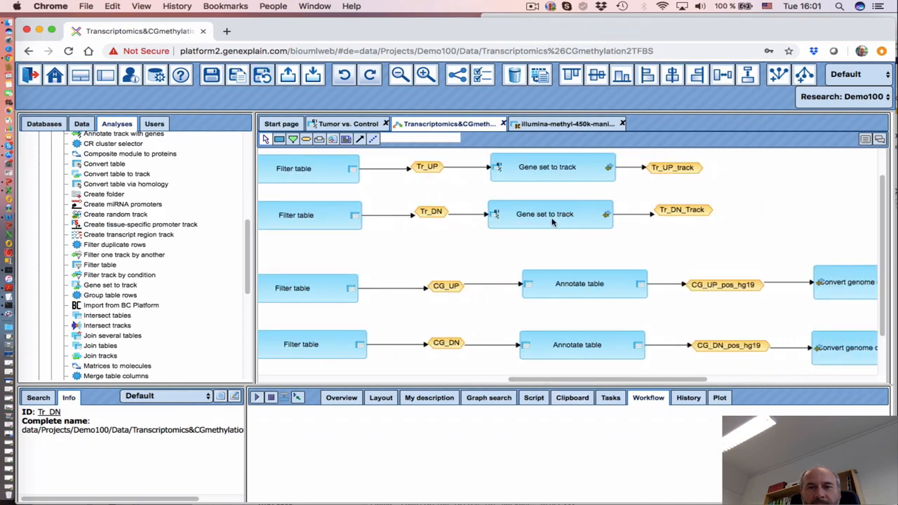
left_click_drag(607, 383, 726, 390)
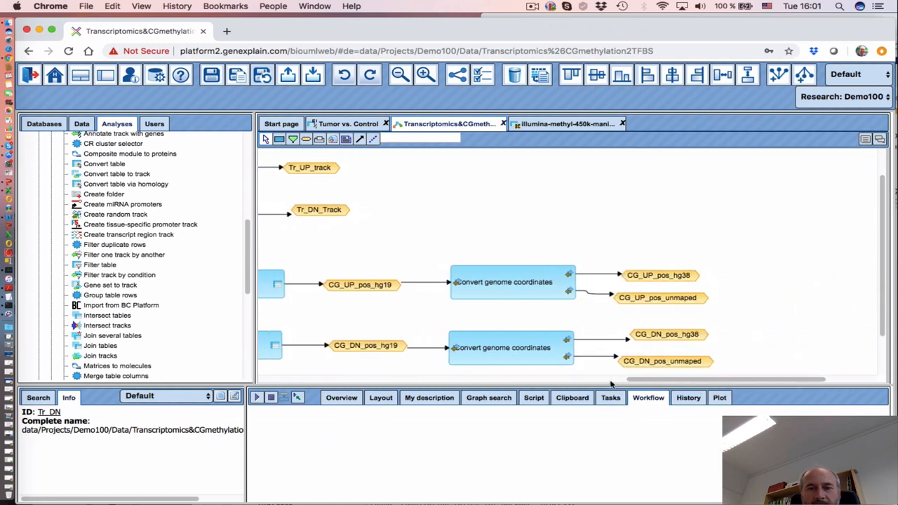
left_click_drag(593, 392, 594, 395)
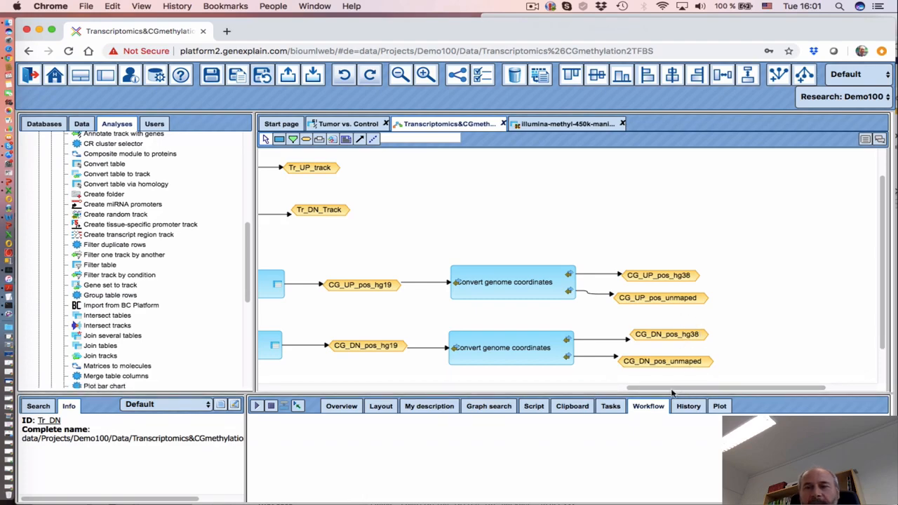
left_click_drag(672, 393, 597, 390)
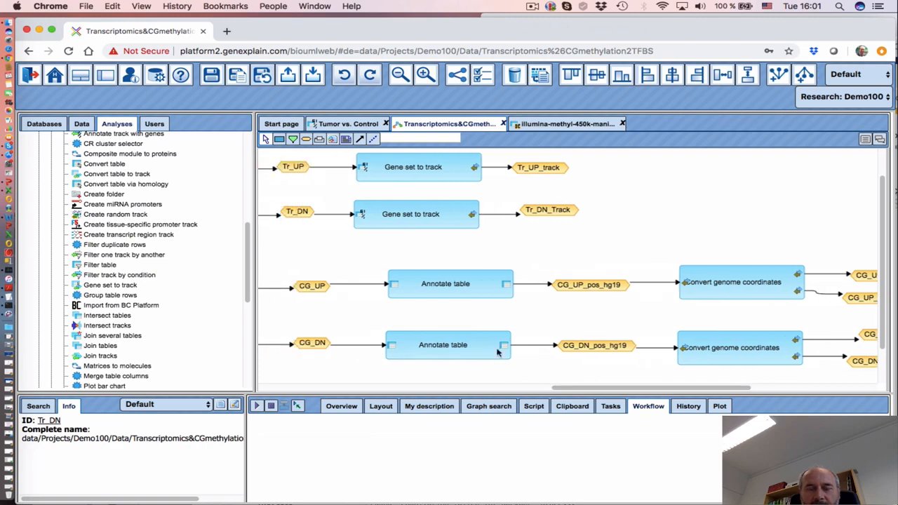
left_click(452, 292)
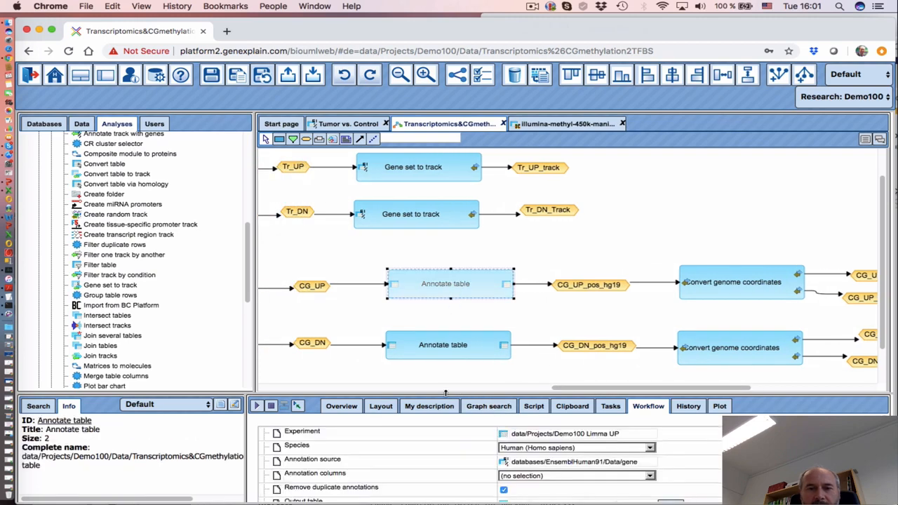
left_click_drag(446, 393, 446, 380)
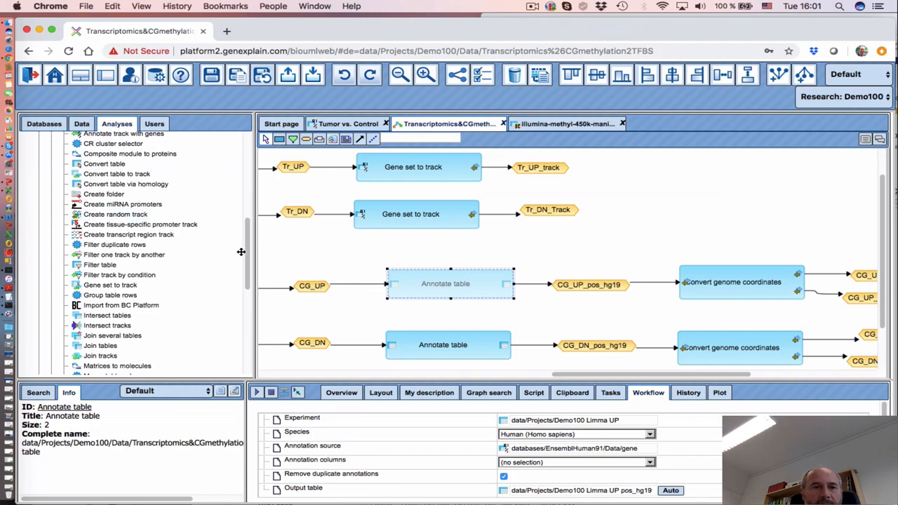
Select illumina-methyl-450k-manifest in the data tree and copy its full repository path
left_click(80, 124)
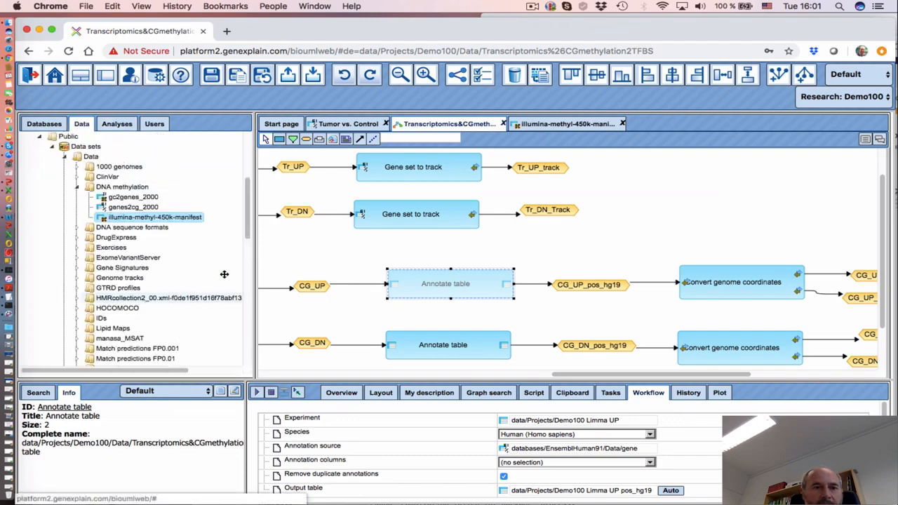
scroll(249, 230, "down", 10)
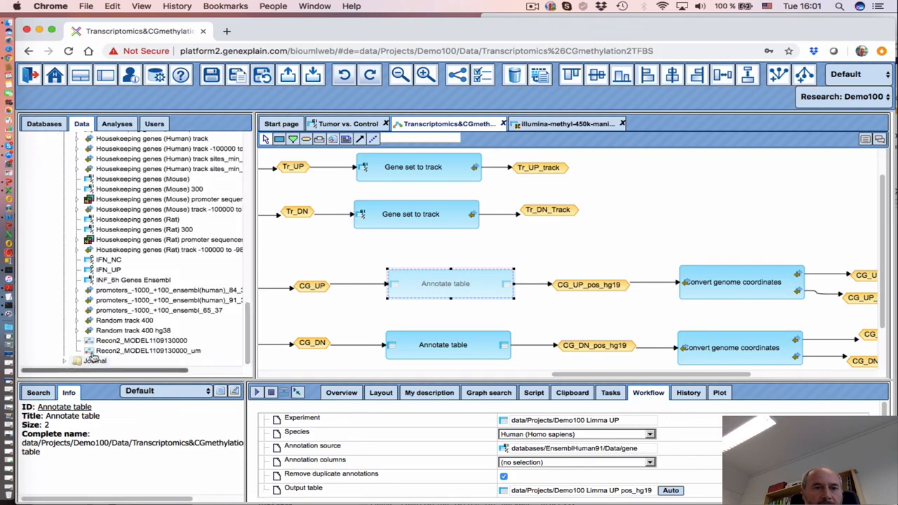
scroll(137, 288, "up", 10)
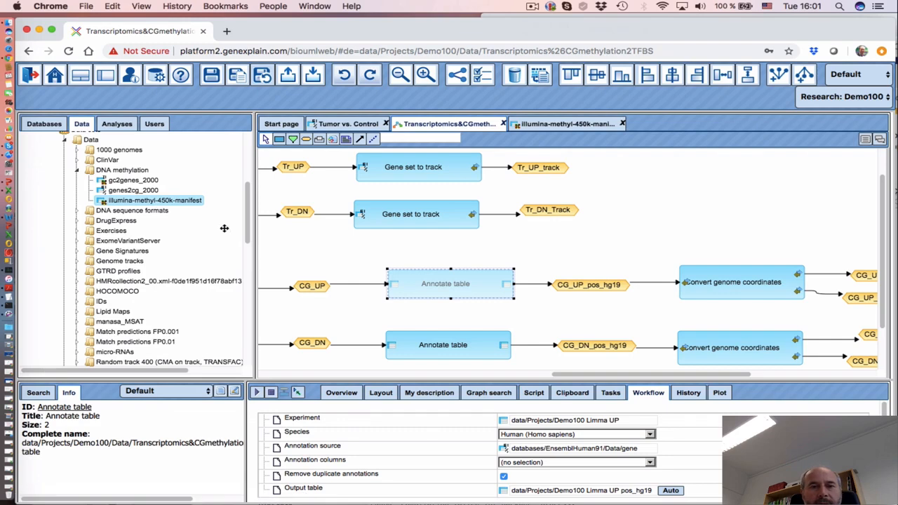
left_click(175, 202)
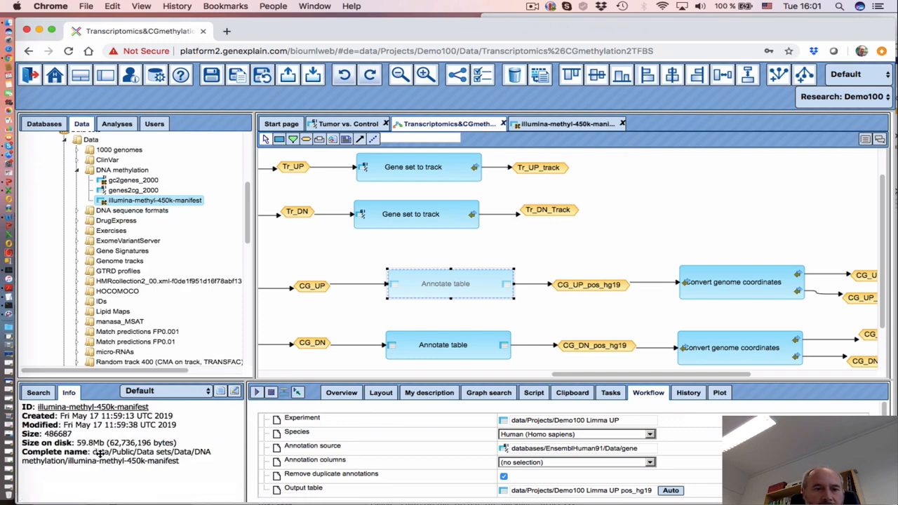
left_click_drag(181, 461, 92, 453)
key("super+c")
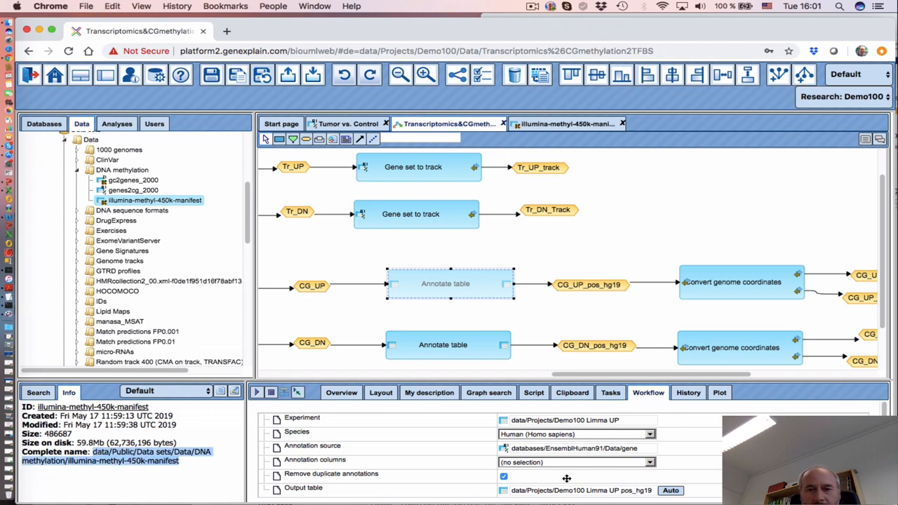
Try the copied path as Annotation source, dismiss the invalid-symbols error, and cancel
left_click(592, 448)
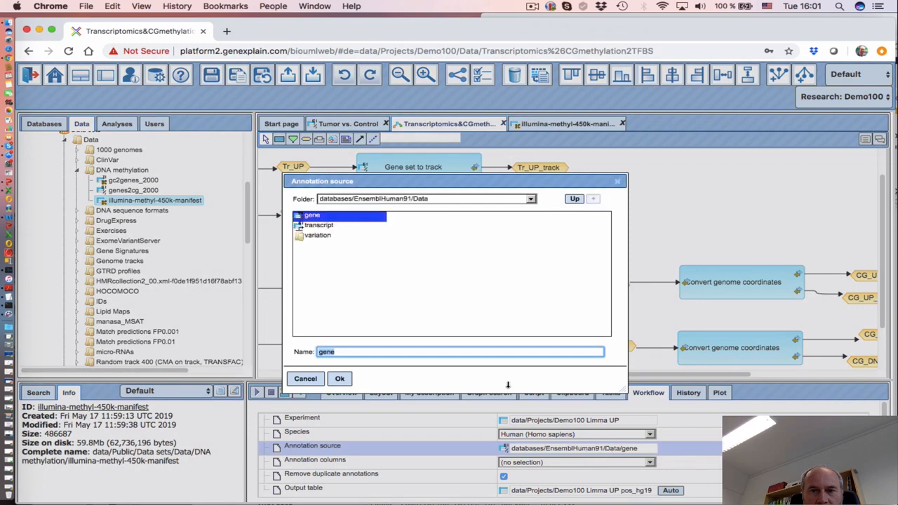
key("super+v")
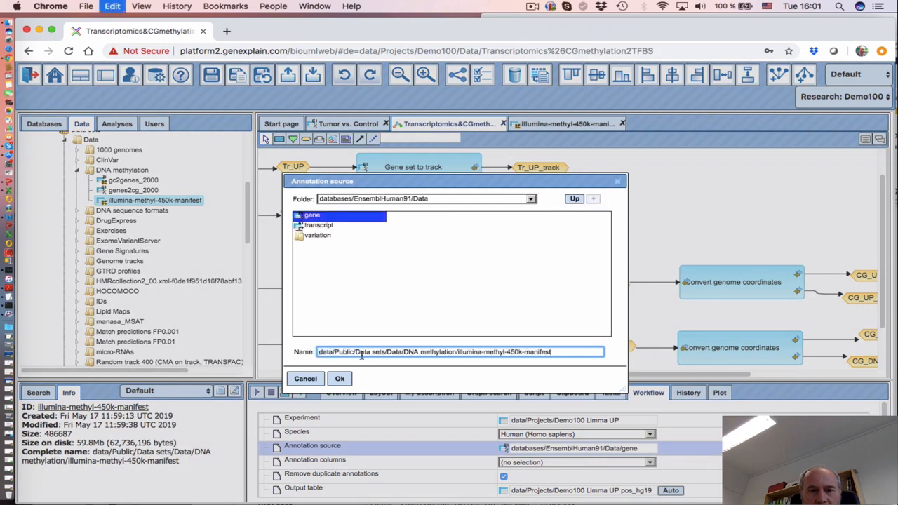
left_click(340, 380)
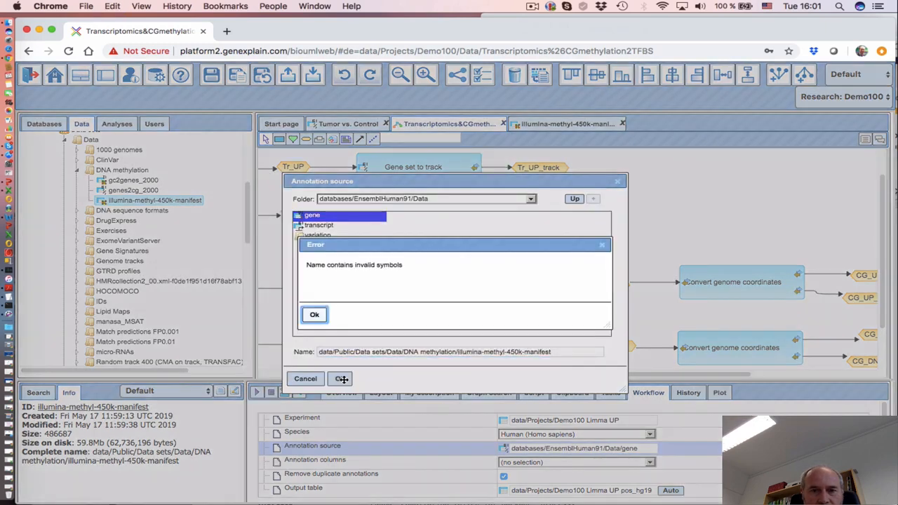
left_click(314, 316)
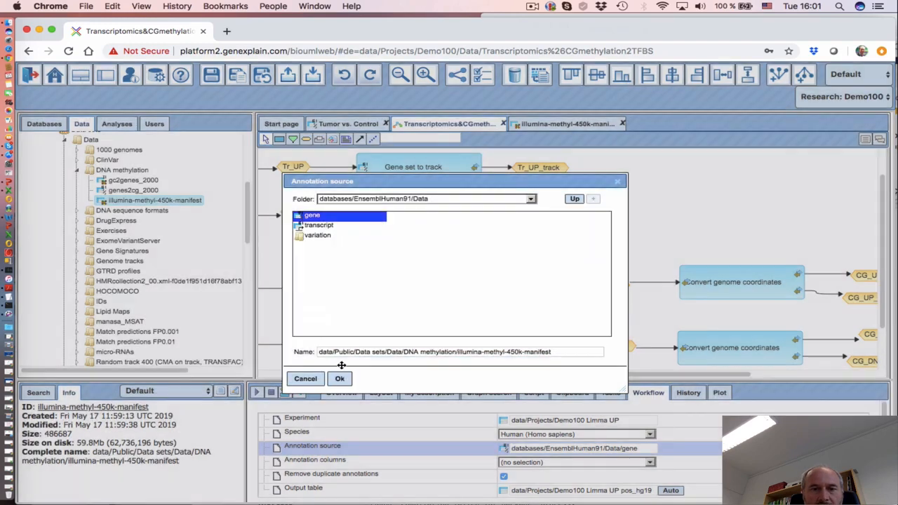
left_click(306, 379)
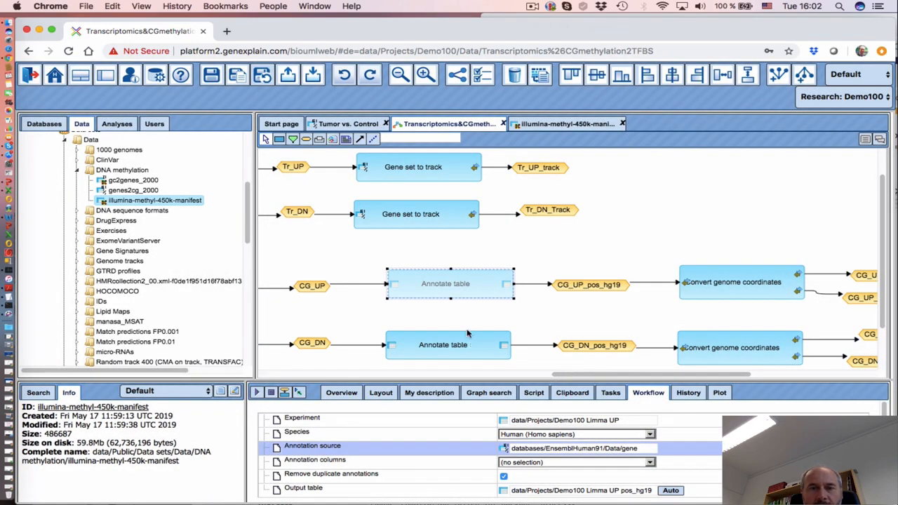
left_click(709, 463)
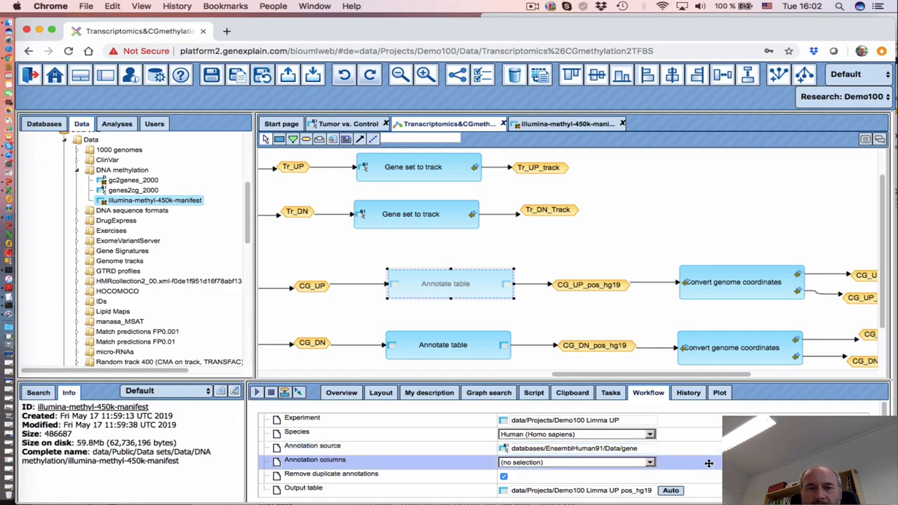
left_click(438, 255)
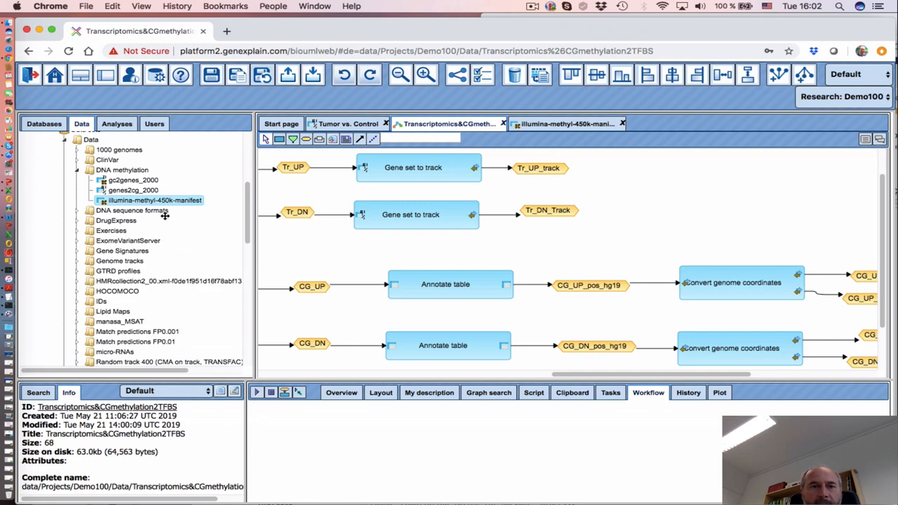
Add illumina-methyl-450k-manifest to the canvas and link it to the upper Annotate table step
left_click_drag(165, 203, 404, 243)
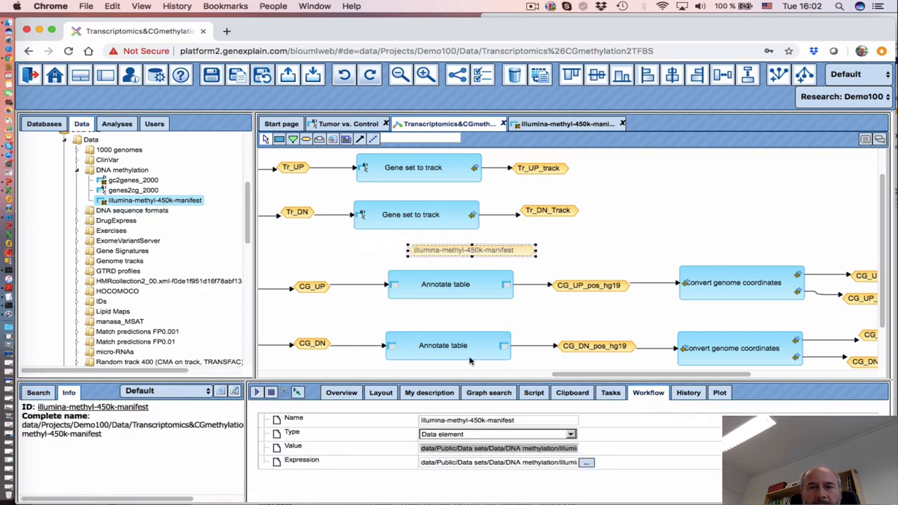
left_click_drag(448, 249, 427, 250)
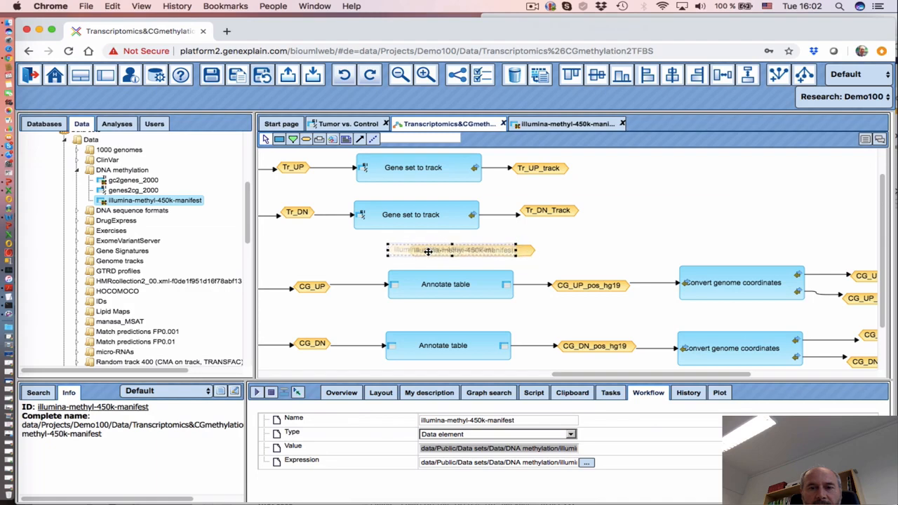
left_click(443, 287)
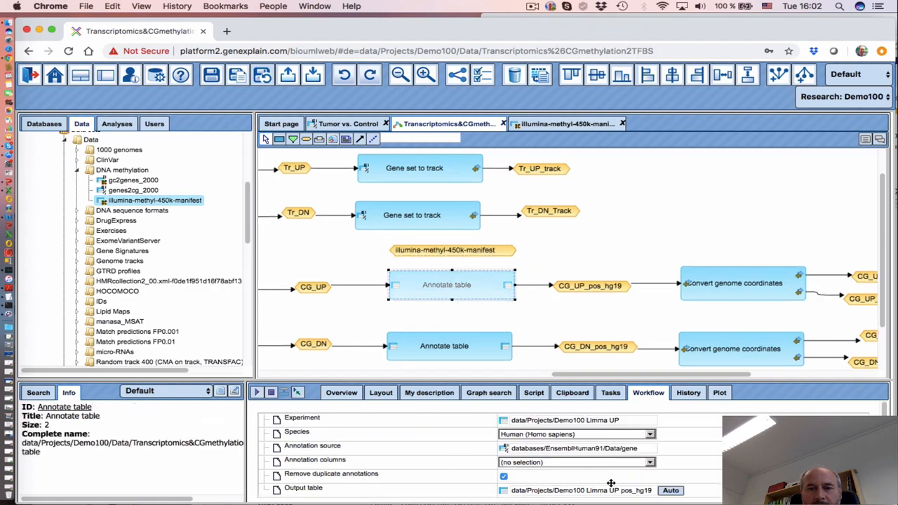
left_click(432, 465)
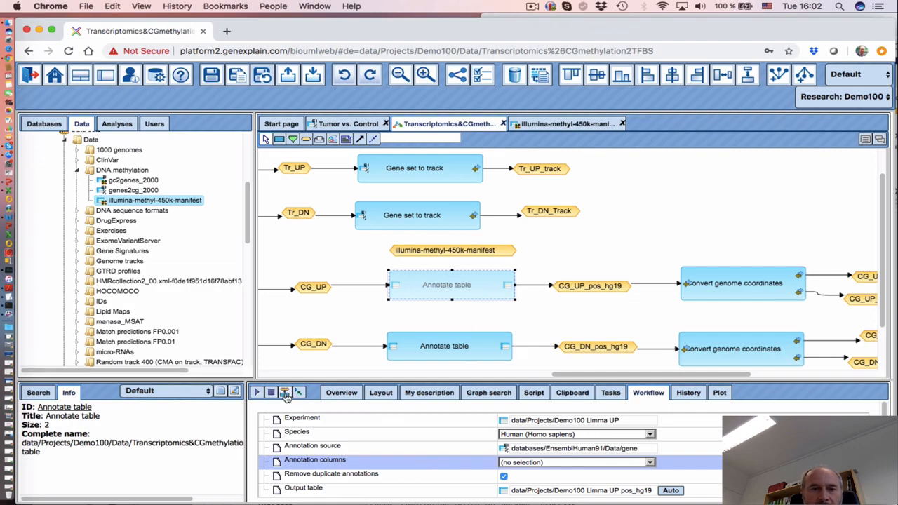
left_click(453, 252)
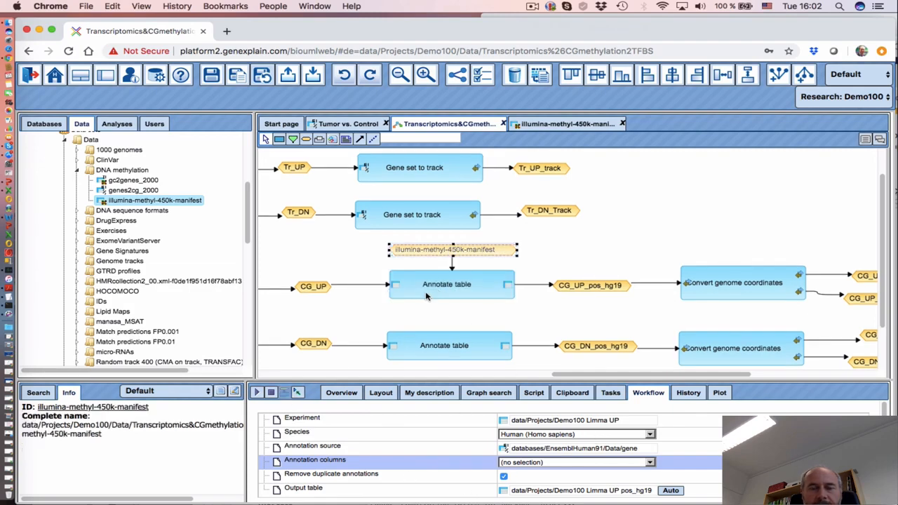
Link the manifest to the lower Annotate table step, annotating columns CHR and MAPINFO
left_click(418, 351)
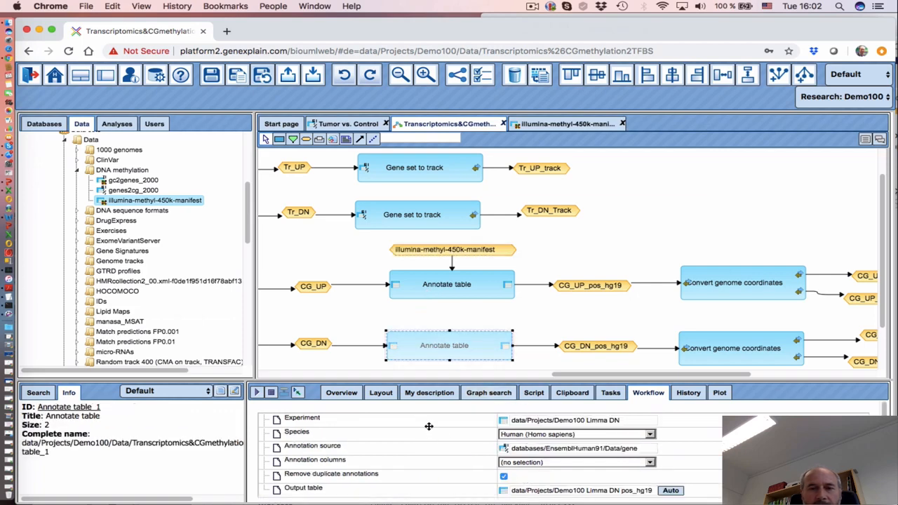
left_click(410, 465)
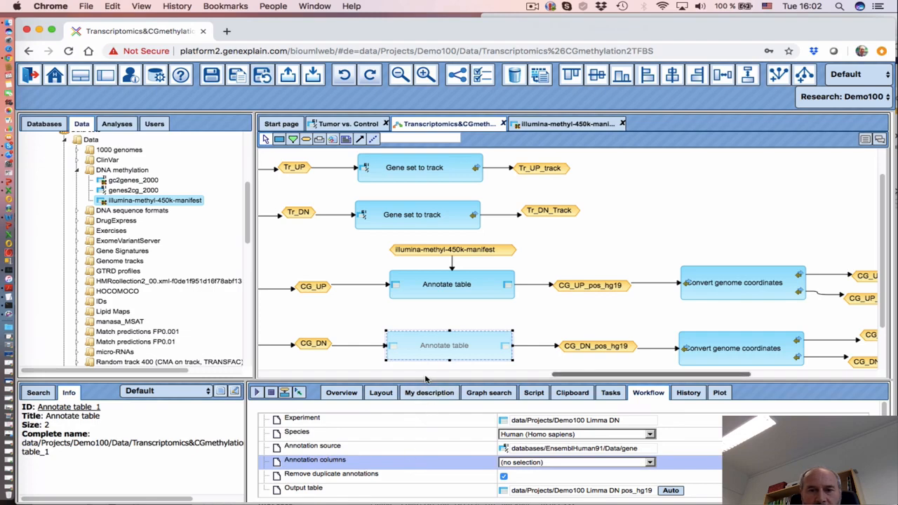
left_click(373, 449)
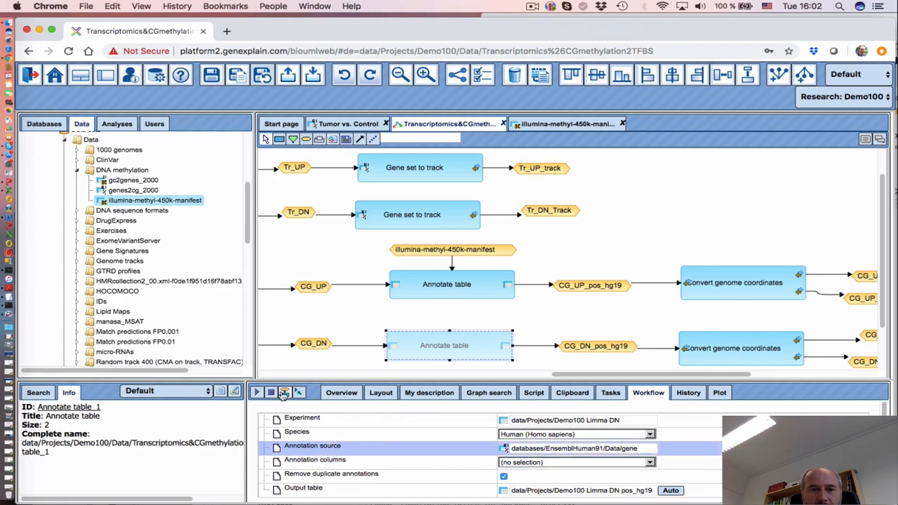
left_click(420, 251)
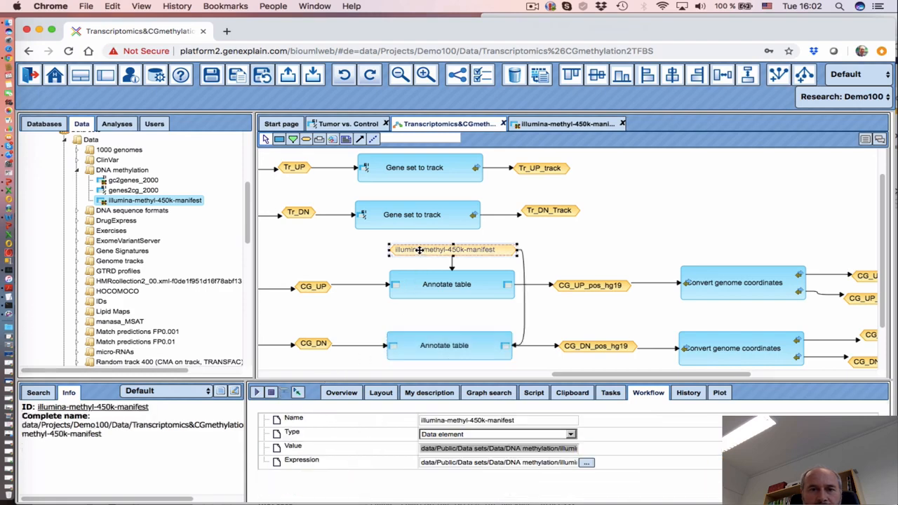
left_click(436, 345)
left_click(544, 463)
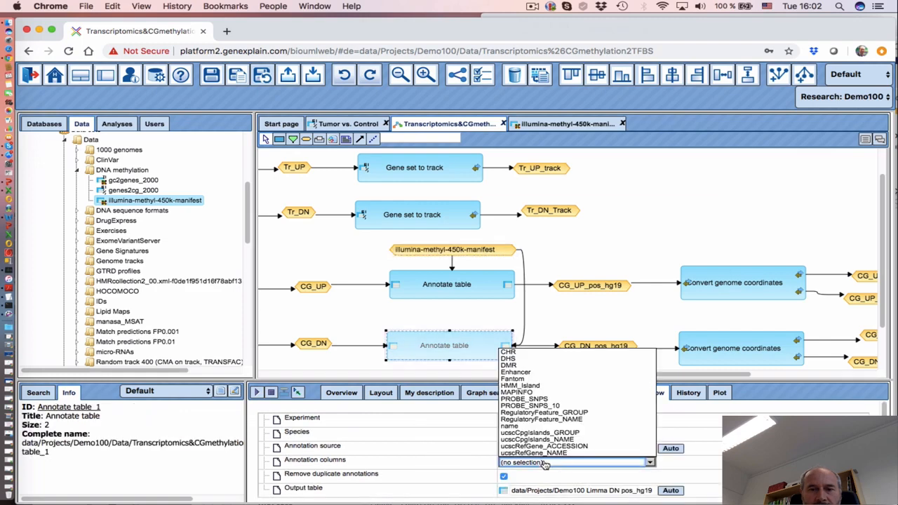
left_click(510, 352)
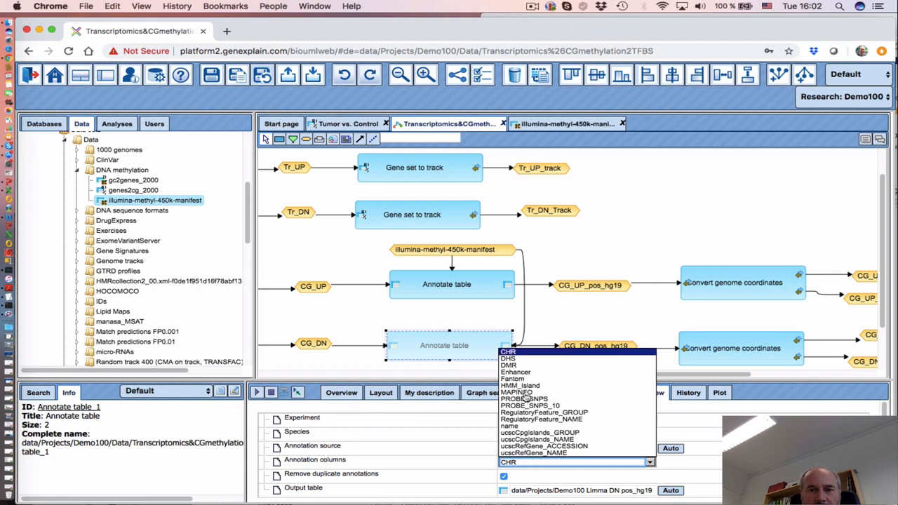
left_click(518, 392)
left_click(446, 456)
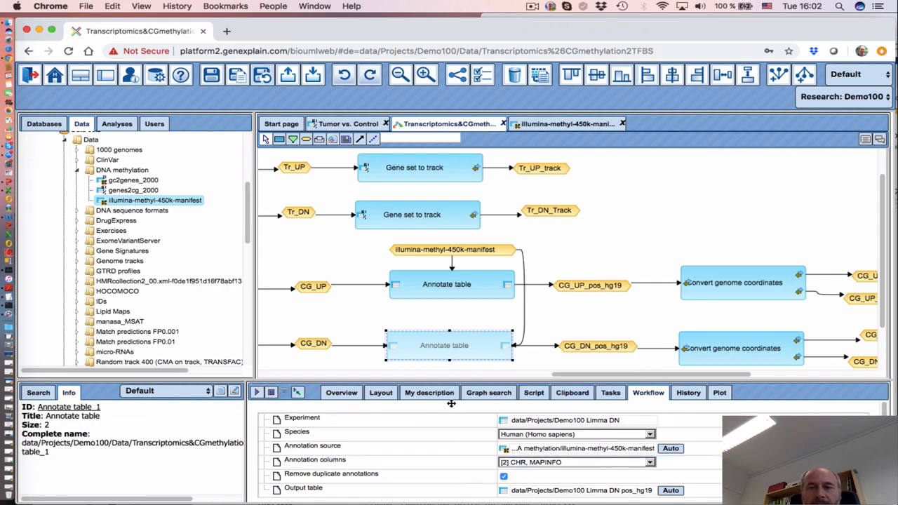
left_click(442, 252)
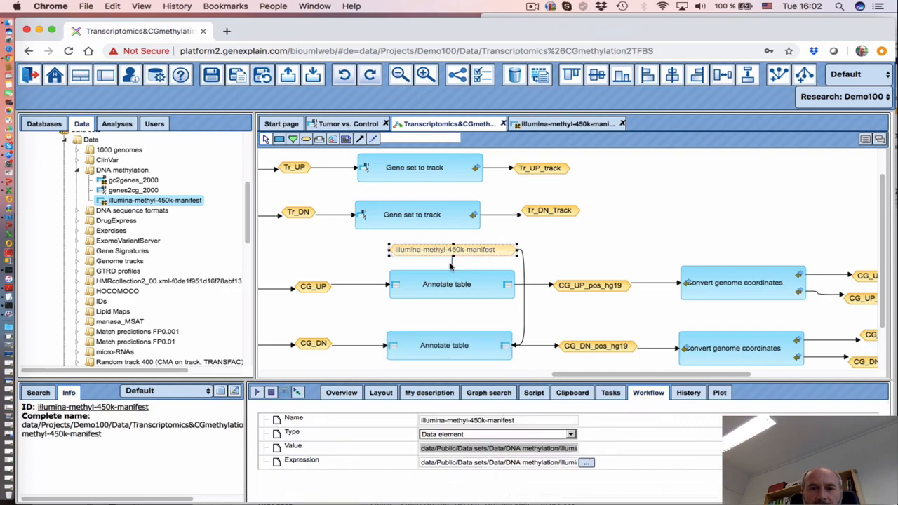
left_click(452, 263)
right_click(452, 262)
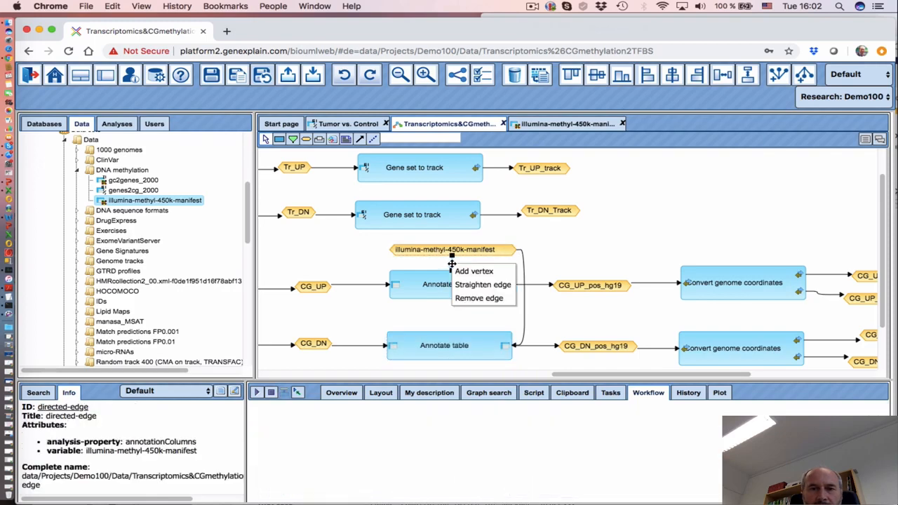
left_click(473, 301)
left_click(436, 286)
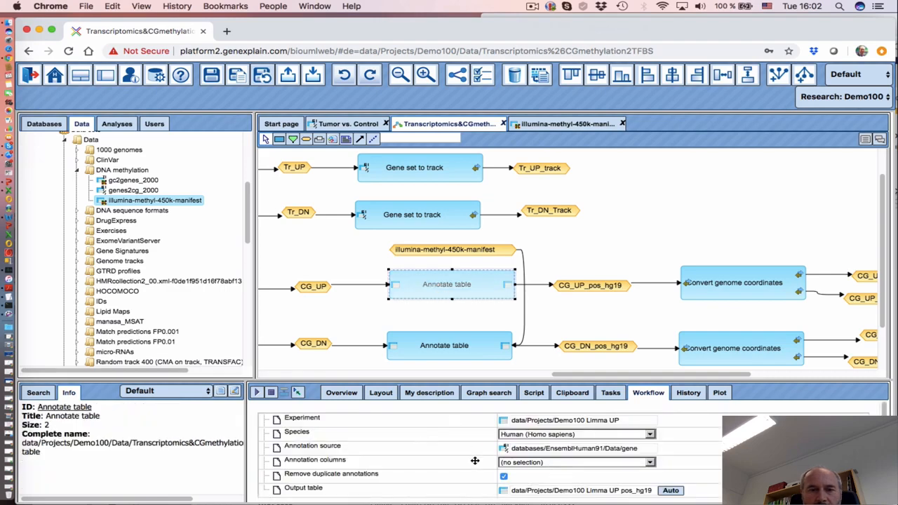
left_click(397, 449)
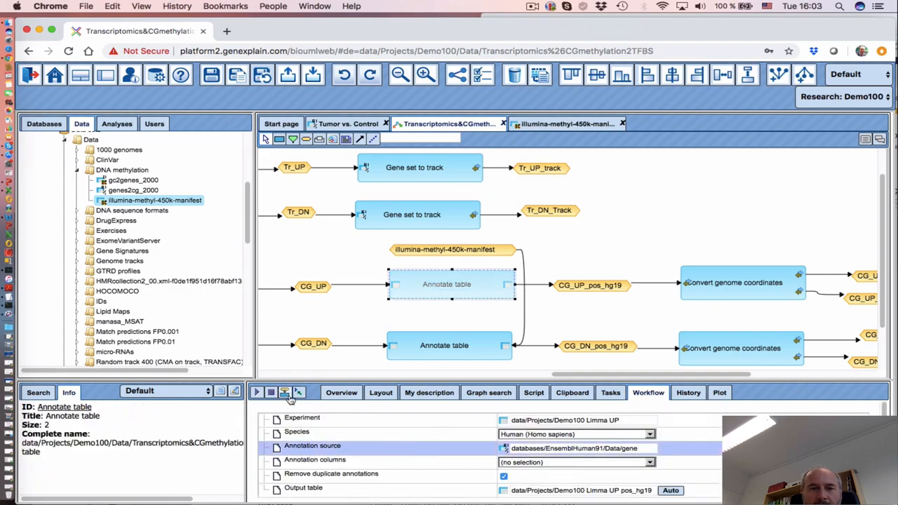
left_click(460, 250)
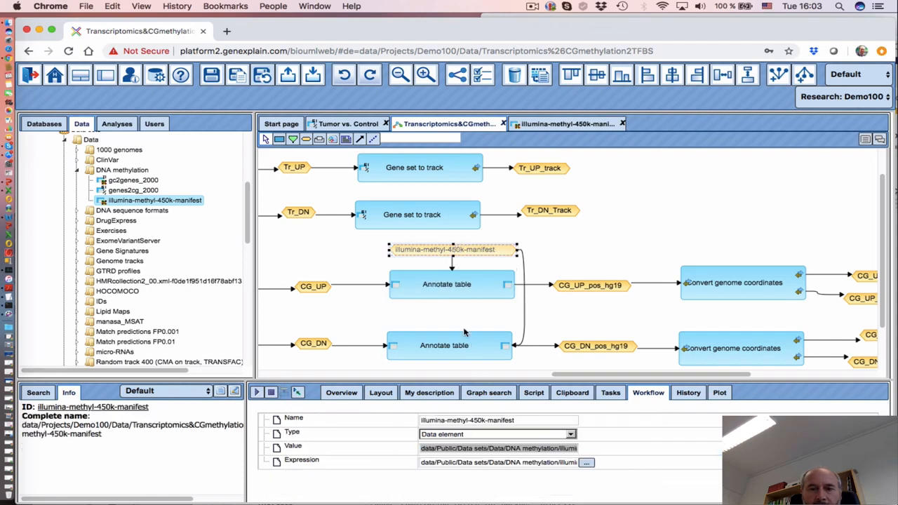
left_click(457, 292)
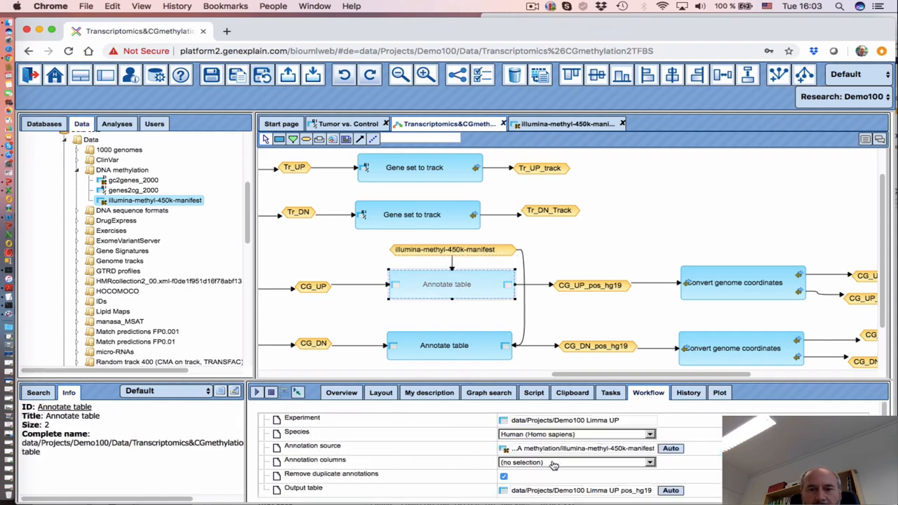
left_click(554, 463)
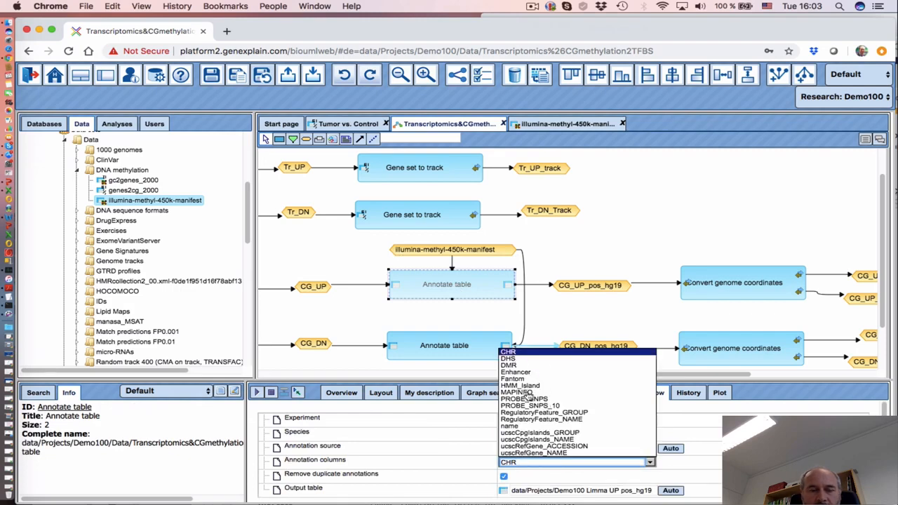
left_click(526, 392)
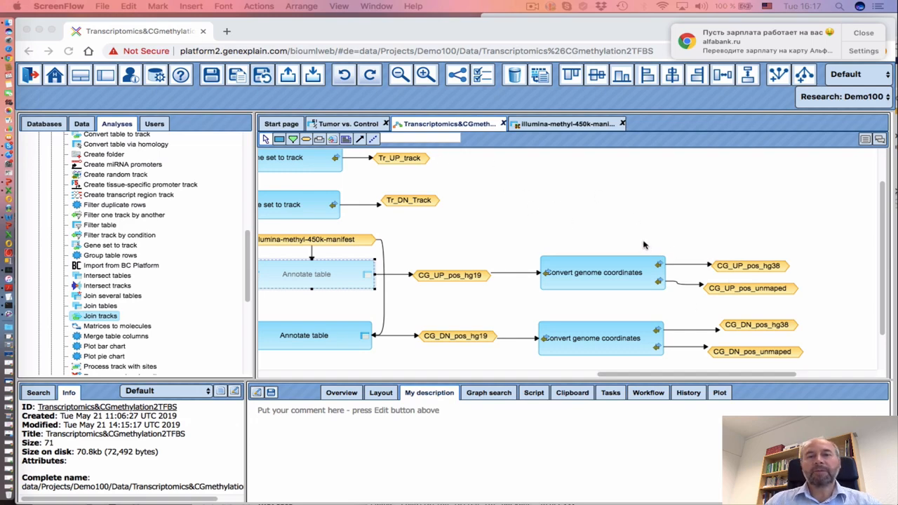
left_click(616, 377)
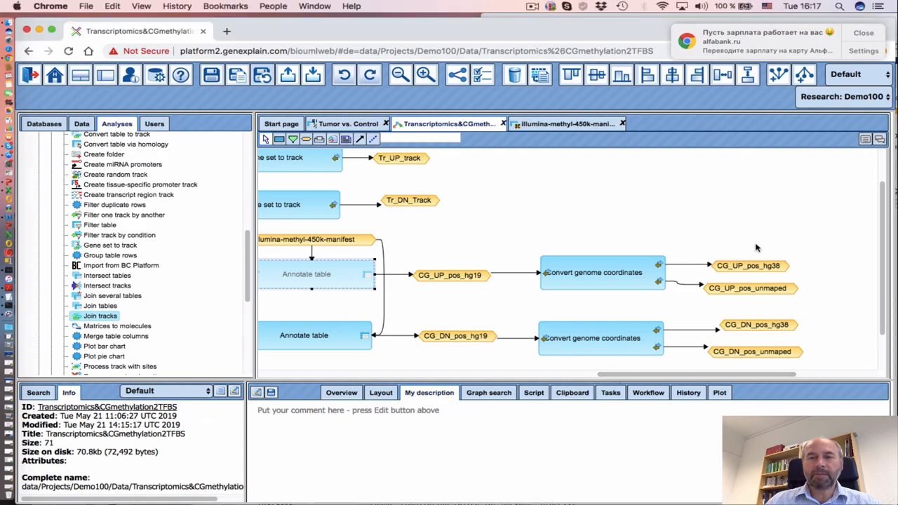
scroll(705, 379, "right", 3)
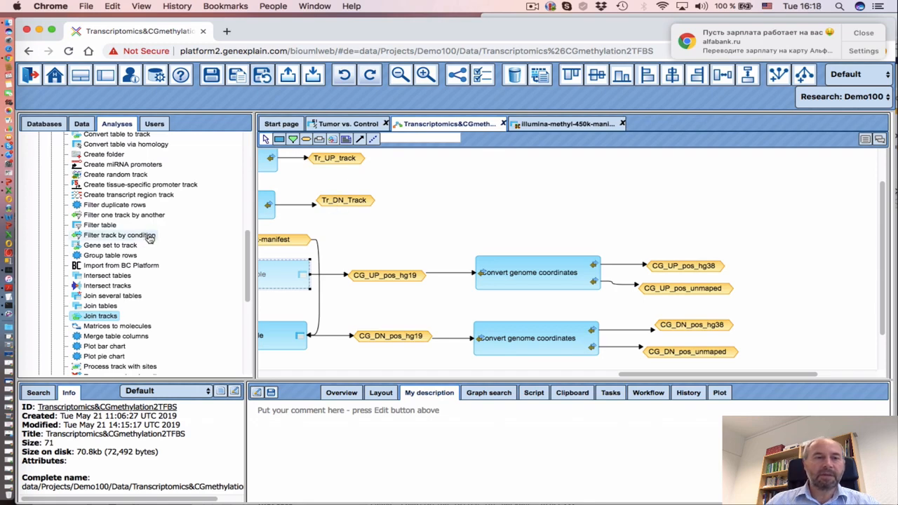
left_click(125, 217)
Place a Filter one track by another step on the workflow canvas
left_click_drag(125, 221, 831, 257)
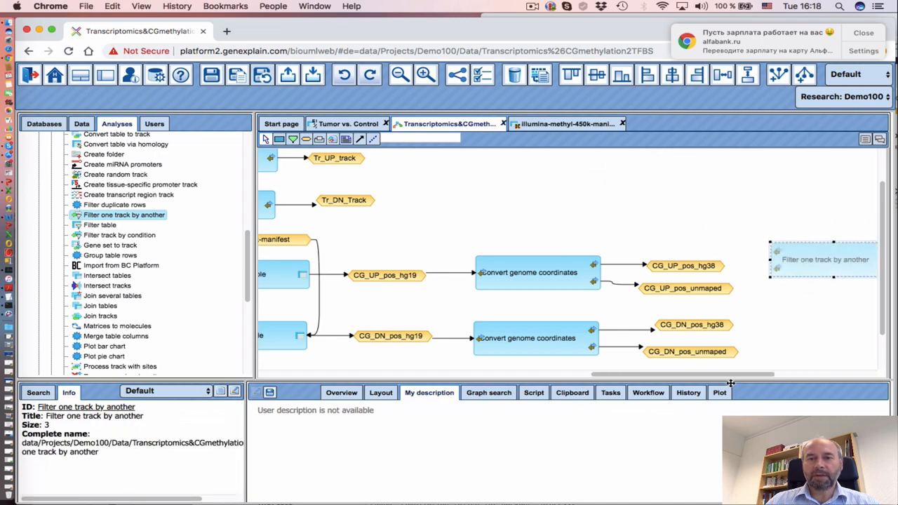
mouse_move(700, 375)
left_mouse_down()
mouse_move(768, 377)
mouse_move(705, 376)
left_mouse_up()
left_click_drag(793, 259, 797, 328)
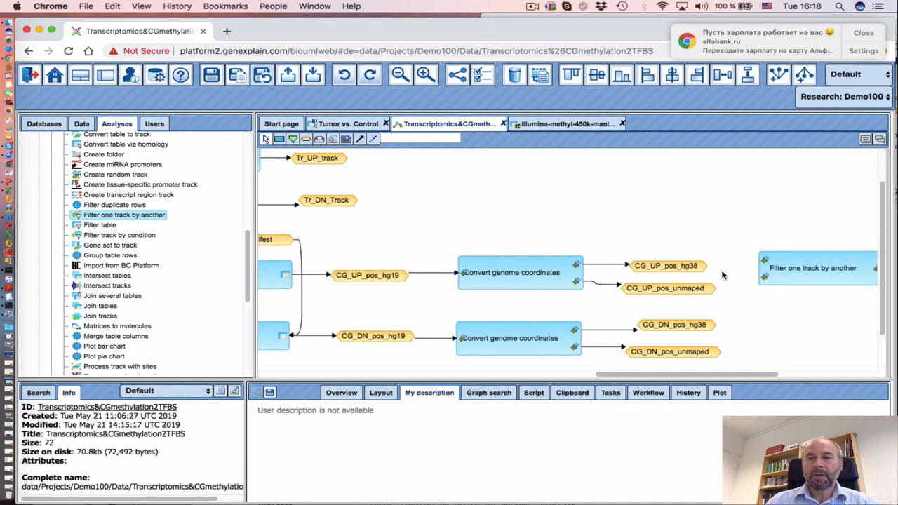
Connect CG_UP_pos_hg38 and Tr_UP_track to the filter step, then place a second filter step
left_click(666, 270)
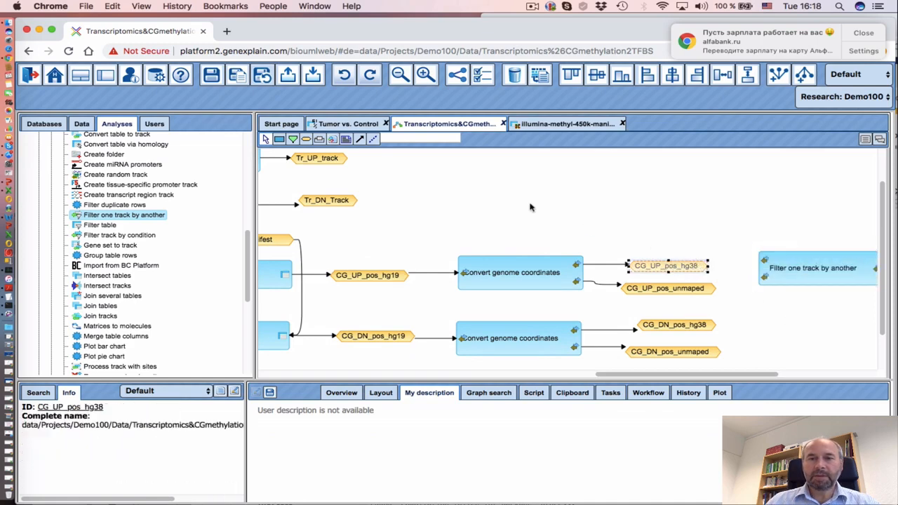
left_click(360, 141)
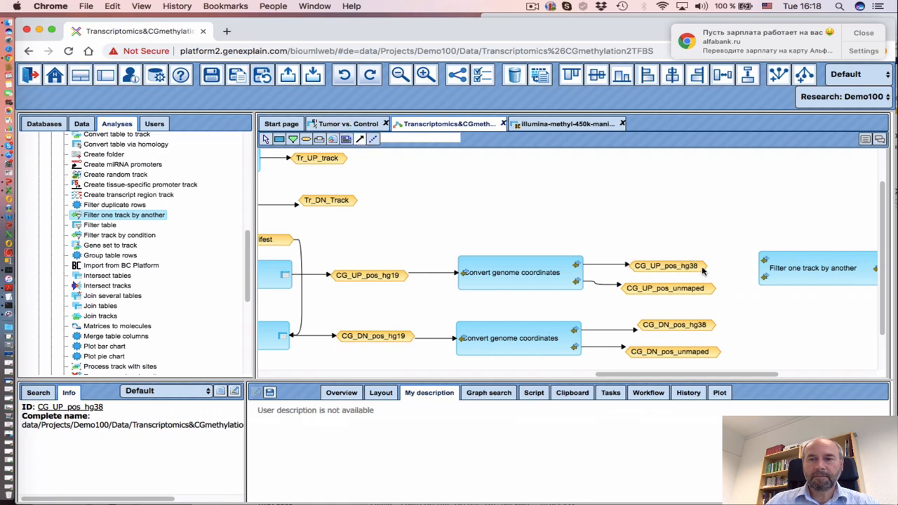
left_click_drag(682, 267, 765, 261)
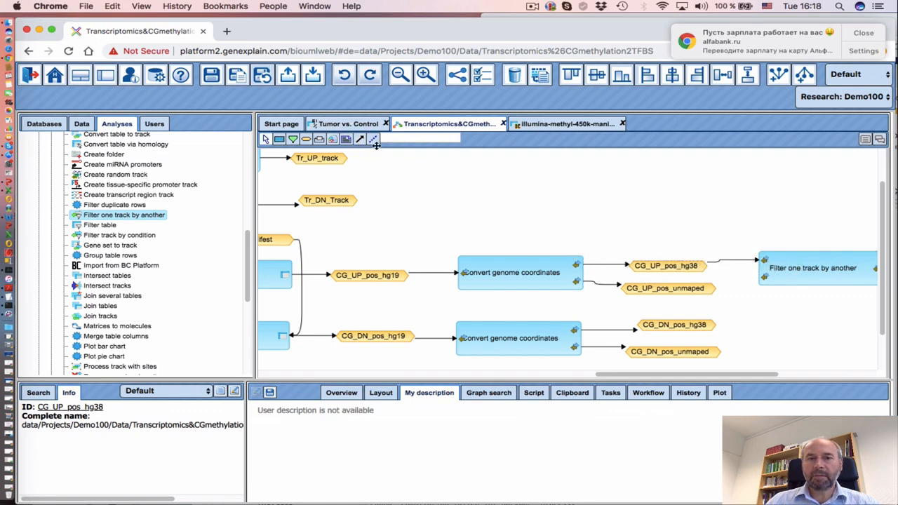
left_click_drag(329, 160, 770, 184)
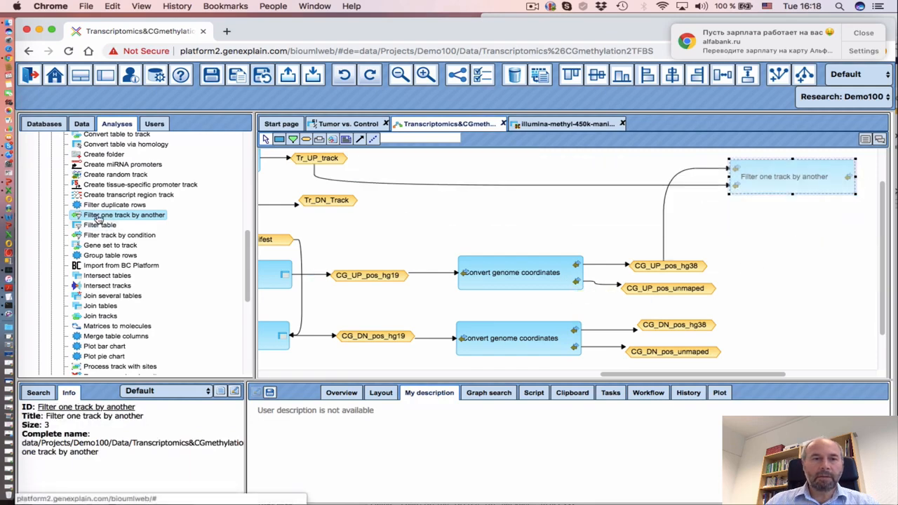
left_click_drag(98, 219, 765, 229)
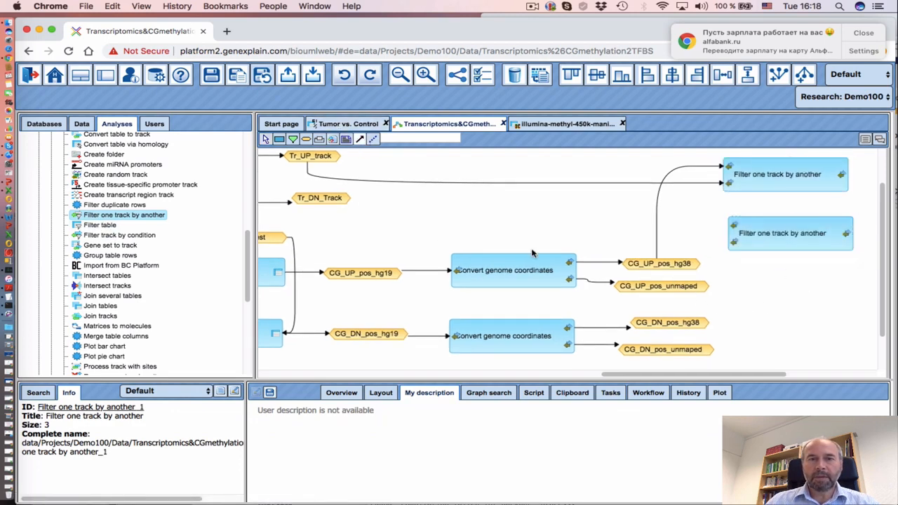
Connect CG_UP_pos_hg38 to the second filter's input track, removing a misplaced edge
left_click(659, 263)
left_click(734, 242)
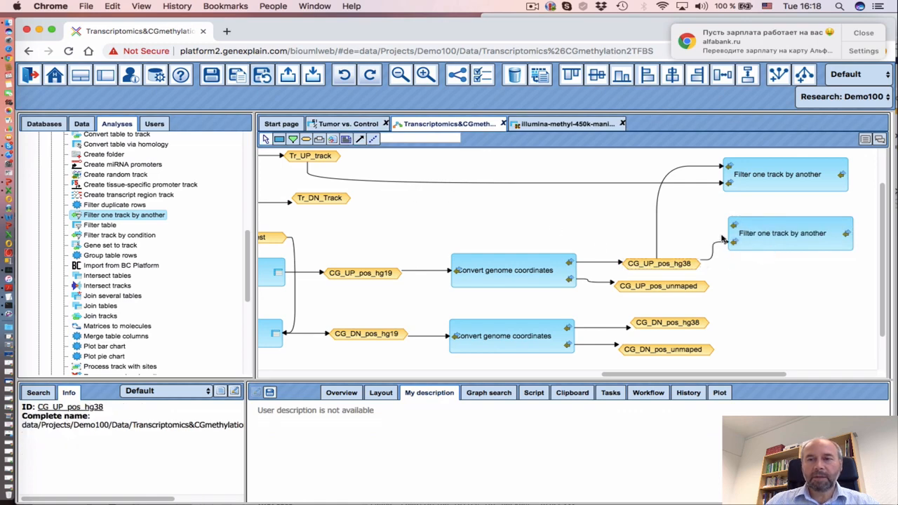
left_click(712, 253)
right_click(712, 253)
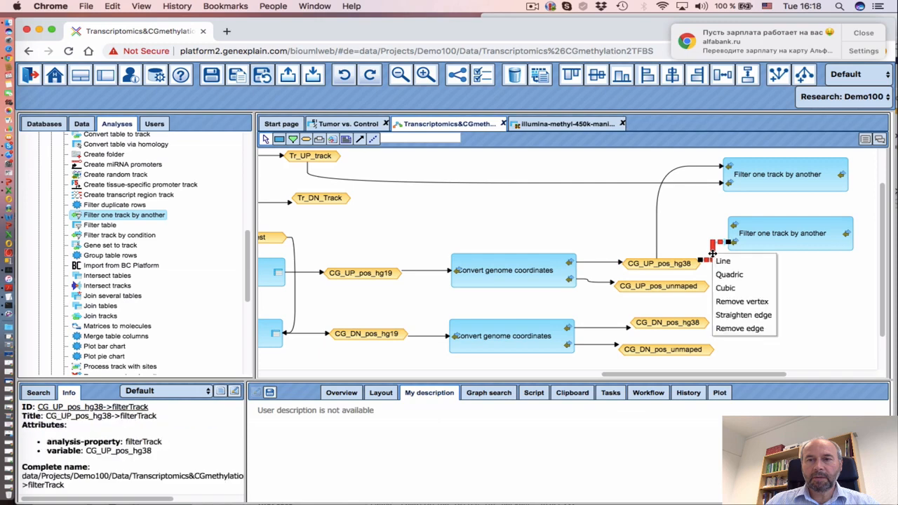
left_click(739, 328)
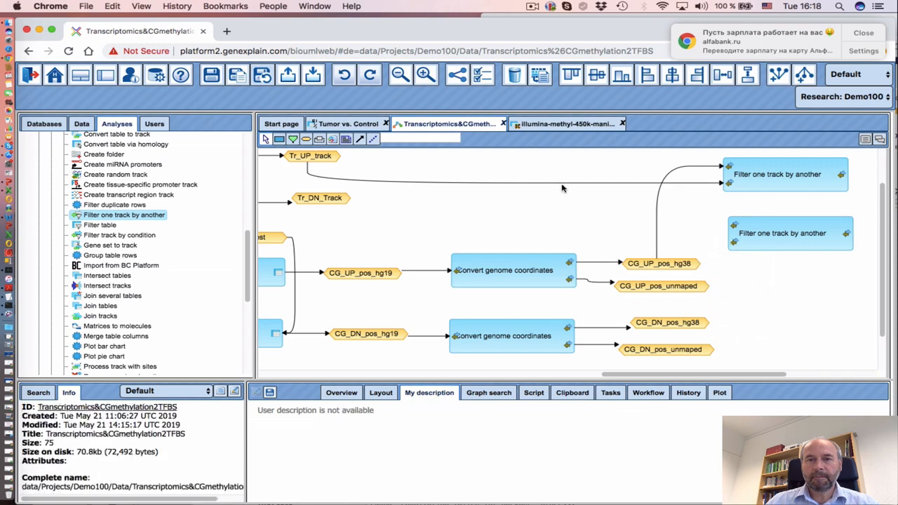
left_click_drag(662, 268, 735, 226)
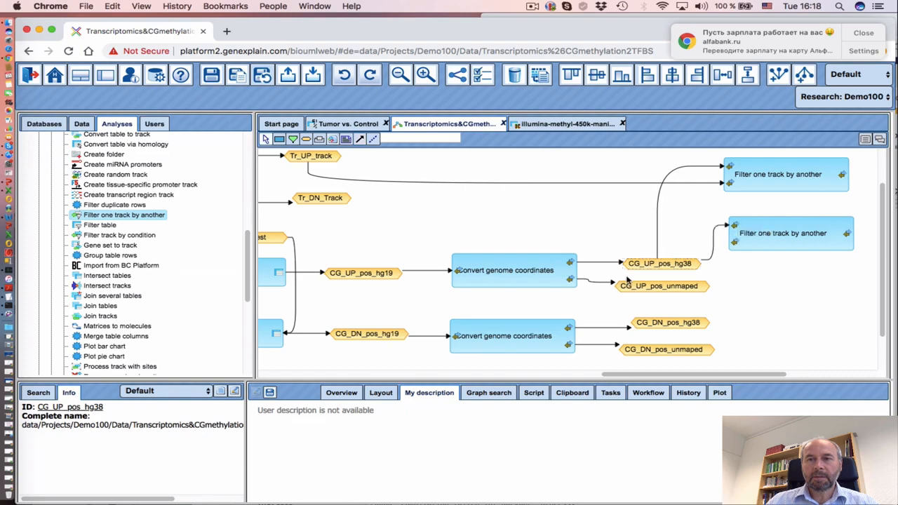
Connect Tr_DN_Track as the second filter's filter track
left_click(358, 139)
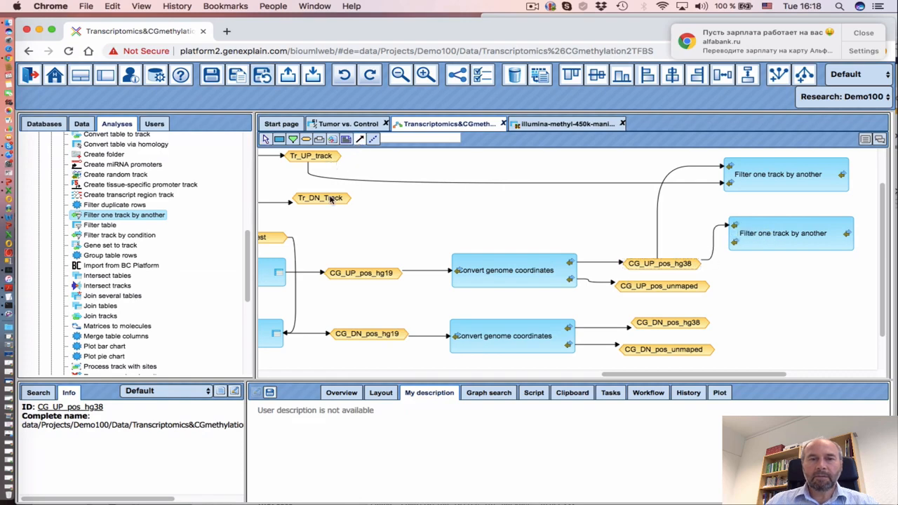
left_click(321, 199)
left_click_drag(323, 199, 736, 242)
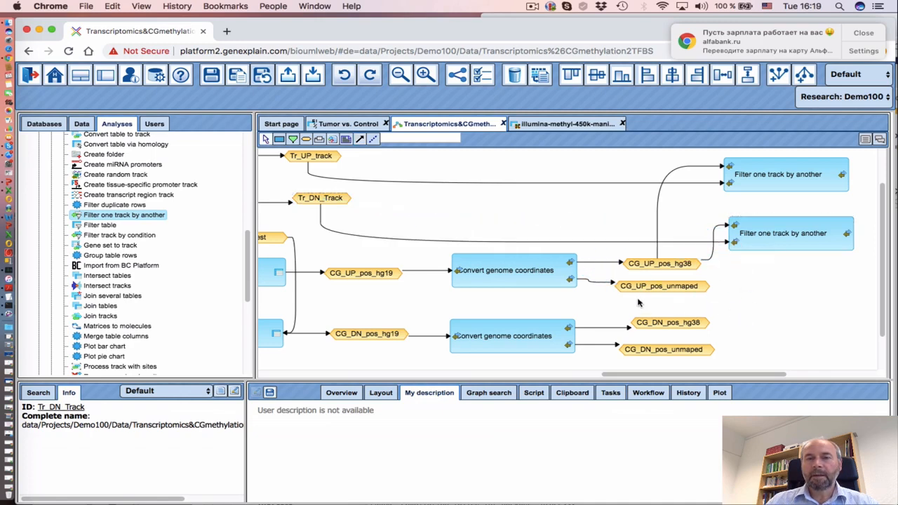
left_click_drag(638, 377, 699, 379)
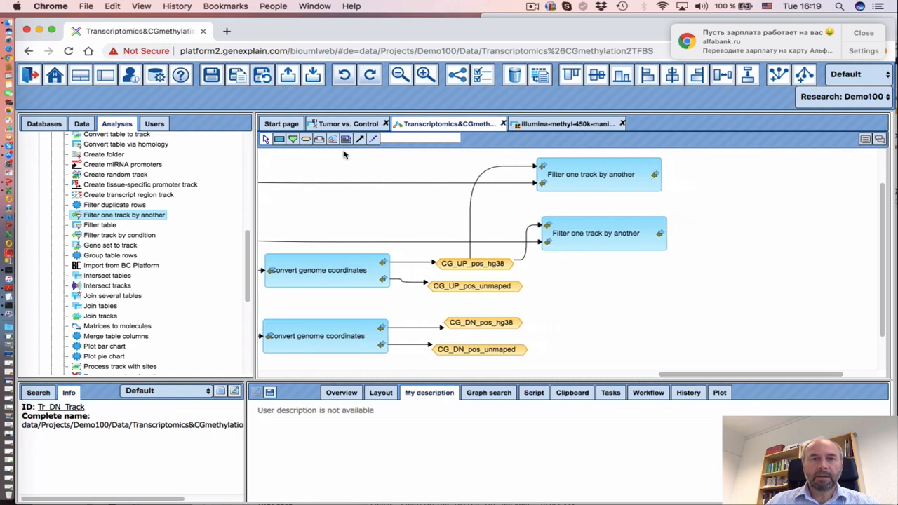
Start a new output node for the upper filter and begin naming it
left_click(725, 172)
left_click_drag(411, 237, 640, 267)
left_click(621, 285)
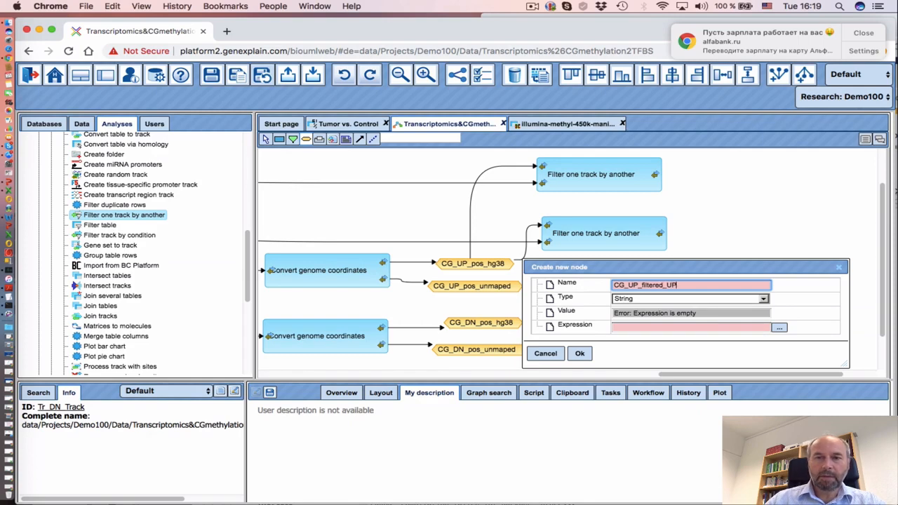
Create CG_UP_filtered_UP as a Data element with an expression based on $CG_UP_pos_hg38$
left_click(657, 301)
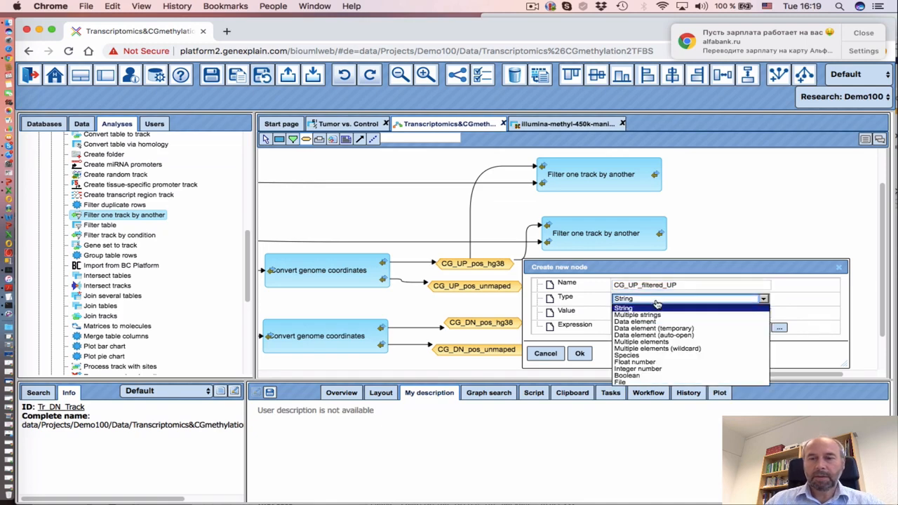
left_click(649, 322)
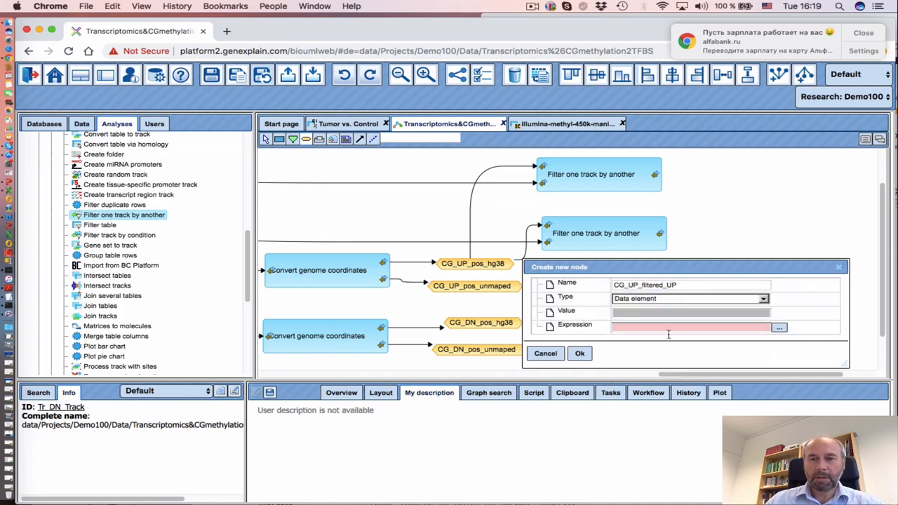
left_click(779, 328)
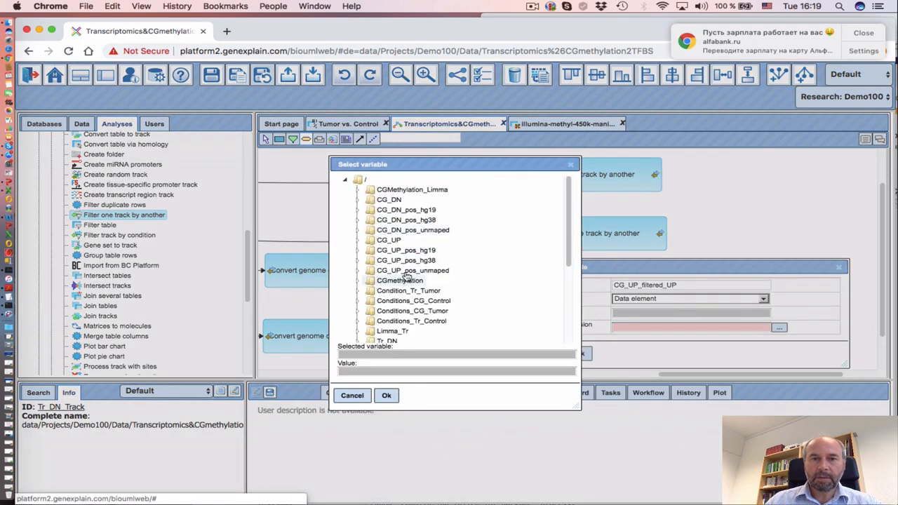
left_click(407, 260)
left_click(385, 395)
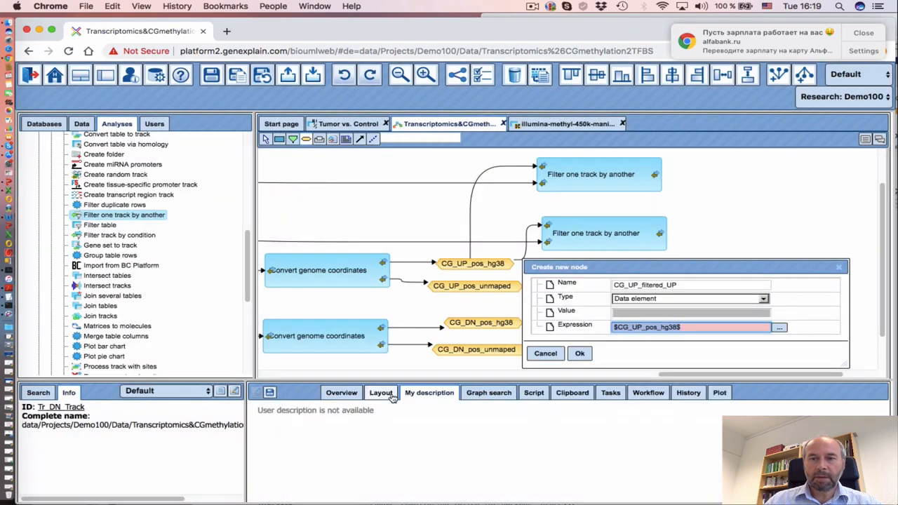
left_click(696, 329)
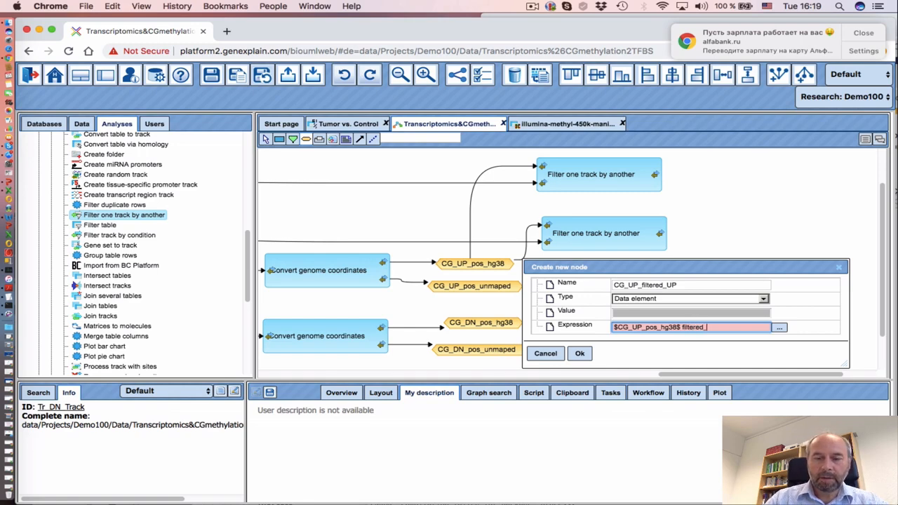
left_click(579, 353)
Place CG_UP_filtered_UP beside the upper filter step and connect the filter output to it
mouse_move(691, 374)
left_mouse_down()
mouse_move(621, 374)
mouse_move(678, 373)
left_mouse_up()
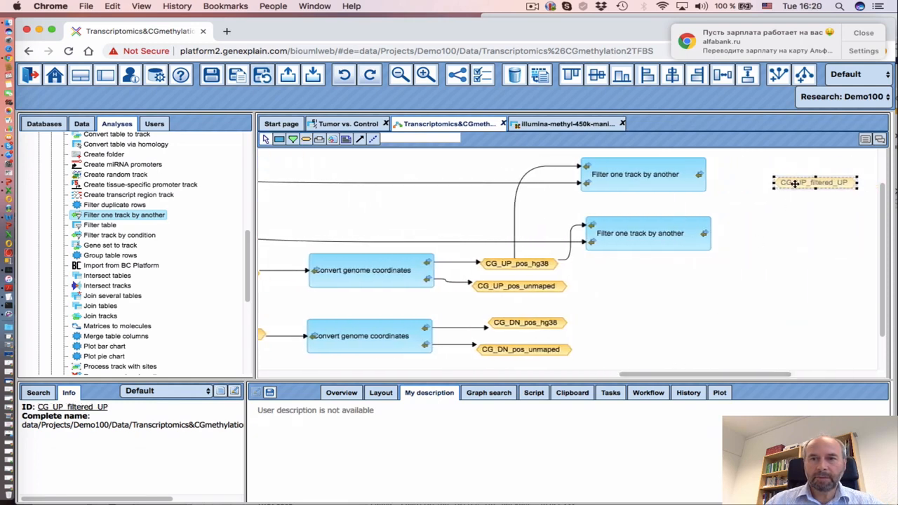
left_click_drag(797, 182, 771, 176)
left_click_drag(708, 188, 709, 180)
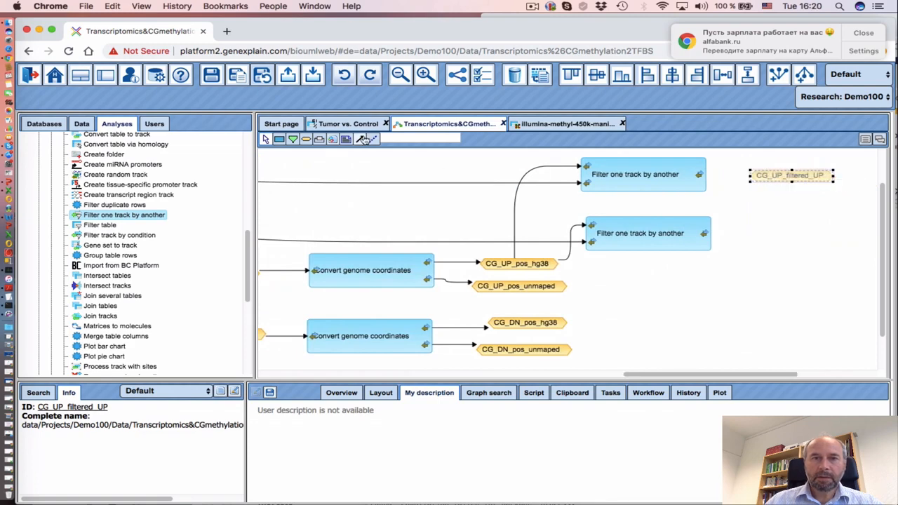
left_click(708, 179)
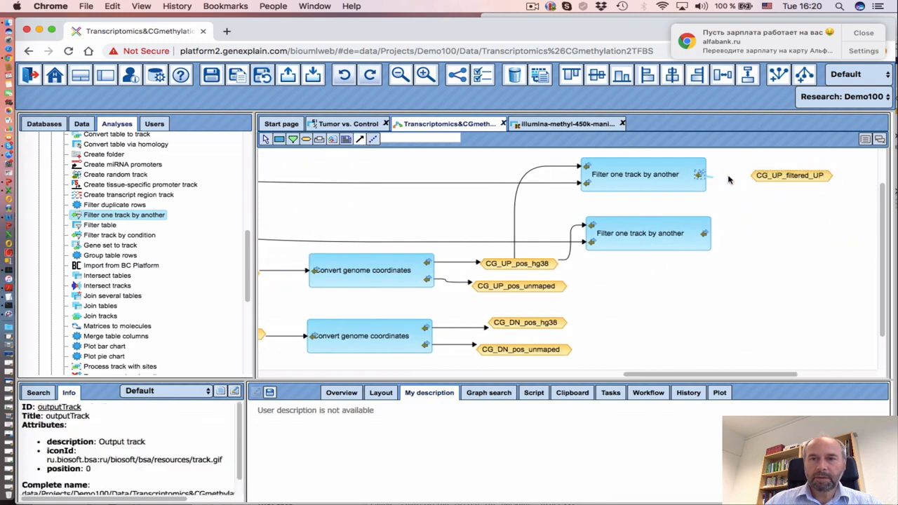
left_click(775, 178)
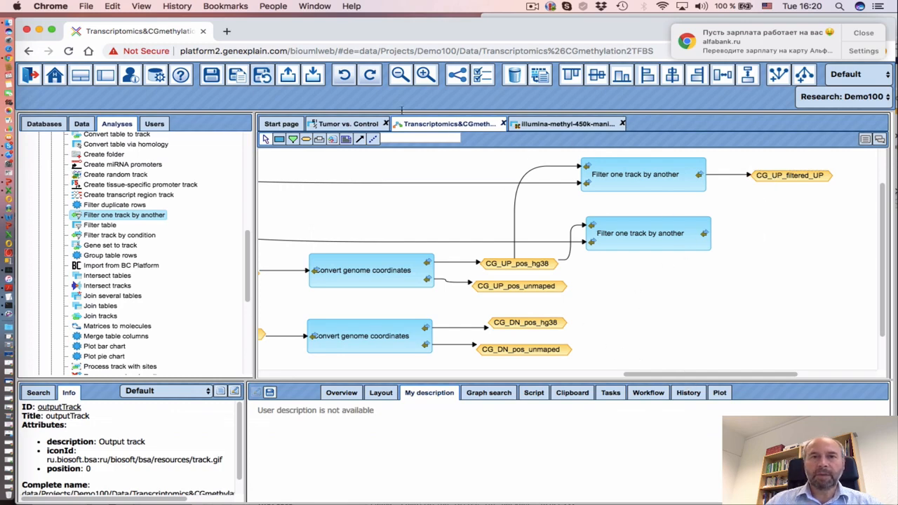
left_click(532, 6)
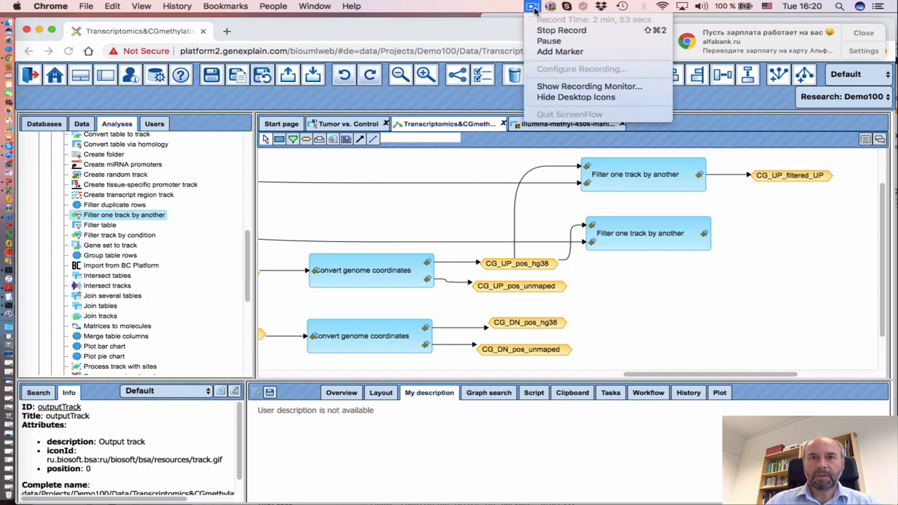
left_click(558, 31)
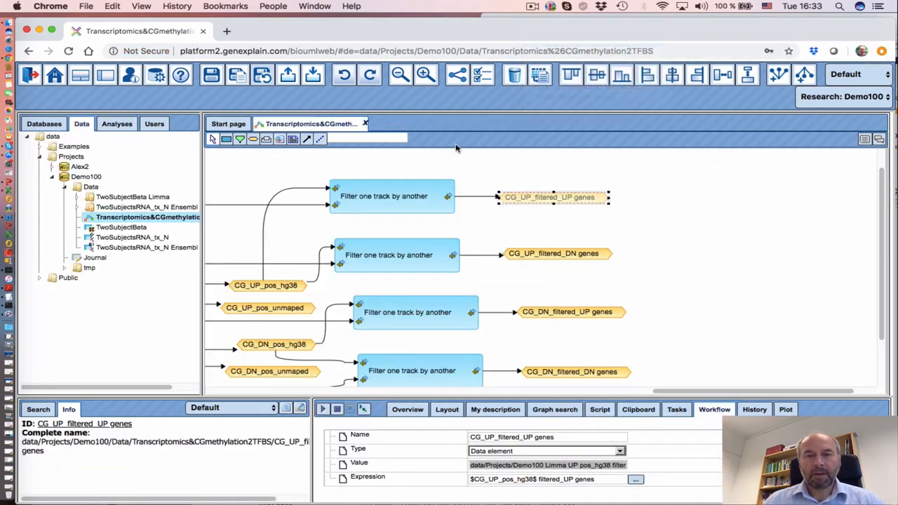
scroll(595, 281, "down", 1)
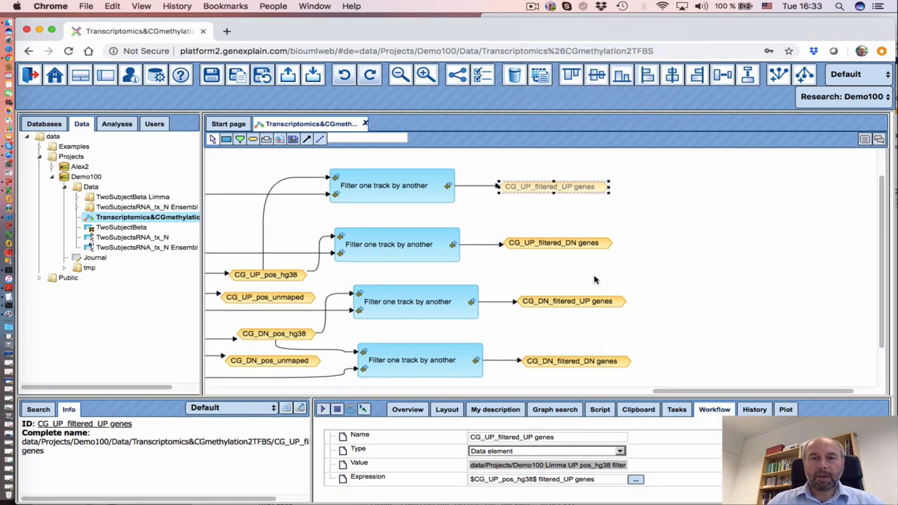
scroll(594, 280, "down", 2)
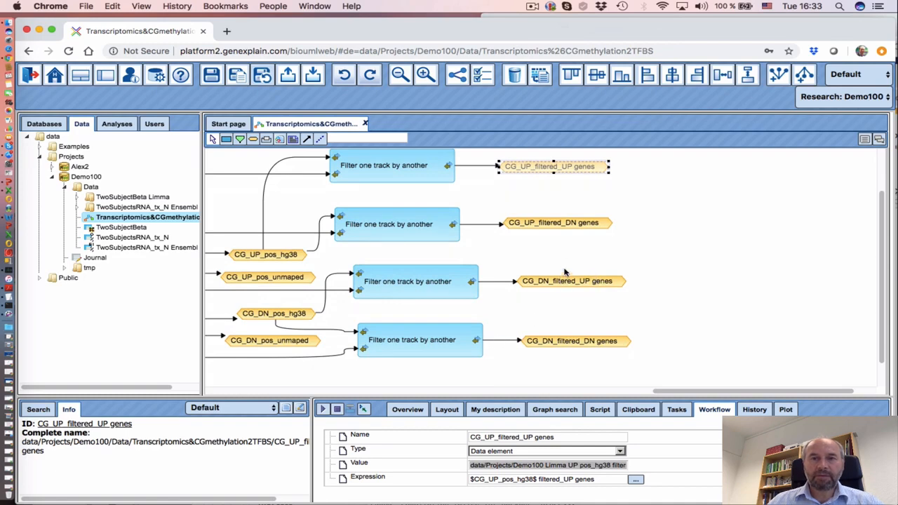
scroll(491, 196, "up", 1)
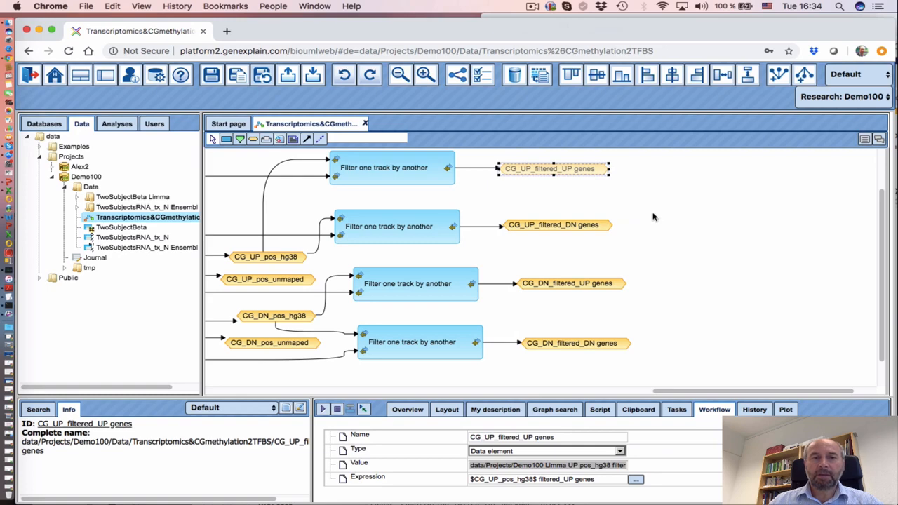
left_click_drag(670, 393, 675, 393)
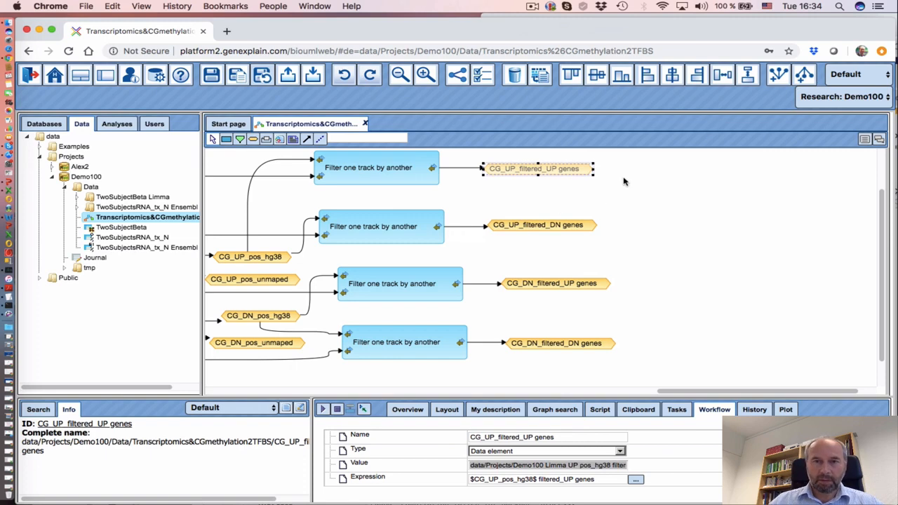
Drag Process track with sites from Methods > Data manipulation onto the canvas right of the filters
left_click(117, 123)
left_click(39, 167)
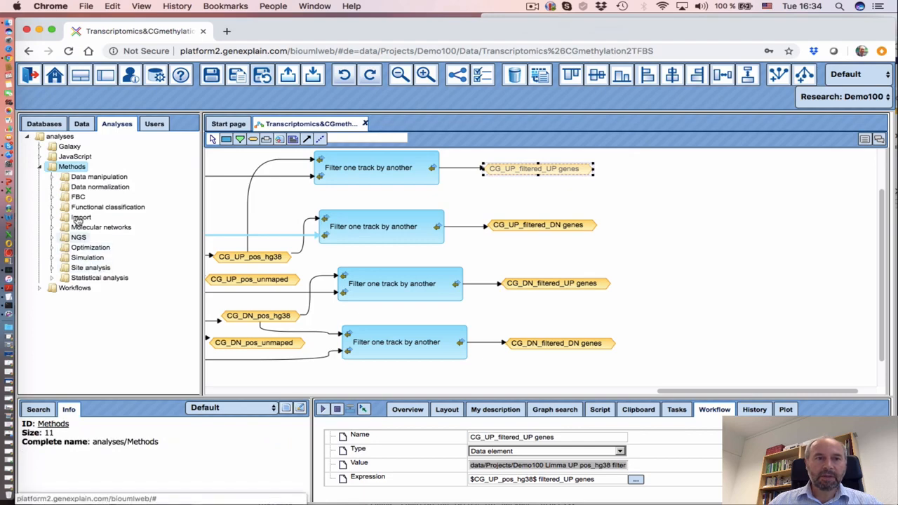
left_click(54, 180)
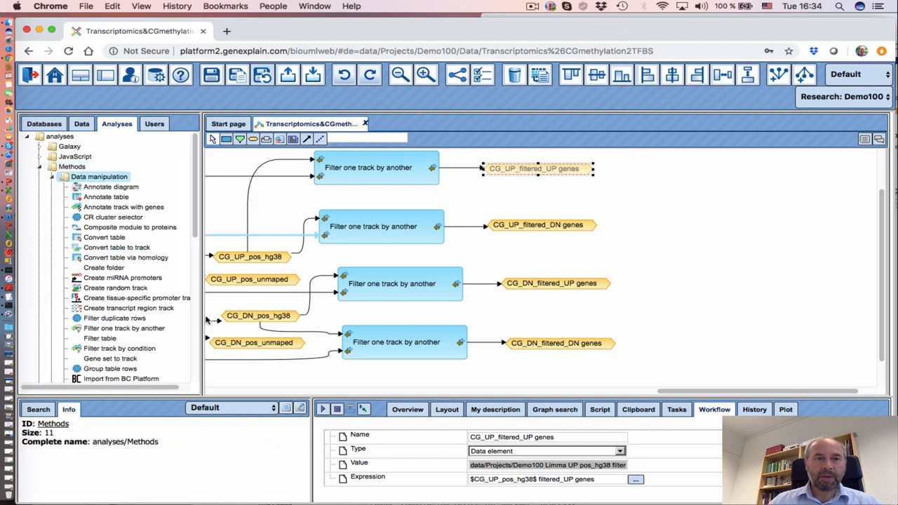
left_click_drag(196, 239, 197, 336)
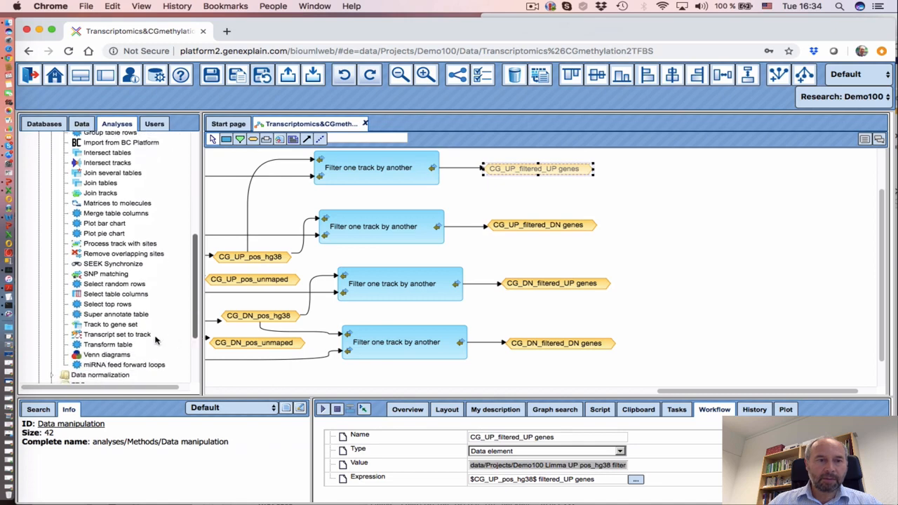
scroll(127, 297, "up", 5)
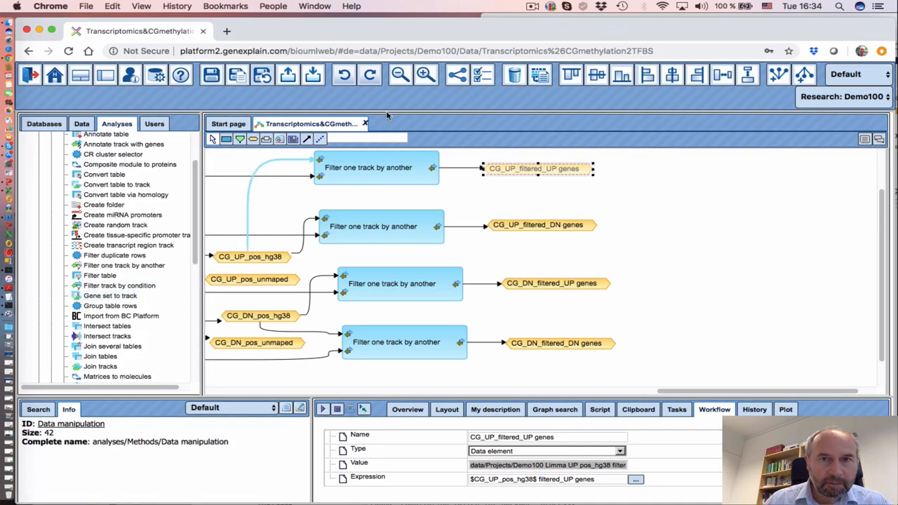
left_click(531, 10)
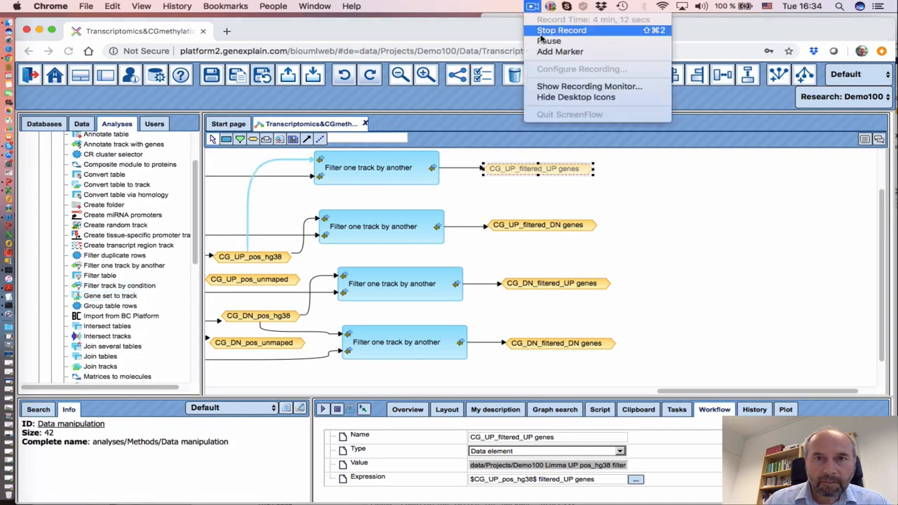
left_click(576, 27)
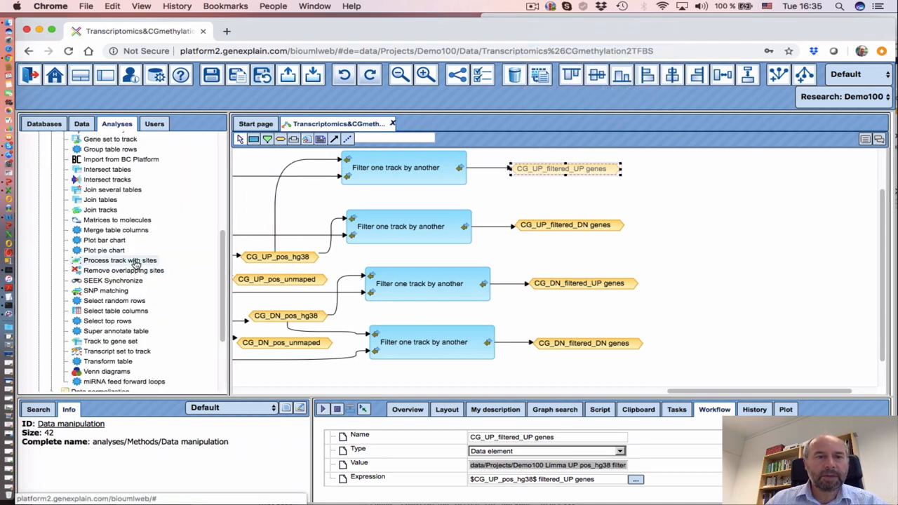
left_click_drag(137, 265, 741, 172)
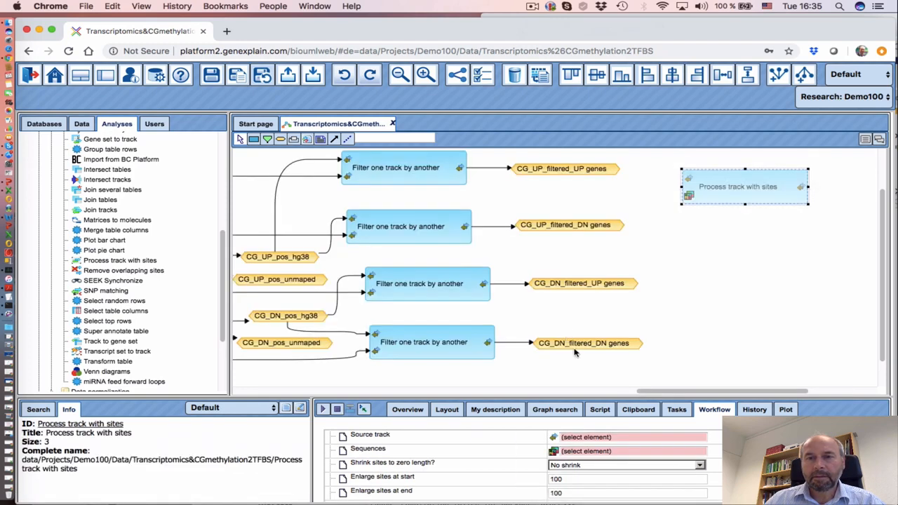
Connect CG_UP_filtered_UP genes to the Source track of Process track with sites
left_click_drag(735, 184, 730, 176)
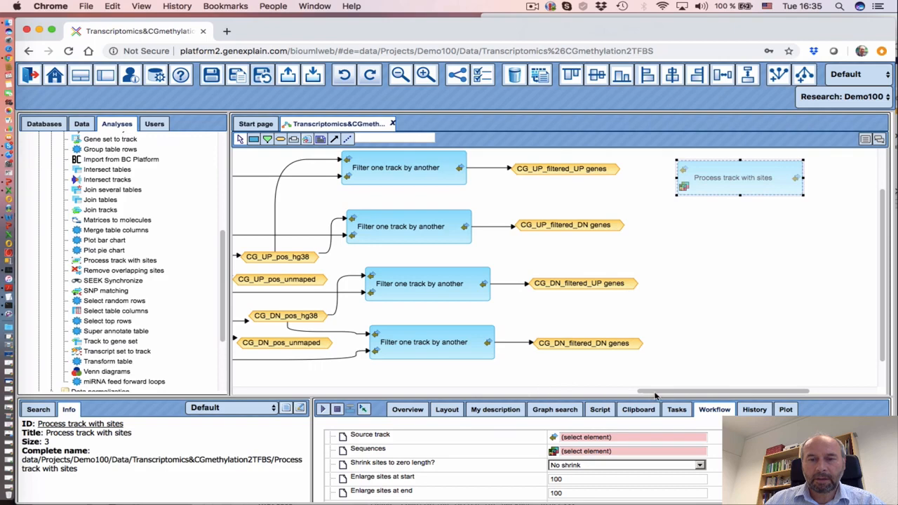
scroll(657, 396, "right", 4)
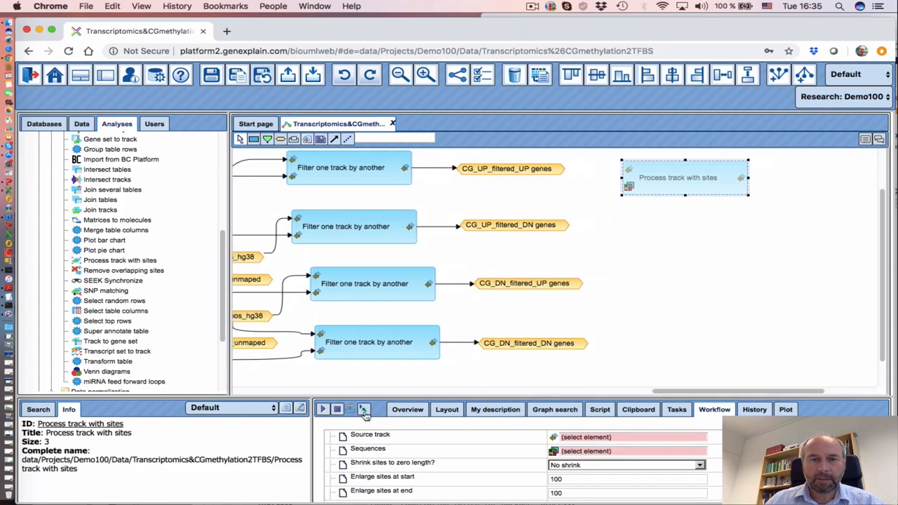
left_click(335, 140)
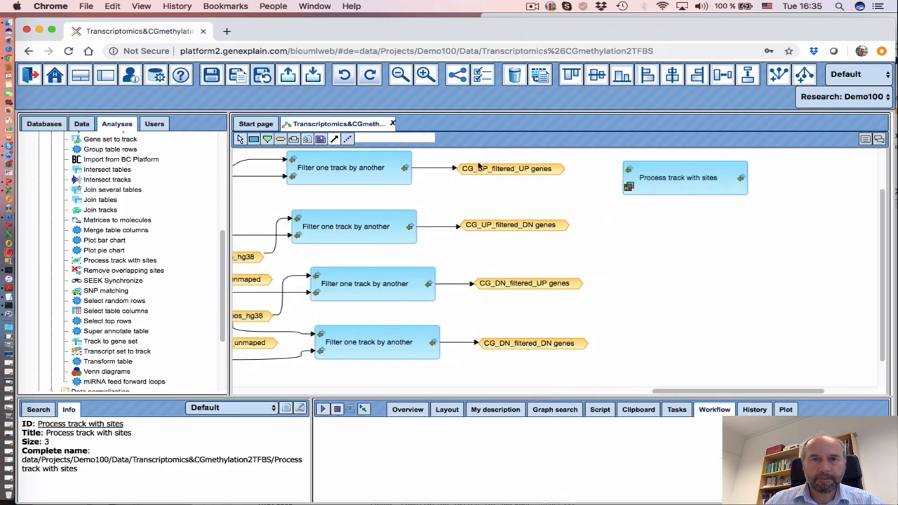
left_click_drag(482, 170, 632, 170)
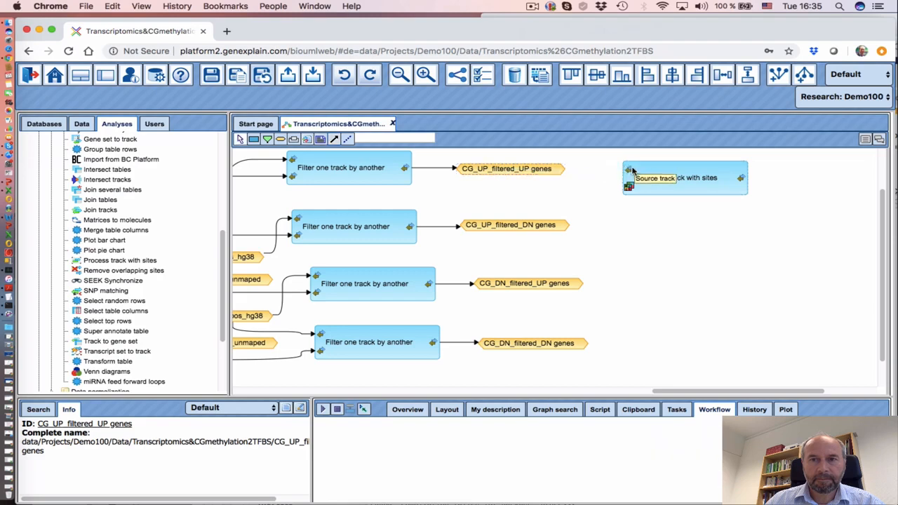
Set Enlarge sites at start and end to 250 and enable merging of overlapping sites
left_click(689, 188)
left_click_drag(480, 395, 480, 325)
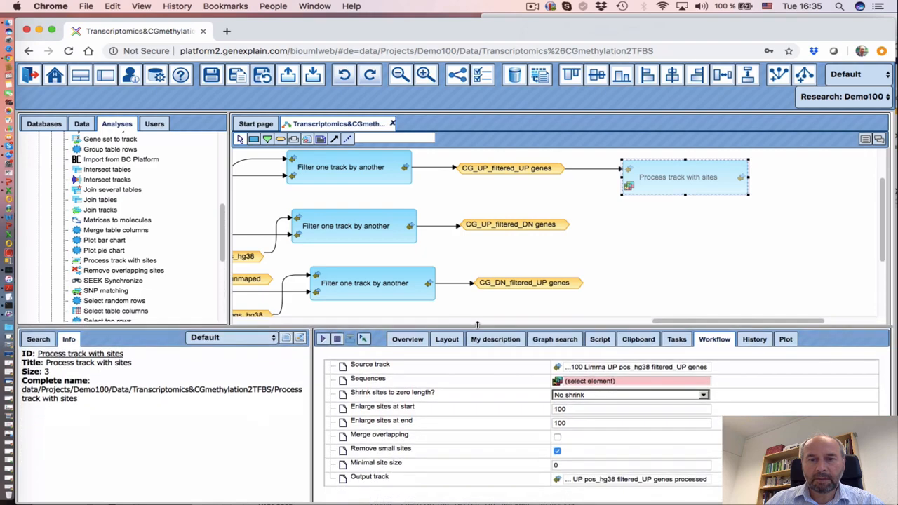
left_click(576, 413)
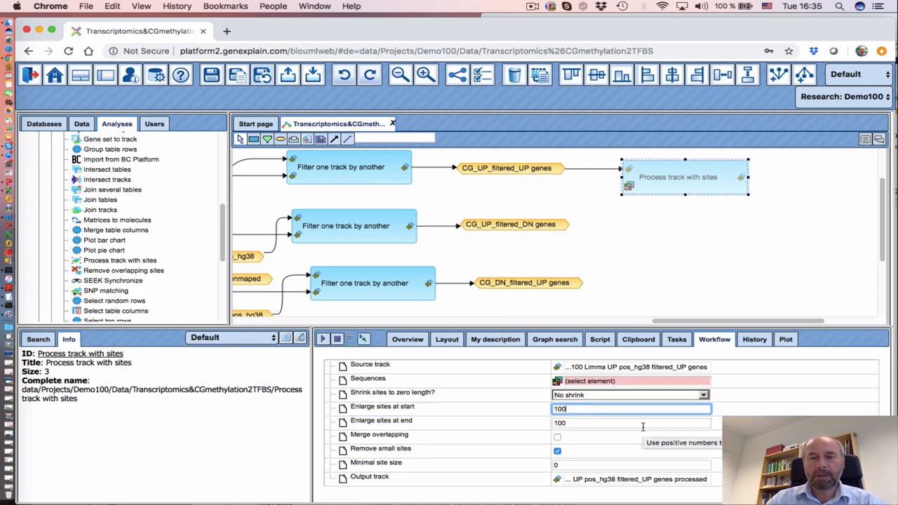
key("BackSpace")
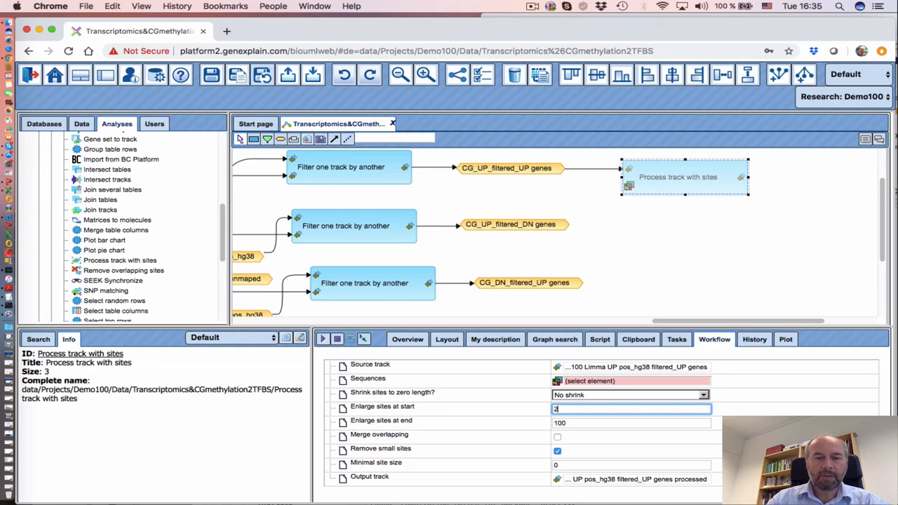
left_click(576, 423)
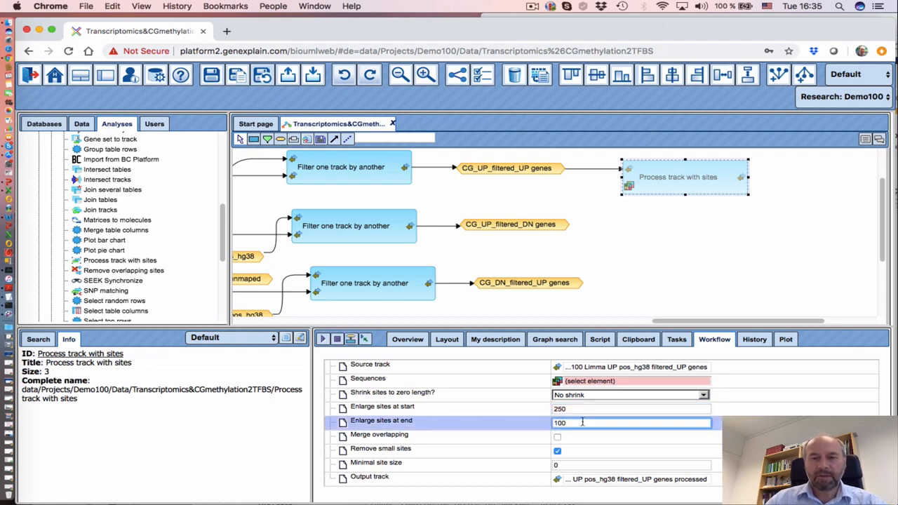
key("BackSpace")
key("BackSpace")
key("BackSpace")
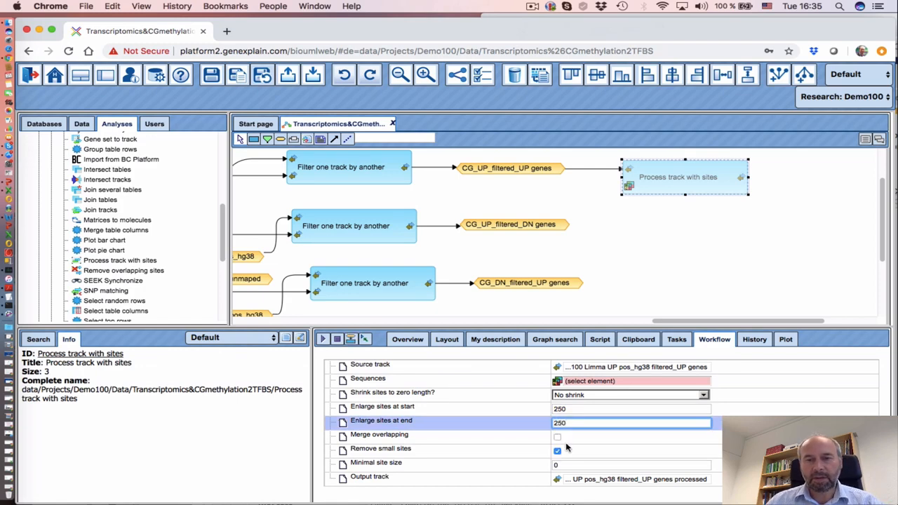
type("250")
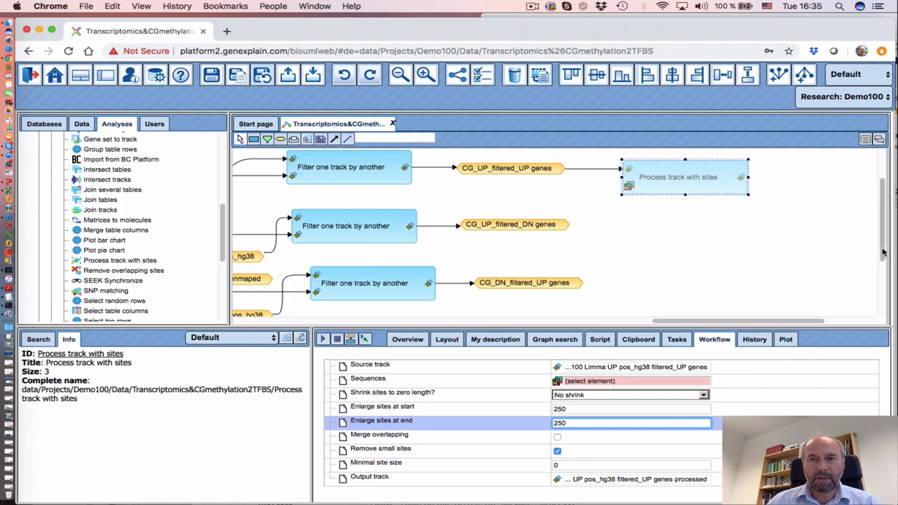
scroll(876, 247, "down", 1)
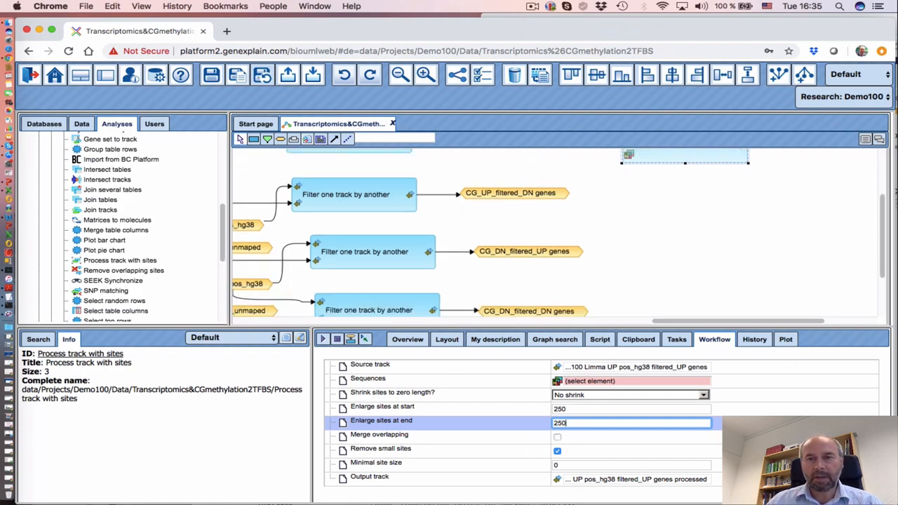
left_click(558, 437)
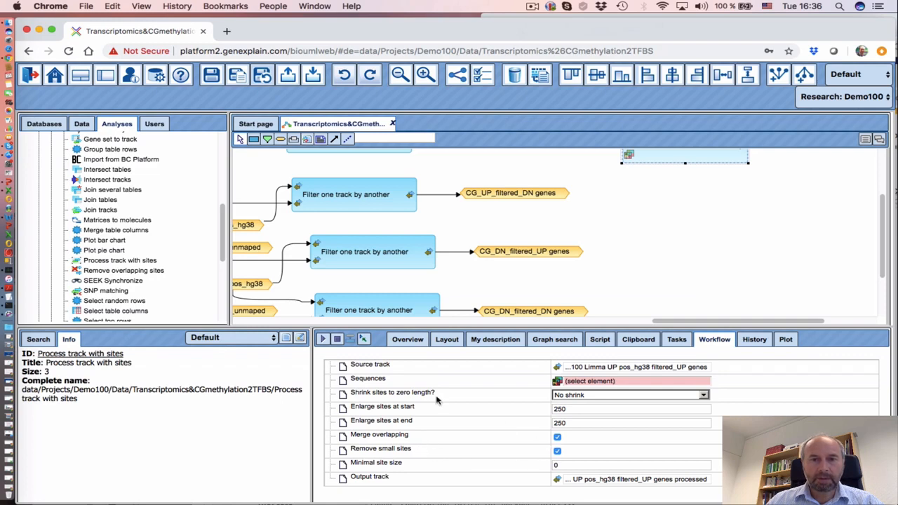
scroll(710, 233, "up", 3)
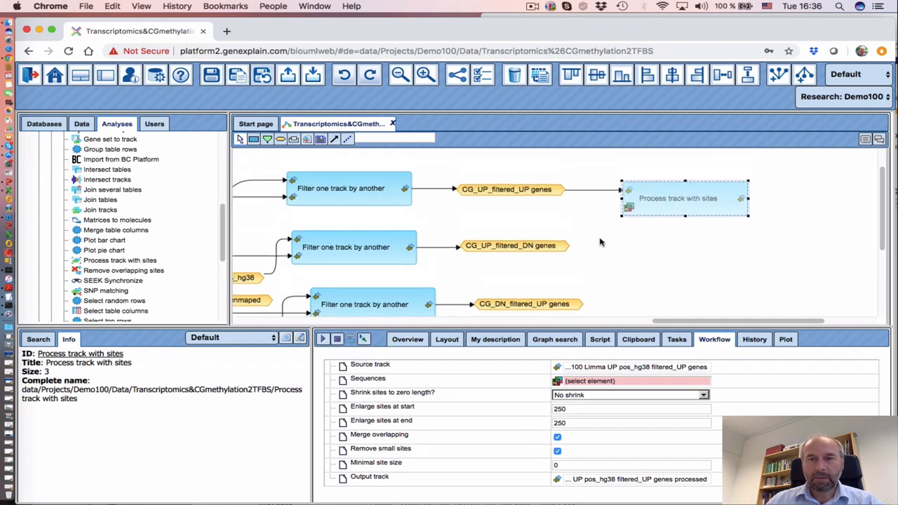
Create a CG_UP_filtered_UP_genes_500 Data element node with a variable-based expression
left_click(808, 193)
left_click_drag(459, 236, 490, 248)
left_click(453, 265)
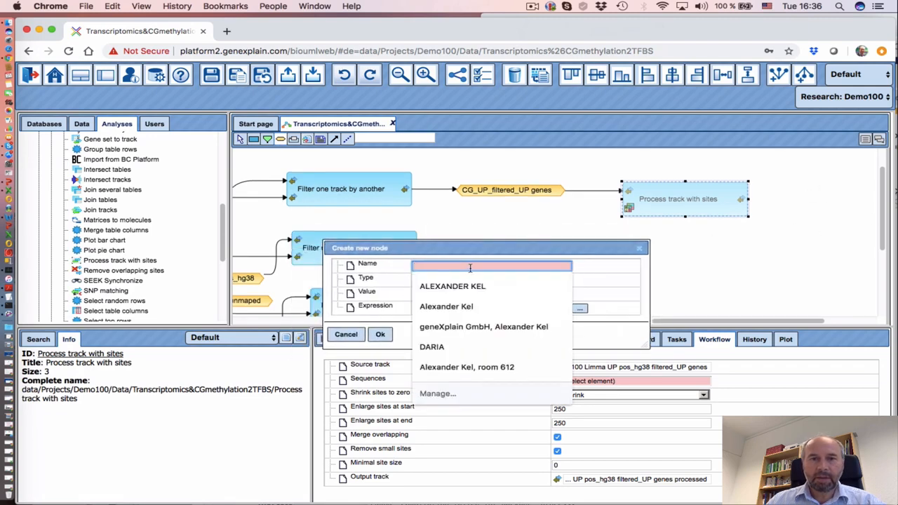
type("CG_UP_filtered_UP_genes_500")
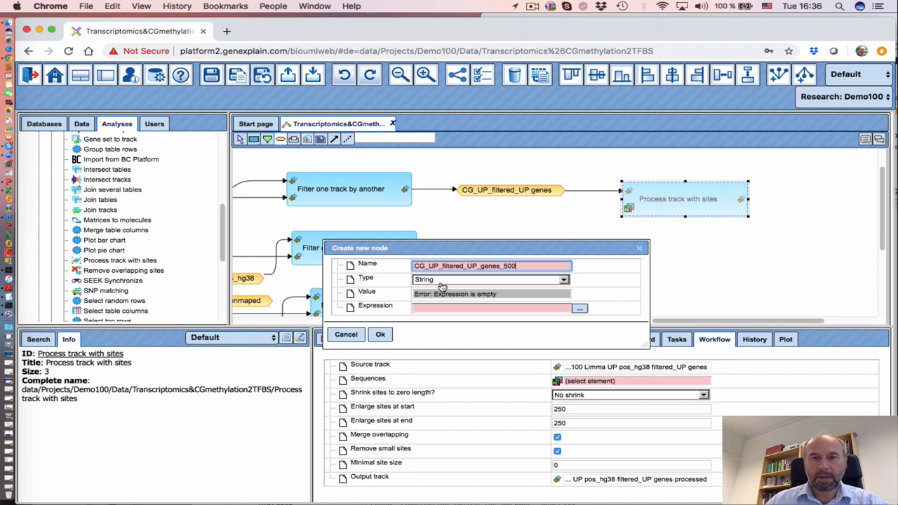
left_click(442, 280)
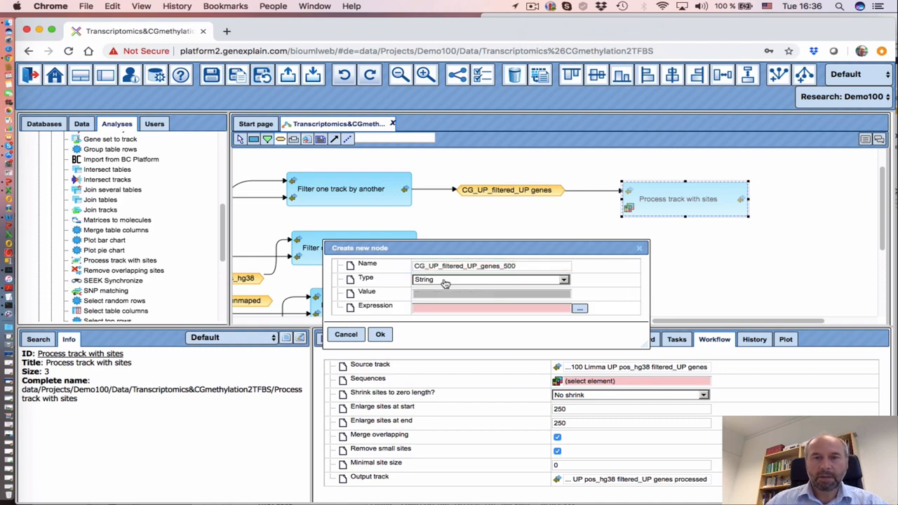
left_click(442, 305)
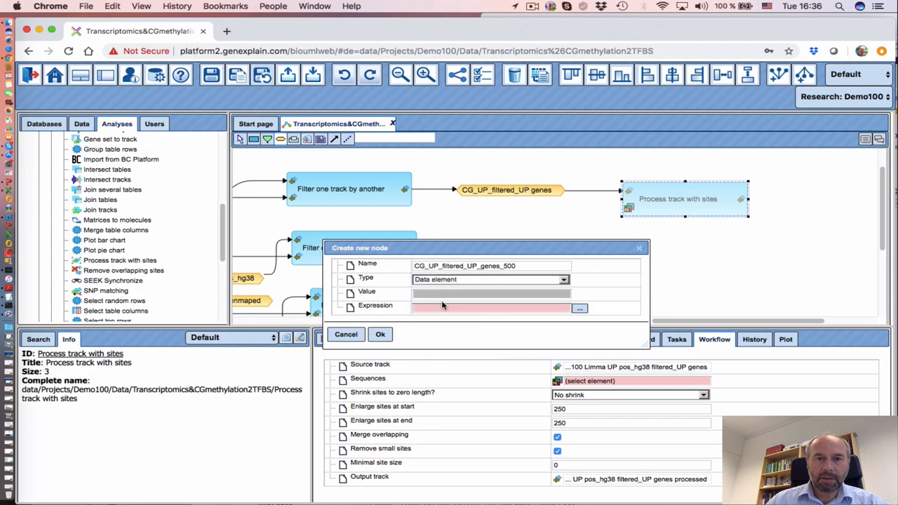
left_click(581, 309)
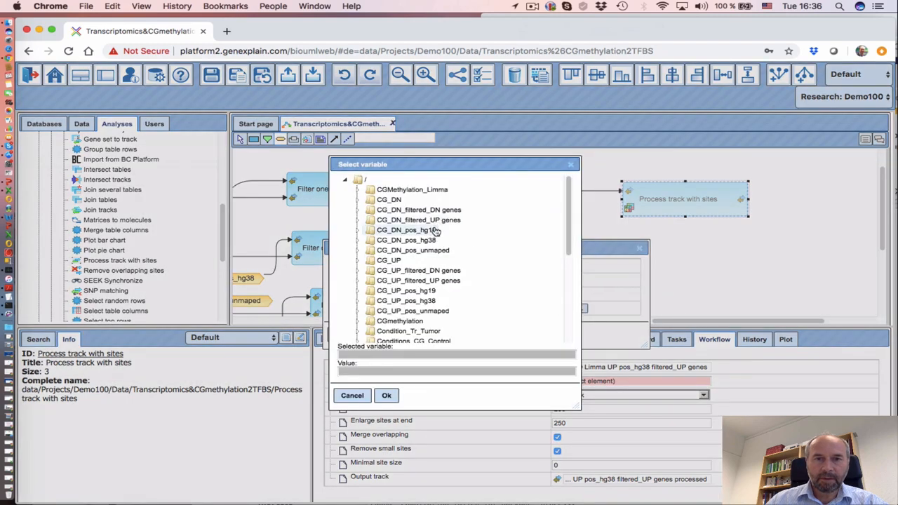
left_click(419, 210)
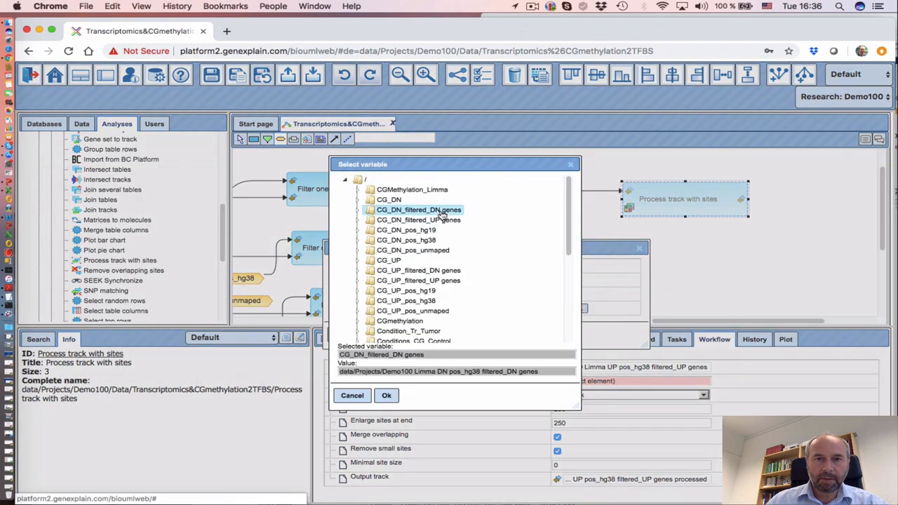
left_click(394, 399)
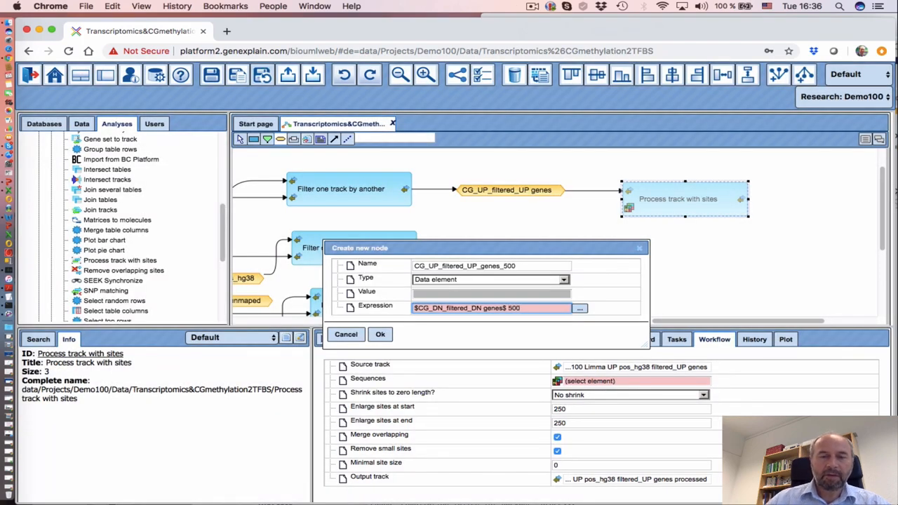
left_click(379, 334)
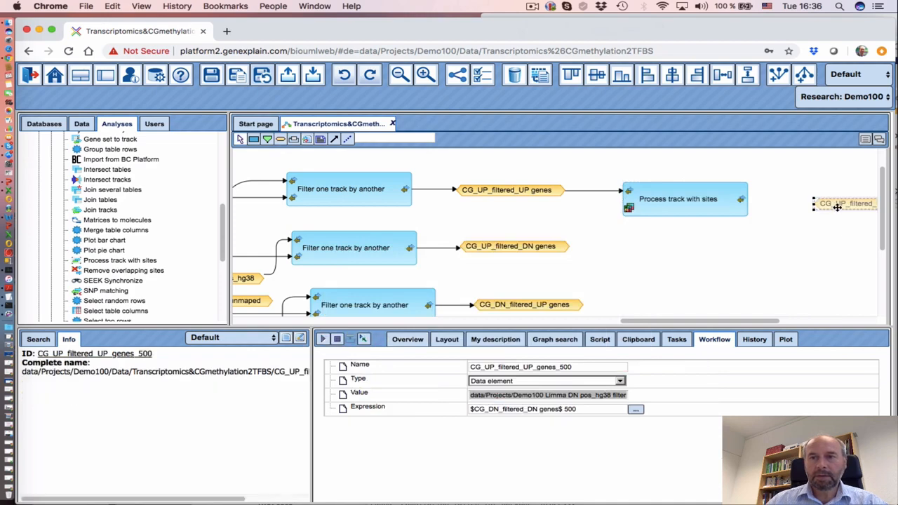
Link the output track to CG_UP_filtered_UP_genes_500 and enlarge the step's parameter panel
left_click(828, 204)
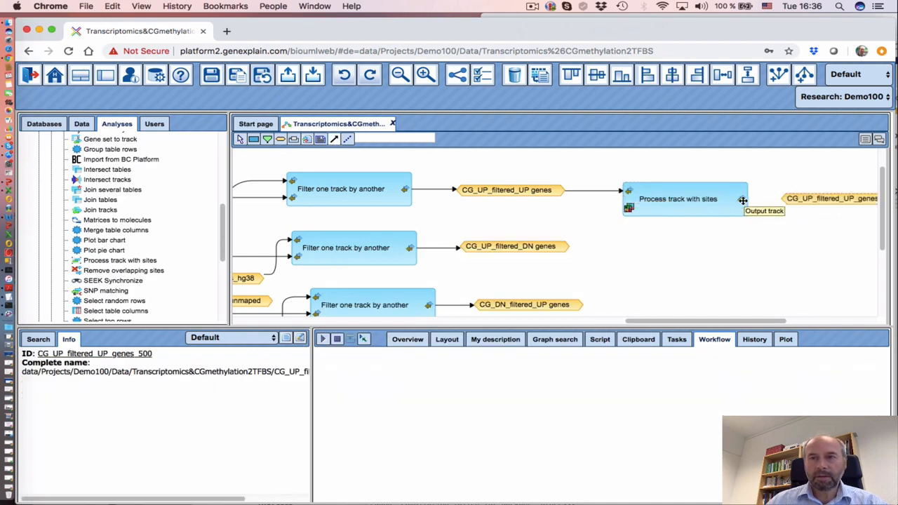
left_click_drag(741, 200, 839, 202)
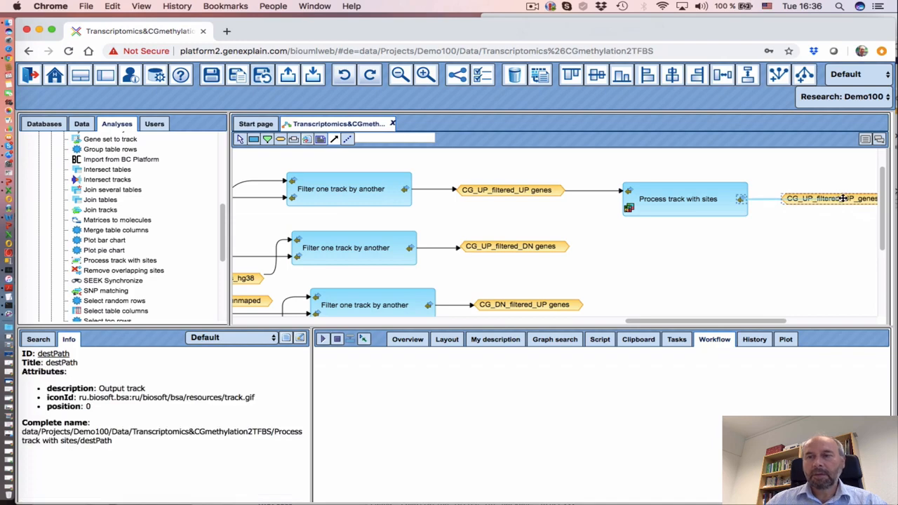
left_click_drag(742, 201, 795, 199)
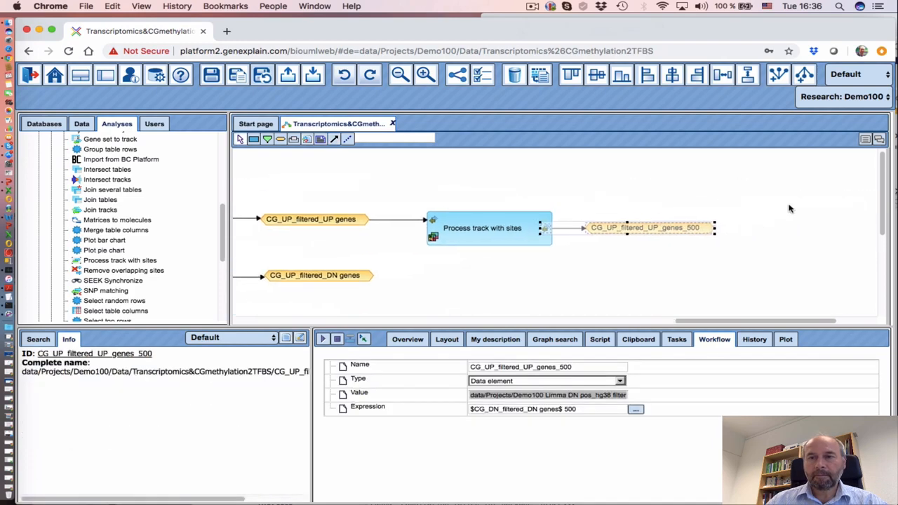
left_click(392, 238)
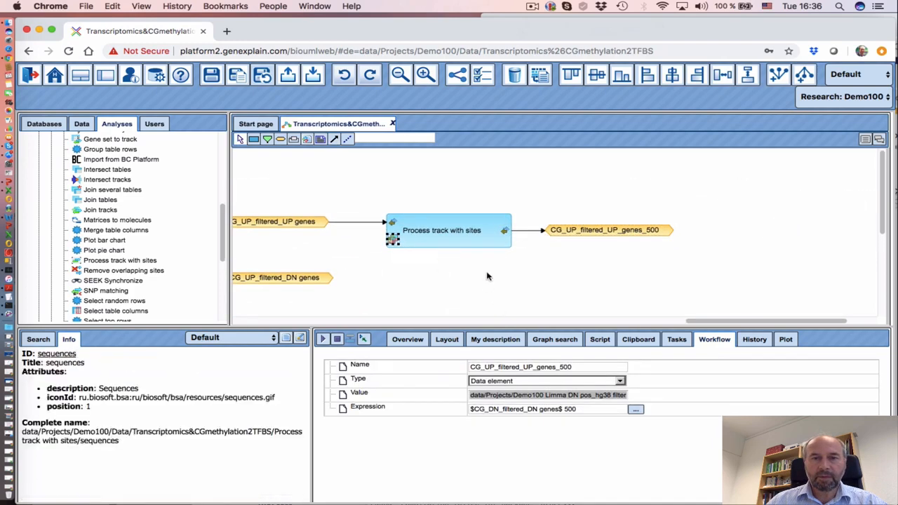
left_click(461, 237)
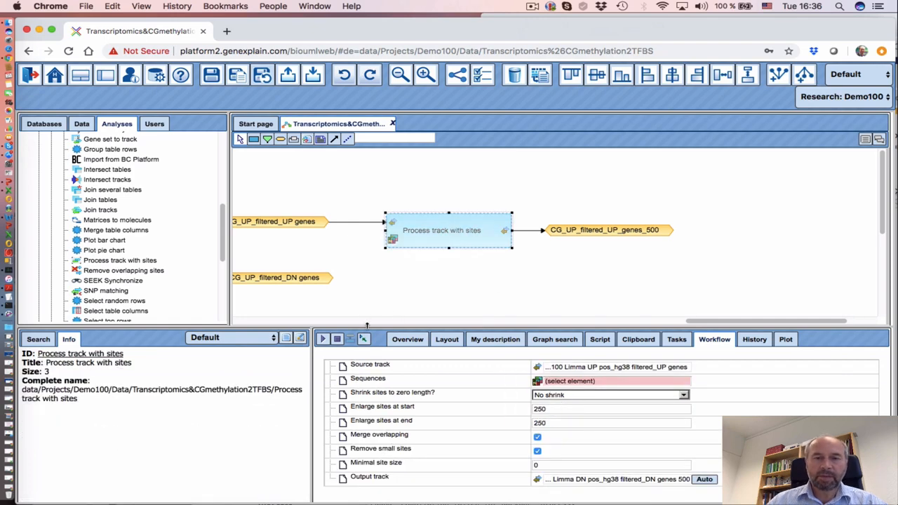
left_click_drag(364, 317, 364, 296)
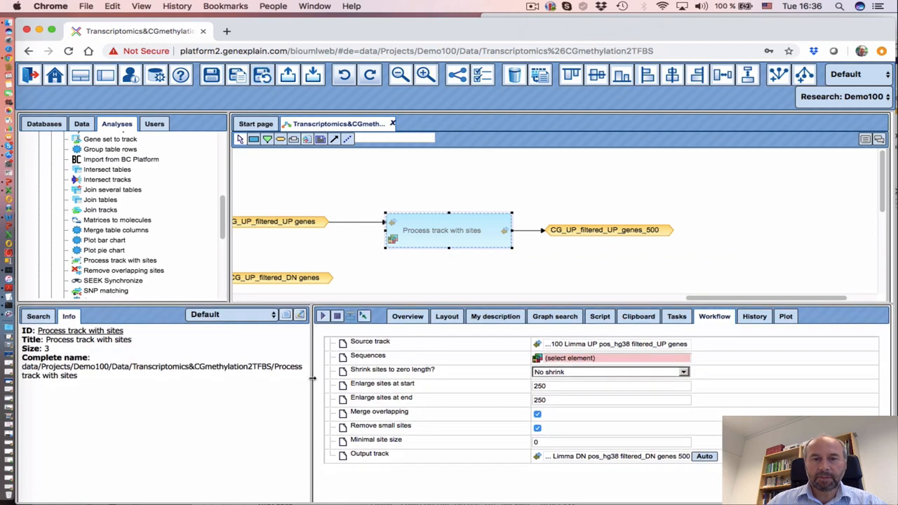
left_click_drag(313, 378, 301, 379)
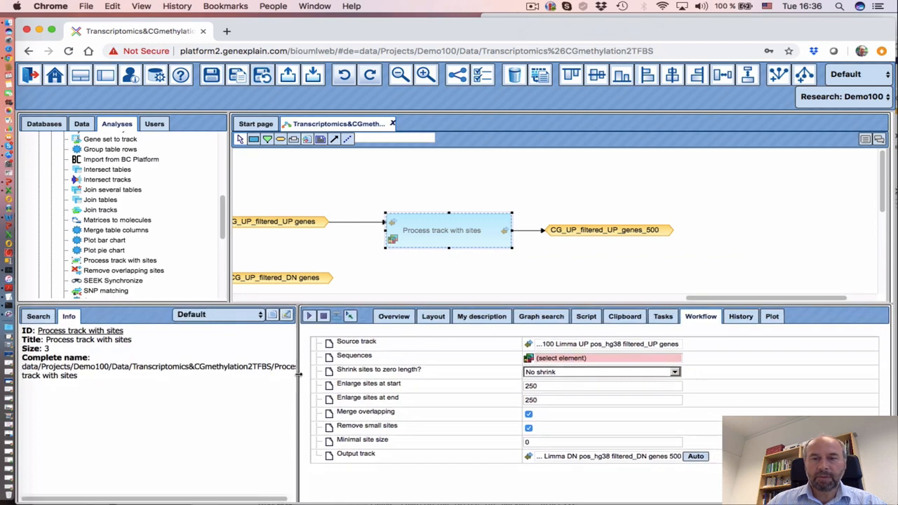
Set the sequences to EnsemblHuman91 > Sequences > chromosomes GRCh38
left_click(576, 358)
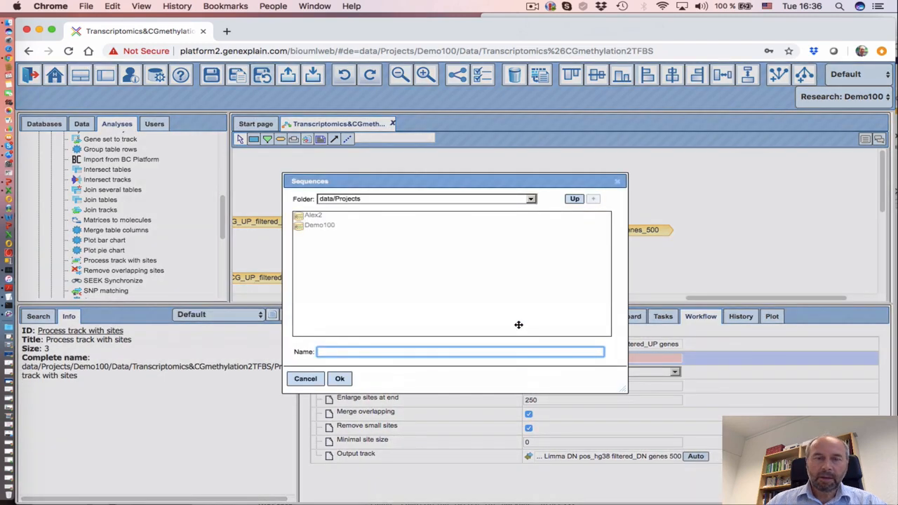
left_click(381, 204)
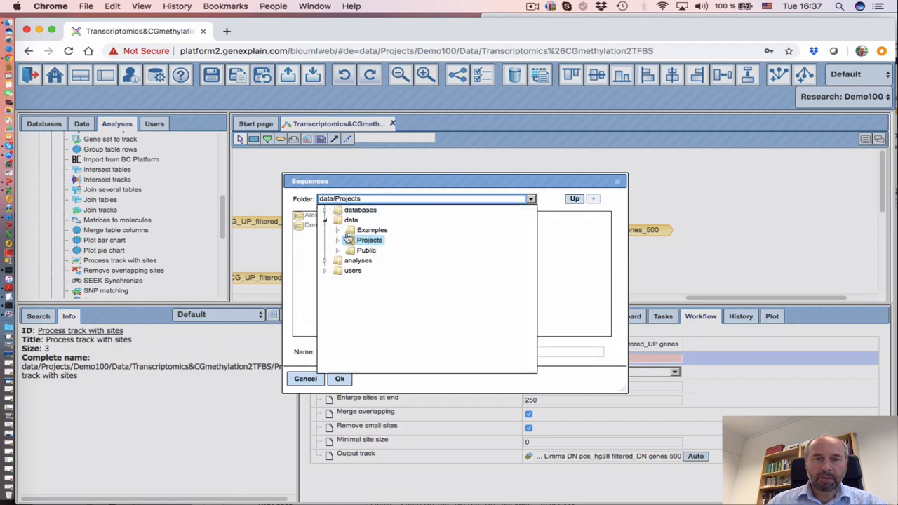
left_click(326, 211)
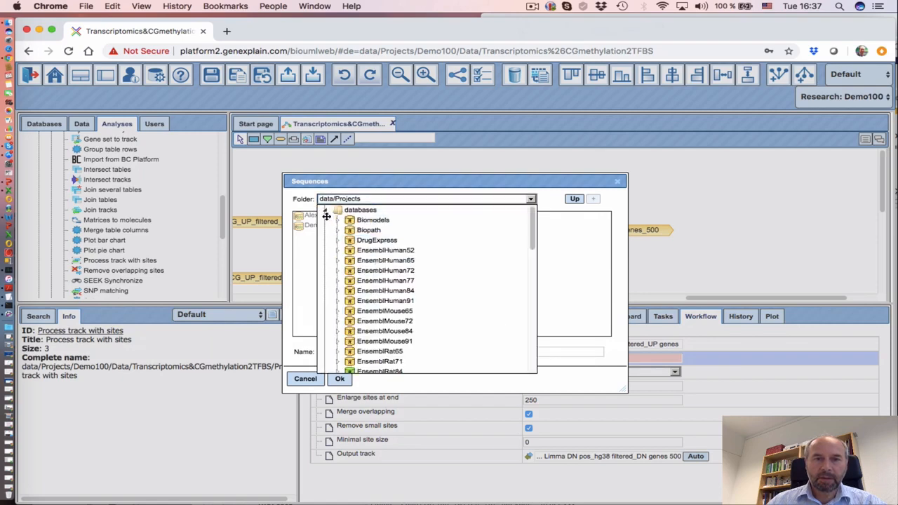
scroll(420, 291, "down", 5)
scroll(419, 289, "up", 5)
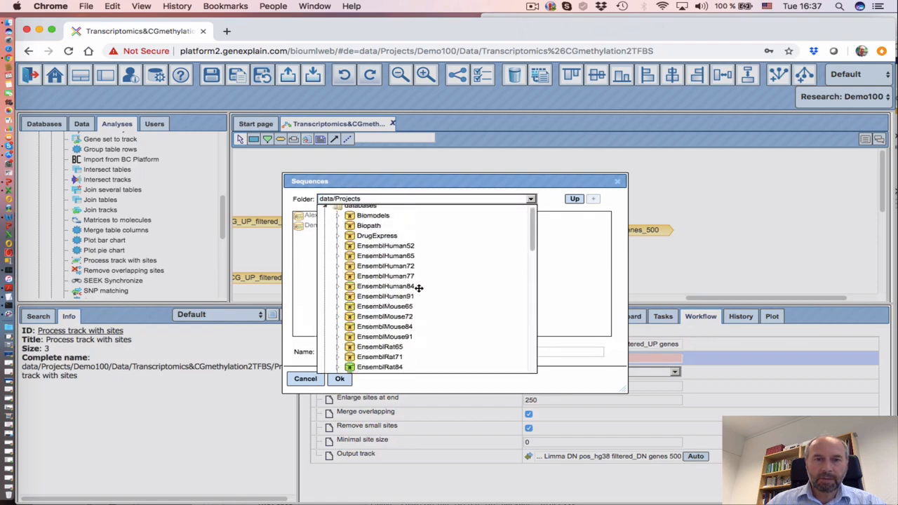
left_click(343, 297)
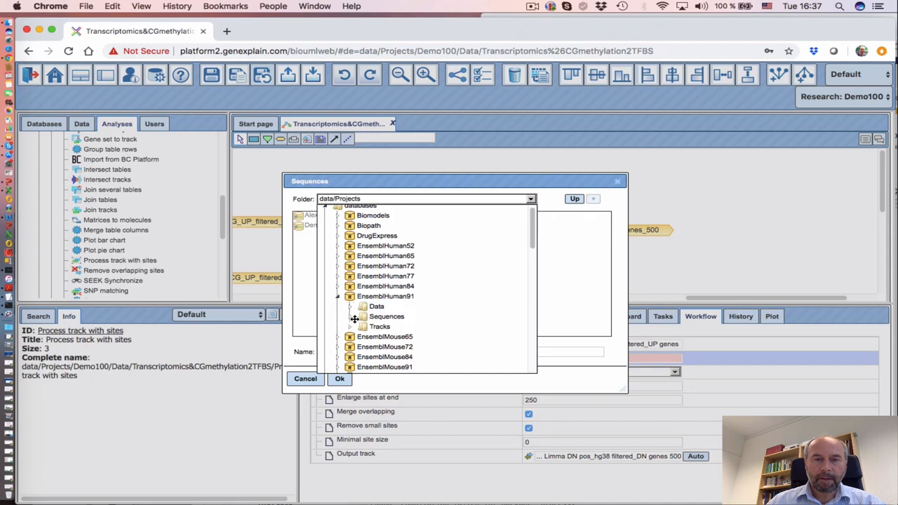
left_click(351, 317)
left_click(407, 327)
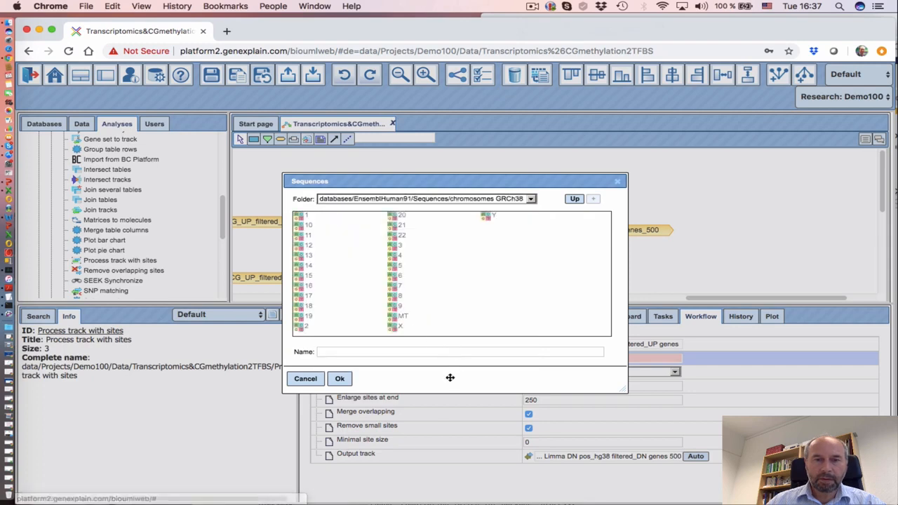
left_click(574, 199)
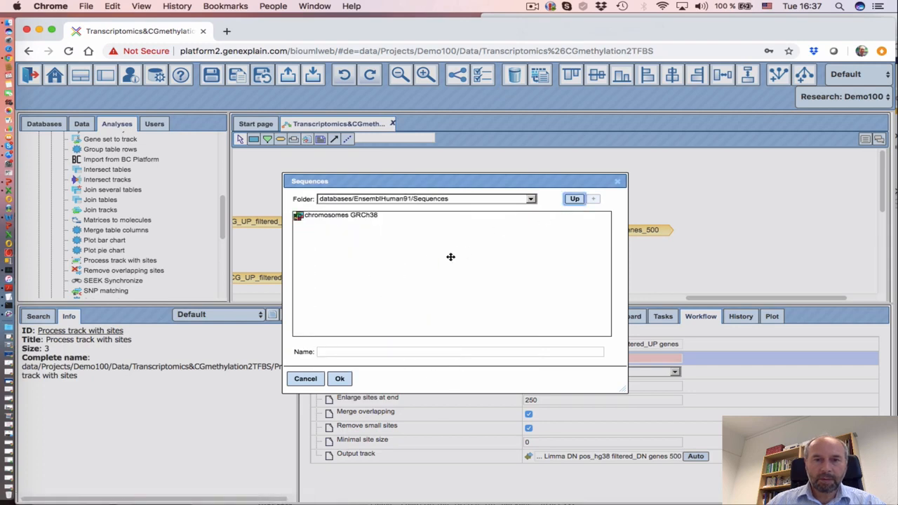
left_click(362, 223)
left_click(340, 379)
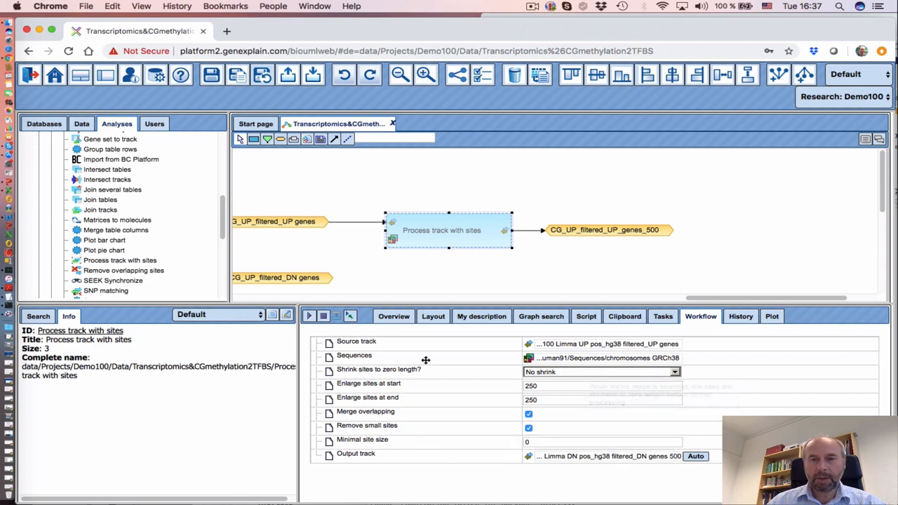
Deselect the processing step and dismiss the browser notification
left_click(481, 284)
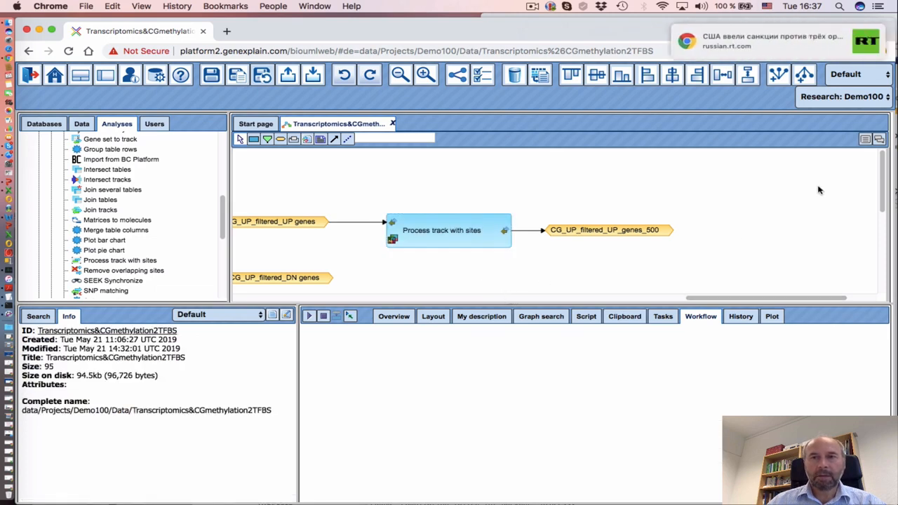
mouse_move(818, 52)
left_click(863, 34)
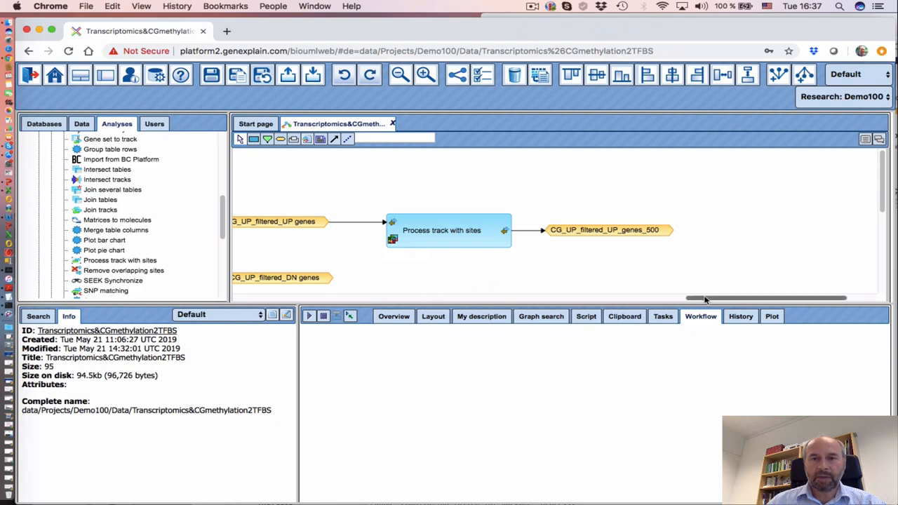
left_click_drag(707, 298, 701, 298)
left_click(532, 7)
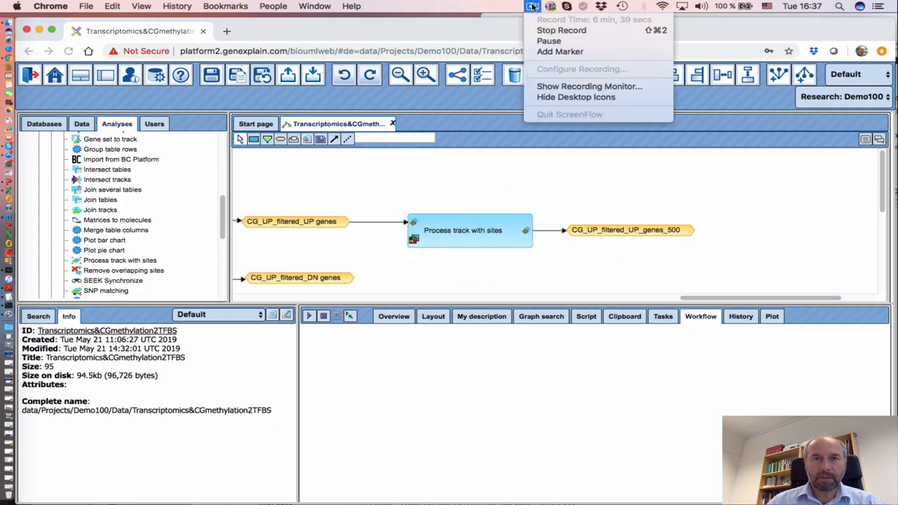
left_click(549, 42)
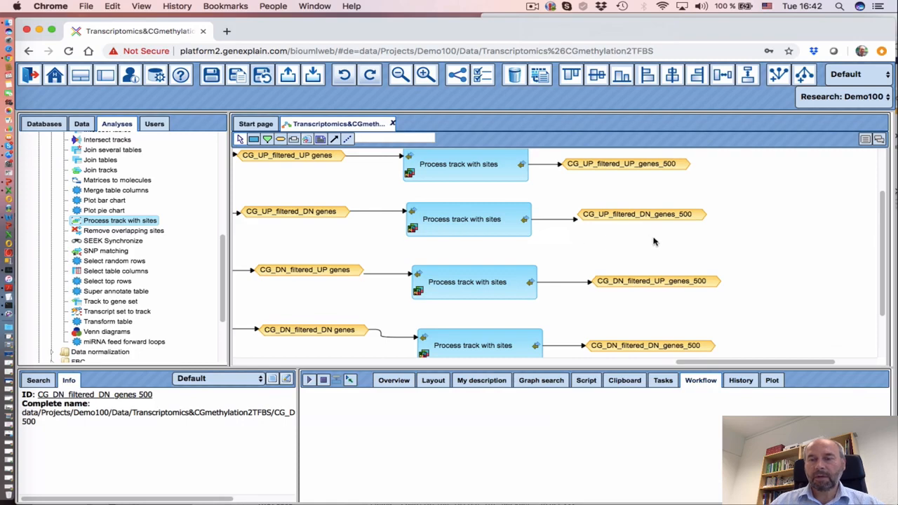
Zoom out and scroll across the canvas from the Limma analyses to the Process track steps
scroll(653, 242, "up", 1)
scroll(654, 242, "down", 3)
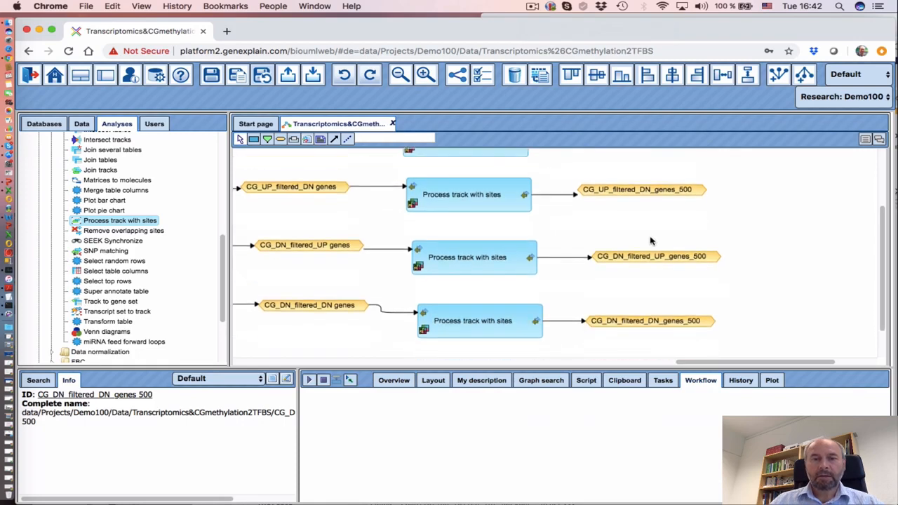
left_click(400, 74)
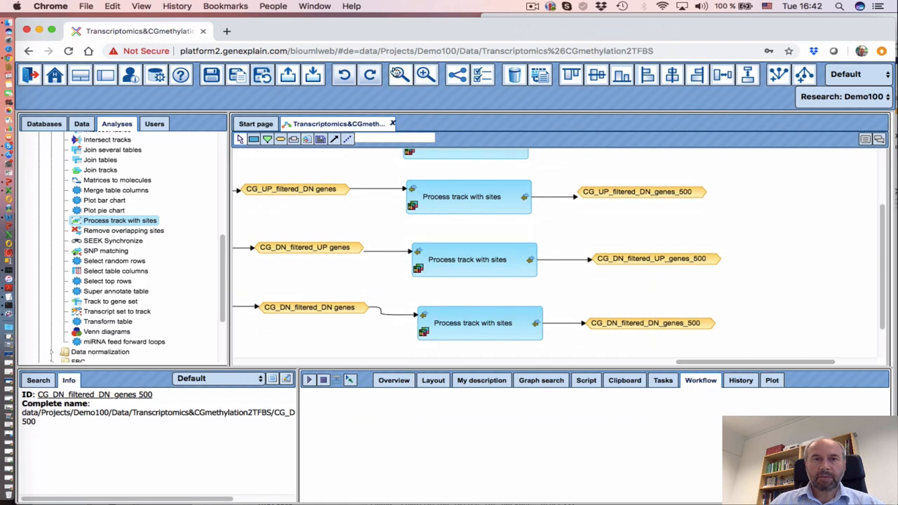
left_click_drag(674, 362, 737, 363)
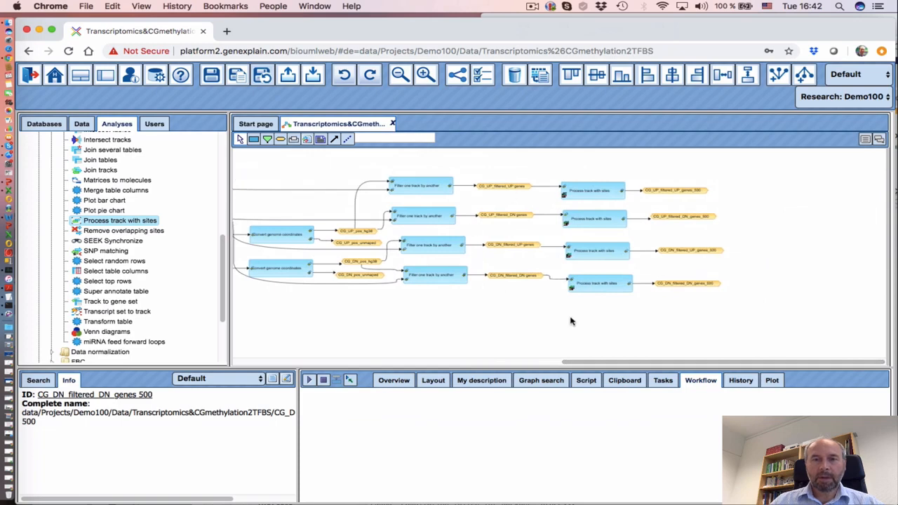
left_click_drag(646, 364, 310, 331)
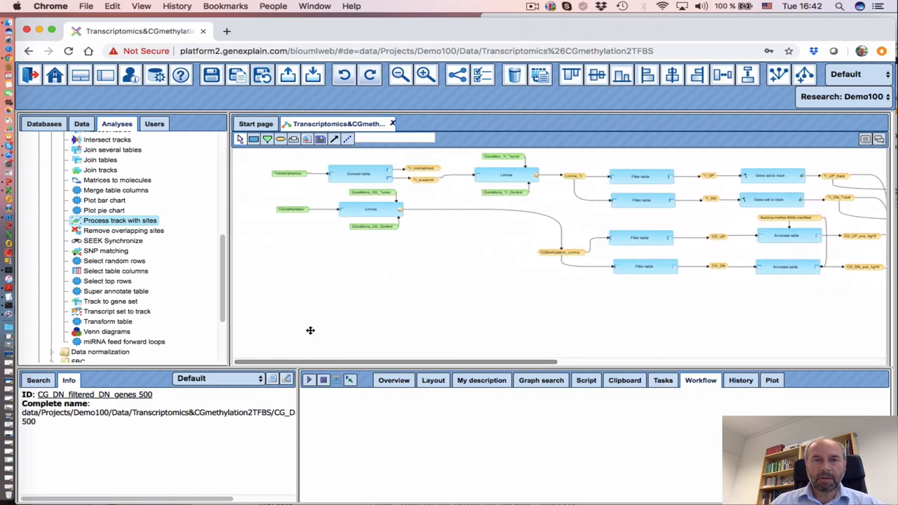
left_click_drag(420, 365, 682, 355)
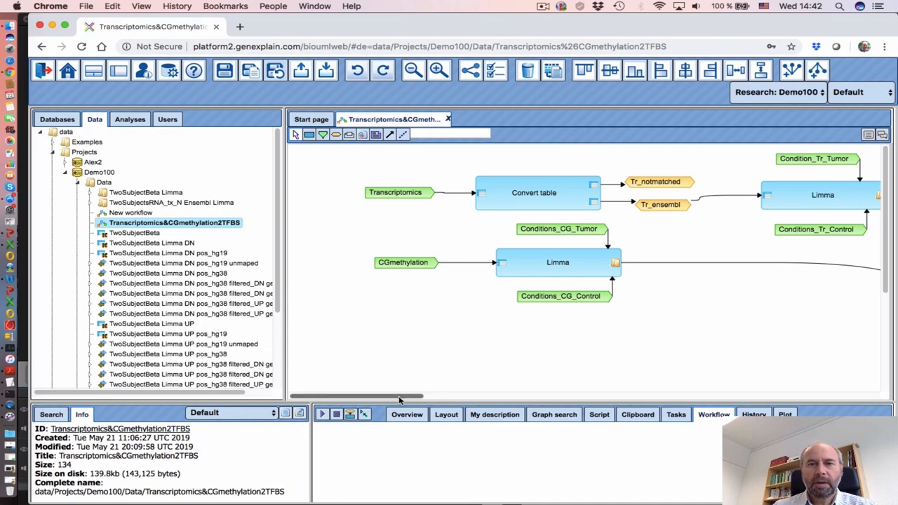
left_click_drag(399, 400, 370, 384)
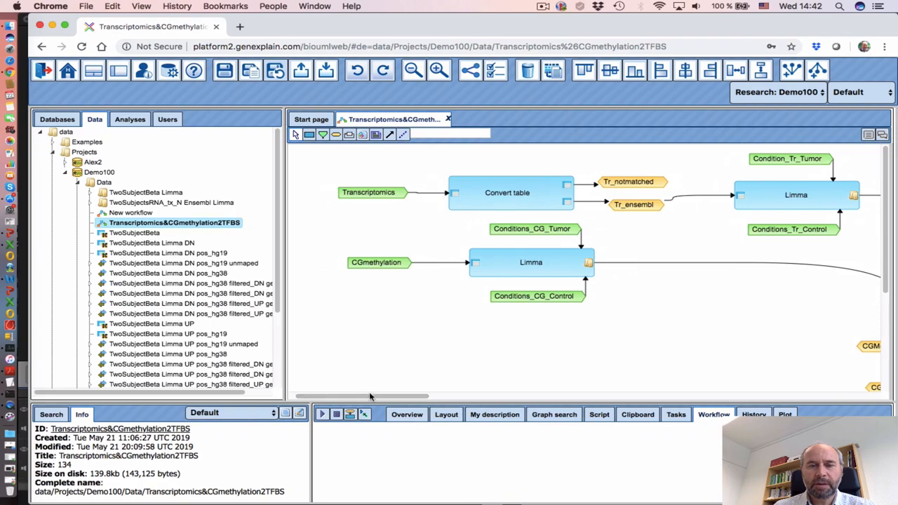
mouse_move(369, 397)
left_mouse_down()
mouse_move(528, 390)
mouse_move(540, 398)
mouse_move(528, 397)
mouse_move(579, 384)
left_mouse_up()
scroll(579, 385, "down", 5)
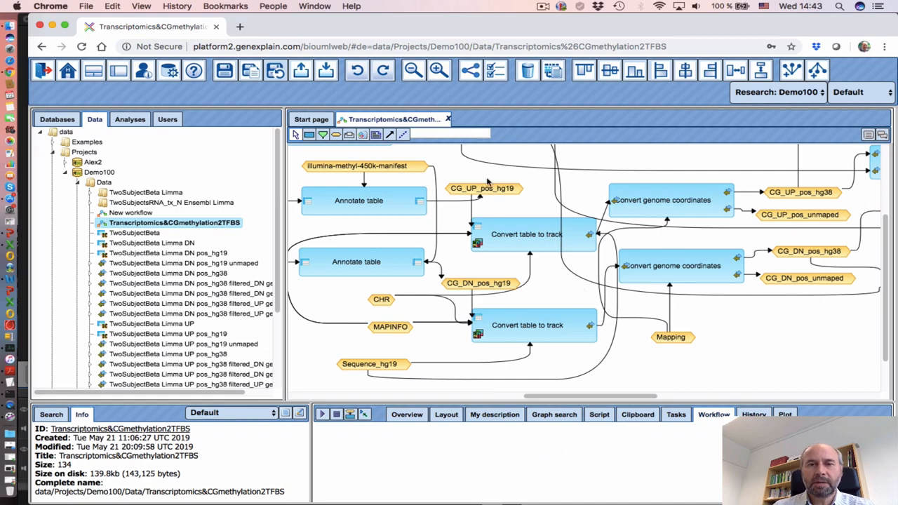
left_click_drag(548, 397, 631, 399)
scroll(574, 316, "up", 3)
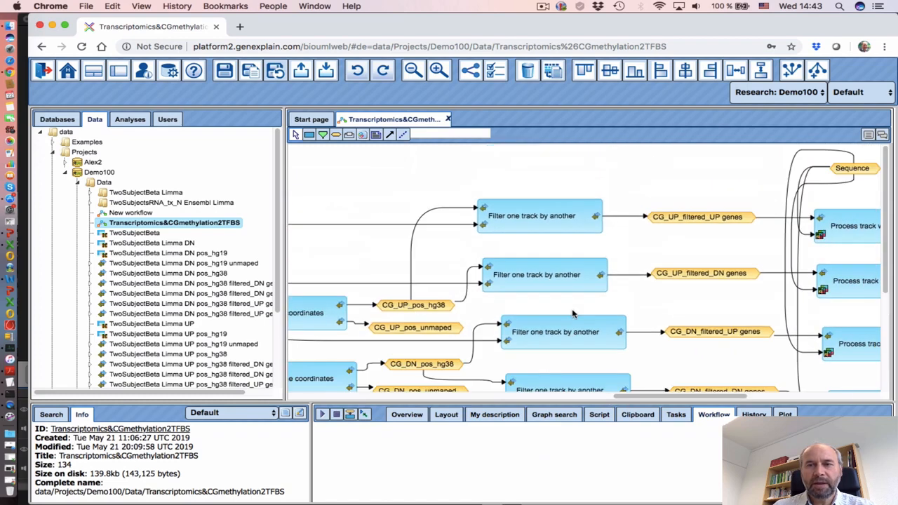
scroll(603, 337, "right", 5)
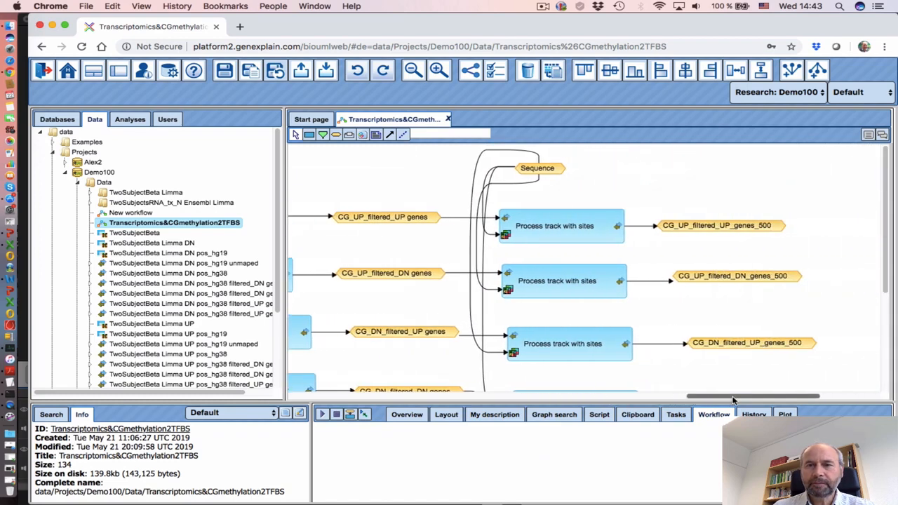
scroll(601, 309, "down", 1)
scroll(601, 309, "up", 1)
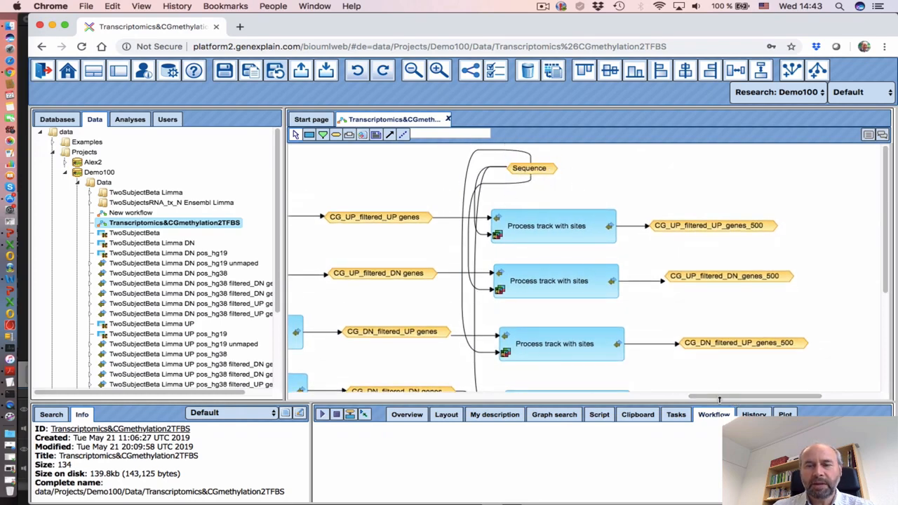
scroll(681, 362, "right", 1)
scroll(641, 324, "down", 3)
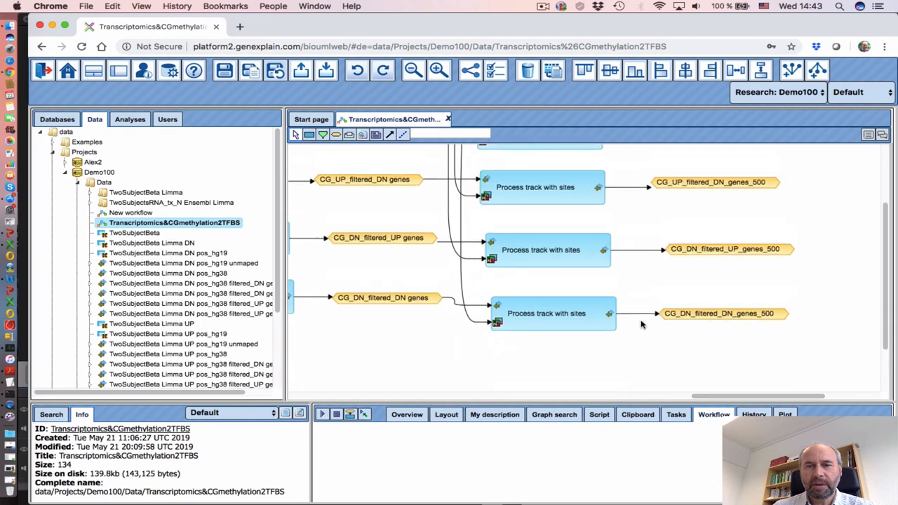
scroll(641, 325, "up", 1)
scroll(641, 324, "down", 2)
scroll(640, 324, "up", 2)
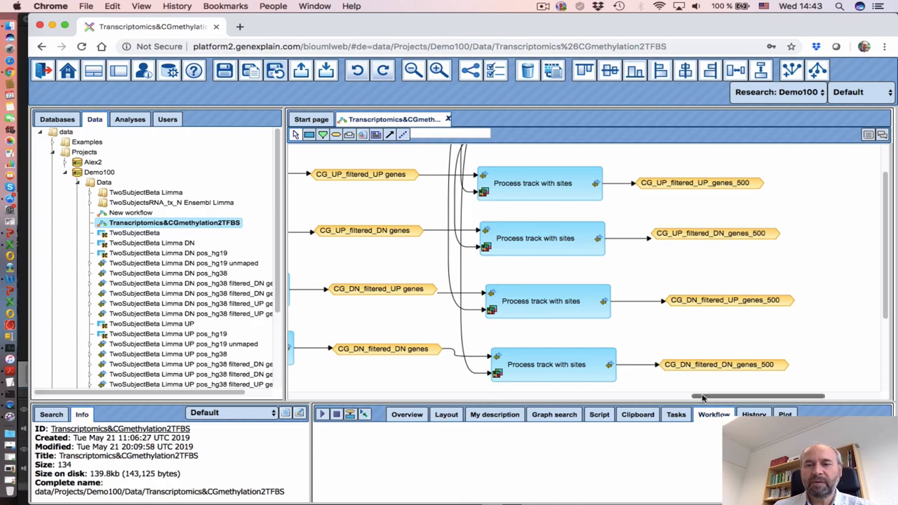
left_click_drag(702, 397, 300, 400)
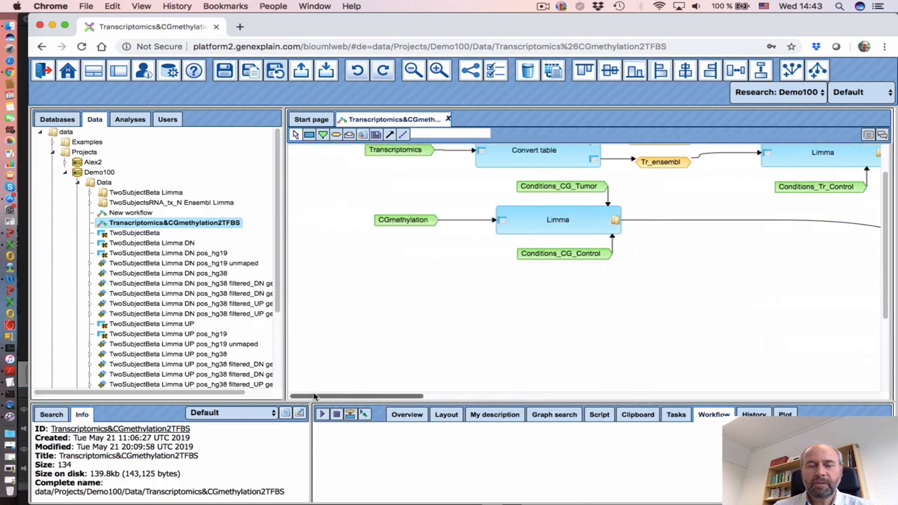
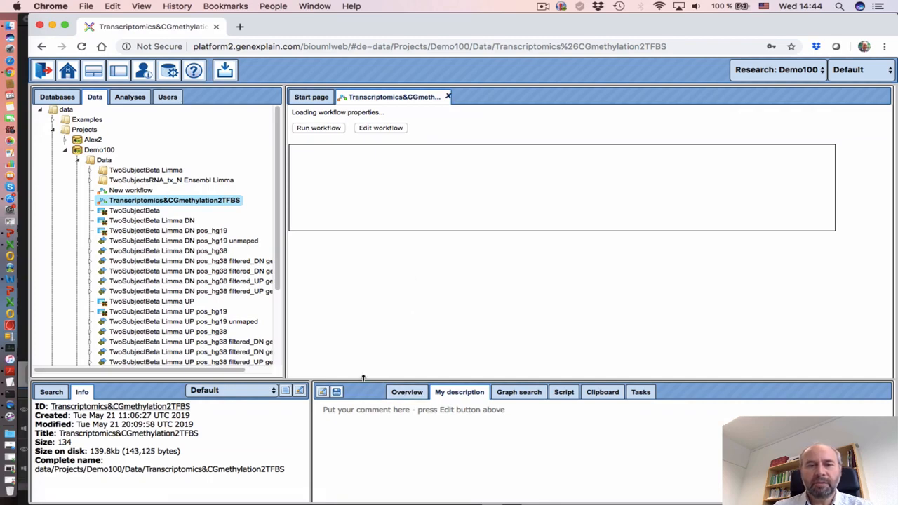
Set TwoSubjectsRNA_tx_N as the Transcriptomics input and TwoSubjectBeta as the CGmethylation input
left_click_drag(363, 377, 363, 368)
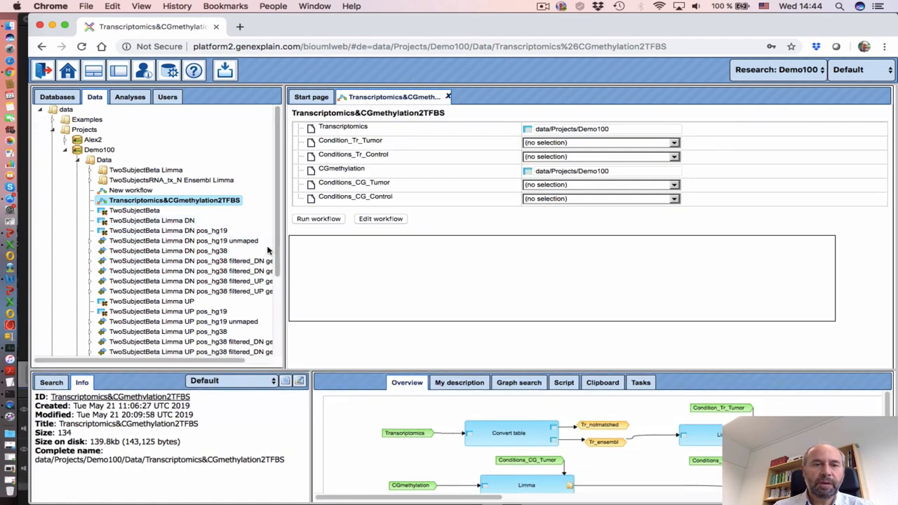
scroll(246, 280, "down", 5)
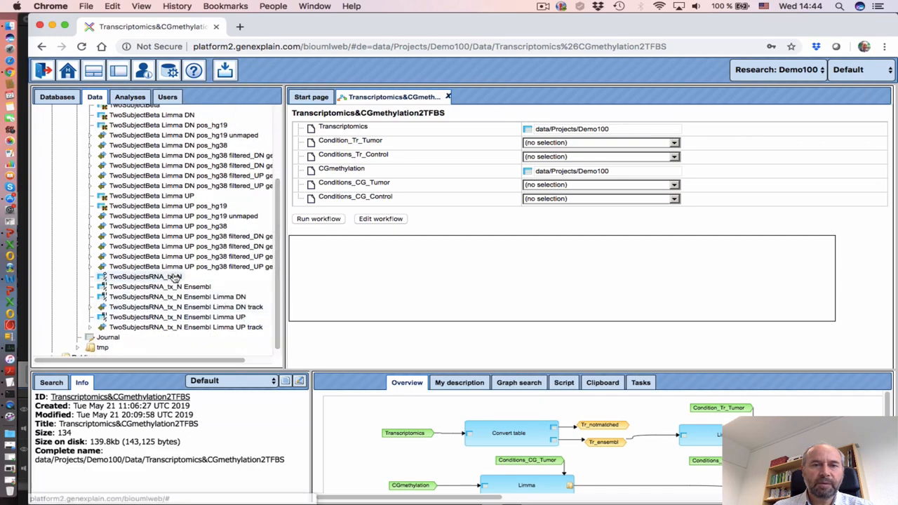
left_click_drag(174, 278, 615, 133)
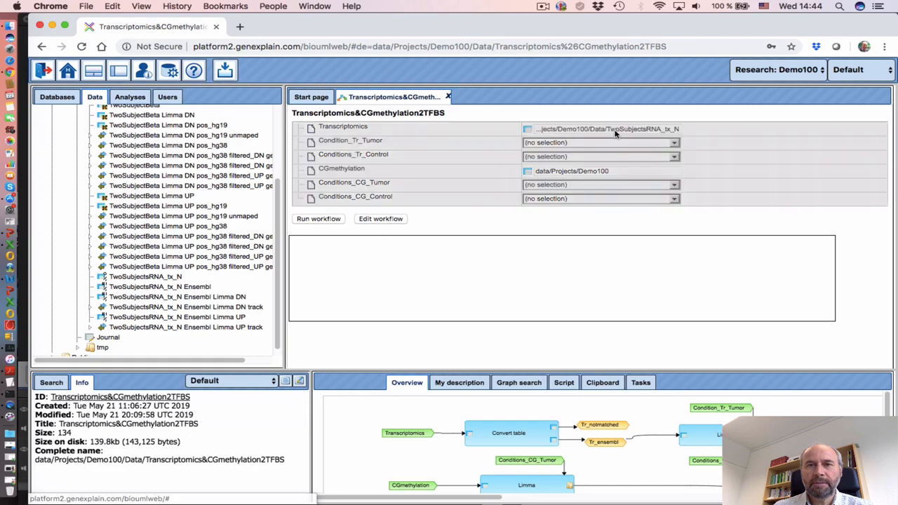
scroll(210, 238, "up", 1)
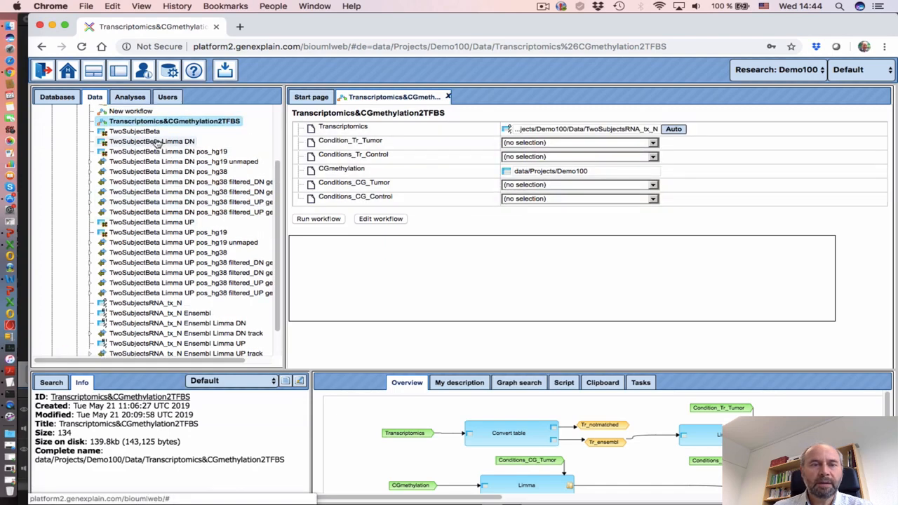
left_click_drag(157, 142, 587, 172)
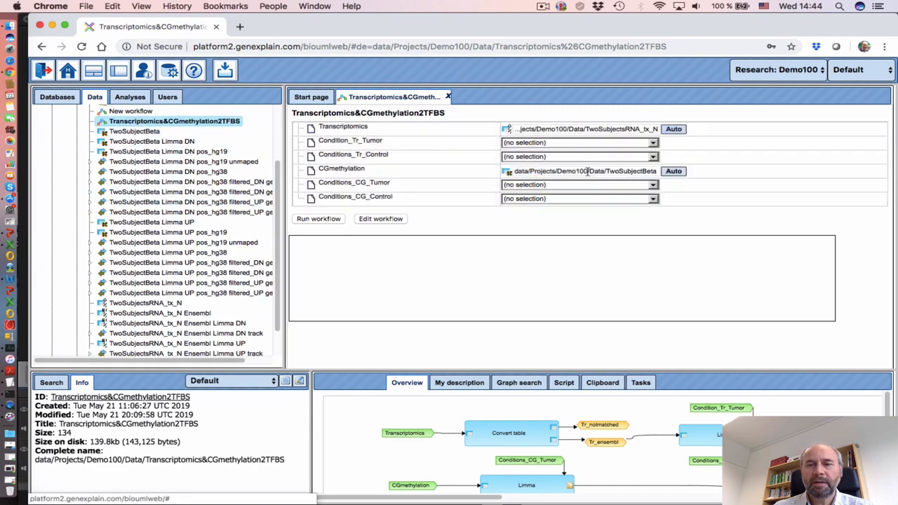
Pick two transcriptomics tumour samples and two control samples, including TCGA-A7-A0D9-11A-53D-A10Q-05
left_click(544, 144)
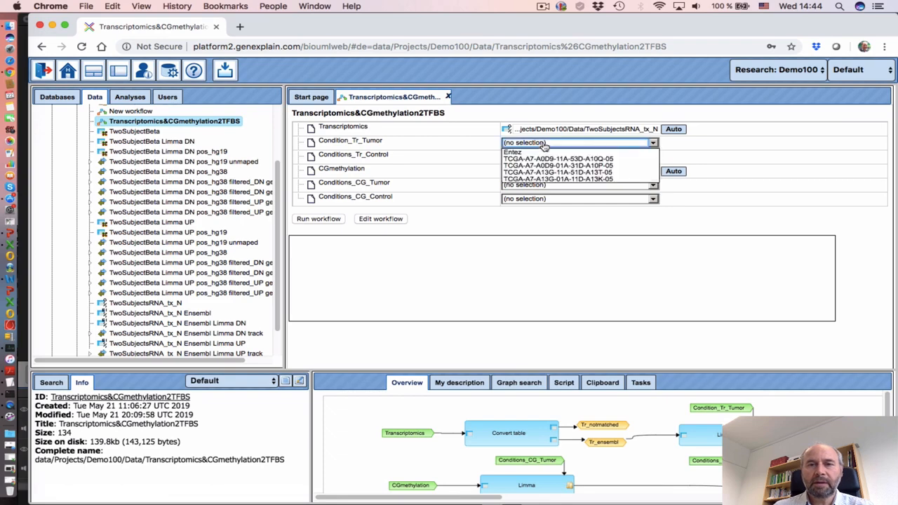
left_click(542, 167)
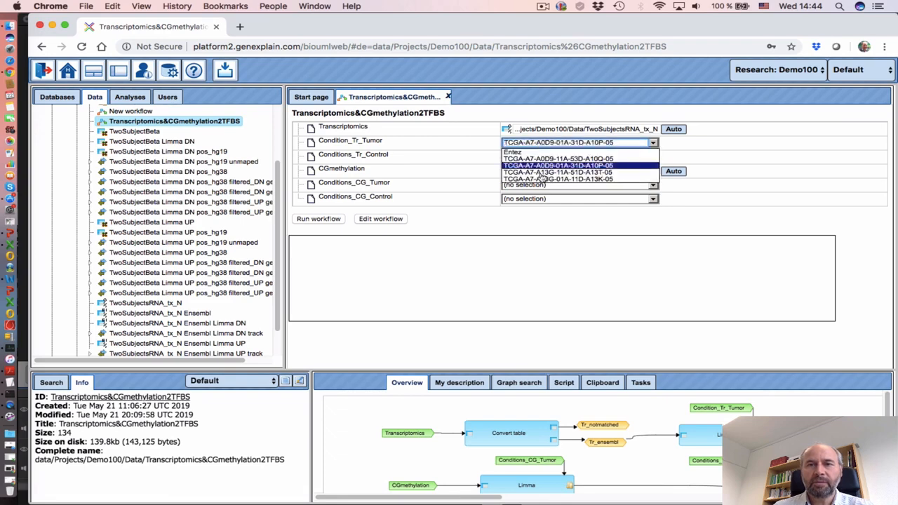
left_click(547, 179, "super")
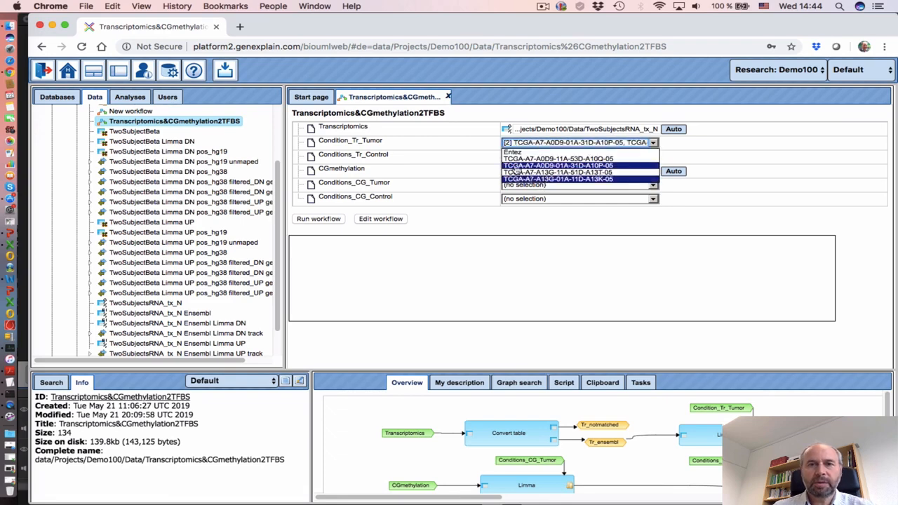
left_click(470, 162)
left_click(538, 158)
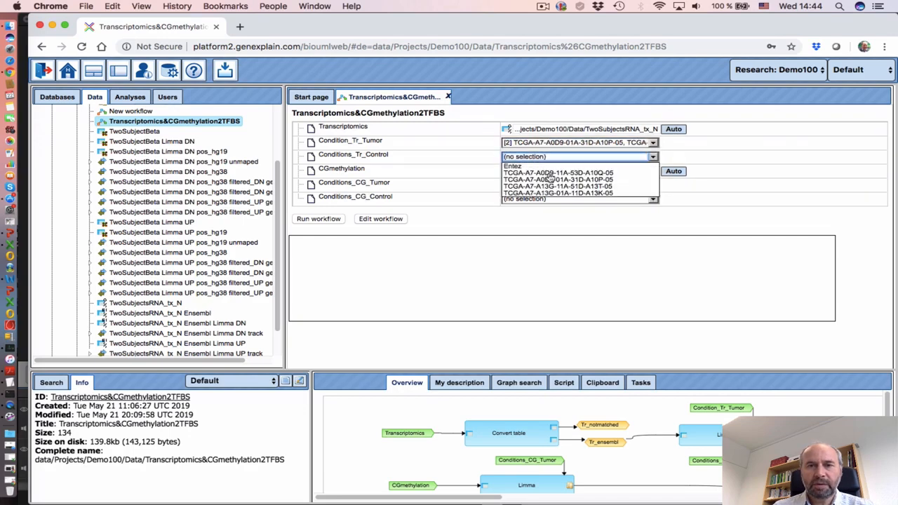
left_click(549, 173)
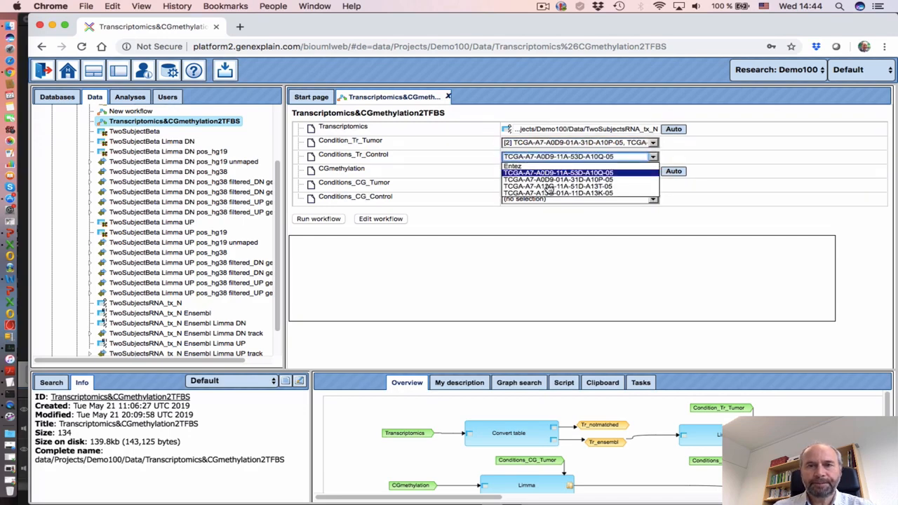
left_click(550, 186, "super")
left_click(456, 161)
Pick two methylation tumour and two control samples, then run the workflow
left_click(541, 186)
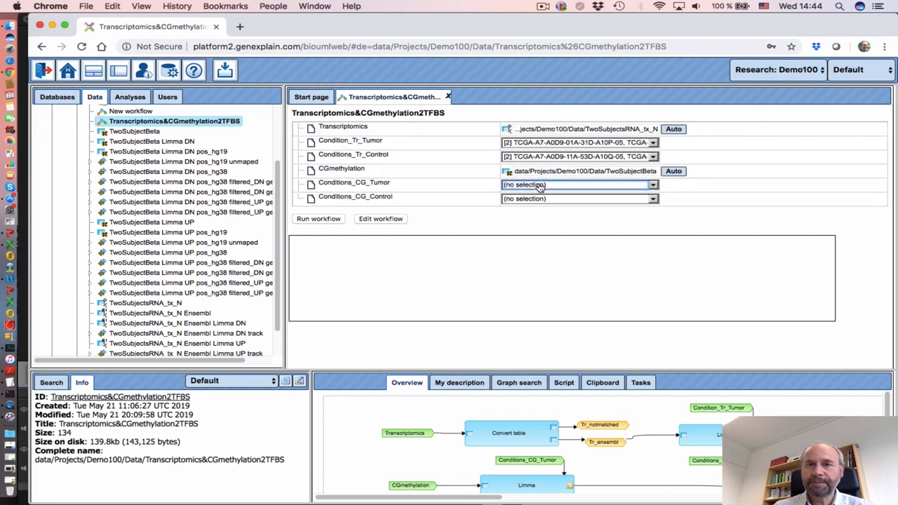
left_click(539, 186)
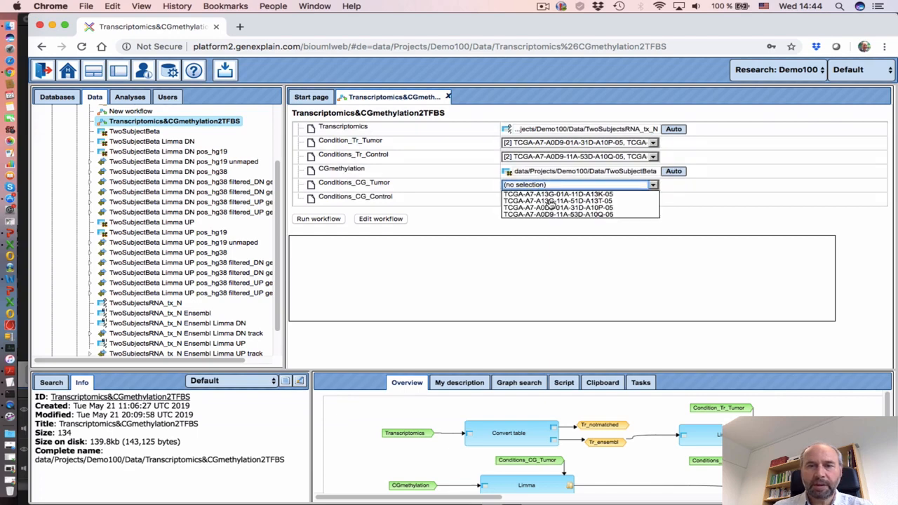
left_click(550, 194)
left_click(548, 208, "super")
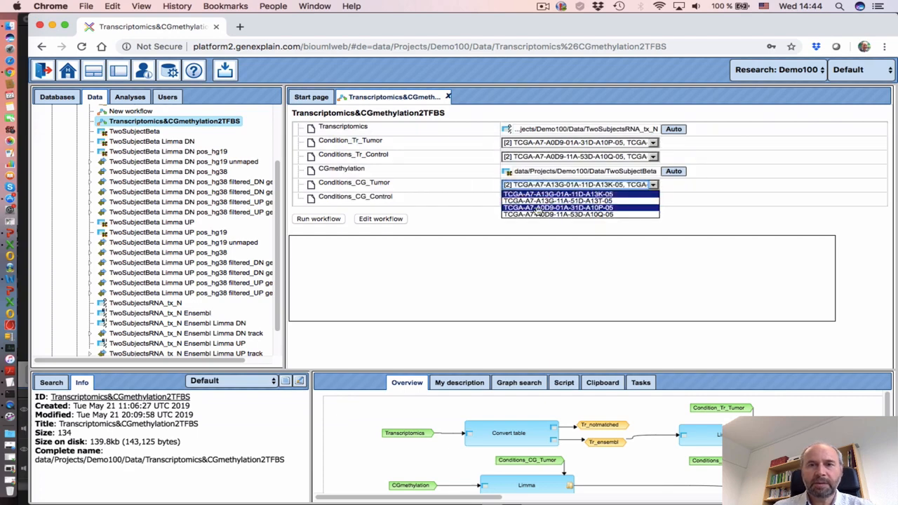
left_click(443, 185)
left_click(545, 200)
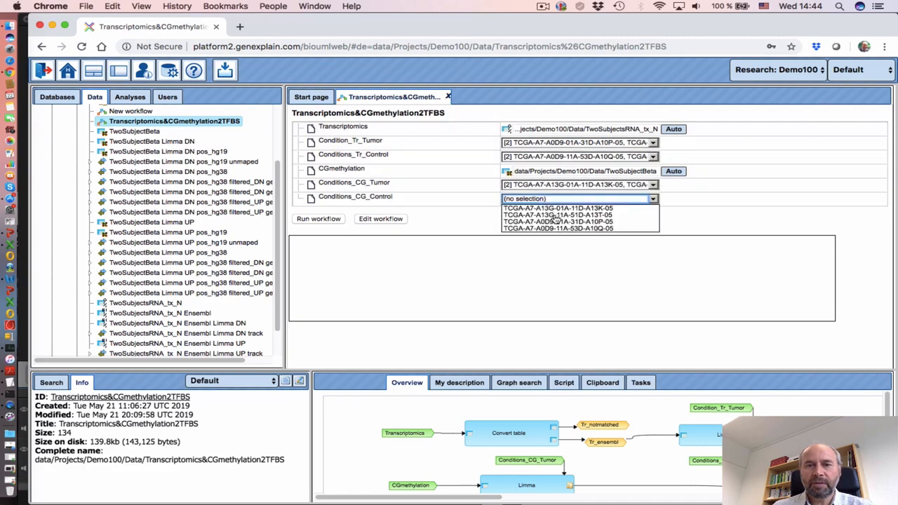
left_click(554, 216)
left_click(555, 228, "super")
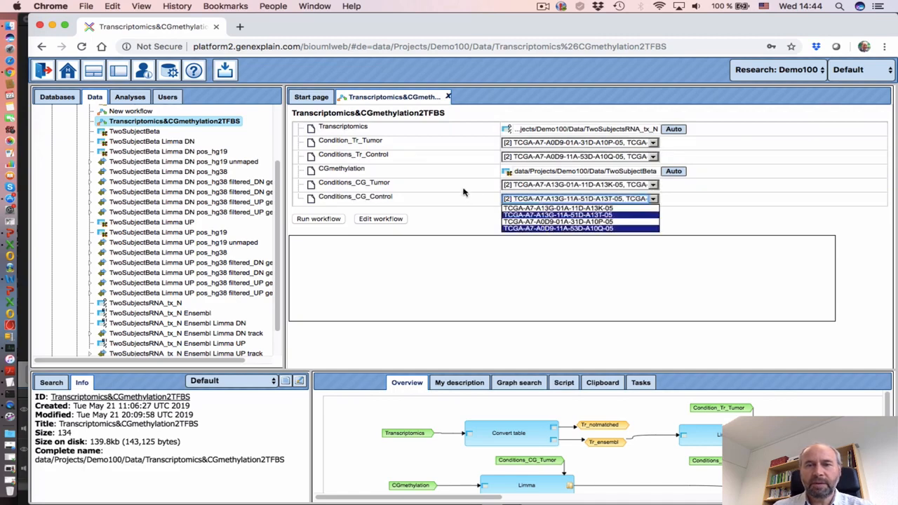
left_click(462, 193)
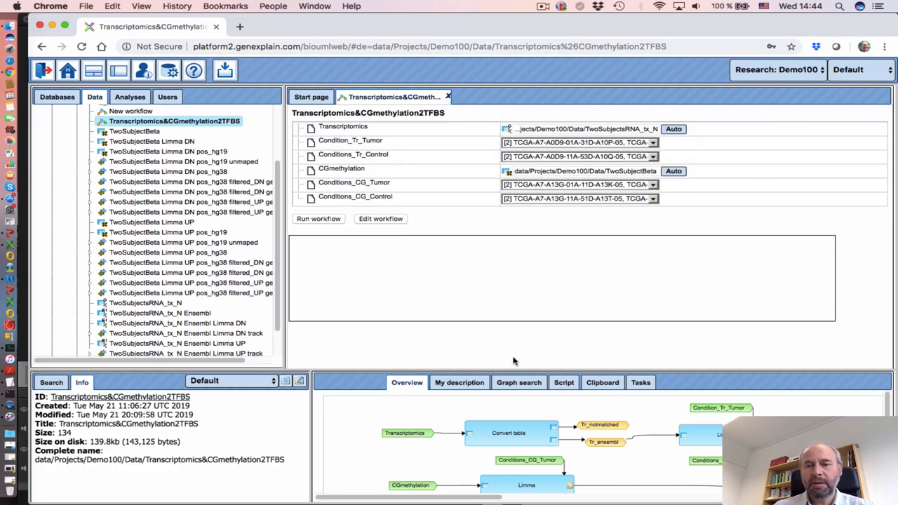
left_click(317, 220)
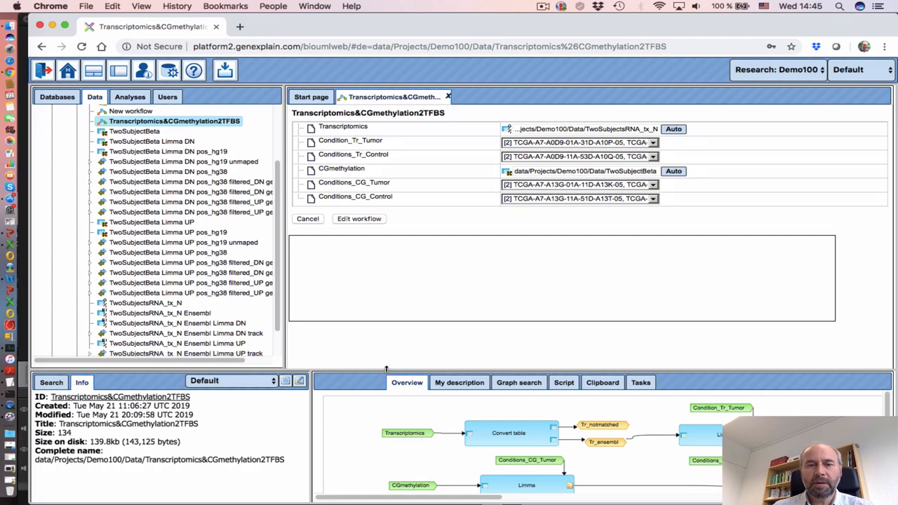
Resize the info and diagram panels while the workflow runs until its log shows Completed
left_click_drag(385, 368, 386, 348)
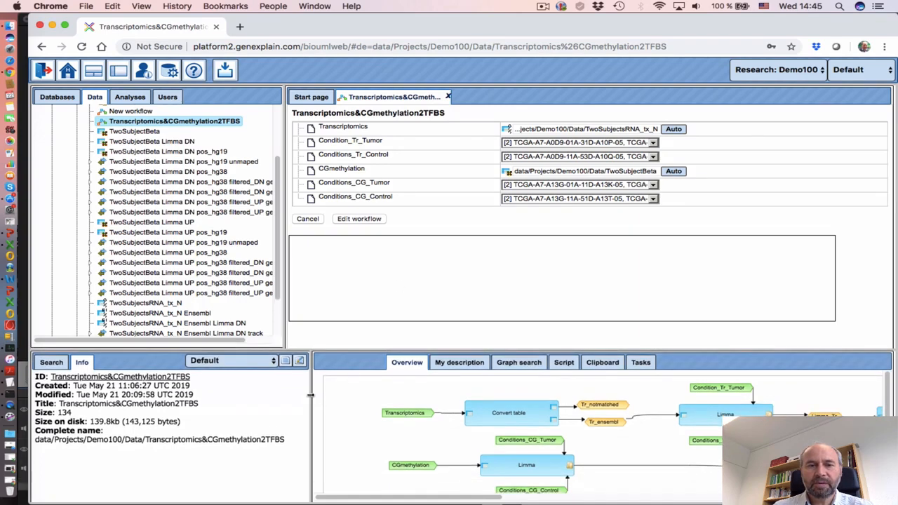
left_click_drag(309, 396, 293, 388)
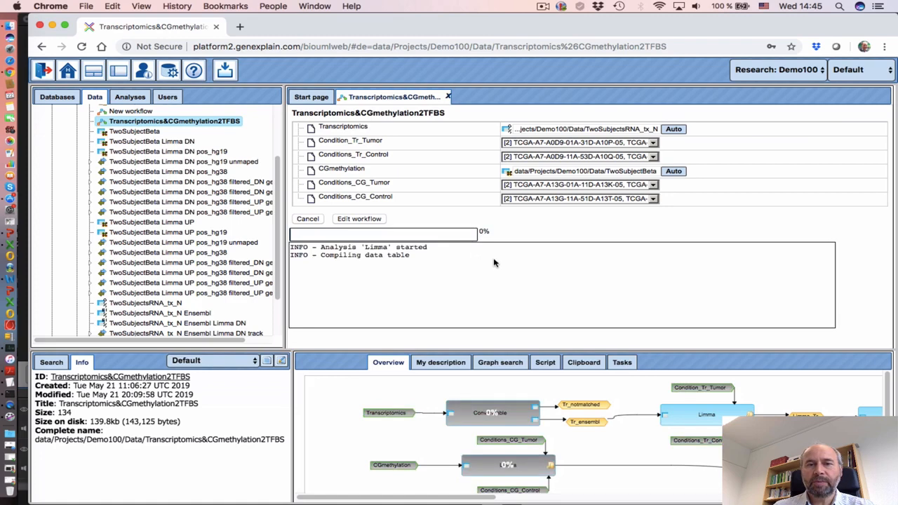
left_click(543, 7)
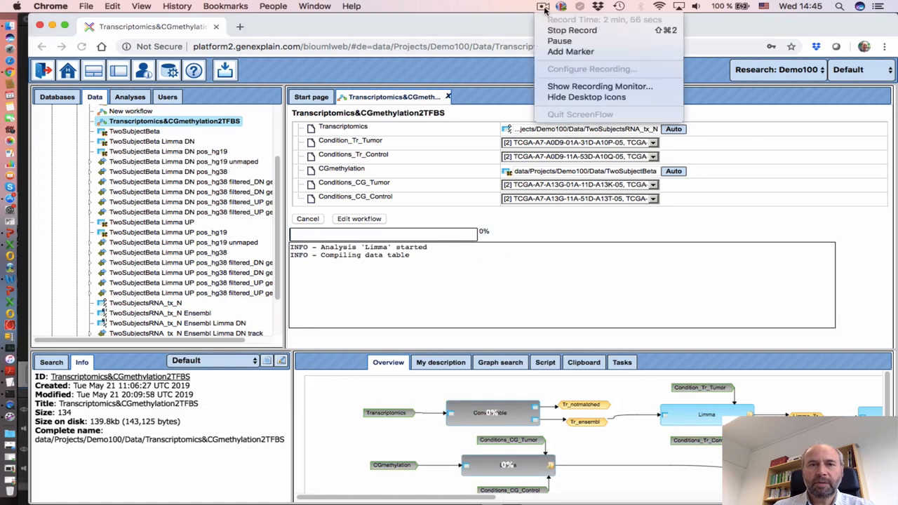
left_click(562, 45)
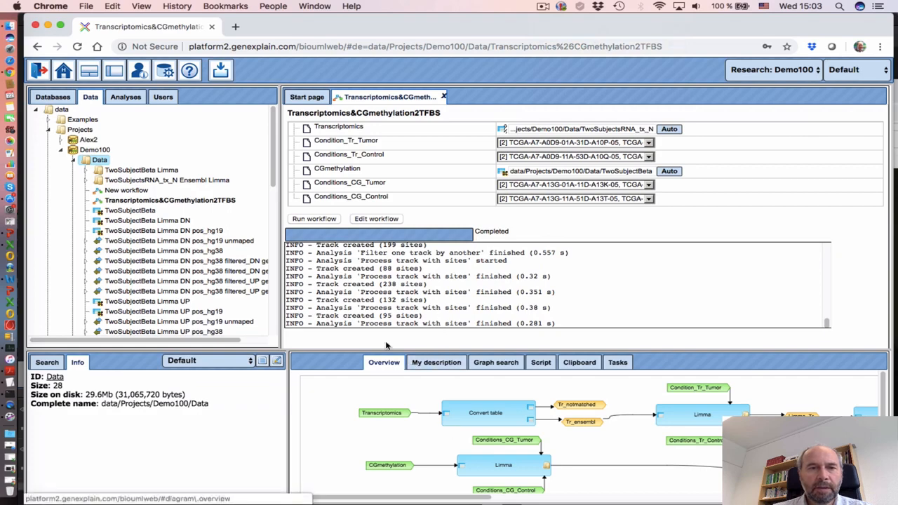
Review the four _500 site tracks and open DN pos_hg38 filtered_DN genes 500 in the genome browser
left_click_drag(280, 250, 371, 250)
scroll(263, 269, "down", 2)
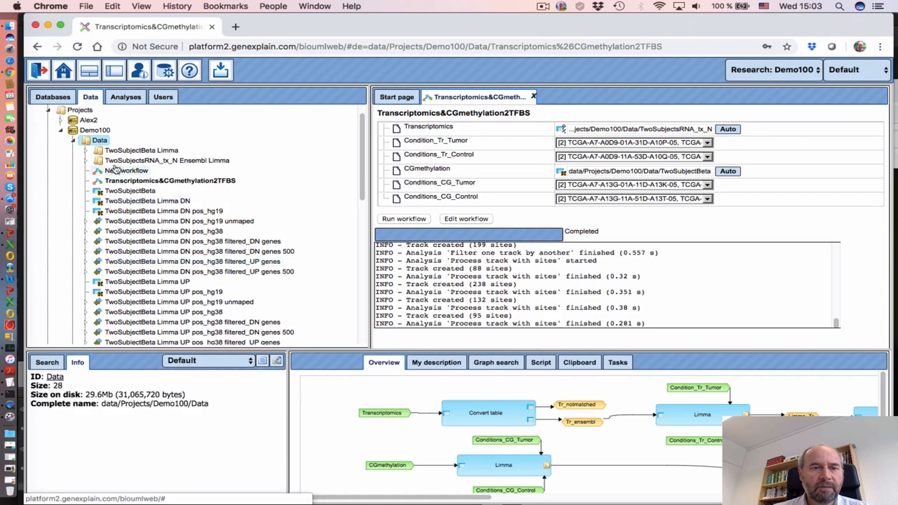
scroll(155, 261, "down", 3)
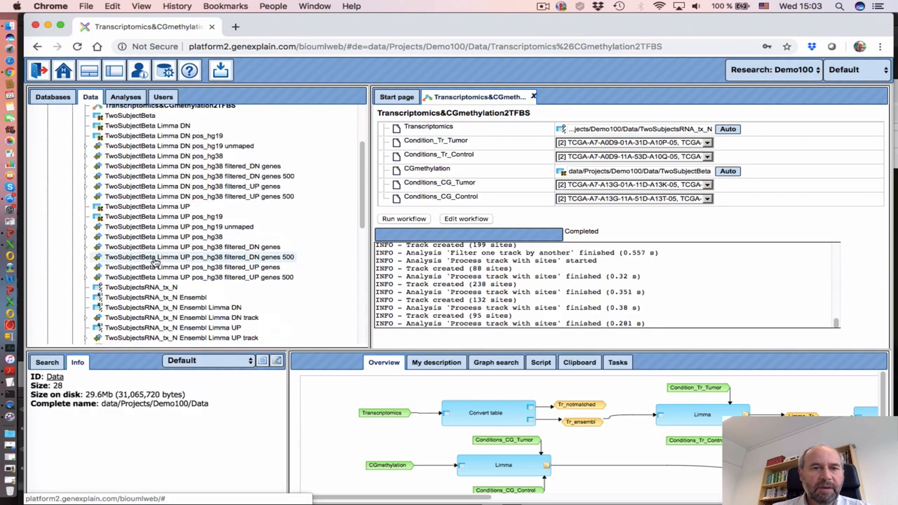
left_click(185, 179)
left_click(183, 198)
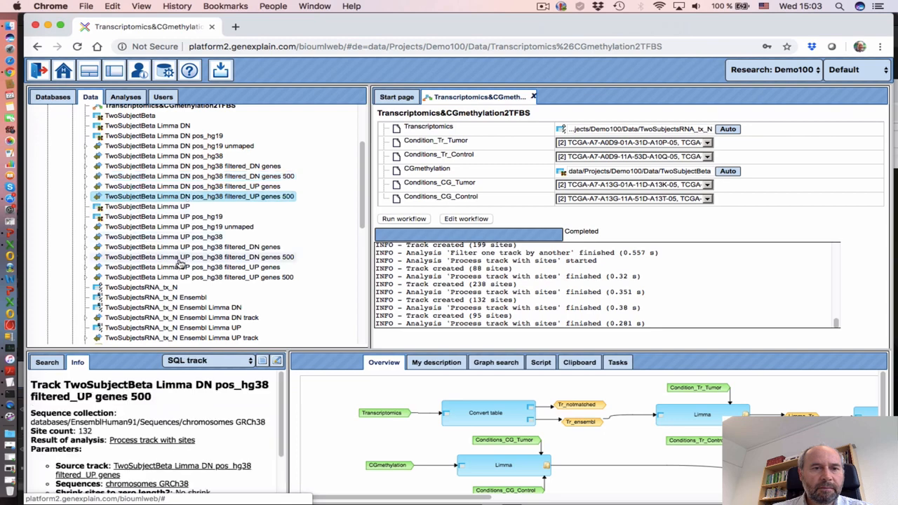
left_click(179, 258)
left_click(184, 277)
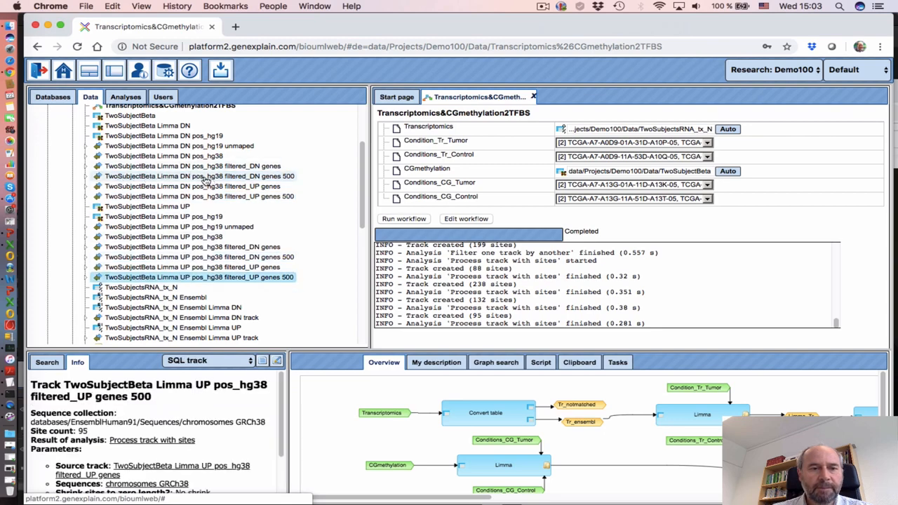
left_click(204, 180)
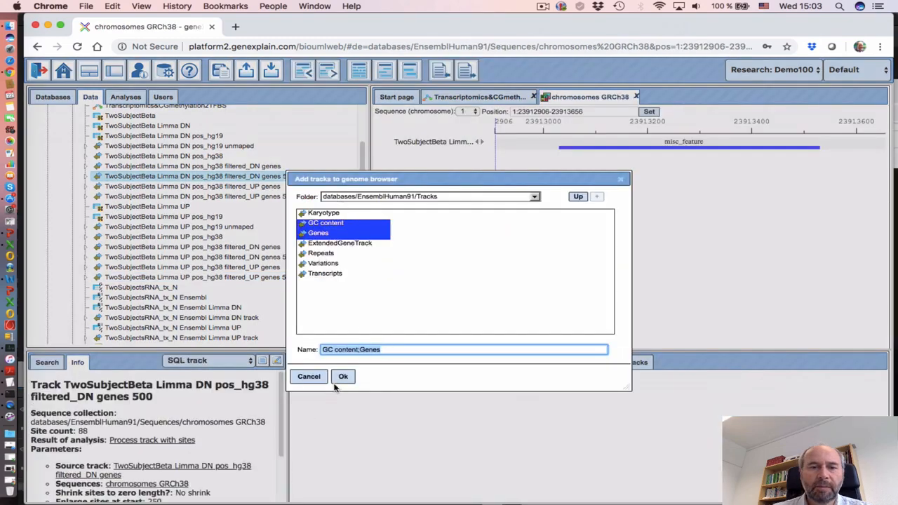
Add the GC content and Genes tracks, widen the genome browser and zoom out twice
left_click(343, 377)
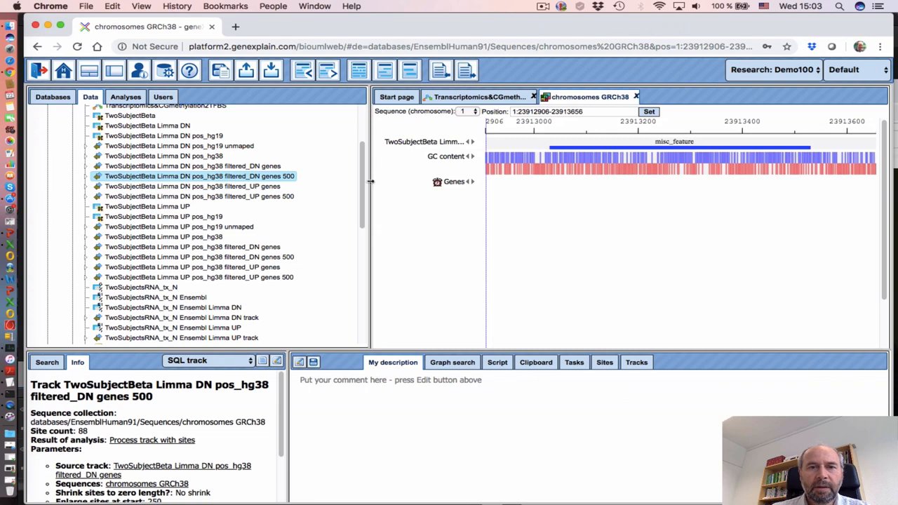
left_click_drag(371, 182, 317, 182)
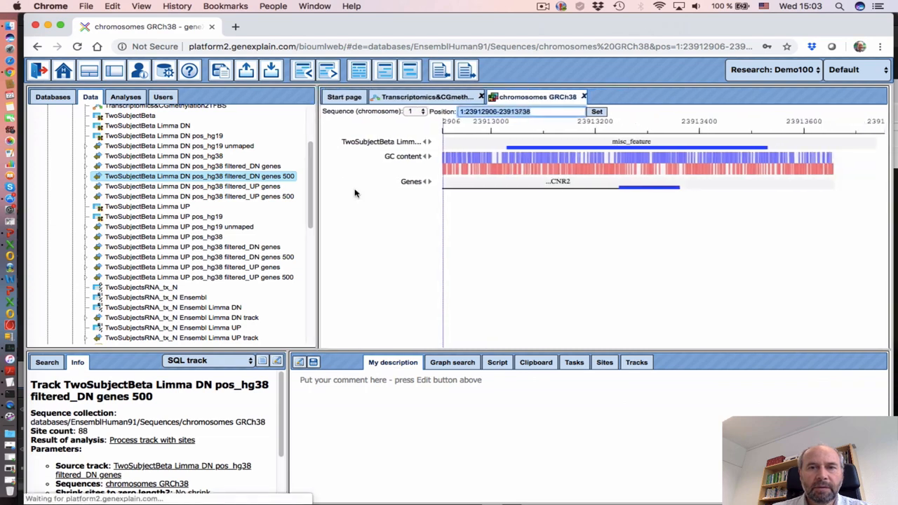
left_click(306, 73)
left_click(306, 72)
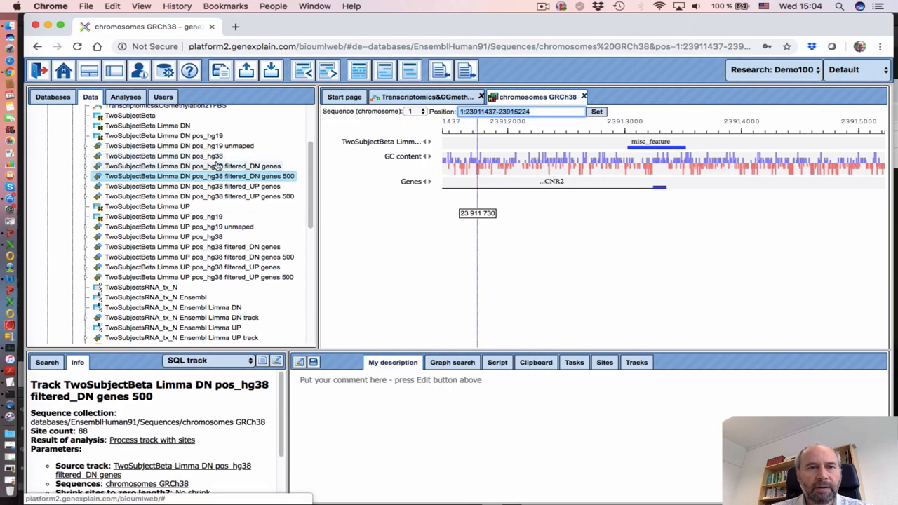
Add the DN pos_hg38 track, move misc_feature to the bottom, inspect a site near CNR2, and add UP filtered_UP genes 500
left_click_drag(210, 160, 428, 215)
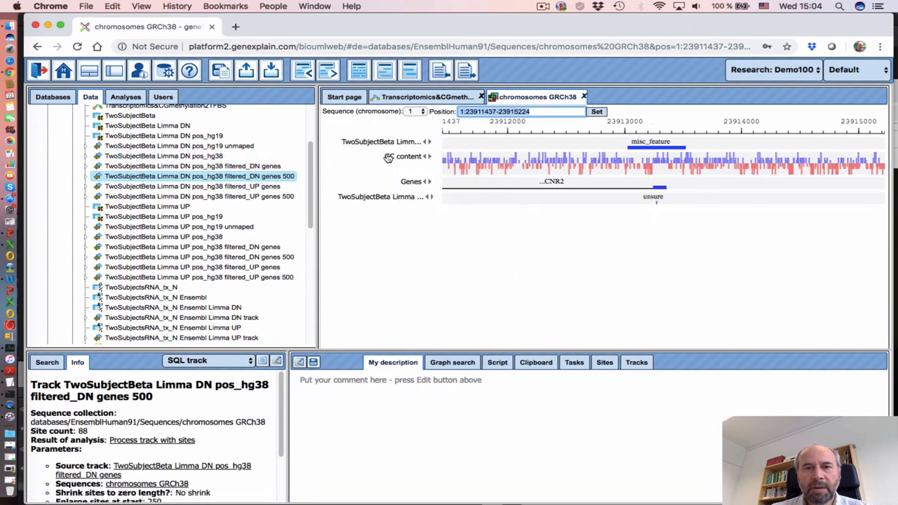
left_click_drag(383, 143, 397, 267)
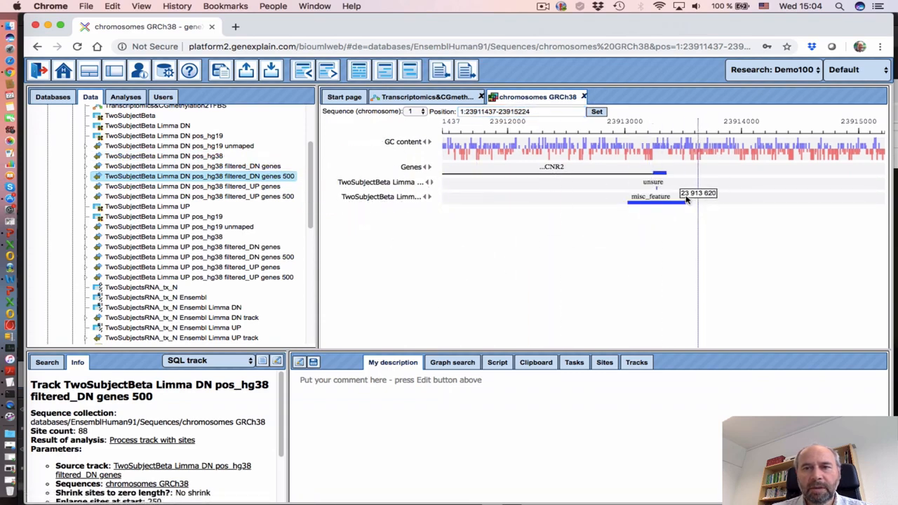
left_click(330, 71)
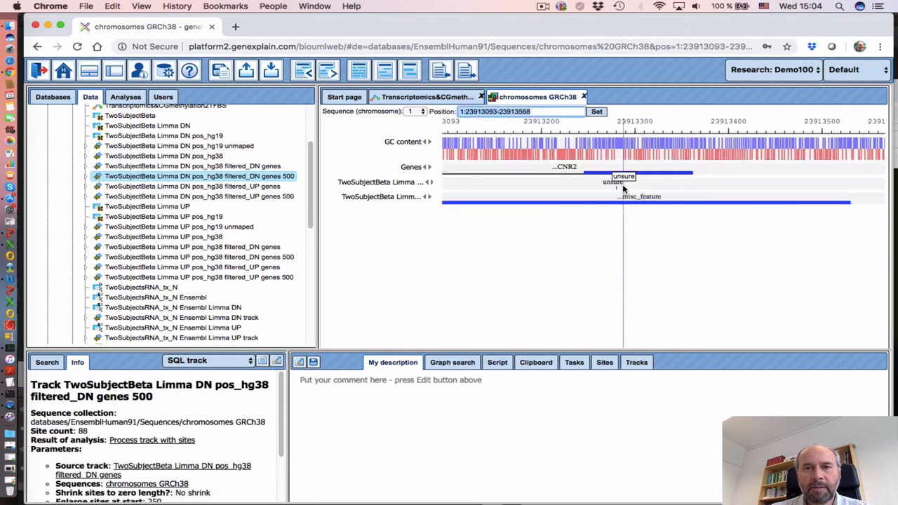
left_click(613, 182)
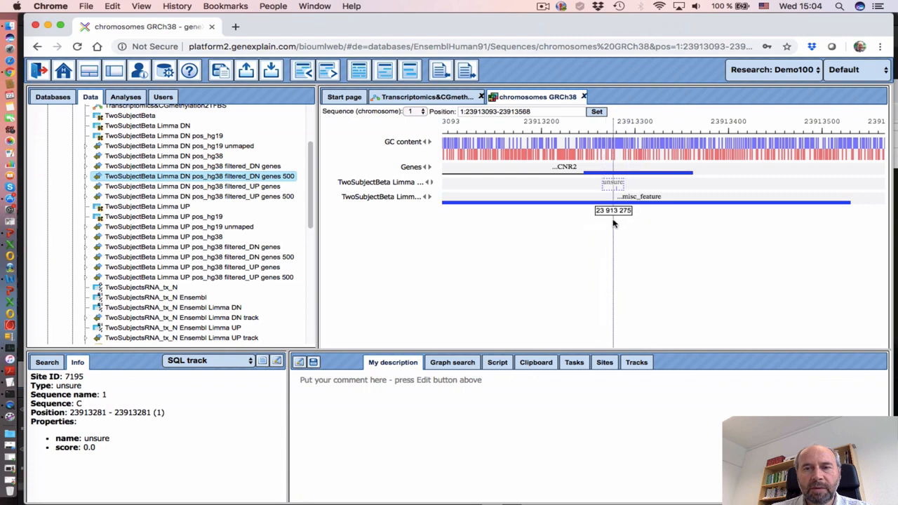
left_click_drag(614, 223, 587, 246)
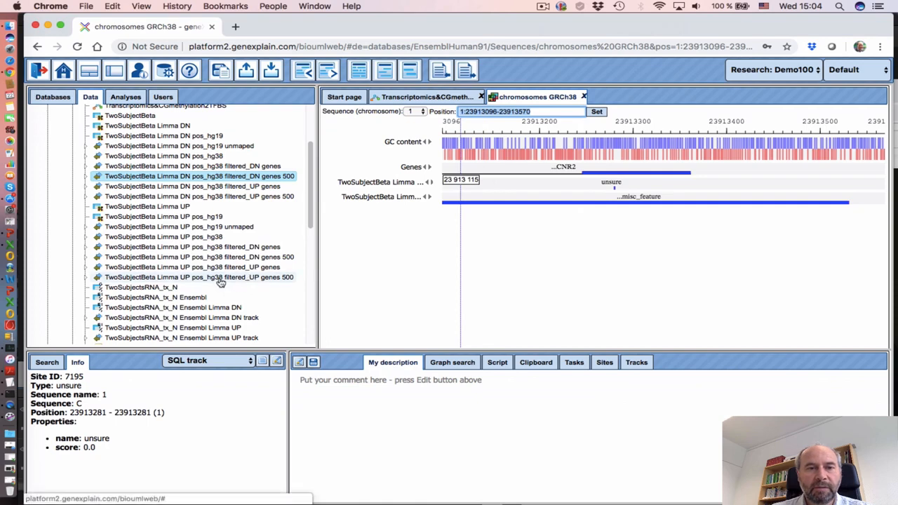
left_click_drag(193, 279, 452, 224)
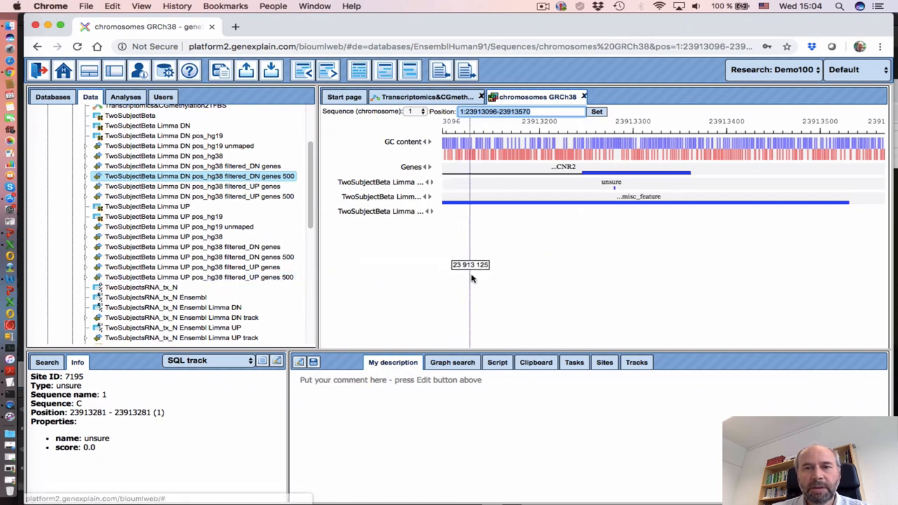
Jump to an UP filtered_UP genes 500 site near EPHA10, zoom out, and add the UP pos_hg38 track
left_click(431, 212)
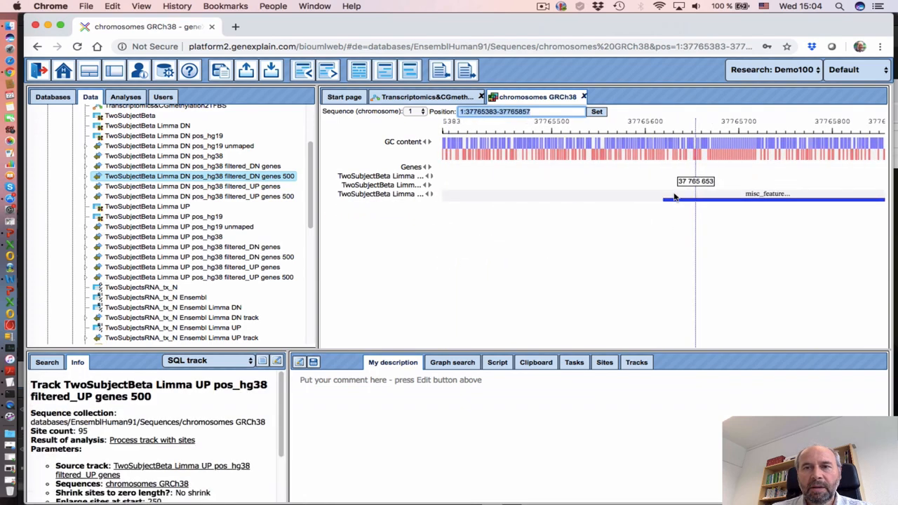
left_click(313, 75)
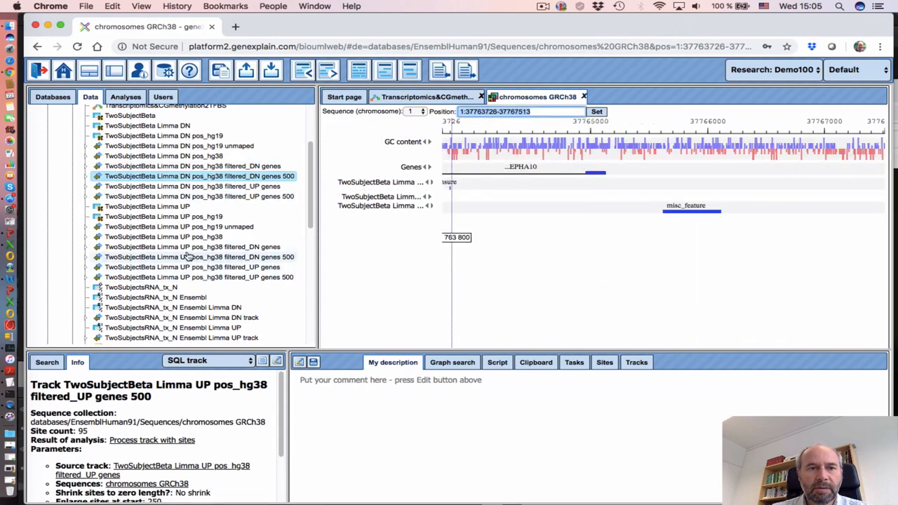
left_click_drag(186, 241, 449, 257)
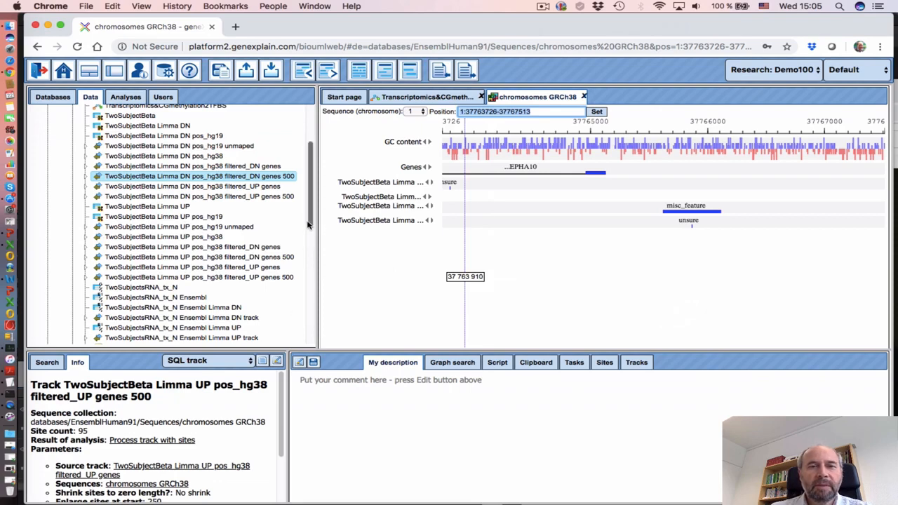
left_click_drag(307, 224, 311, 203)
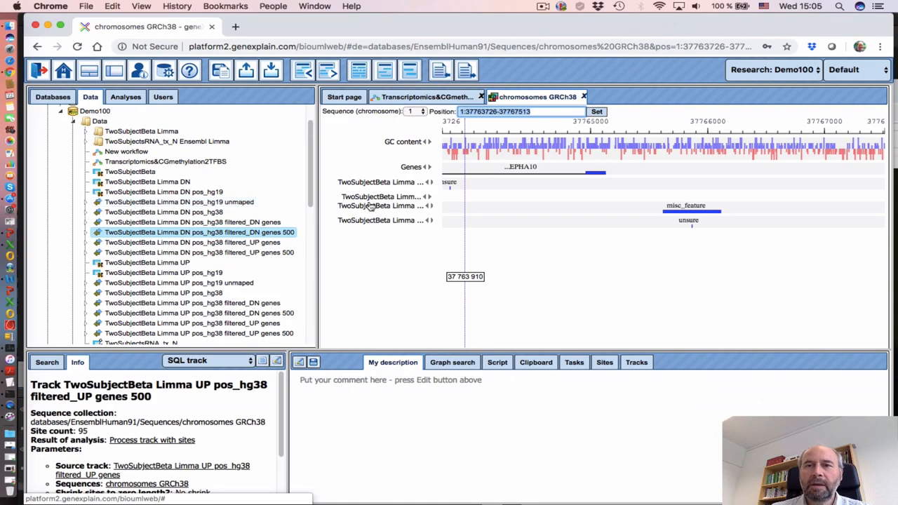
left_click(543, 6)
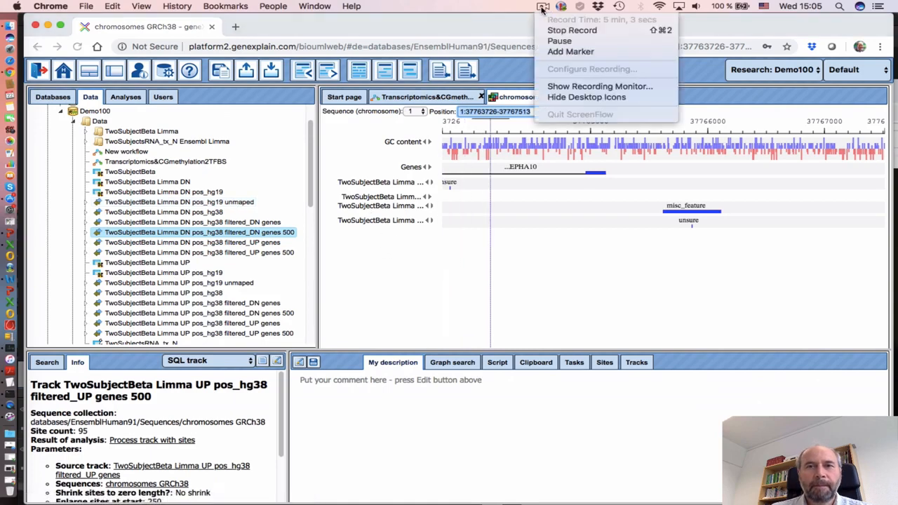